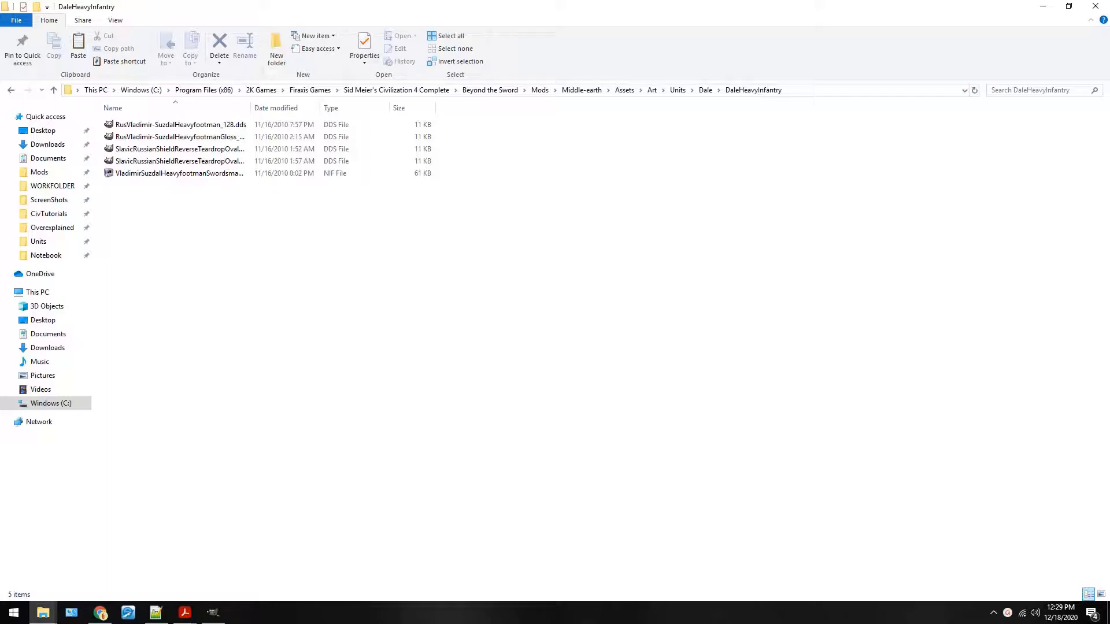
# Open VladimirSuzdalHeavyfootmanSwordsman.nif in NifSkope and examine the footman model from the front and the shield side.
pyautogui.doubleClick(339, 172)
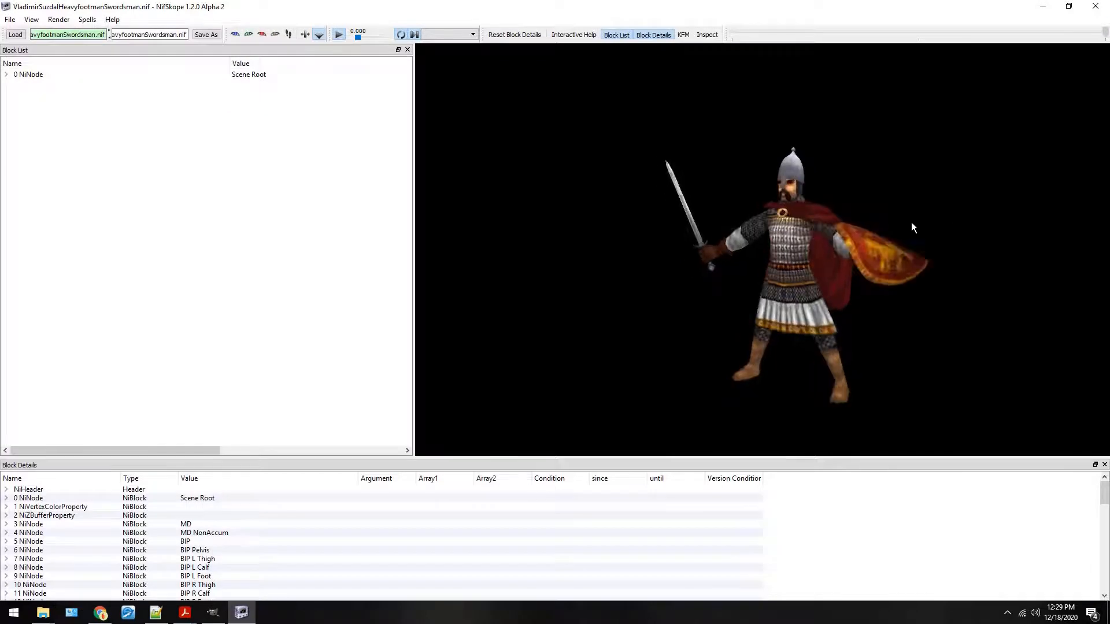
pyautogui.moveTo(910, 222); pyautogui.dragTo(813, 254)
pyautogui.scroll(5, 865, 238)
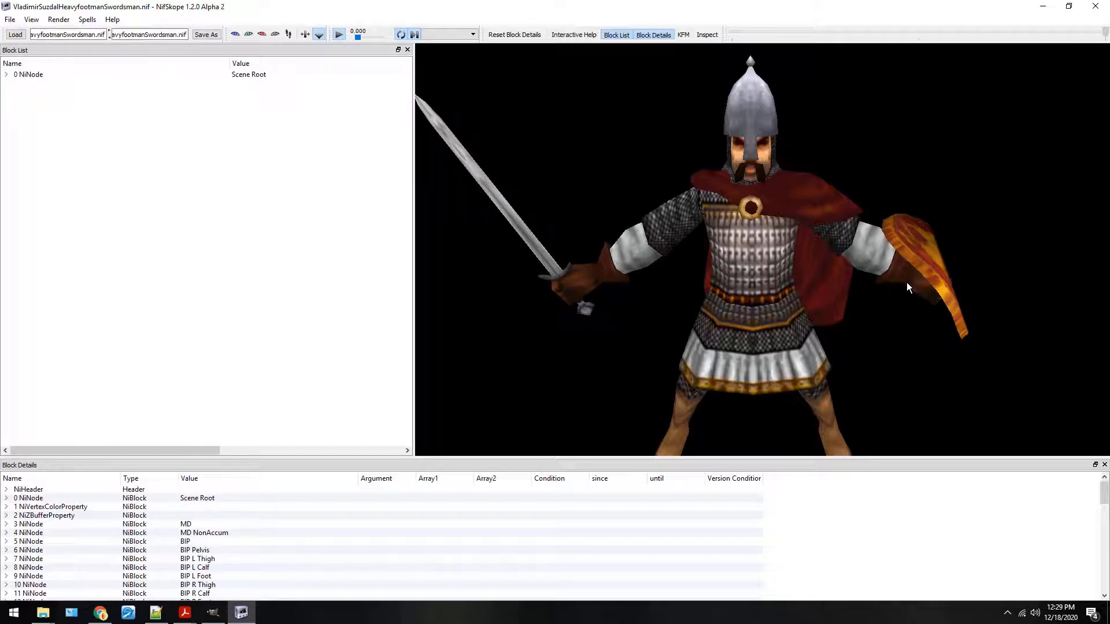
pyautogui.moveTo(906, 282); pyautogui.dragTo(901, 362)
pyautogui.scroll(-9, 845, 231)
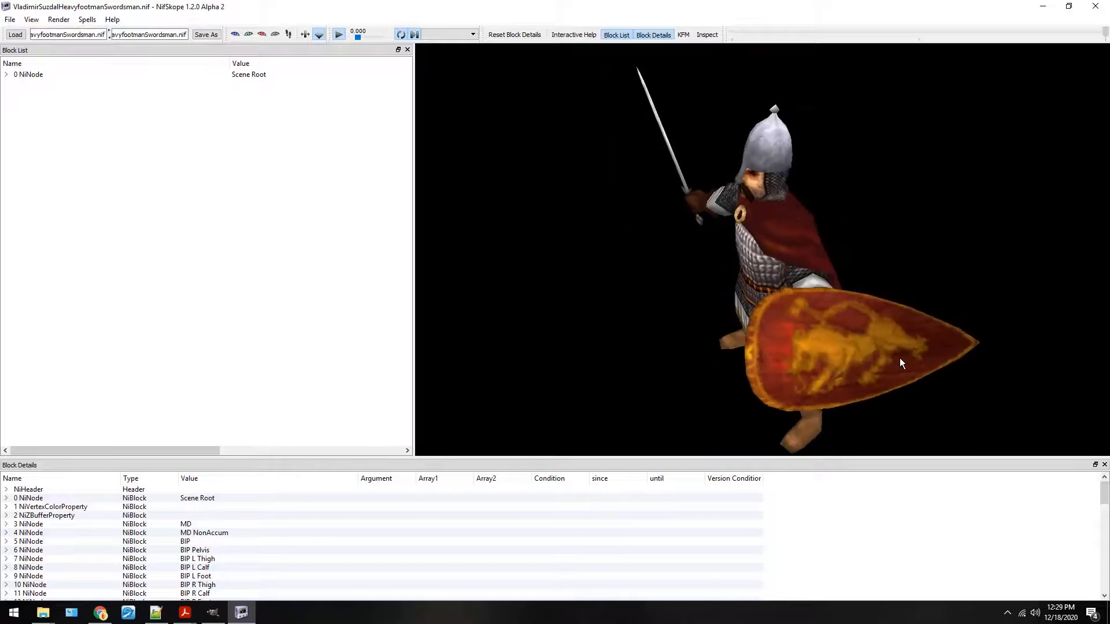
# Select the footman's shield mesh and then the cloak mesh to identify the separate parts of the model.
pyautogui.click(826, 298)
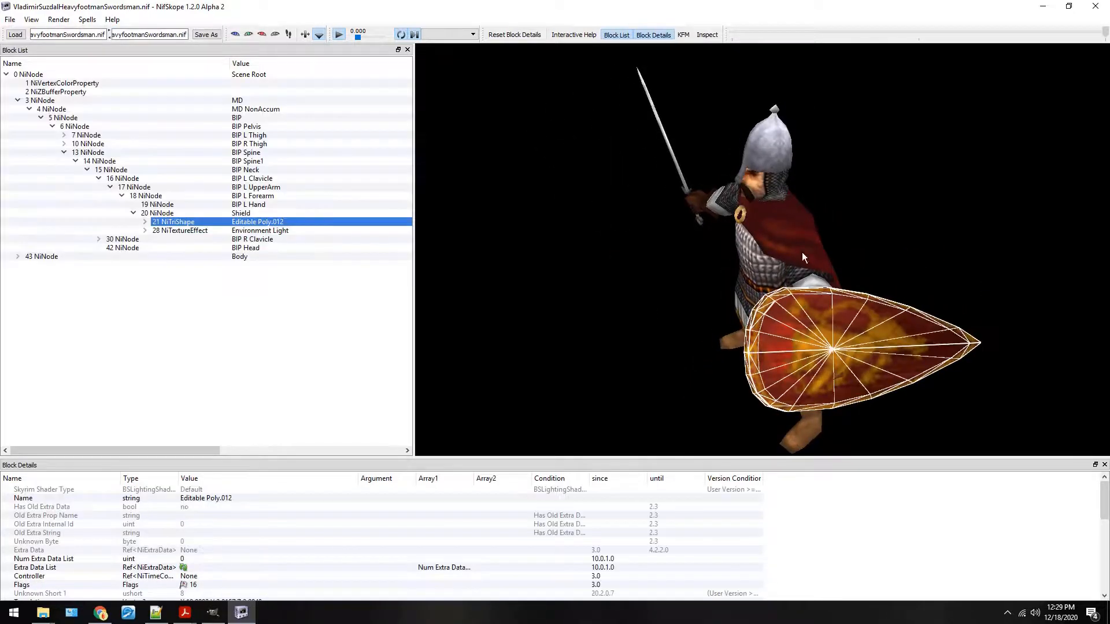
pyautogui.click(802, 252)
pyautogui.moveTo(802, 252); pyautogui.dragTo(844, 173)
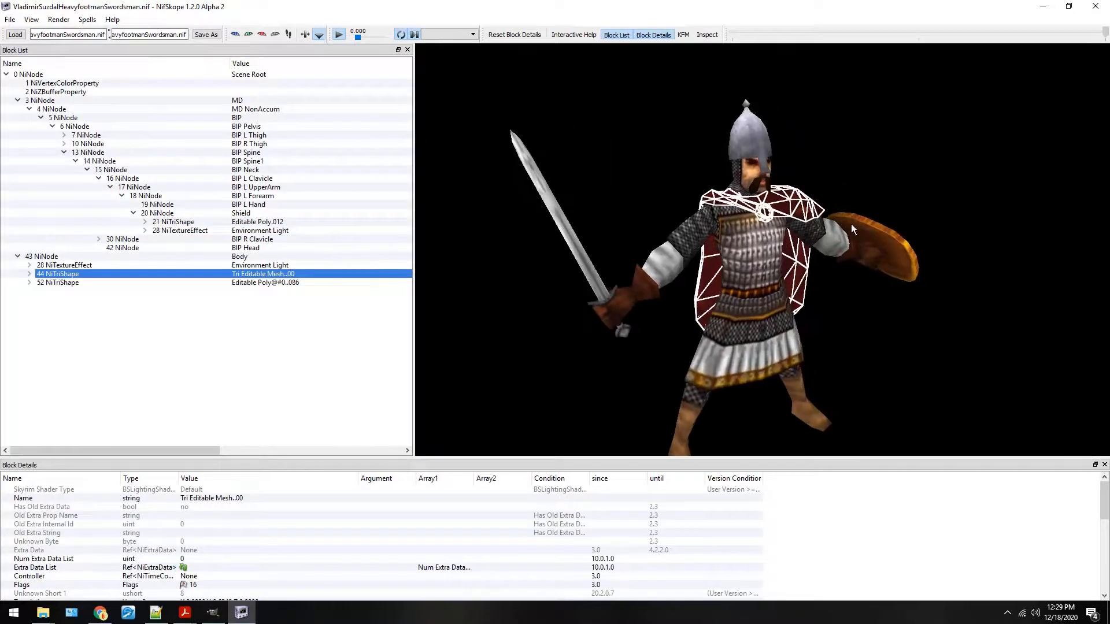
pyautogui.moveTo(905, 317); pyautogui.dragTo(869, 280)
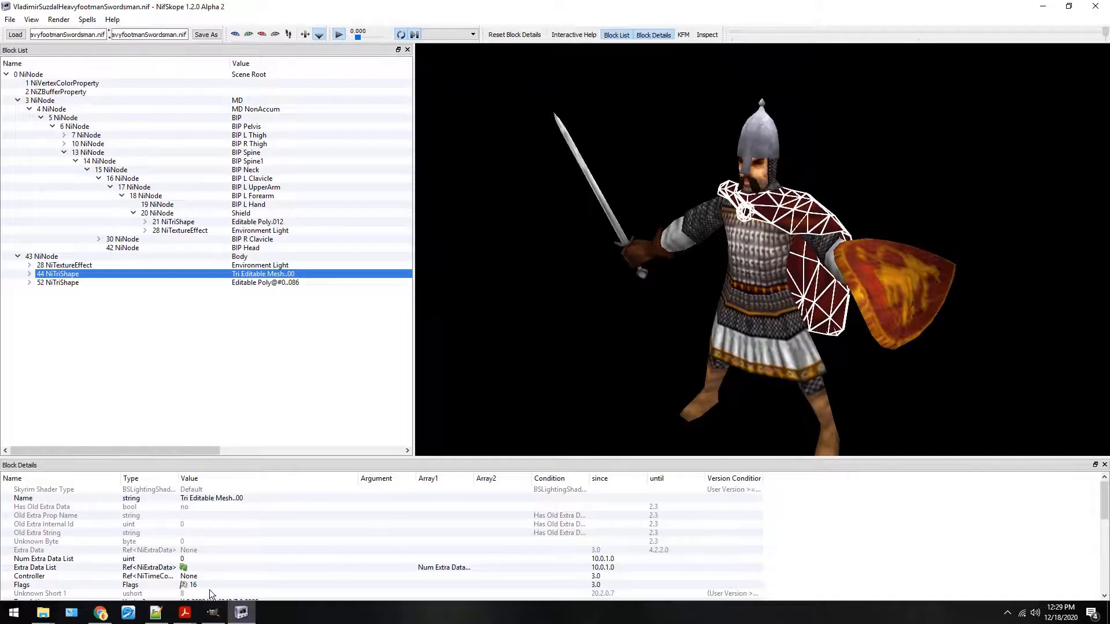
pyautogui.click(213, 614)
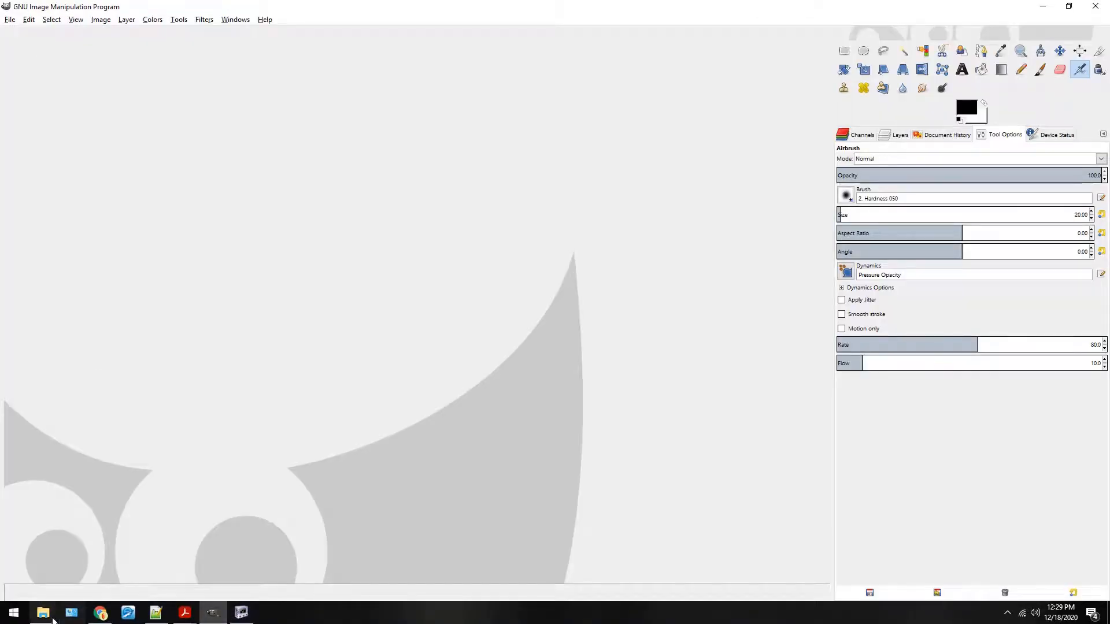
pyautogui.click(43, 613)
pyautogui.click(333, 560)
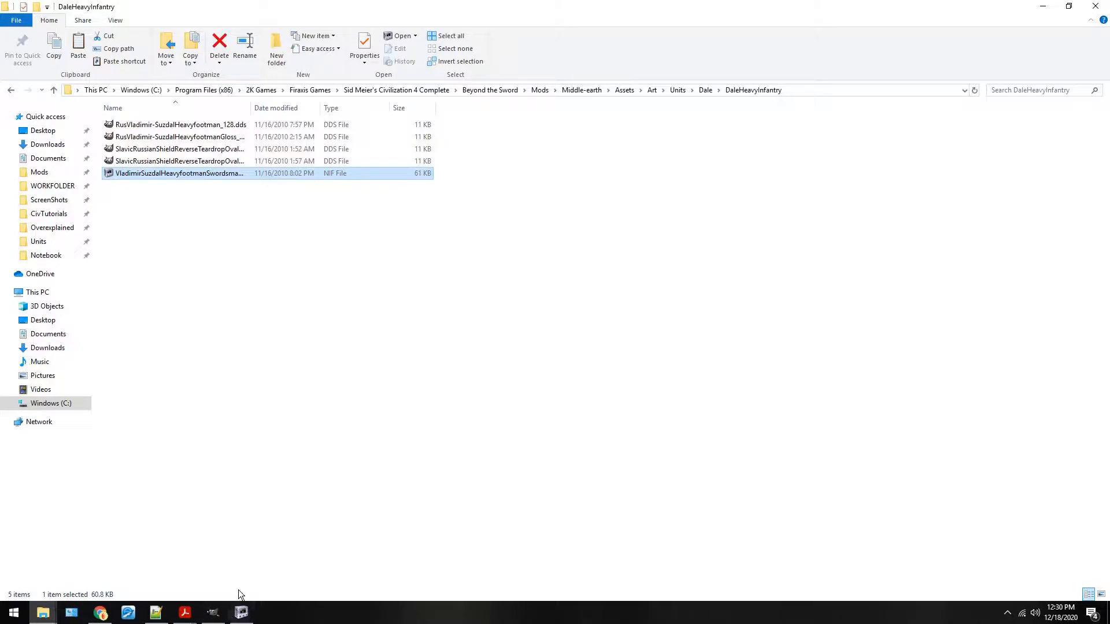
pyautogui.click(239, 615)
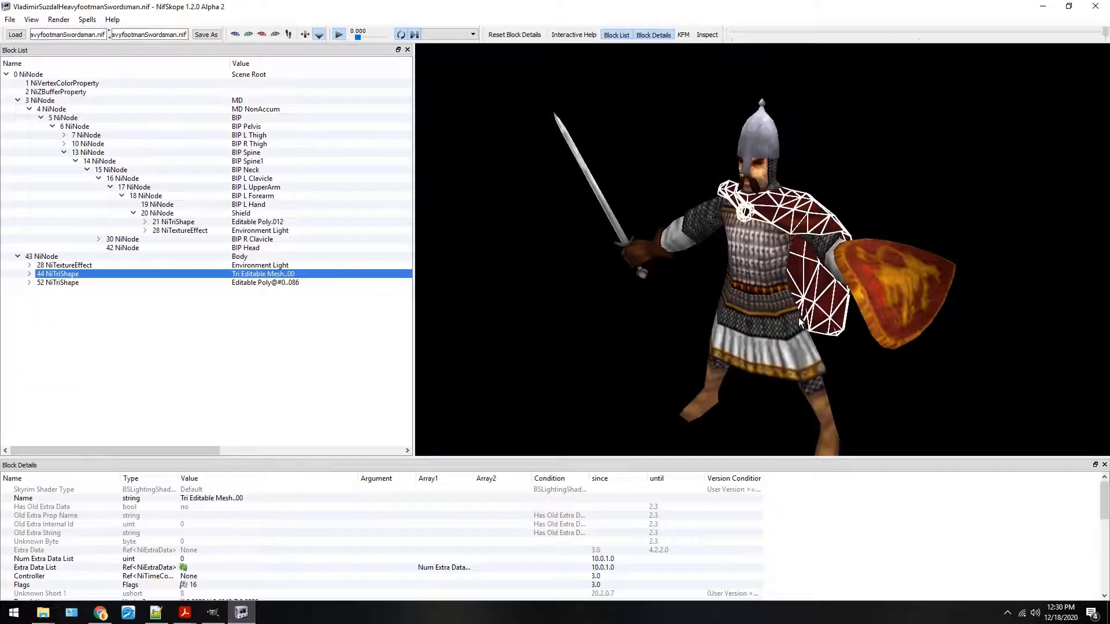
# Examine the footman's armour from the front and the red cloak from behind.
pyautogui.moveTo(949, 178); pyautogui.dragTo(1010, 196)
pyautogui.scroll(5, 988, 208)
pyautogui.scroll(-5, 987, 208)
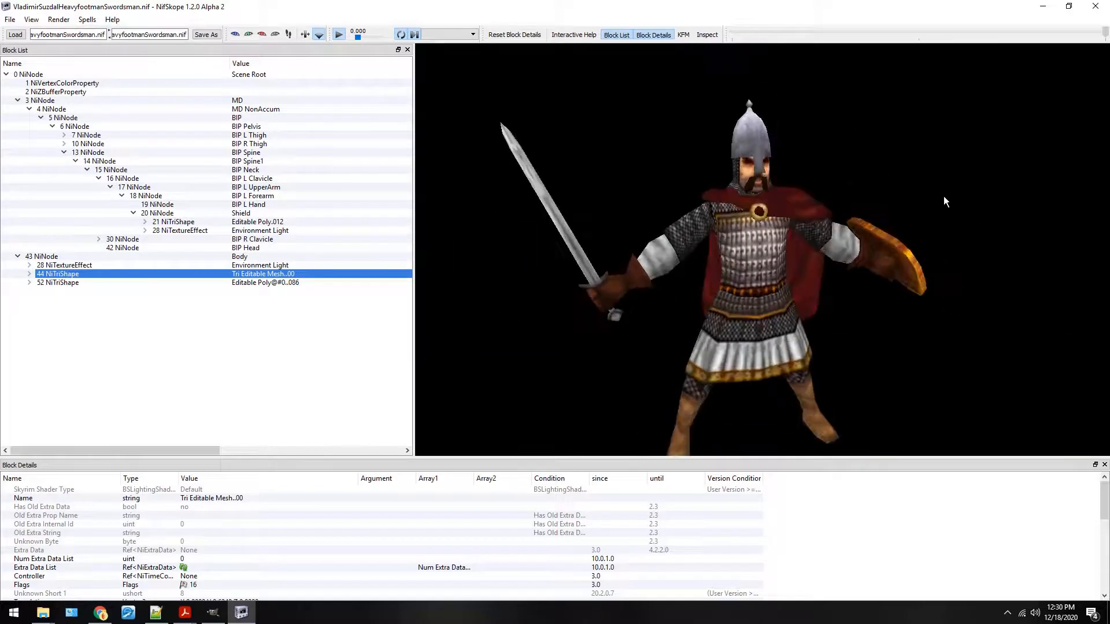
pyautogui.moveTo(944, 196); pyautogui.dragTo(768, 255)
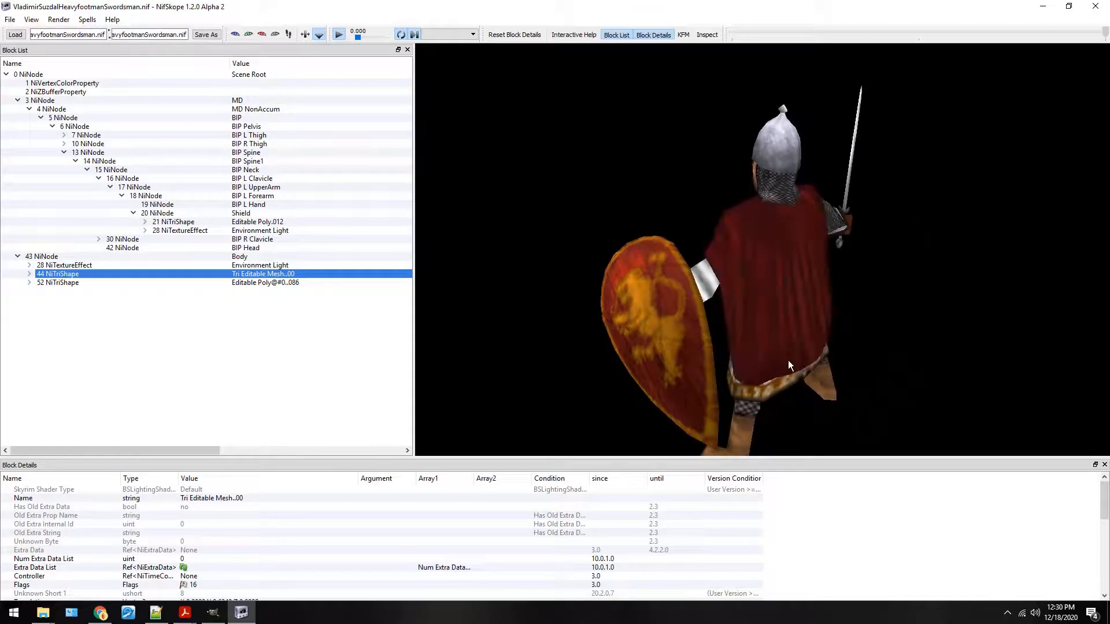
# Select the shield mesh and examine its shape and lion emblem from several angles.
pyautogui.click(681, 305)
pyautogui.moveTo(655, 116); pyautogui.dragTo(664, 148)
pyautogui.scroll(3, 659, 191)
pyautogui.moveTo(656, 221); pyautogui.dragTo(706, 189)
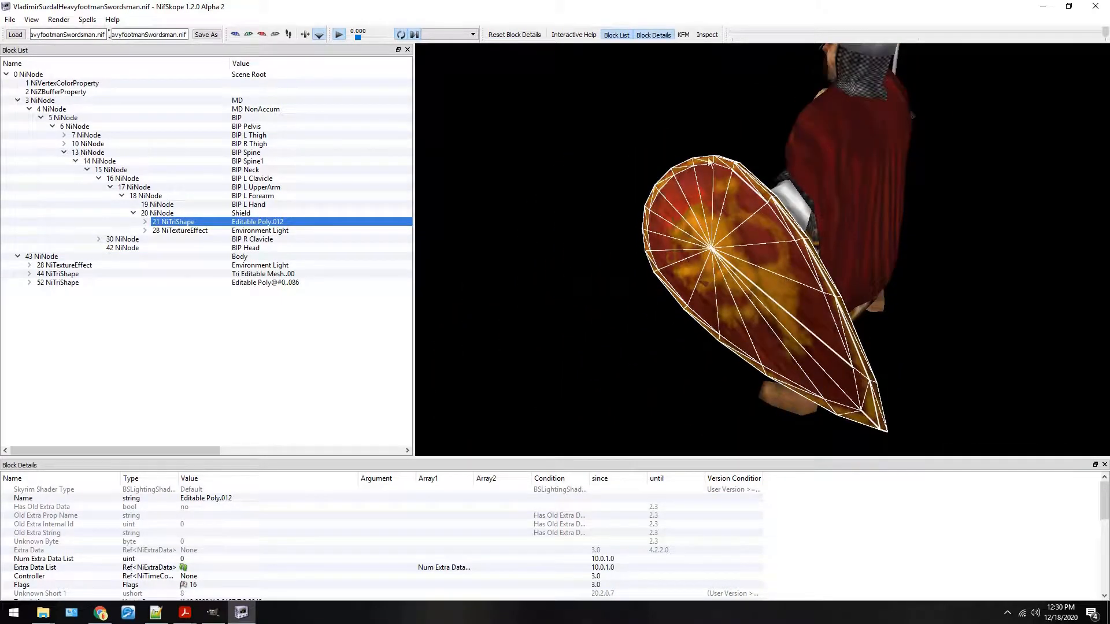
pyautogui.scroll(-5, 925, 298)
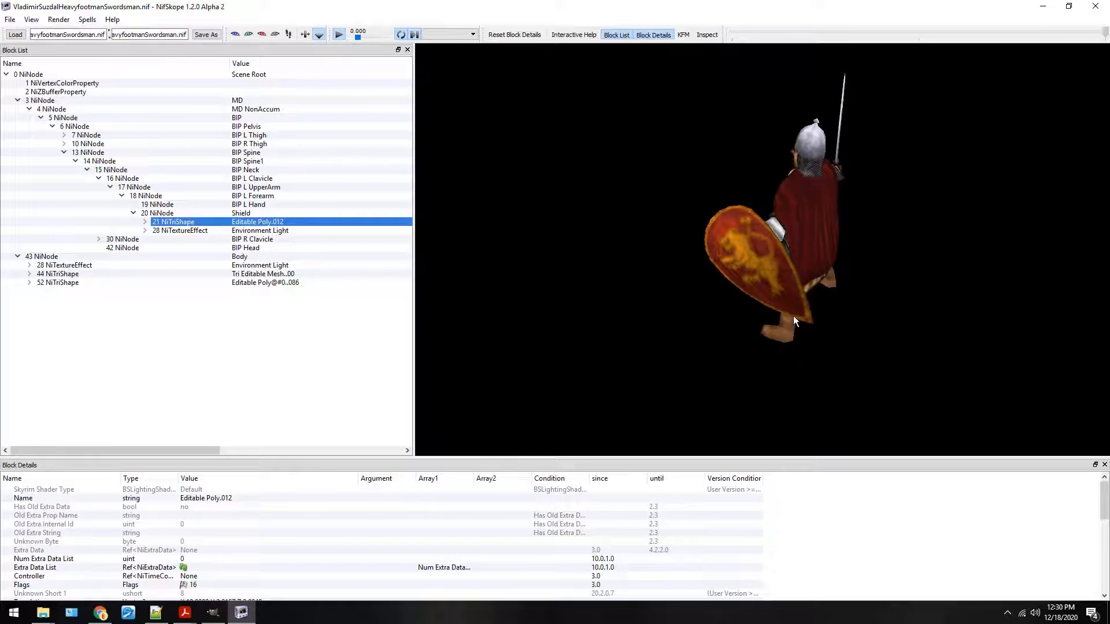
pyautogui.moveTo(830, 266); pyautogui.dragTo(884, 262)
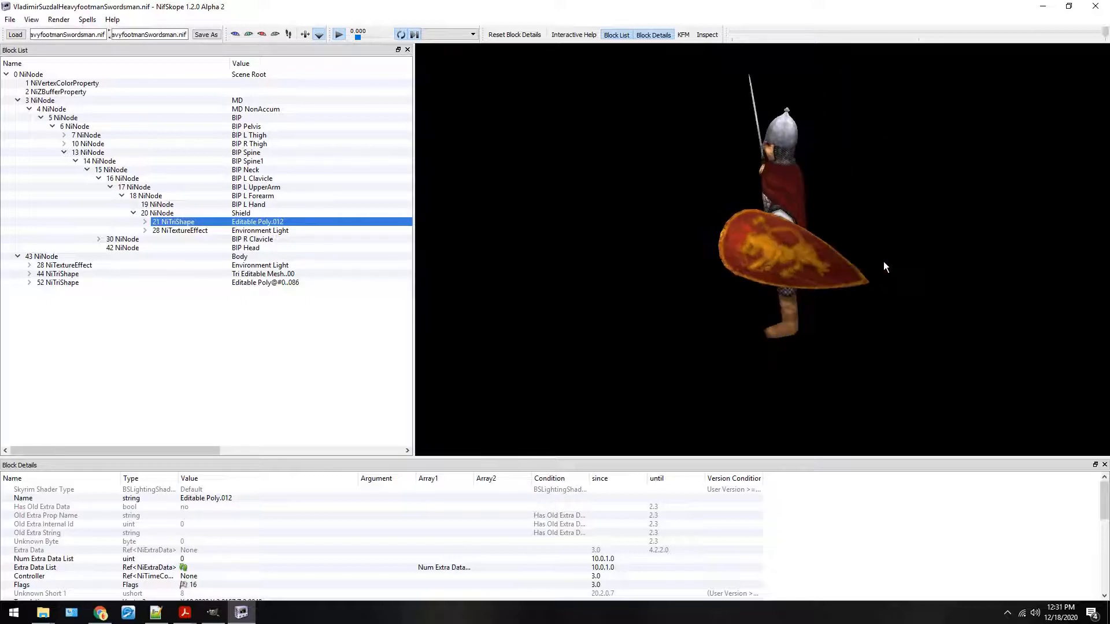
pyautogui.moveTo(962, 334); pyautogui.dragTo(943, 321)
pyautogui.scroll(8, 943, 321)
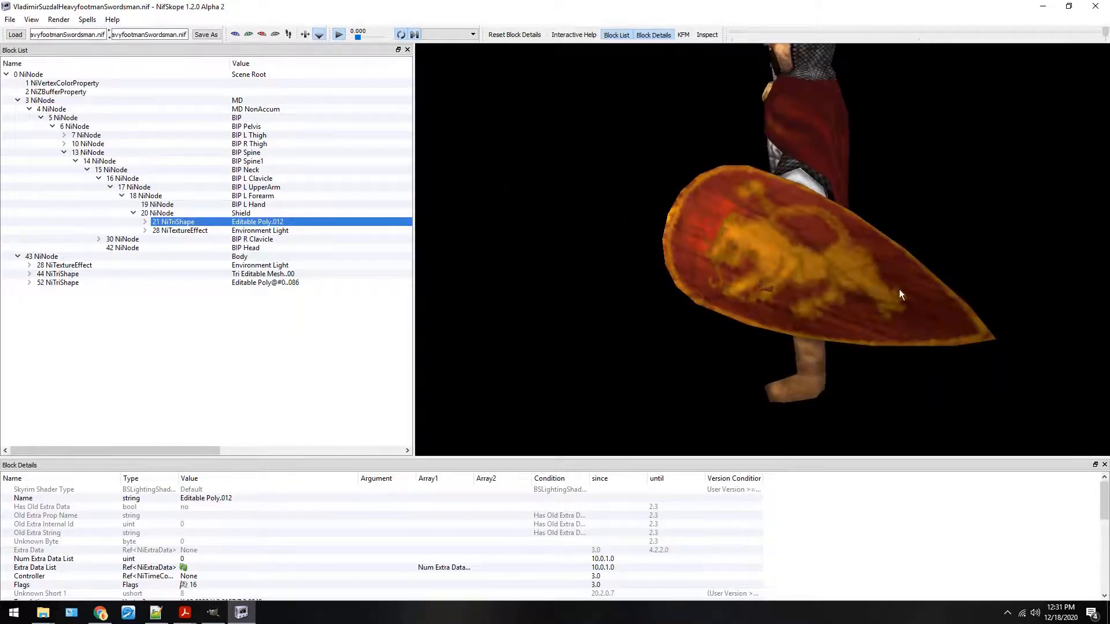
pyautogui.scroll(3, 862, 358)
pyautogui.scroll(-3, 904, 306)
pyautogui.moveTo(905, 306); pyautogui.dragTo(580, 454)
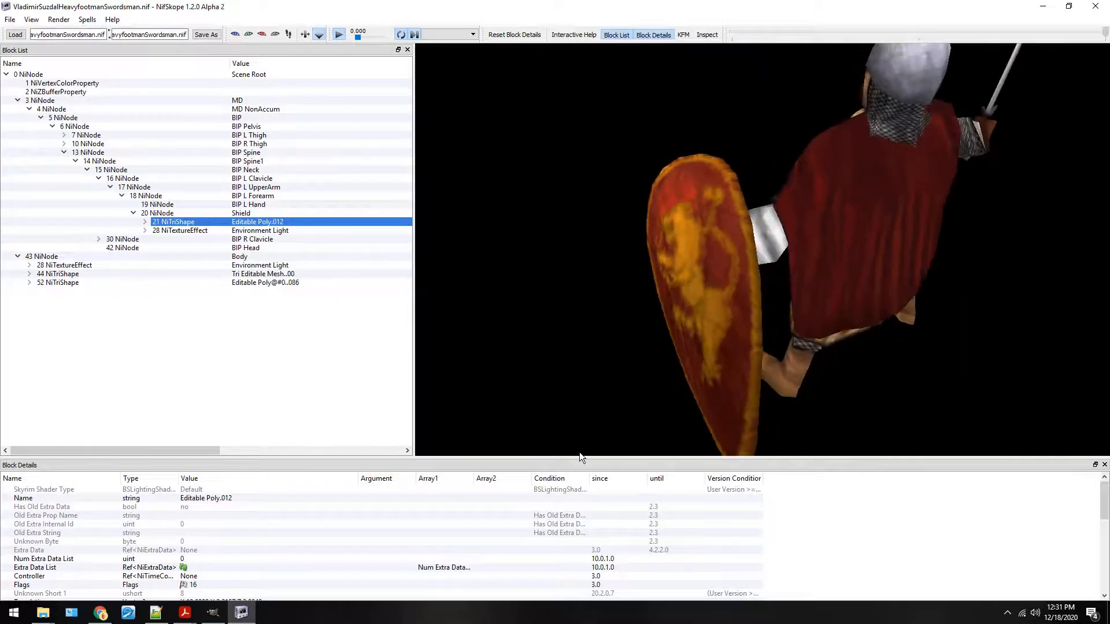
pyautogui.moveTo(780, 323); pyautogui.dragTo(841, 289)
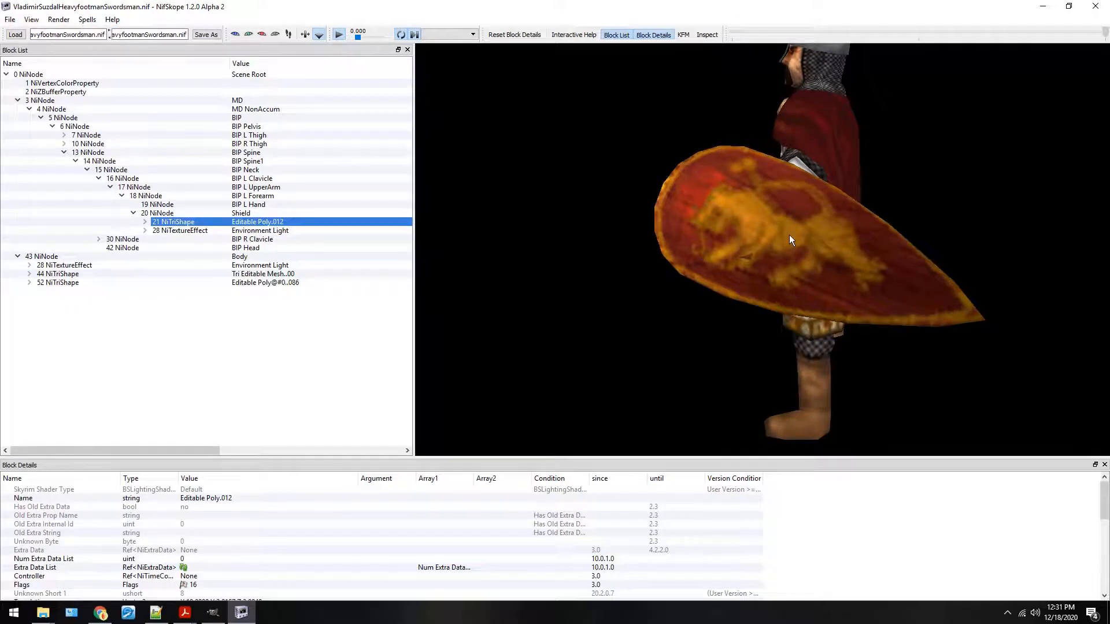
pyautogui.moveTo(671, 181); pyautogui.dragTo(860, 360)
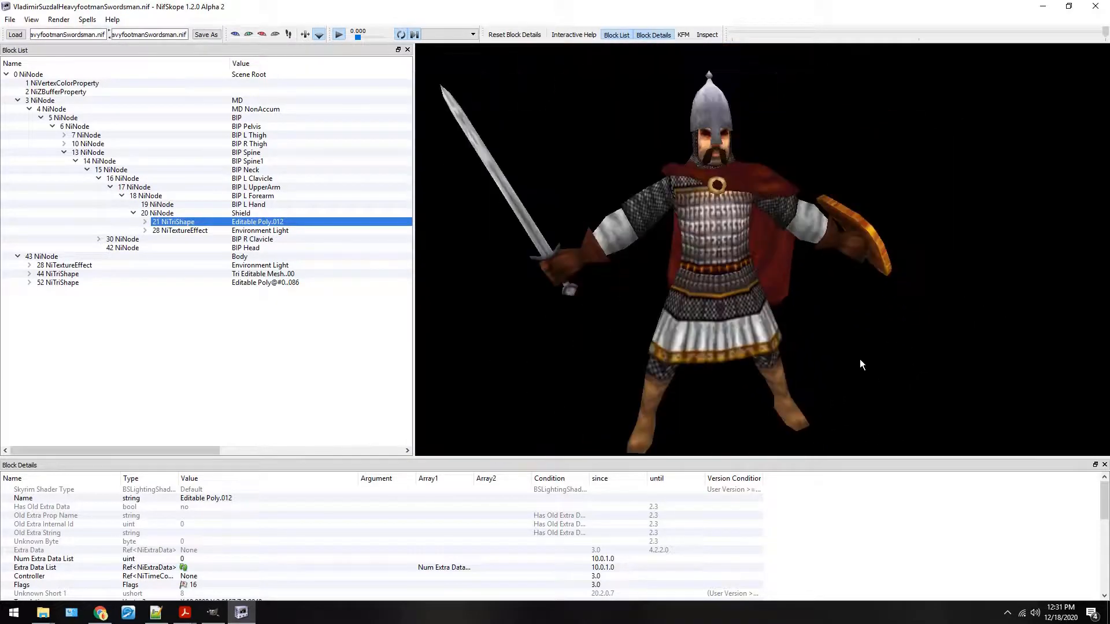
# Select the footman's body mesh, then the cloak mesh on his back.
pyautogui.click(777, 182)
pyautogui.moveTo(777, 182); pyautogui.dragTo(703, 206)
pyautogui.click(701, 261)
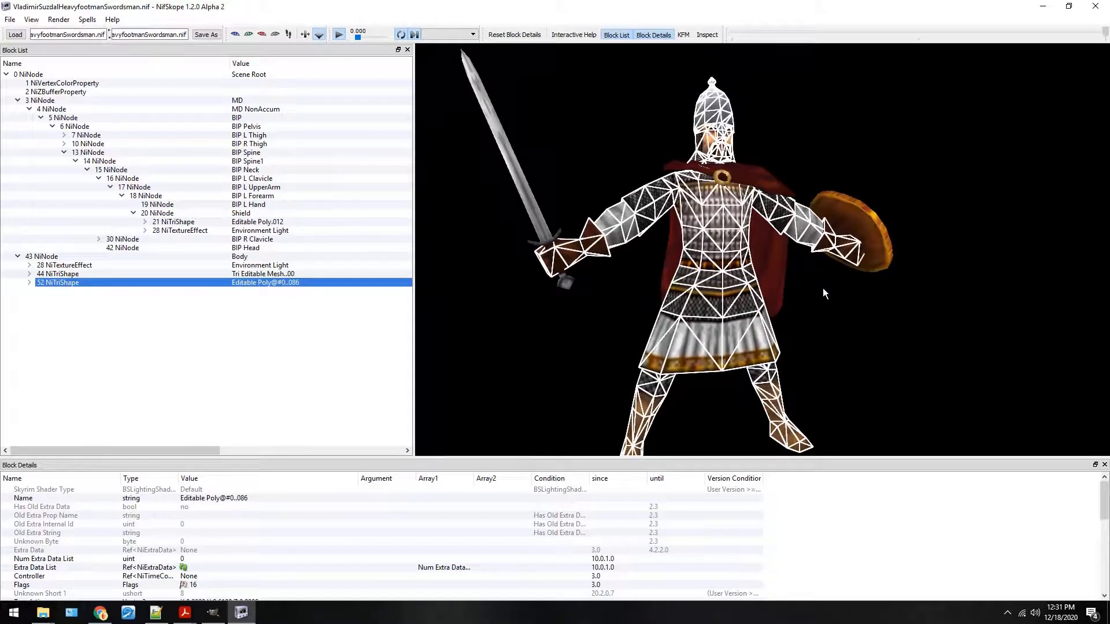
pyautogui.scroll(-3, 890, 376)
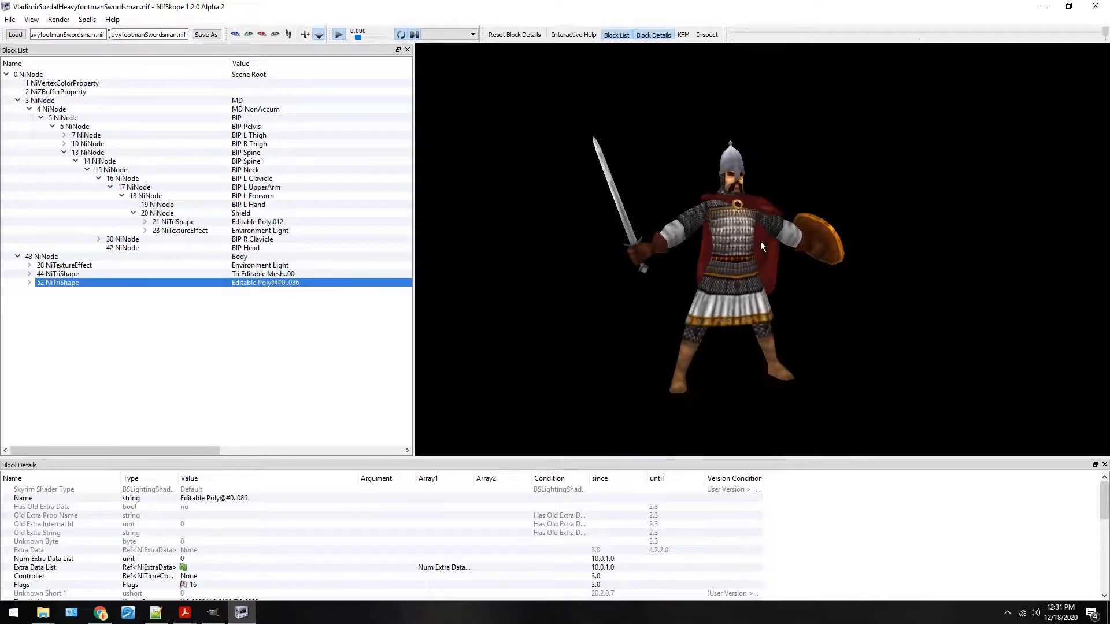
pyautogui.moveTo(760, 241); pyautogui.dragTo(664, 272)
pyautogui.scroll(3, 712, 244)
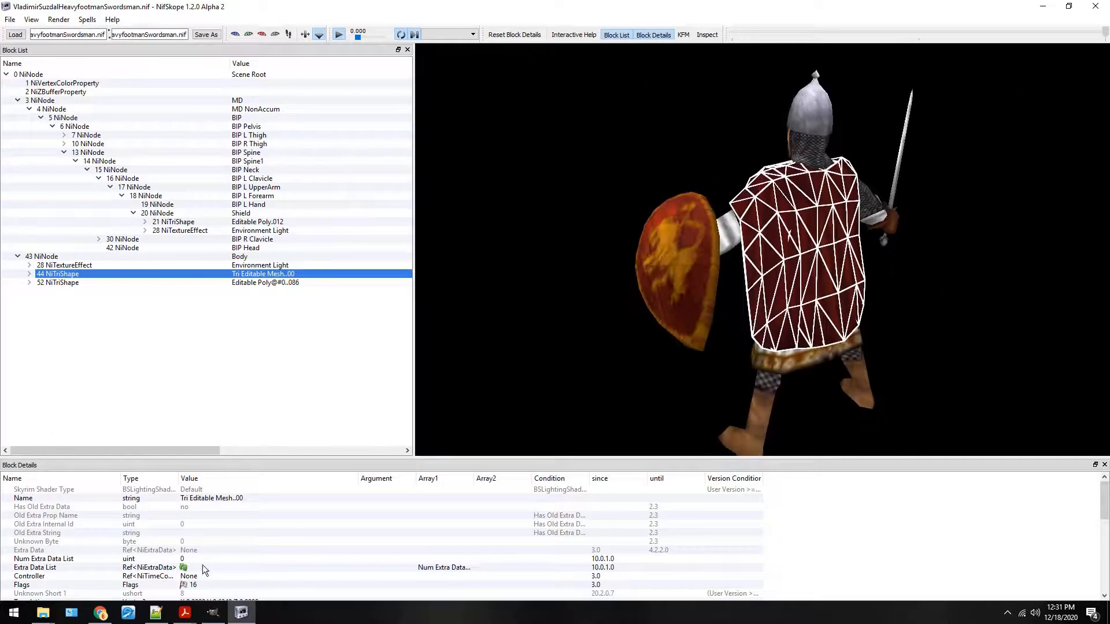
# Switch to the DaleHeavyInfantry folder in File Explorer and widen the Name column to fit the full file names.
pyautogui.click(213, 612)
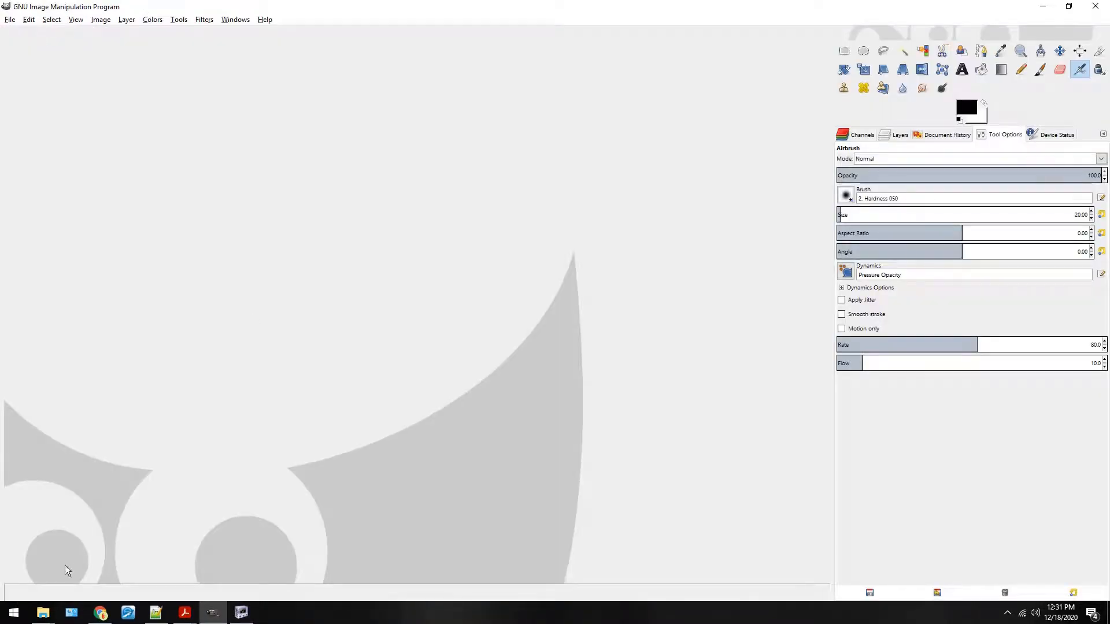
pyautogui.moveTo(43, 612)
pyautogui.click(312, 552)
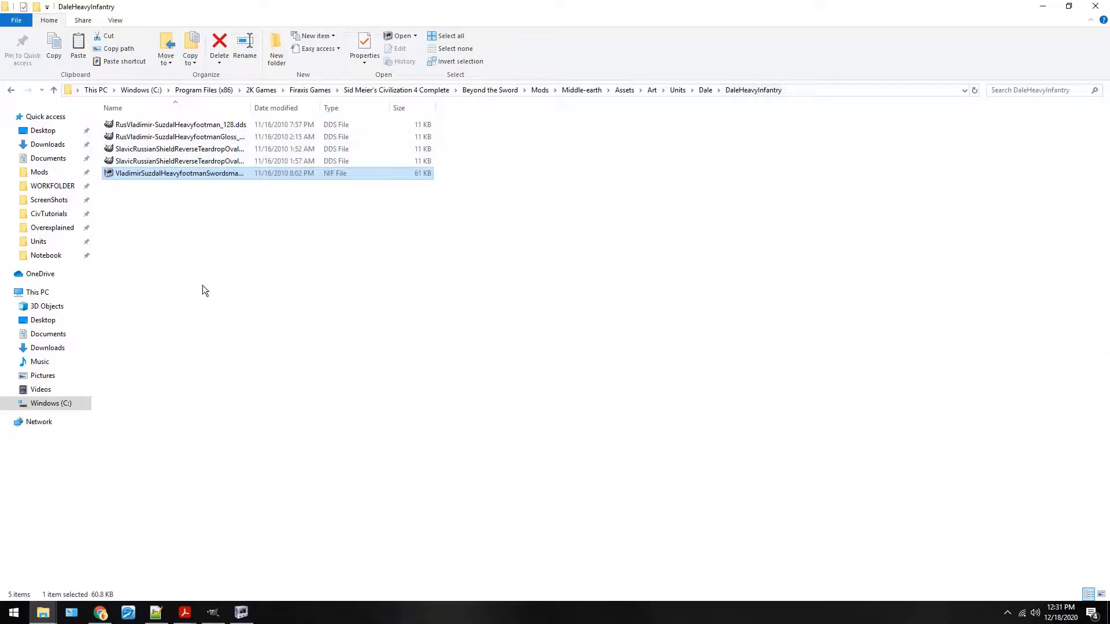
pyautogui.click(194, 160)
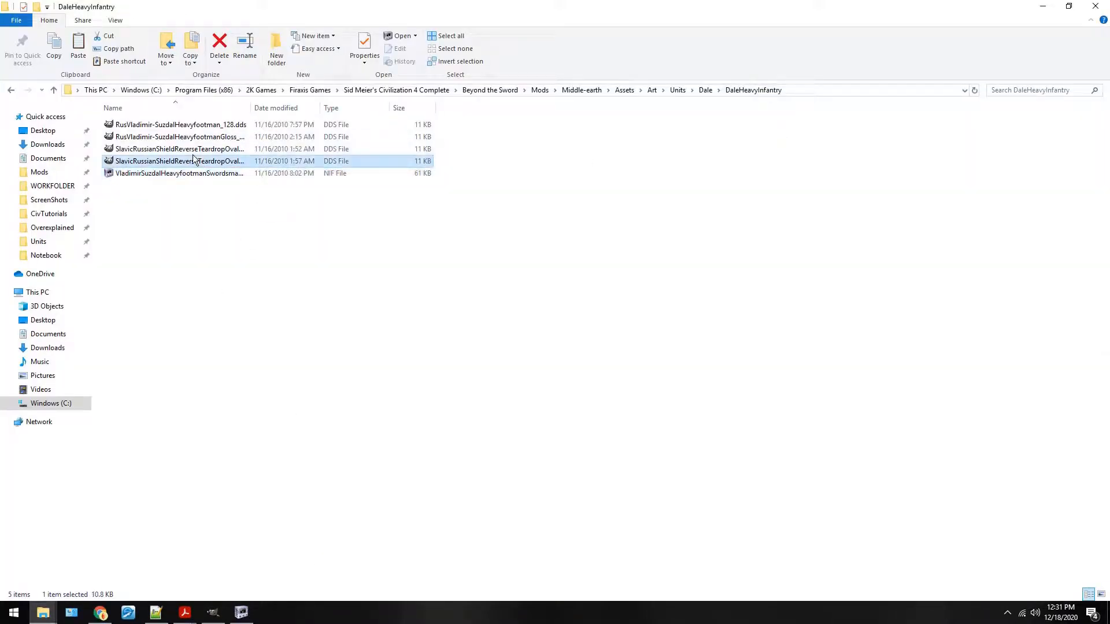
pyautogui.doubleClick(251, 108)
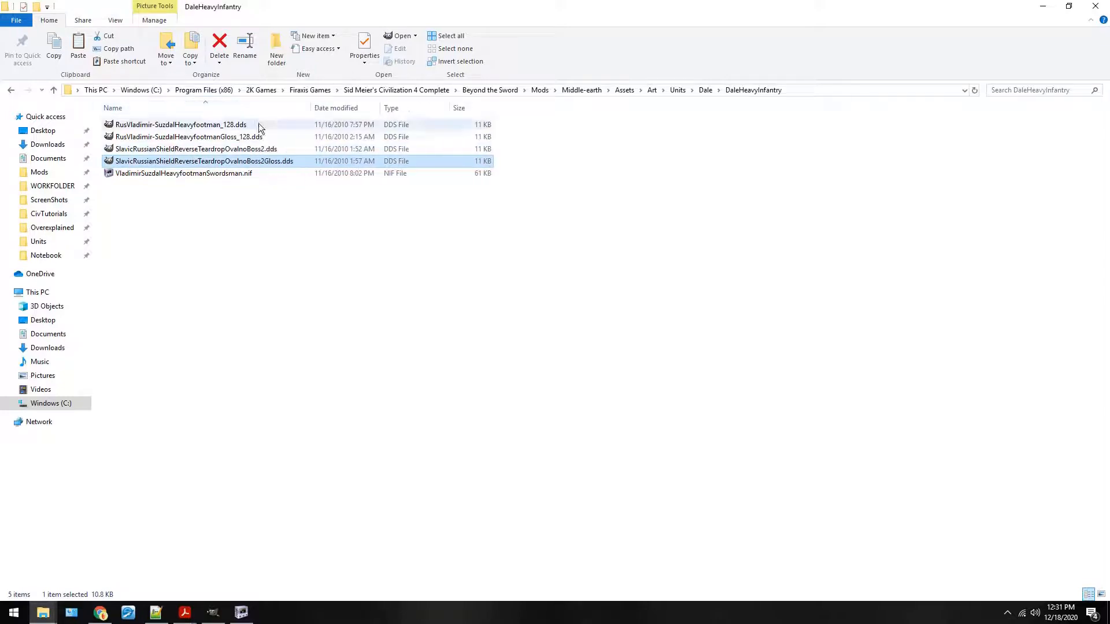
# Open RusVladimir-SuzdalHeavyfootman_128.dds in GIMP, examine the body texture enlarged to 400%, and close it.
pyautogui.click(254, 137)
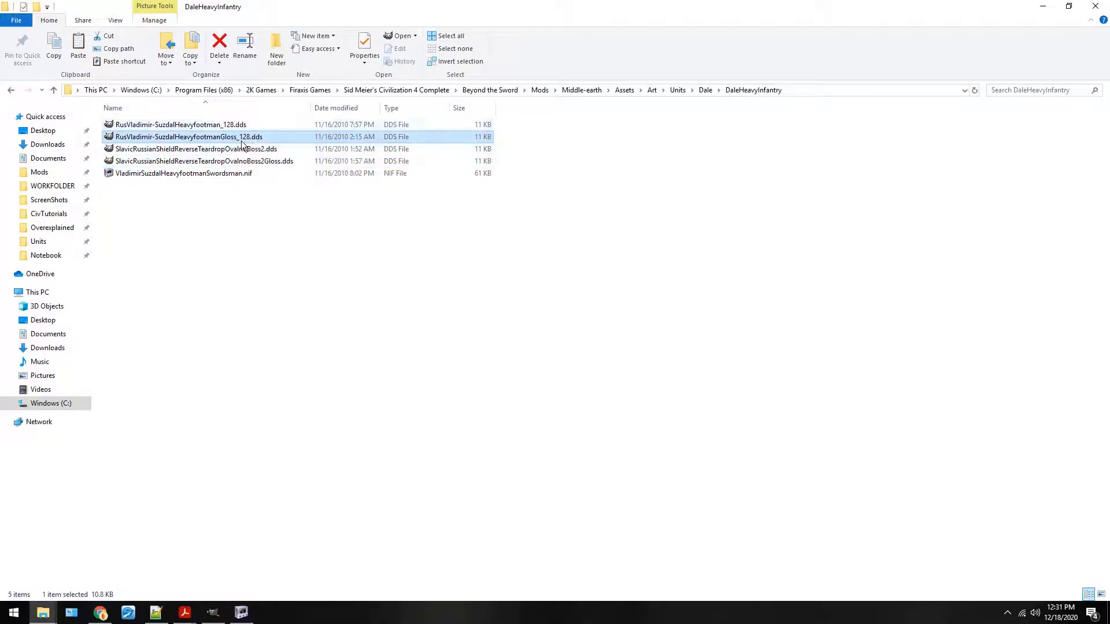
pyautogui.click(251, 124)
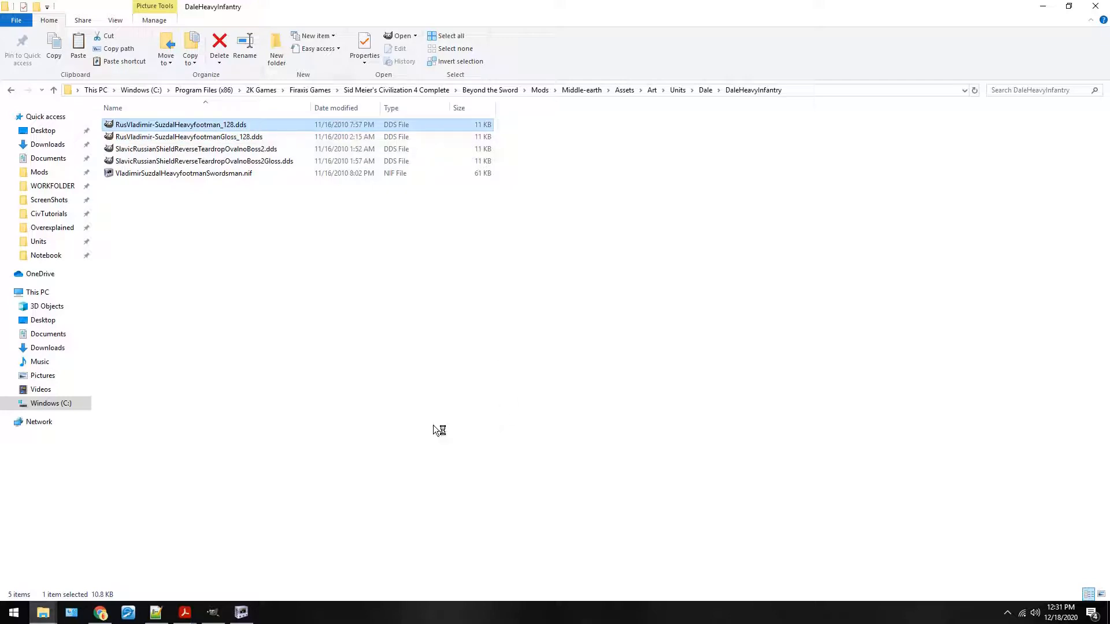
pyautogui.click(232, 146)
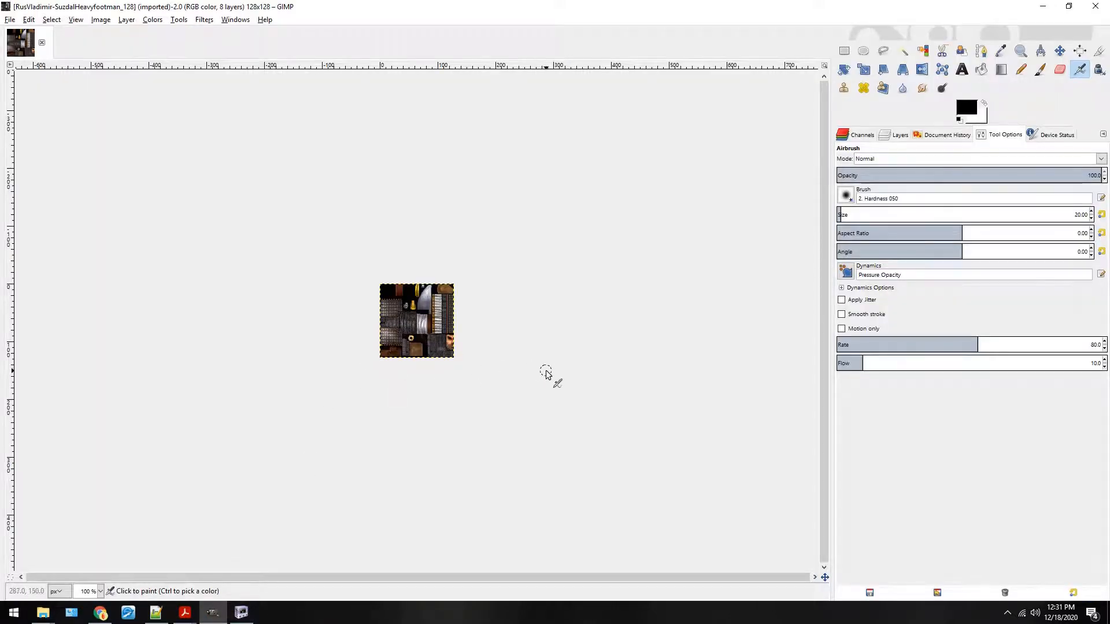
pyautogui.scroll(4, 546, 374)
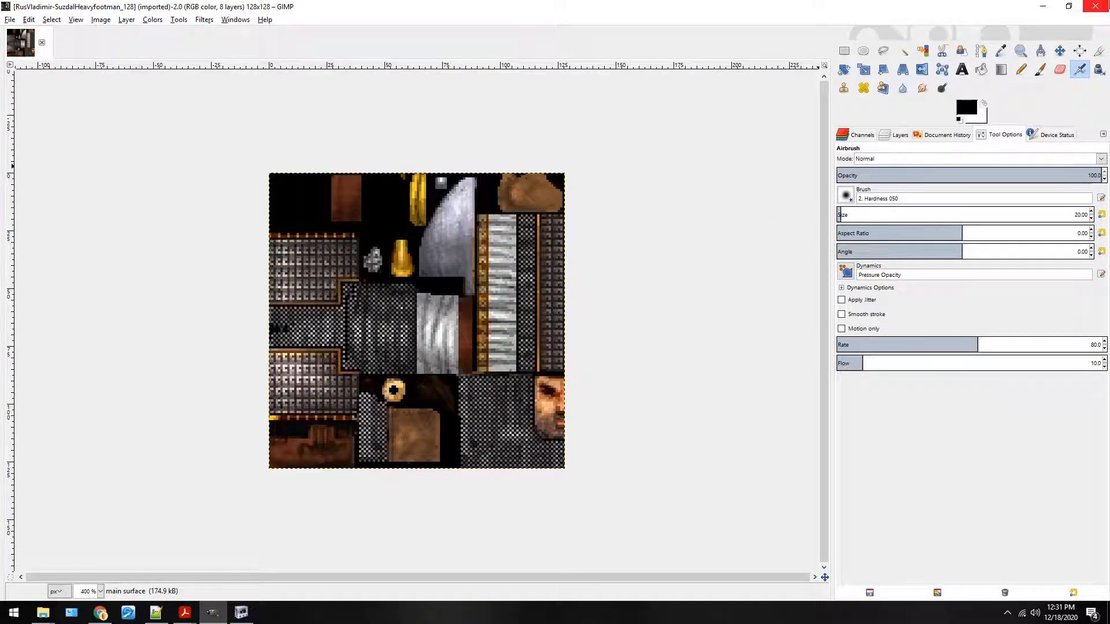
pyautogui.click(41, 43)
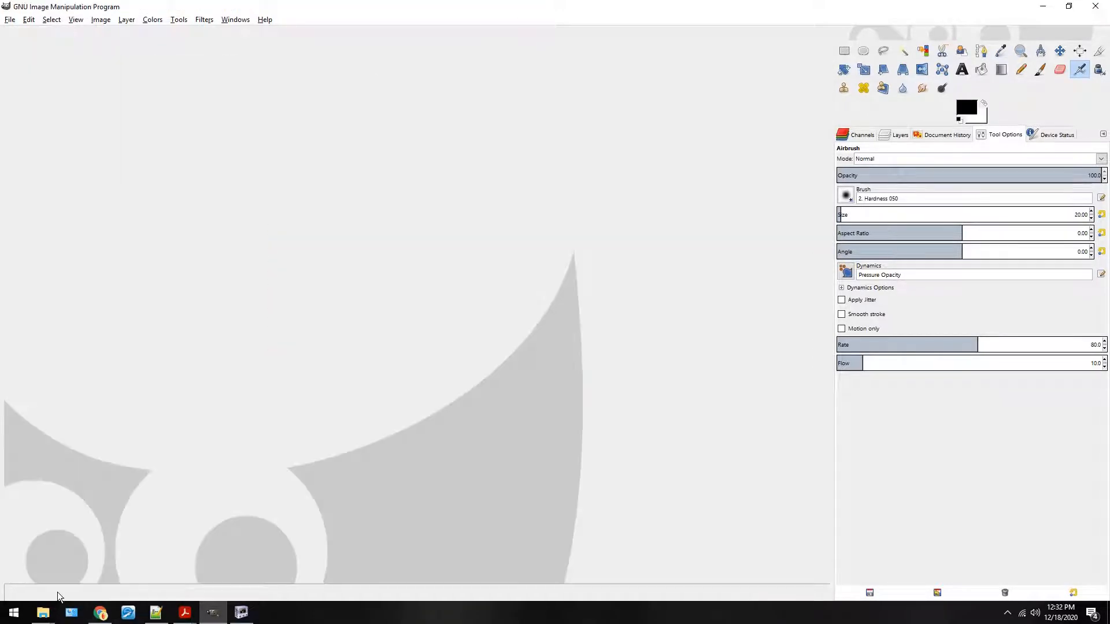
# Switch to NifSkope and expand the cloak's NiTriShape and NiTexturingProperty blocks to list their source textures.
pyautogui.moveTo(213, 612)
pyautogui.click(201, 584)
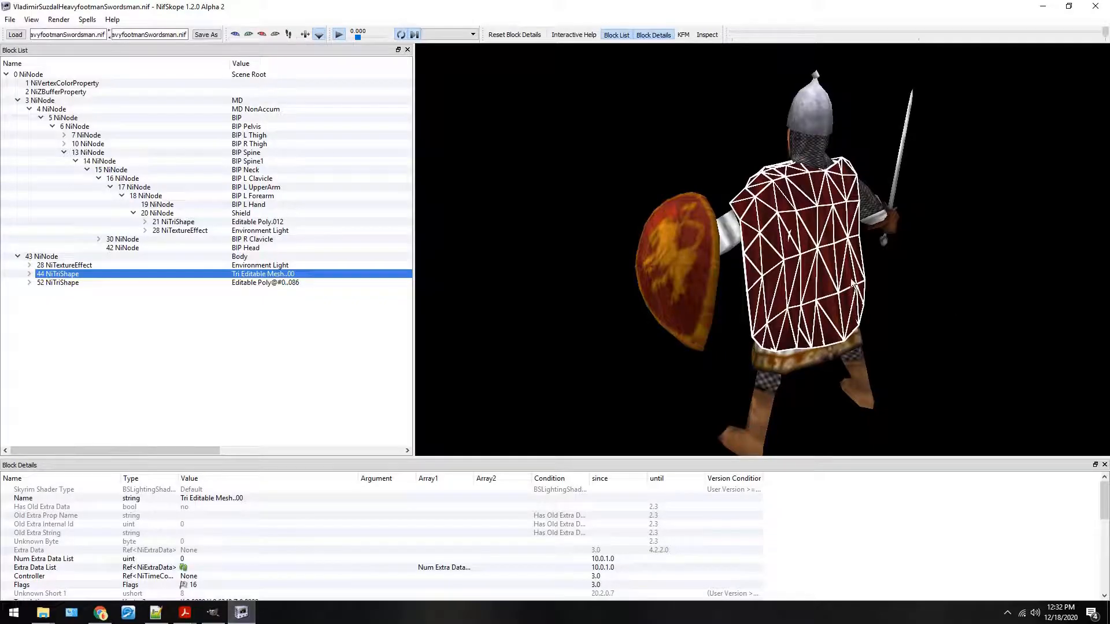
pyautogui.click(28, 275)
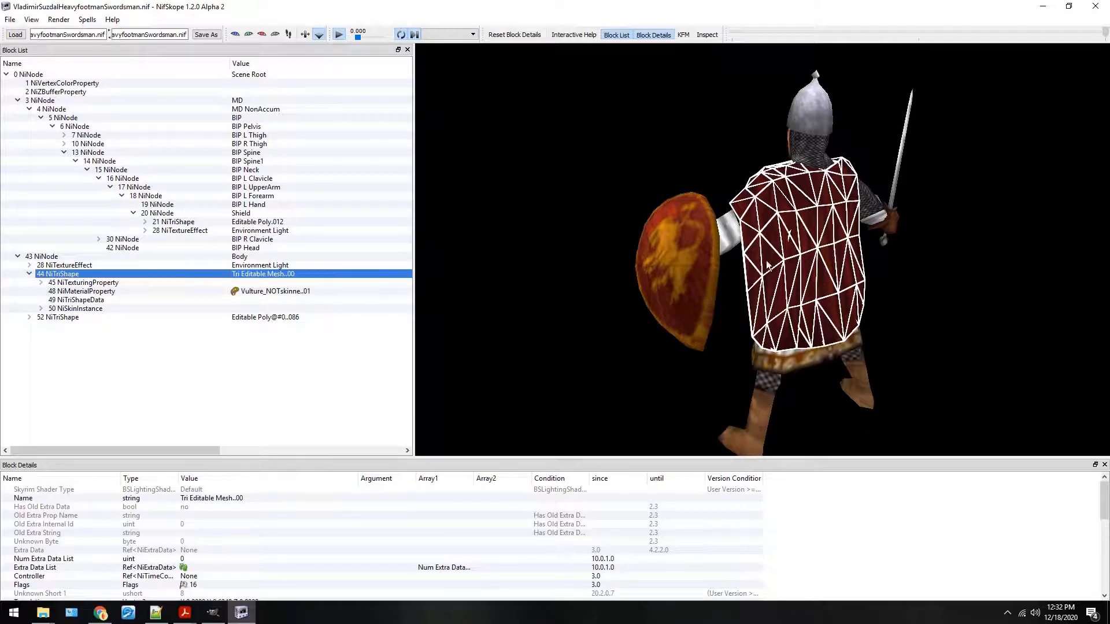
pyautogui.click(41, 283)
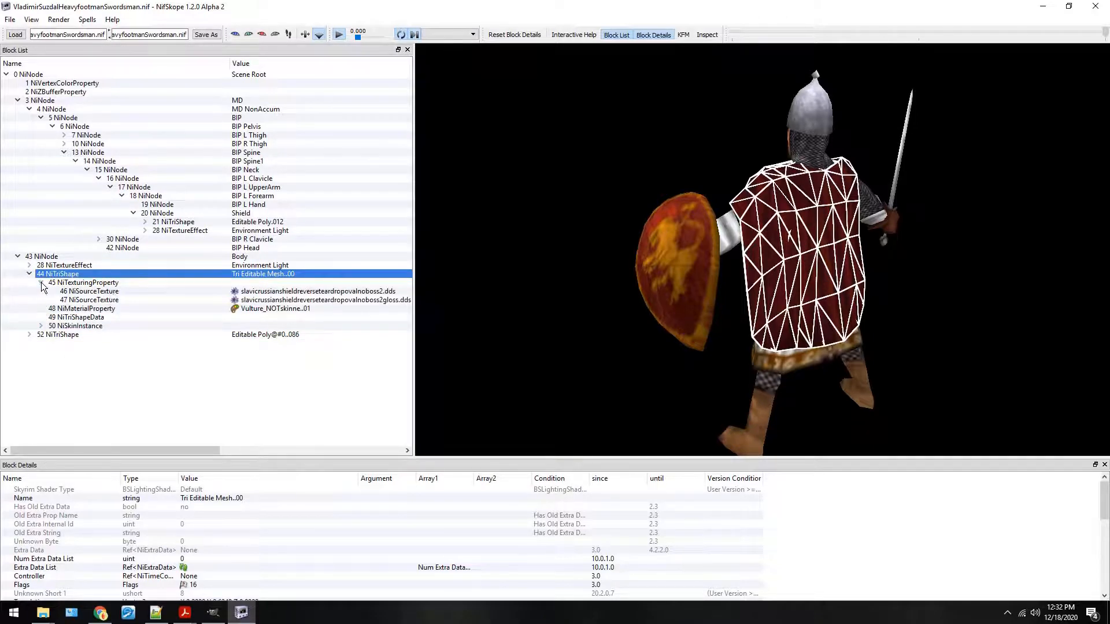
pyautogui.click(113, 283)
# Select the cloak's NiSourceTexture block that references slavicrussianshieldreverseteardropovalnoboss2.dds.
pyautogui.click(32, 19)
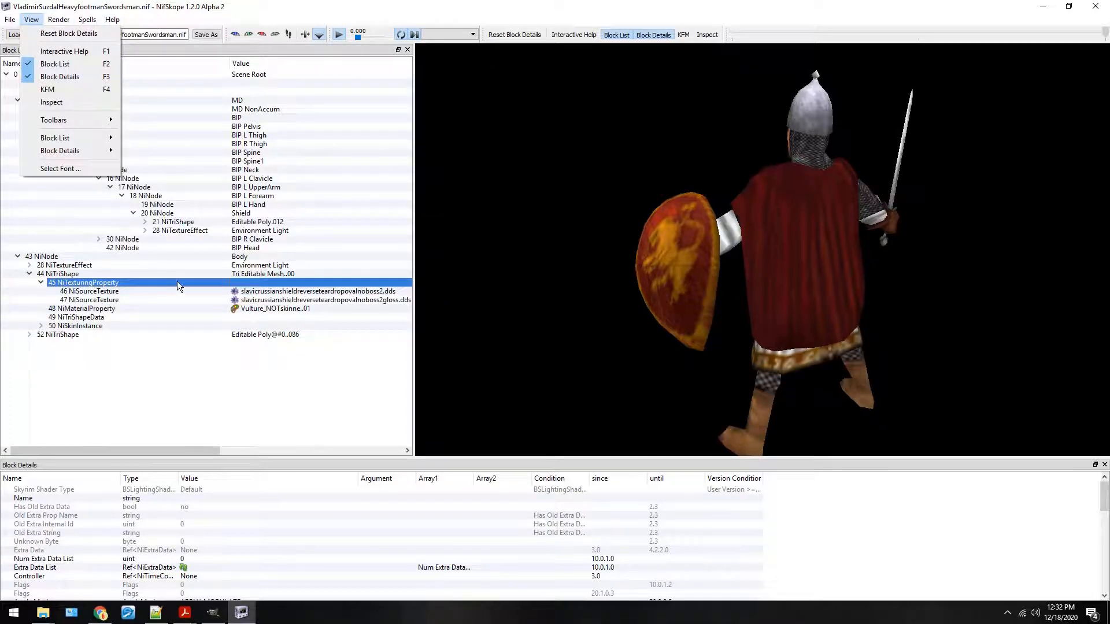
pyautogui.click(198, 284)
pyautogui.click(350, 301)
pyautogui.click(357, 291)
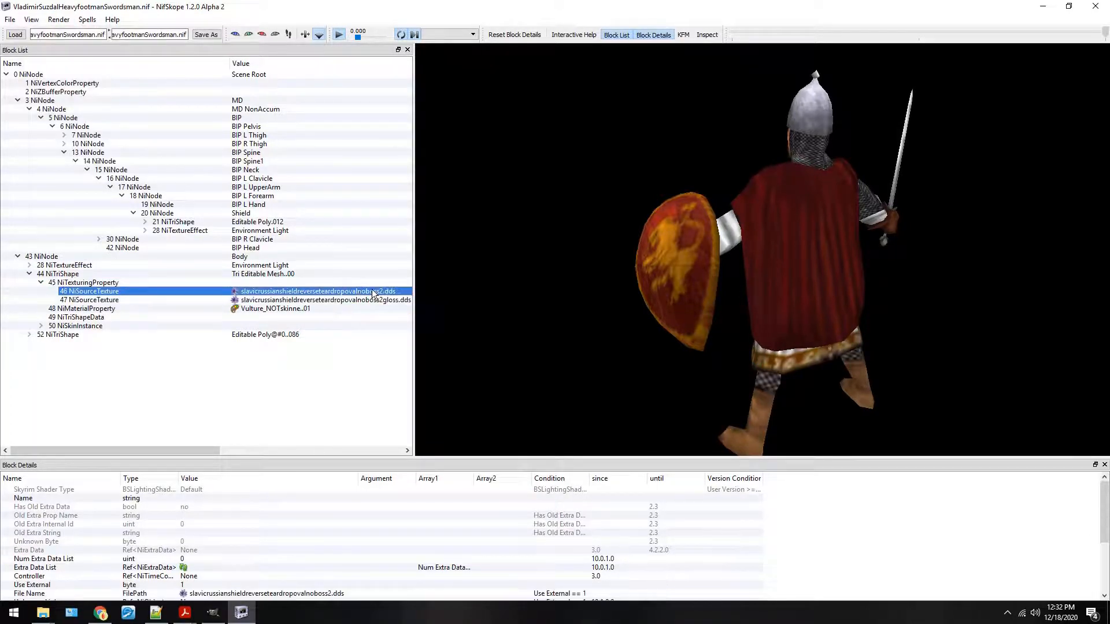
# Open SlavicRussianShieldReverseTeardropOvalnoBoss2.dds from the DaleHeavyInfantry folder in GIMP and enlarge the texture to 550%.
pyautogui.moveTo(300, 452); pyautogui.dragTo(279, 371)
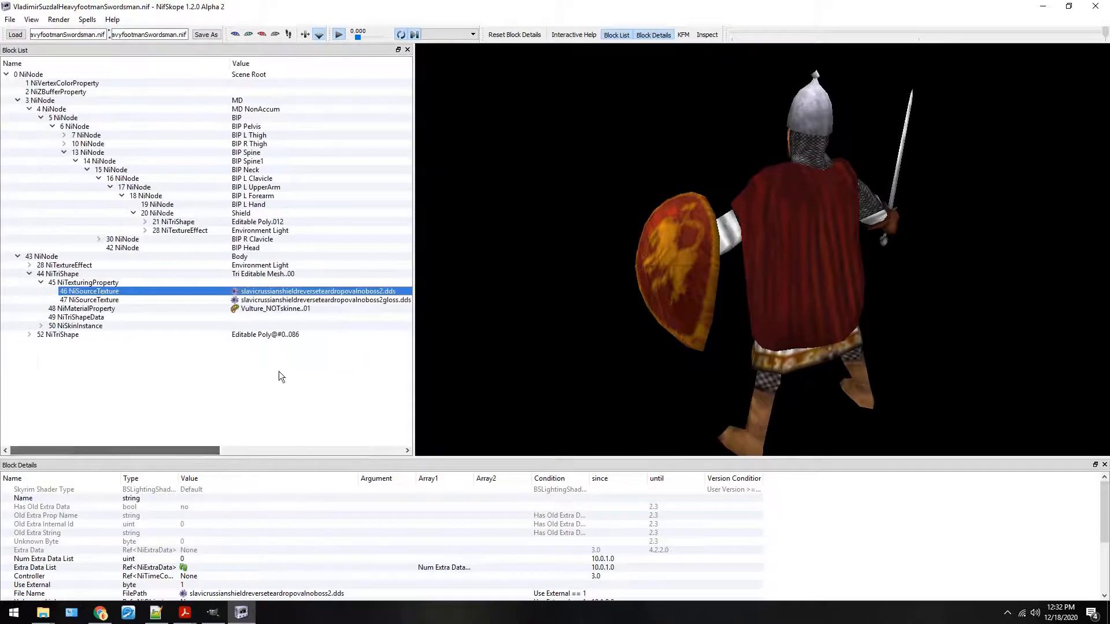
pyautogui.click(213, 612)
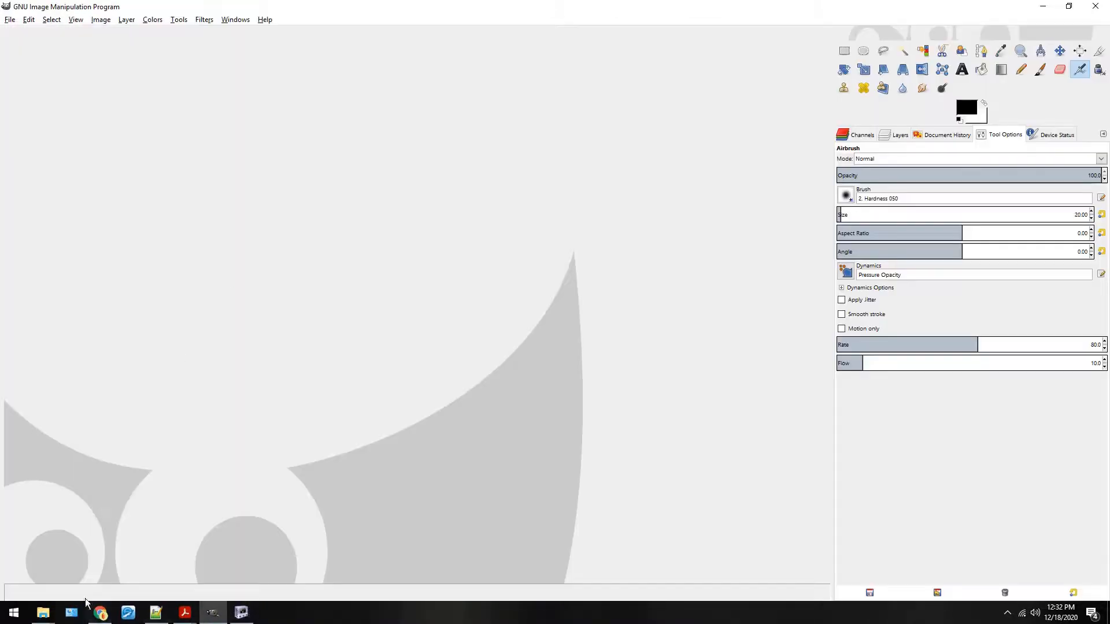
pyautogui.moveTo(43, 612)
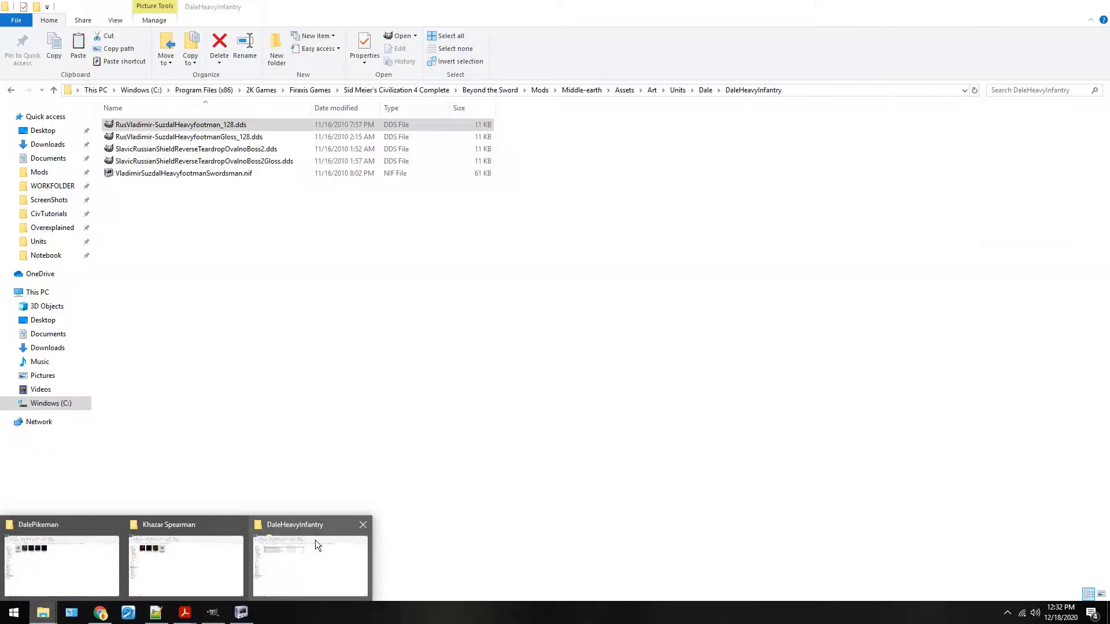
pyautogui.click(314, 539)
pyautogui.click(236, 152)
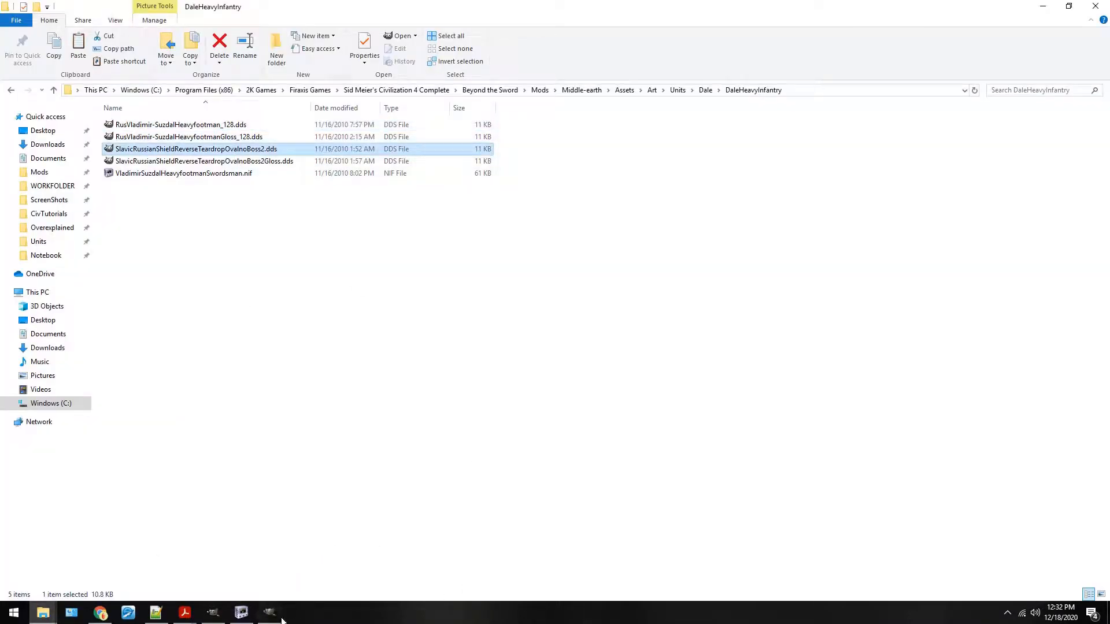
pyautogui.click(245, 163)
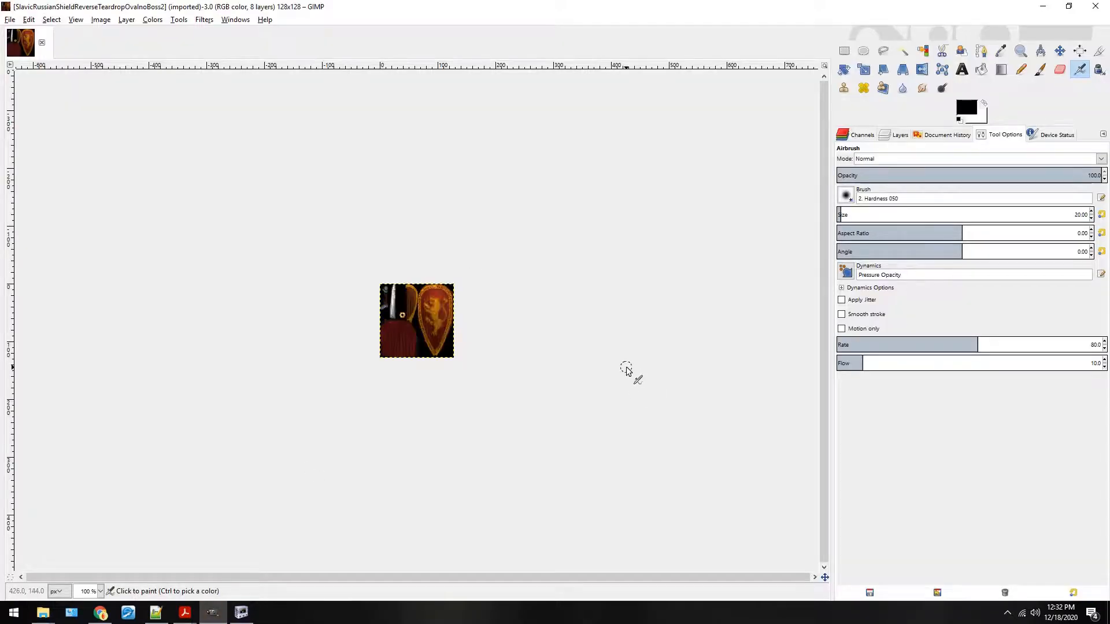
pyautogui.scroll(5, 627, 369)
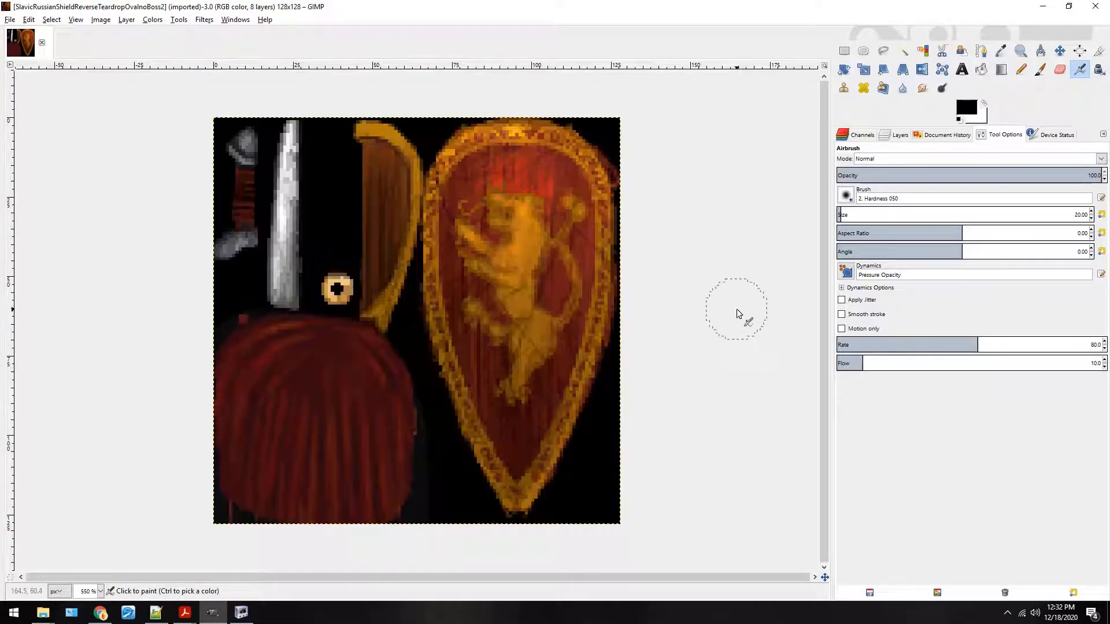
# Select the dark red cloak area of the texture with Fuzzy Select.
pyautogui.click(883, 50)
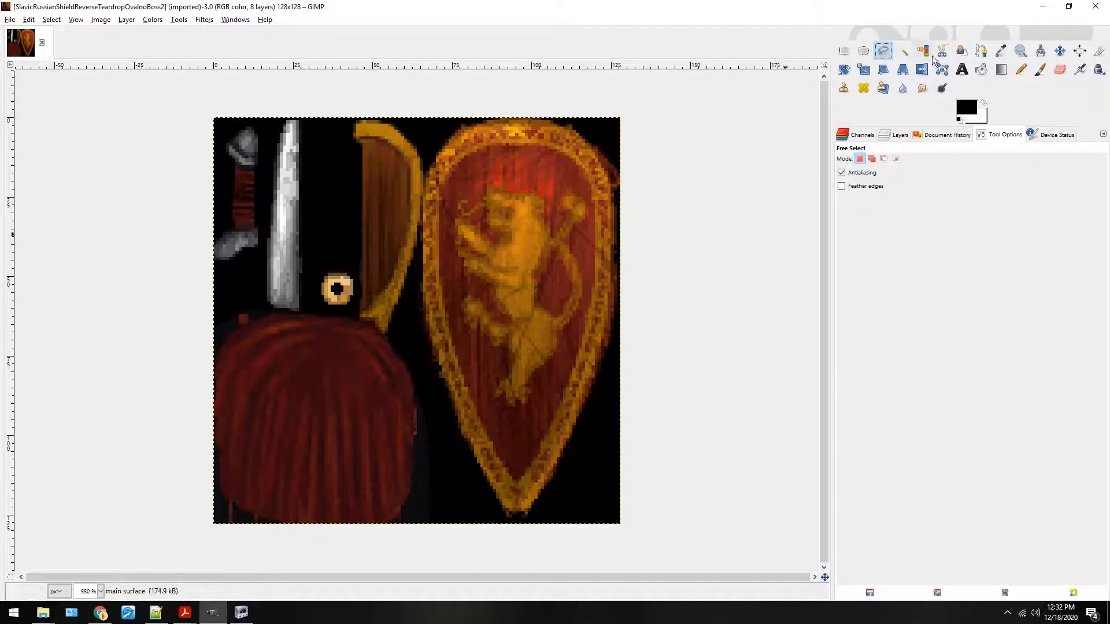
pyautogui.click(902, 50)
pyautogui.moveTo(373, 360); pyautogui.dragTo(424, 390)
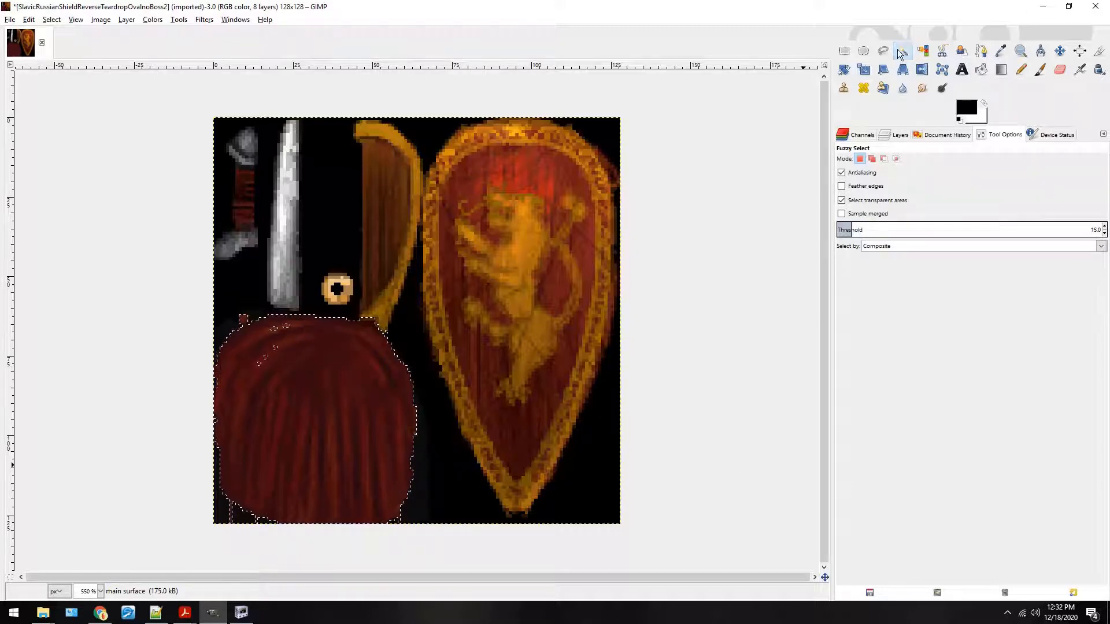
# Fill the small gaps in the upper cloak selection by adding rectangles of about 24 × 17 and 17 × 15 px.
pyautogui.click(844, 51)
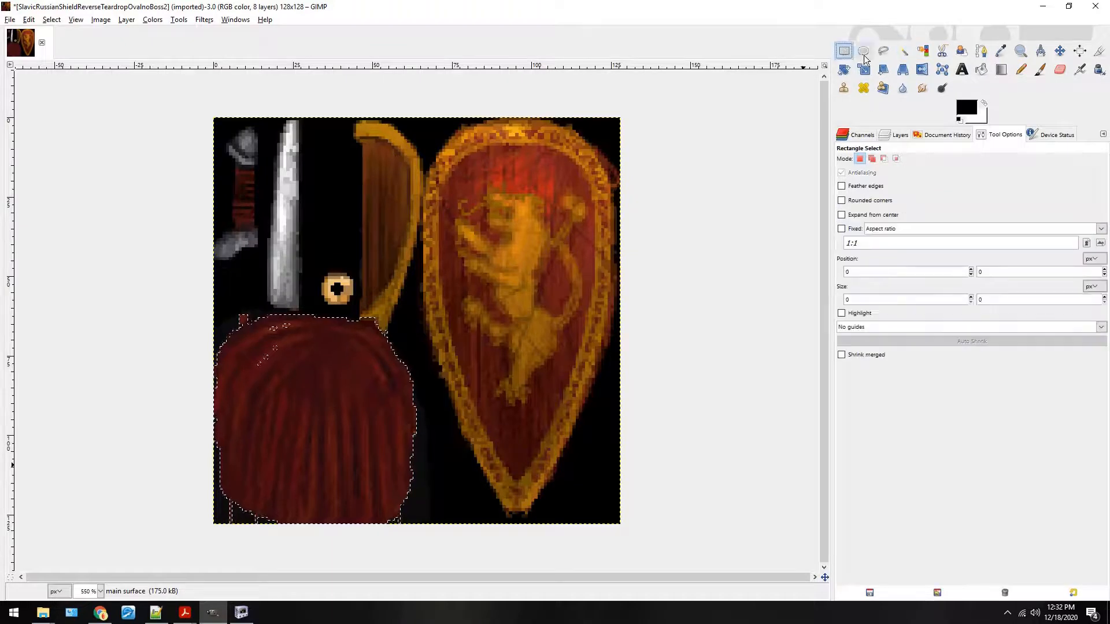
pyautogui.click(872, 158)
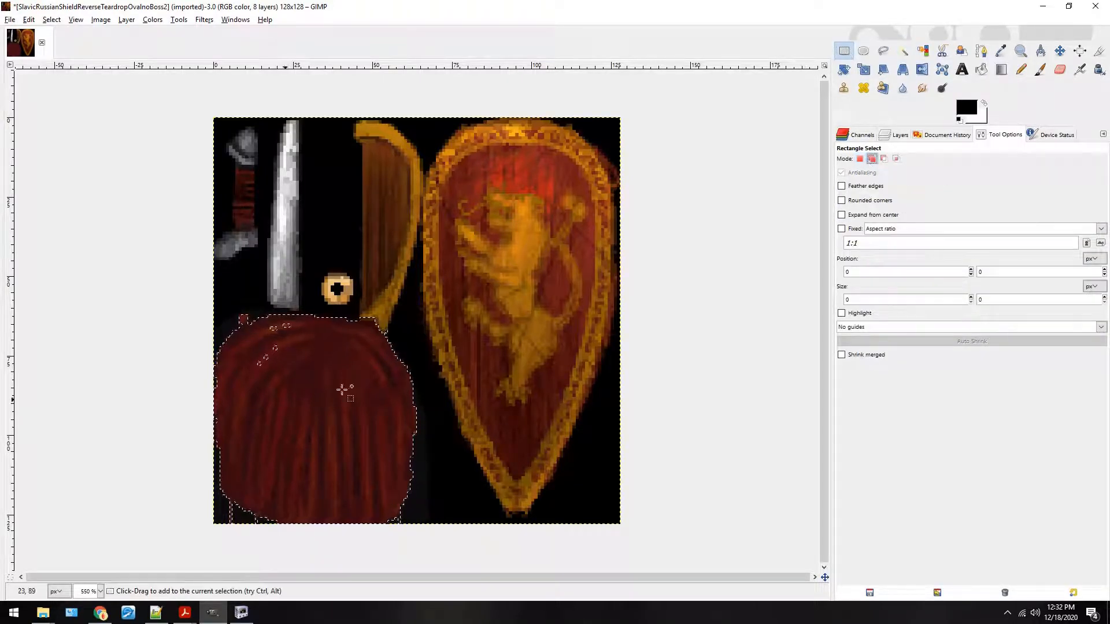
pyautogui.moveTo(264, 324); pyautogui.dragTo(341, 377)
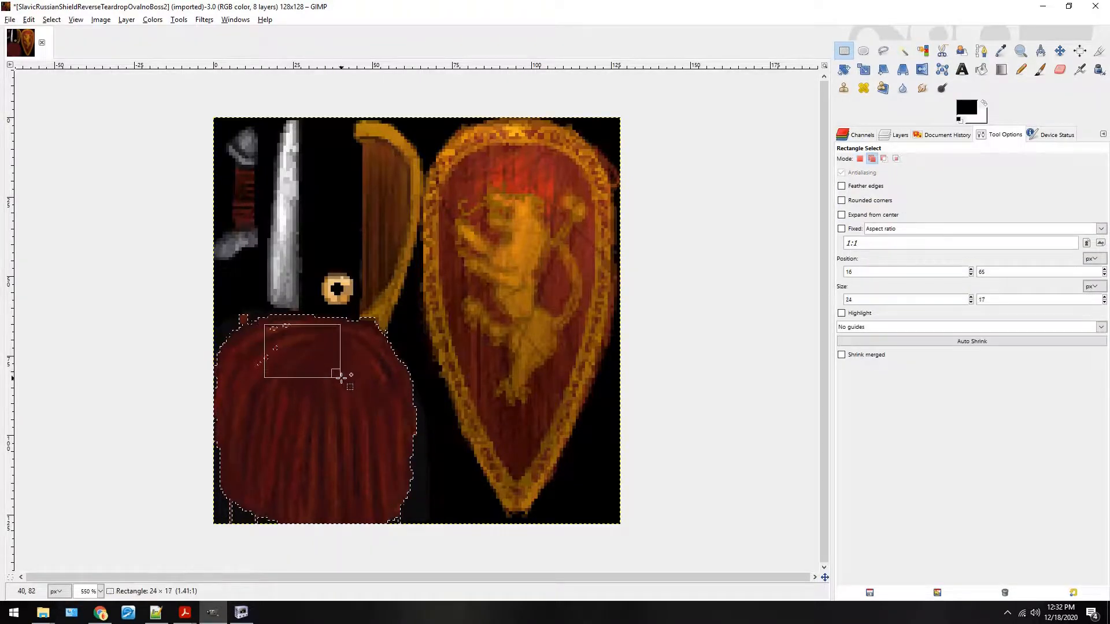
pyautogui.click(529, 386)
pyautogui.moveTo(246, 349); pyautogui.dragTo(298, 397)
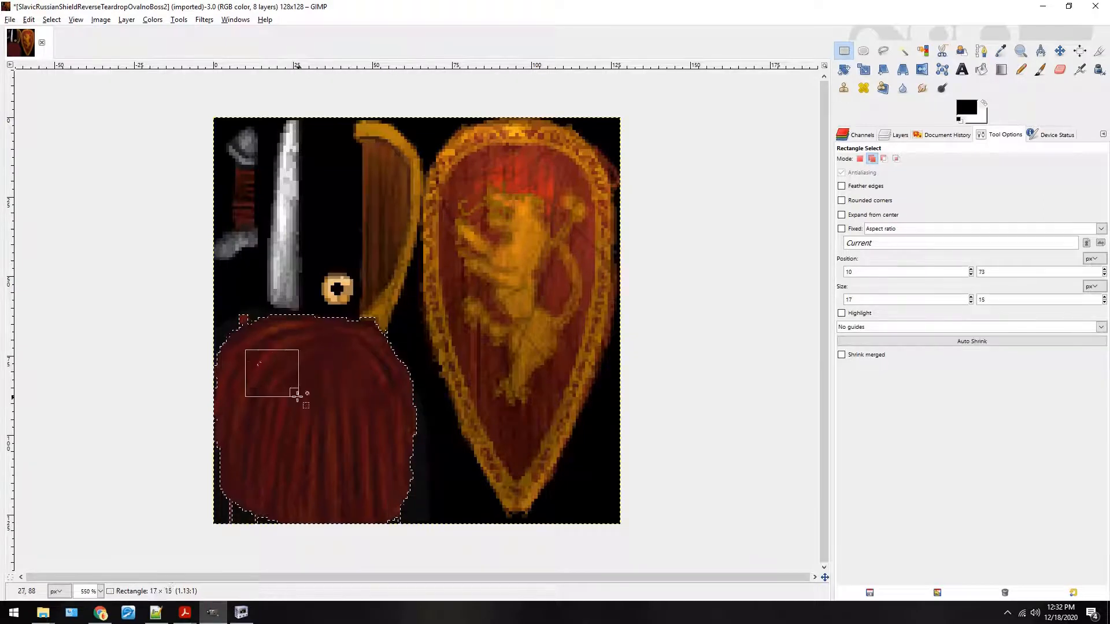
pyautogui.click(620, 330)
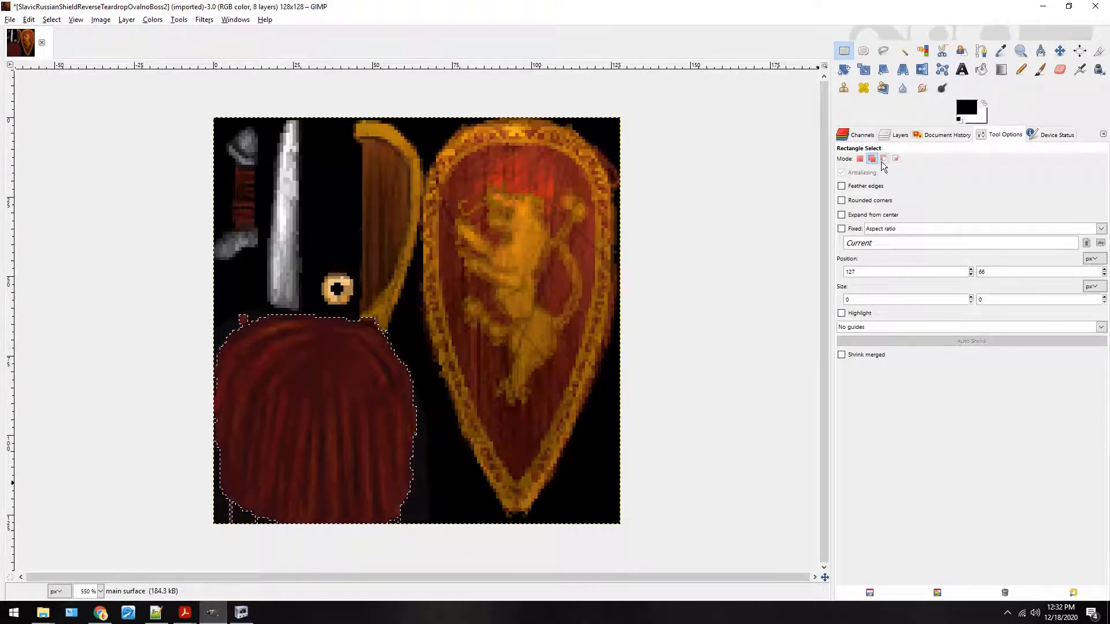
# Desaturate the selected cloak, comparing the Lightness, Luminosity and Average shades of gray and applying Lightness.
pyautogui.click(178, 21)
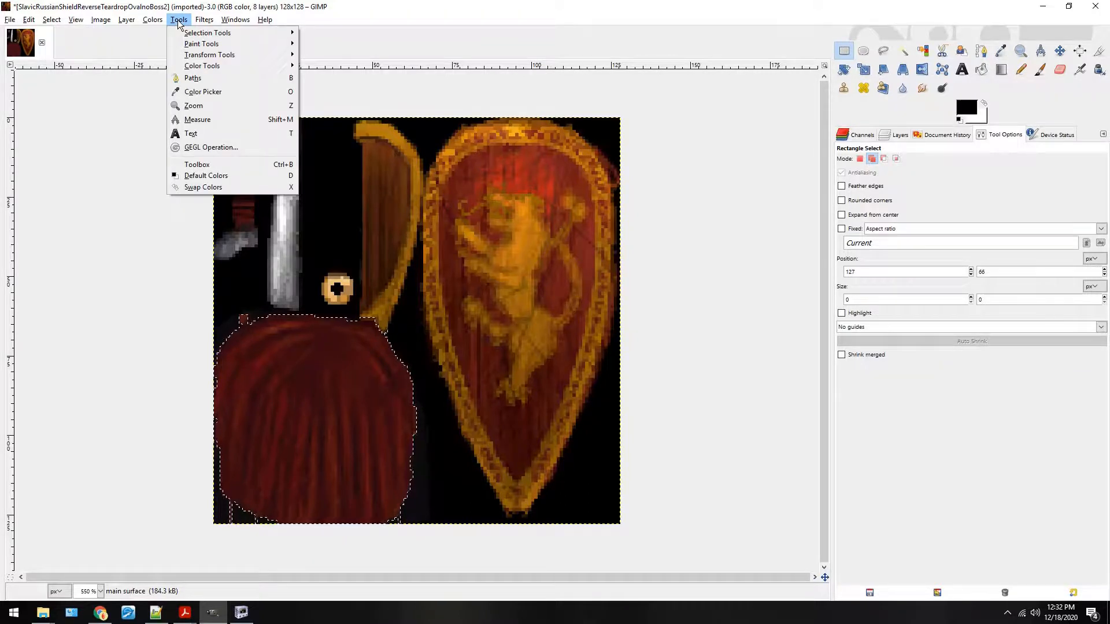
pyautogui.moveTo(154, 22)
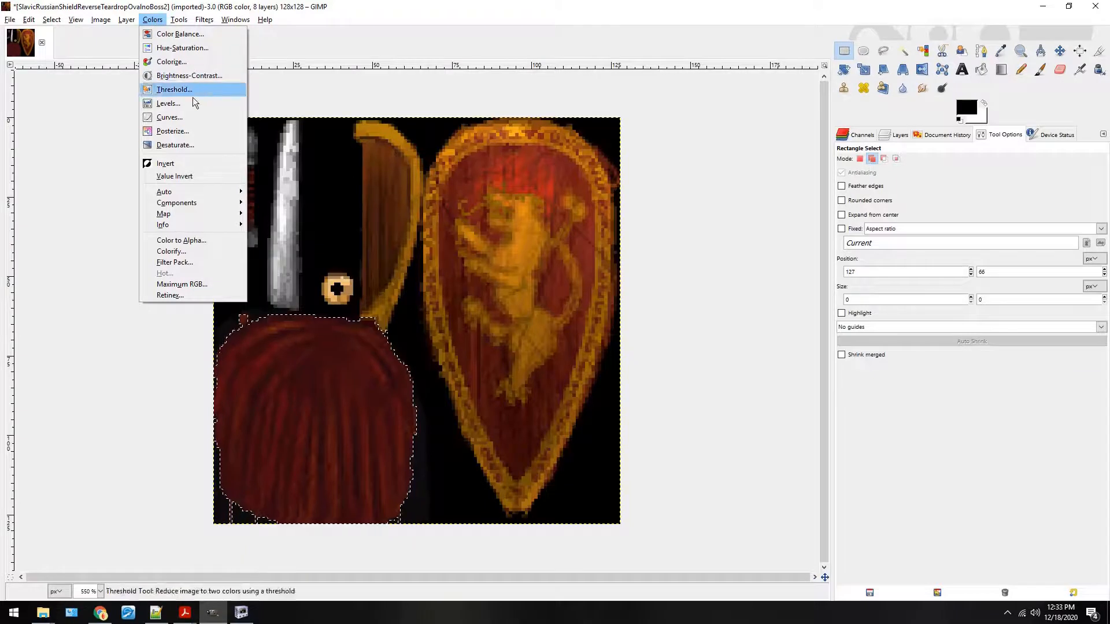
pyautogui.click(179, 146)
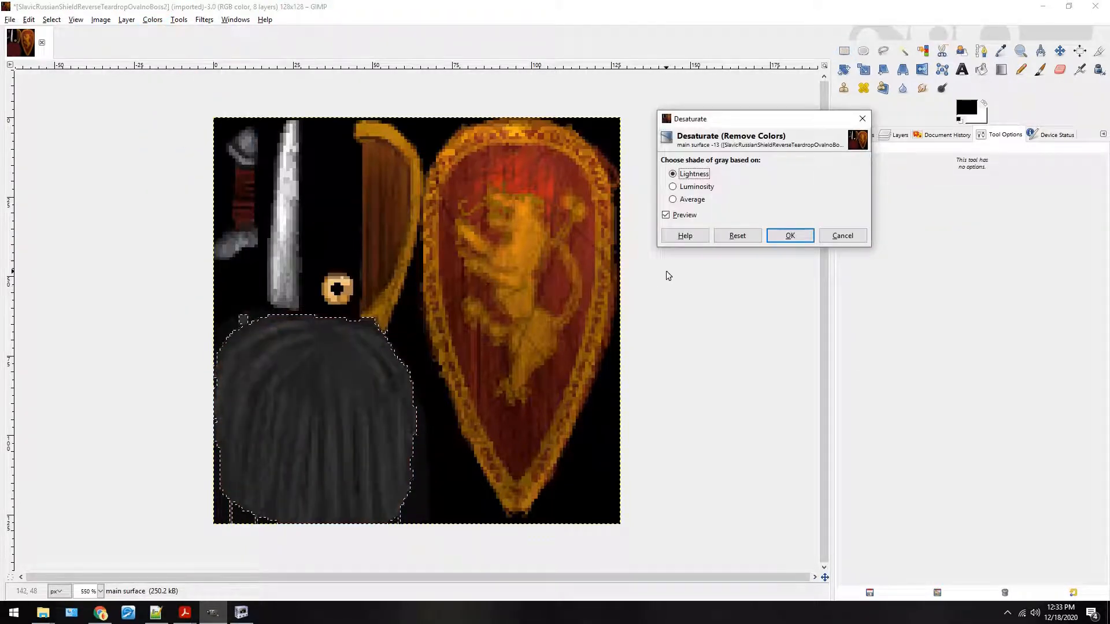
pyautogui.click(696, 186)
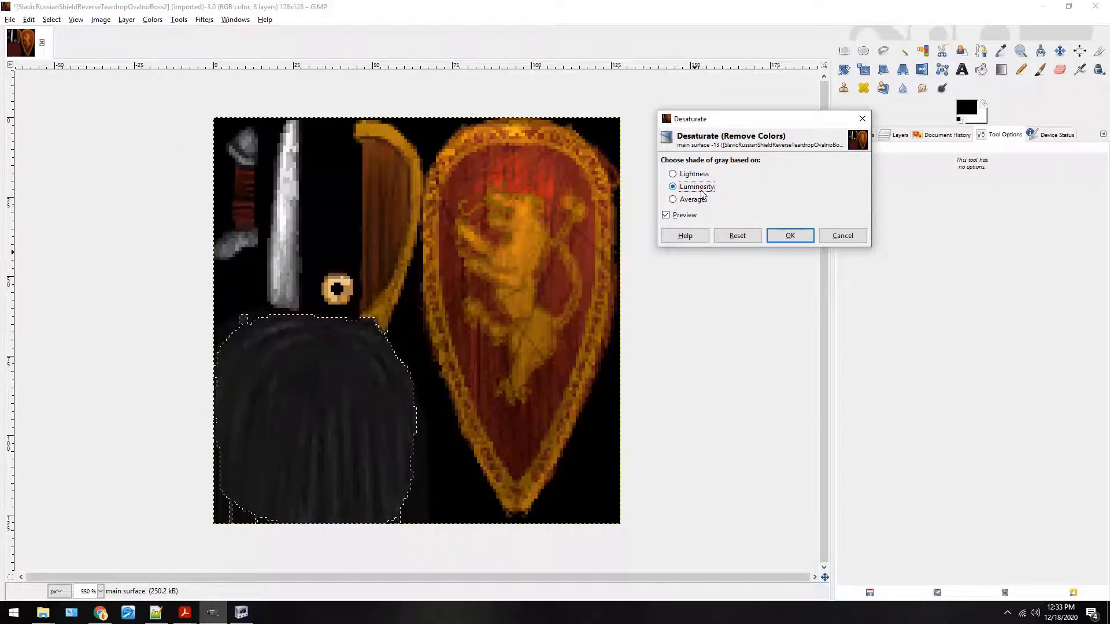
pyautogui.click(699, 199)
pyautogui.click(701, 174)
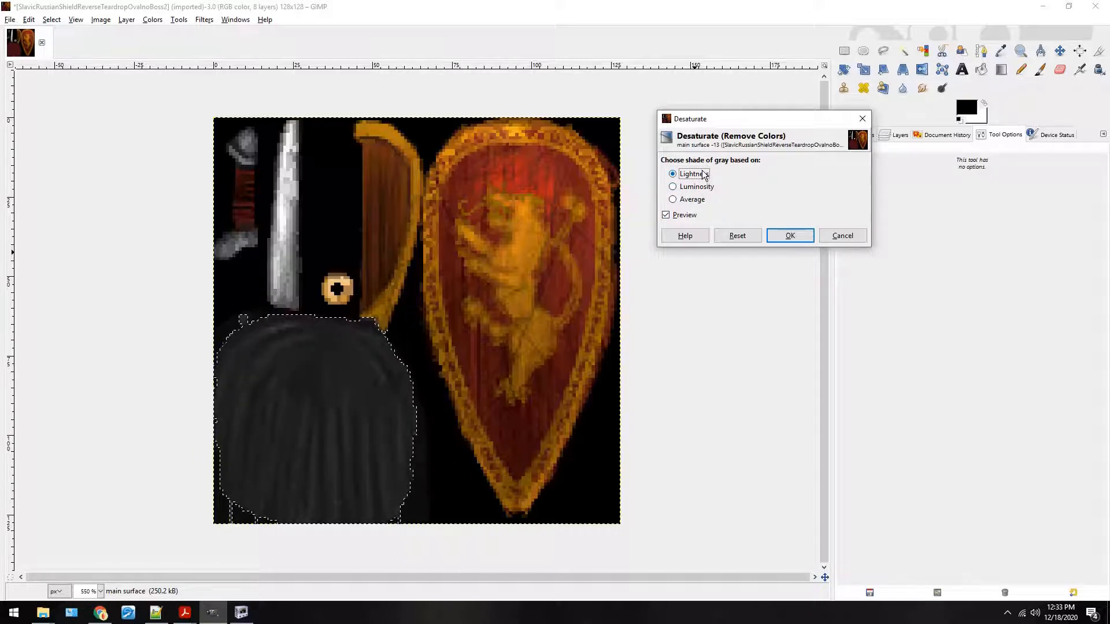
pyautogui.click(702, 187)
pyautogui.click(699, 200)
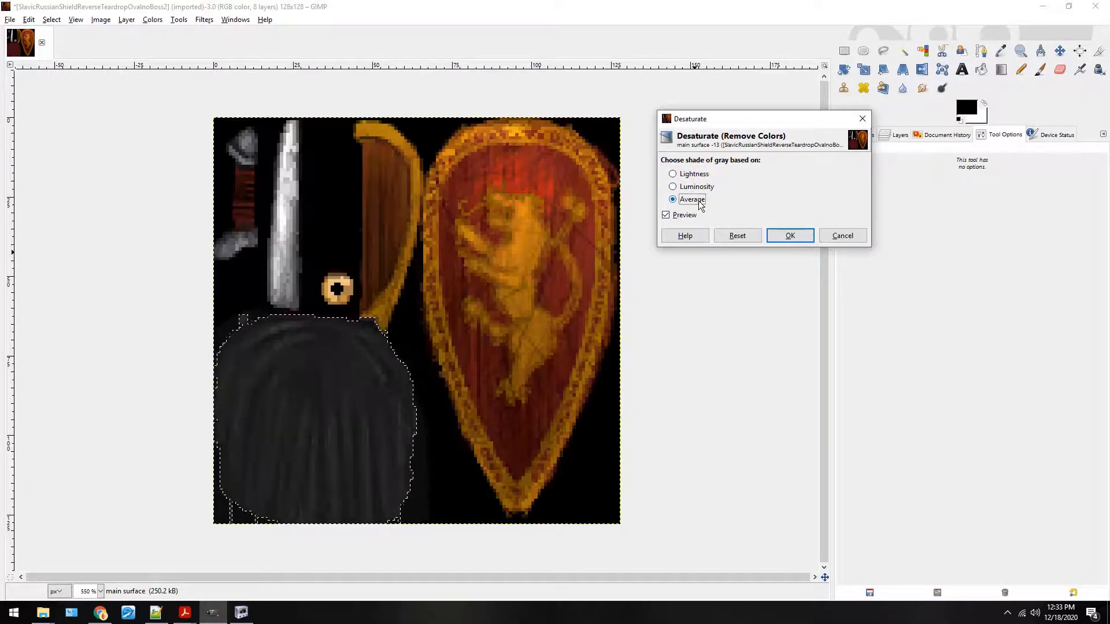
pyautogui.click(697, 174)
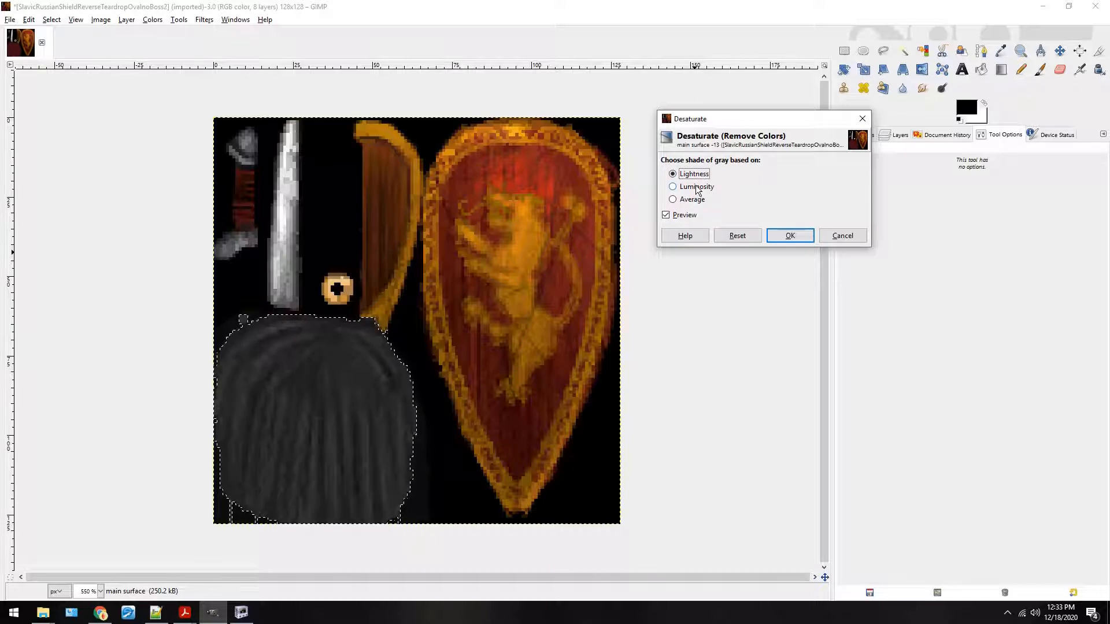
pyautogui.click(697, 186)
pyautogui.click(699, 173)
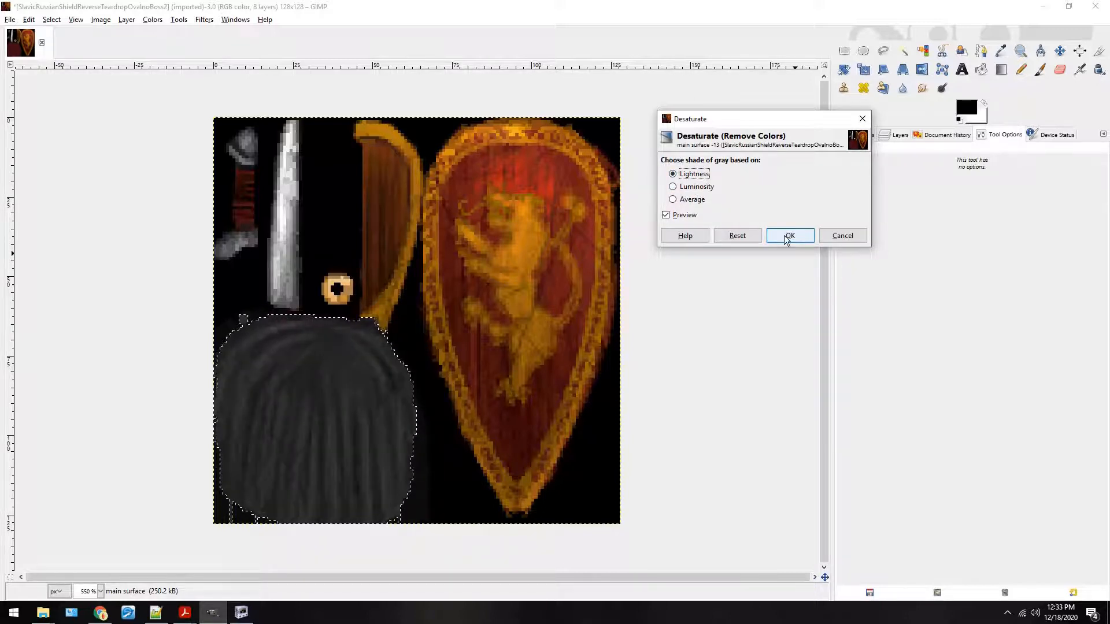
pyautogui.click(693, 187)
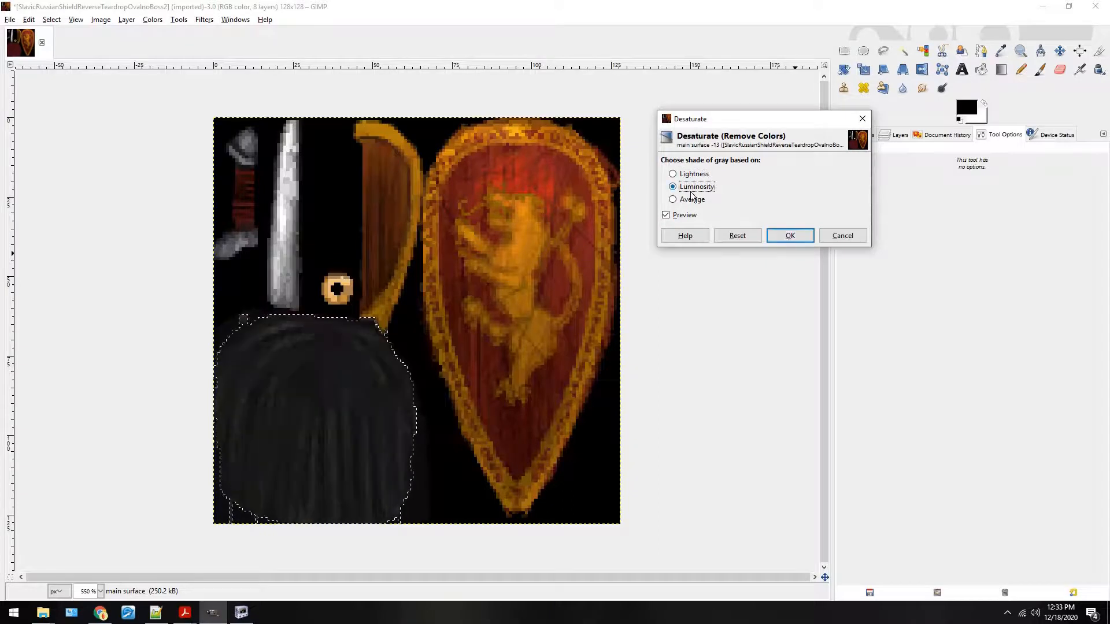
pyautogui.click(694, 199)
pyautogui.click(695, 173)
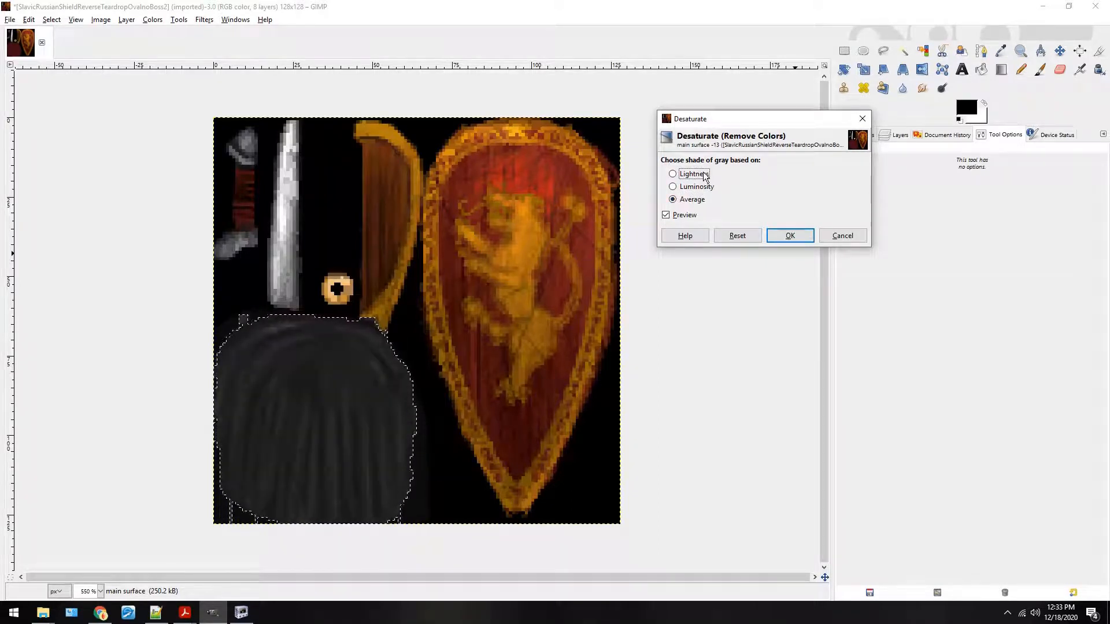
pyautogui.click(790, 237)
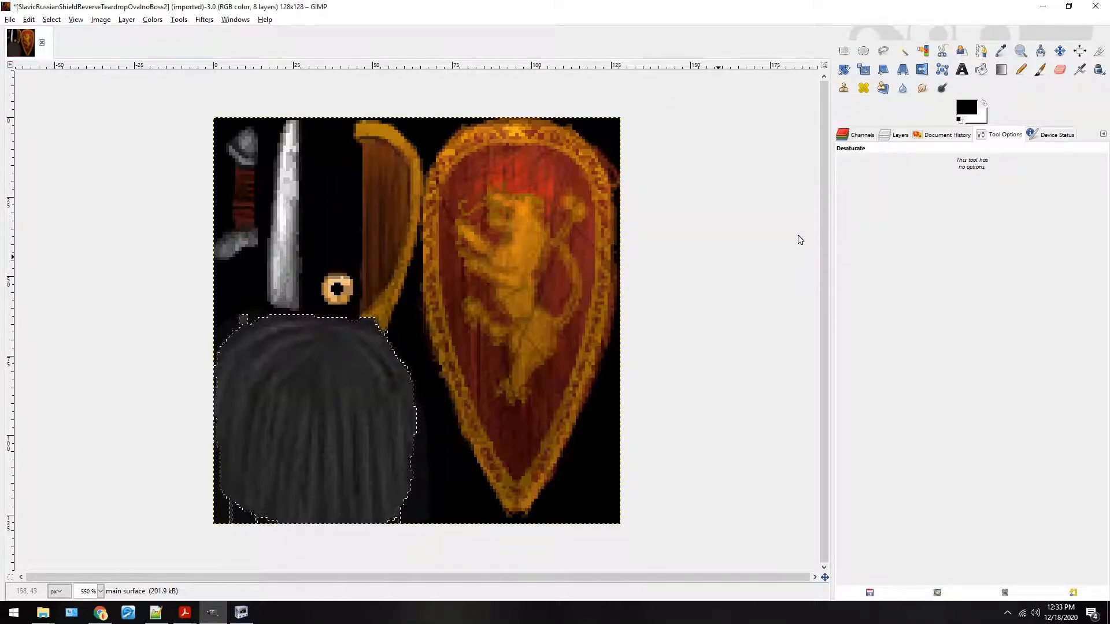
# Colorize the selected cloak dark purple with hue 295, saturation 59 and lightness about -28.
pyautogui.click(145, 24)
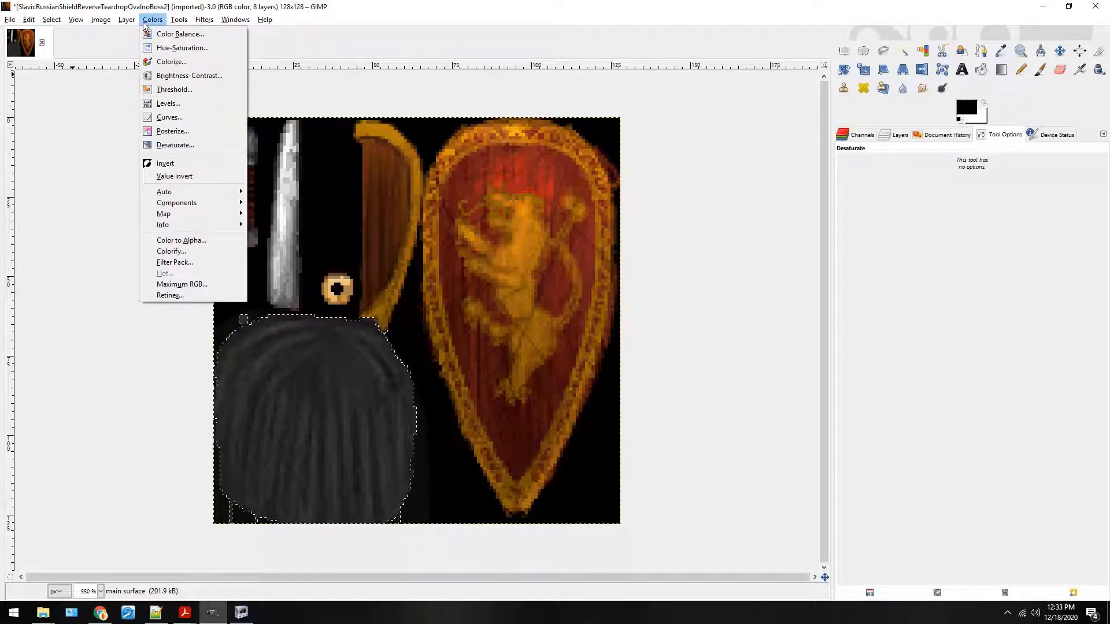
pyautogui.click(163, 66)
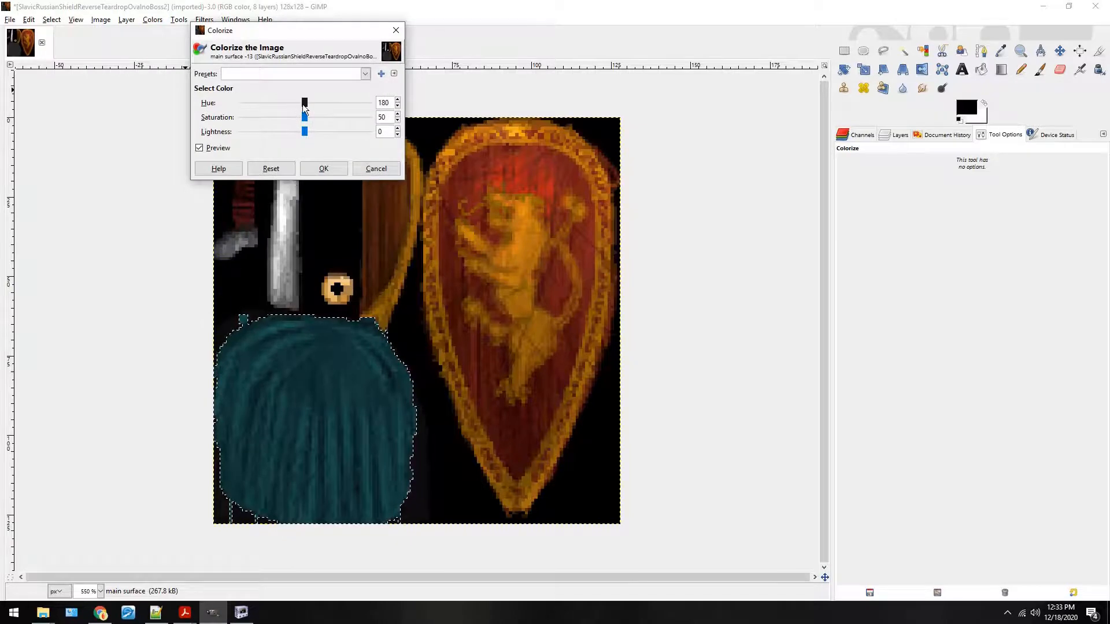
pyautogui.moveTo(303, 105); pyautogui.dragTo(366, 88)
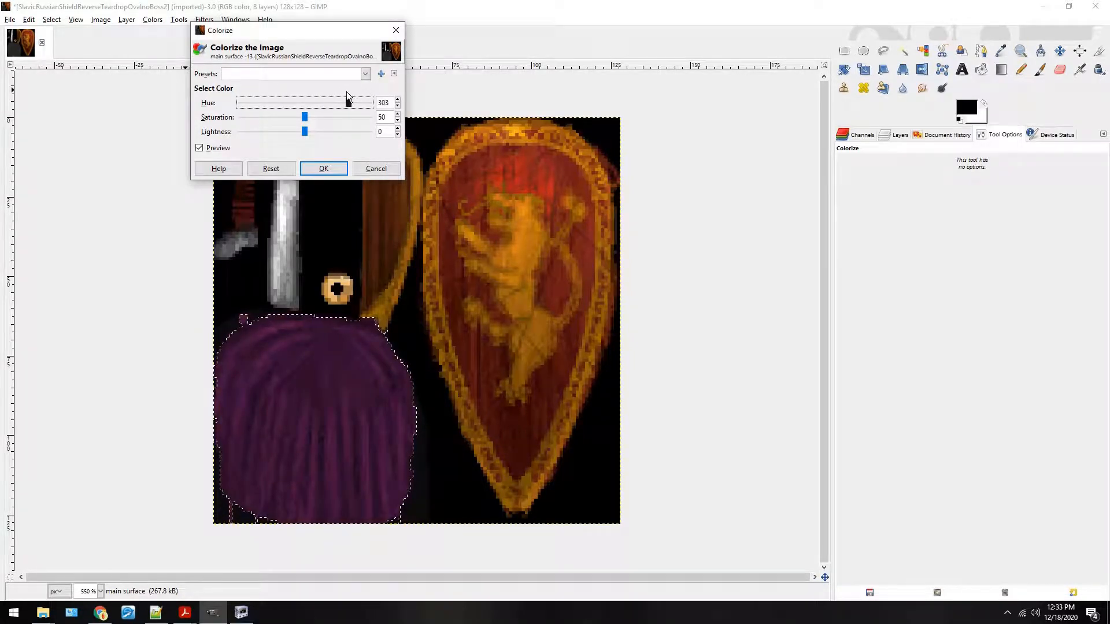
pyautogui.moveTo(350, 91); pyautogui.dragTo(355, 91)
pyautogui.click(306, 119)
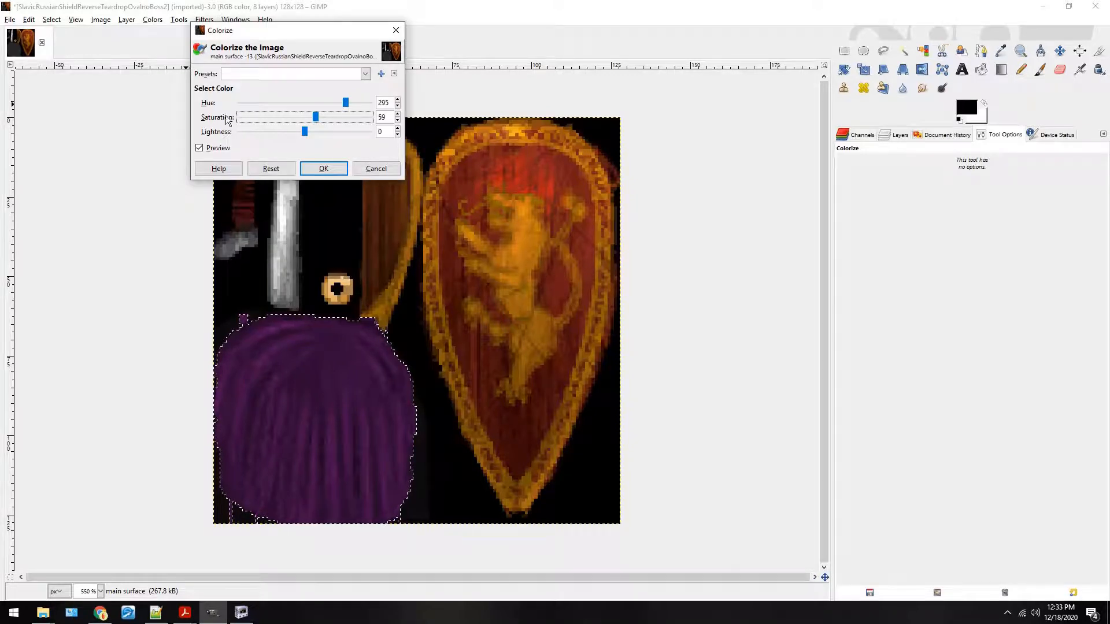
pyautogui.moveTo(308, 134)
pyautogui.mouseDown()
pyautogui.moveTo(317, 133)
pyautogui.moveTo(289, 134)
pyautogui.mouseUp()
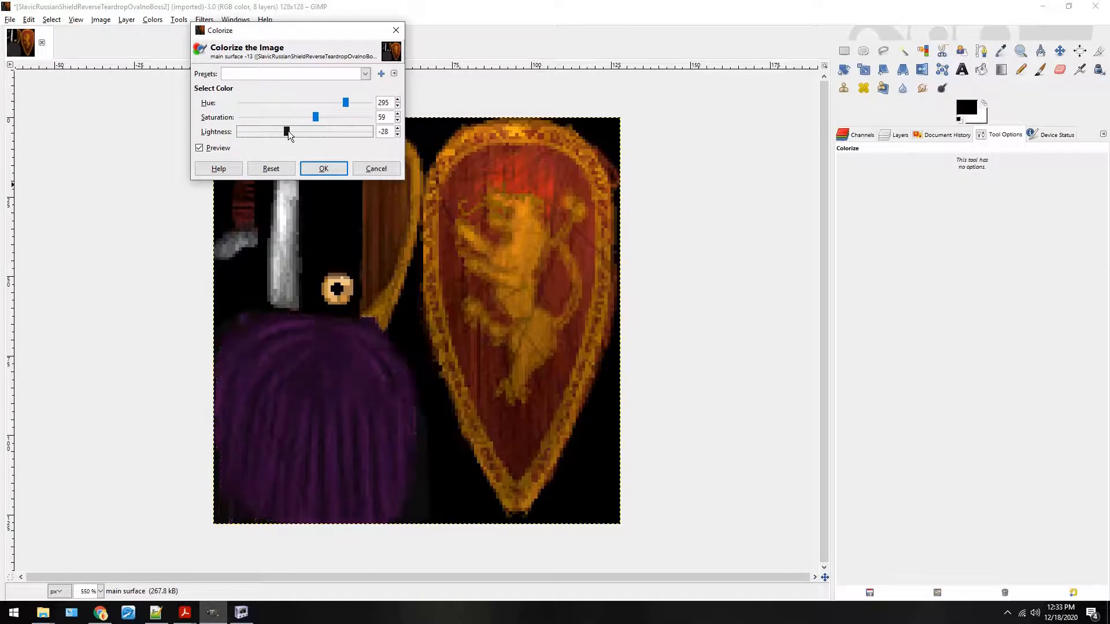
pyautogui.click(322, 168)
# Overwrite SlavicRussianShieldReverseTeardropOvalnoBoss2.dds with the recolored texture.
pyautogui.click(10, 20)
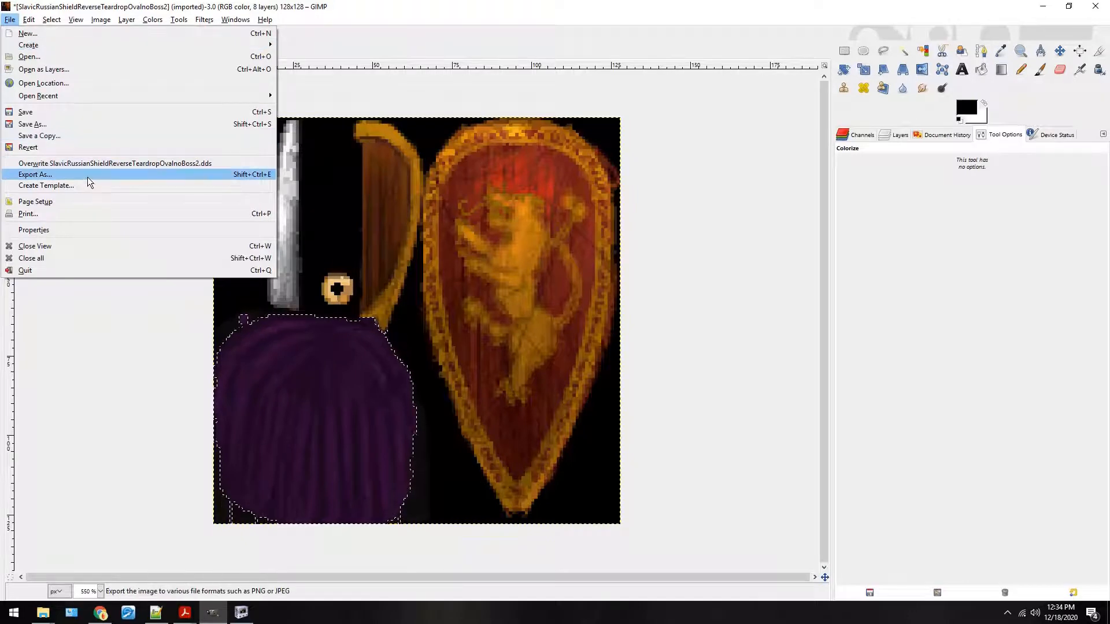
pyautogui.click(155, 165)
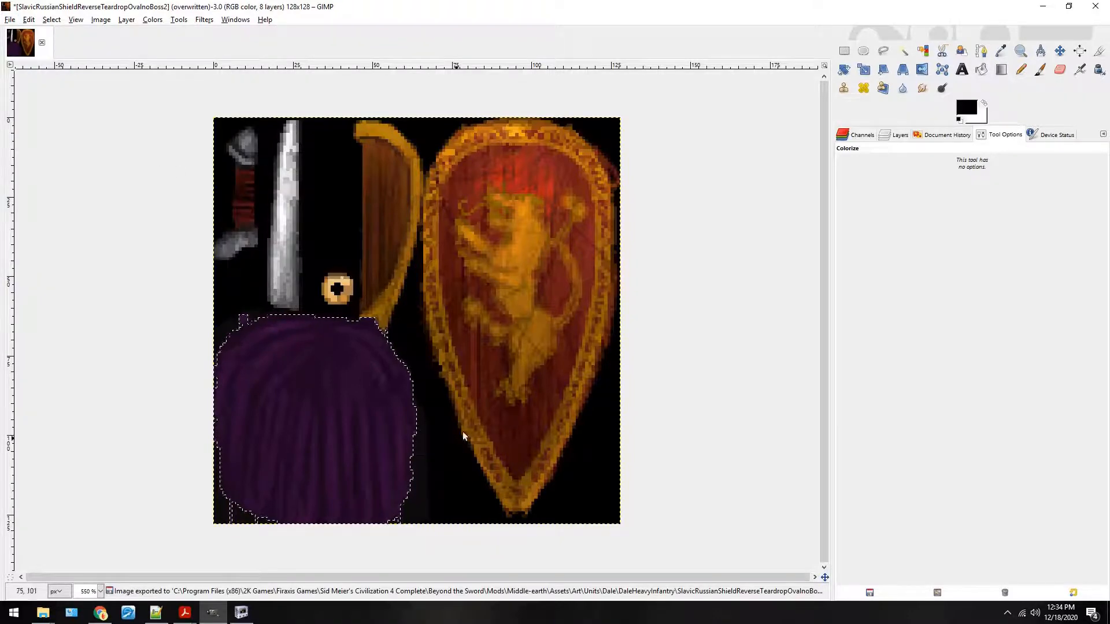
# Switch to NifSkope and examine the soldier model's cloak and armor from the front up close.
pyautogui.click(241, 612)
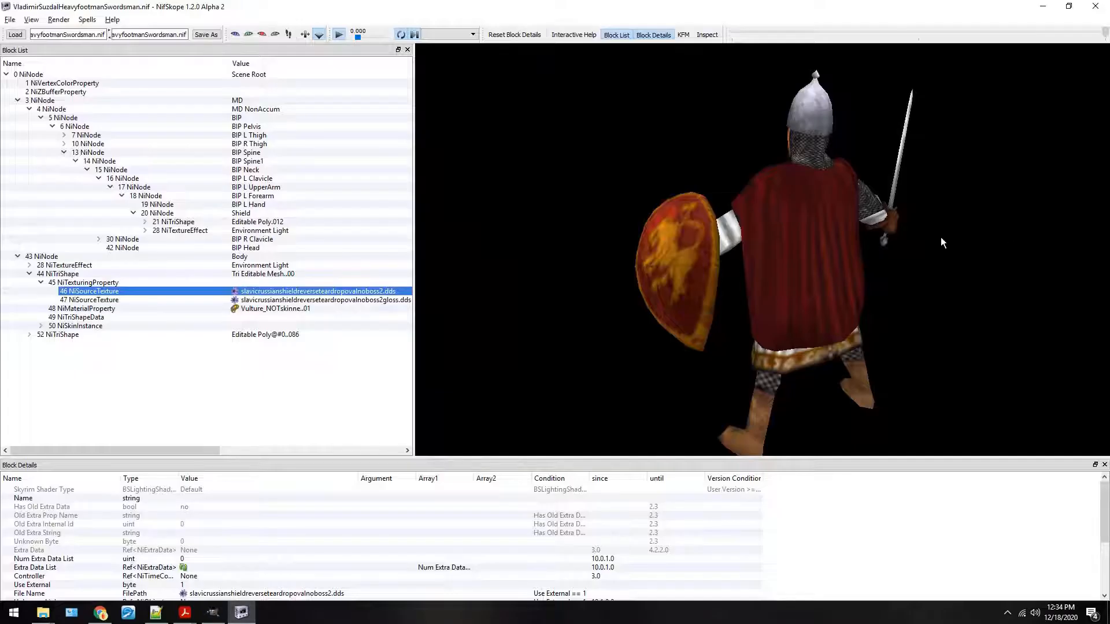
pyautogui.moveTo(941, 238); pyautogui.dragTo(1068, 244)
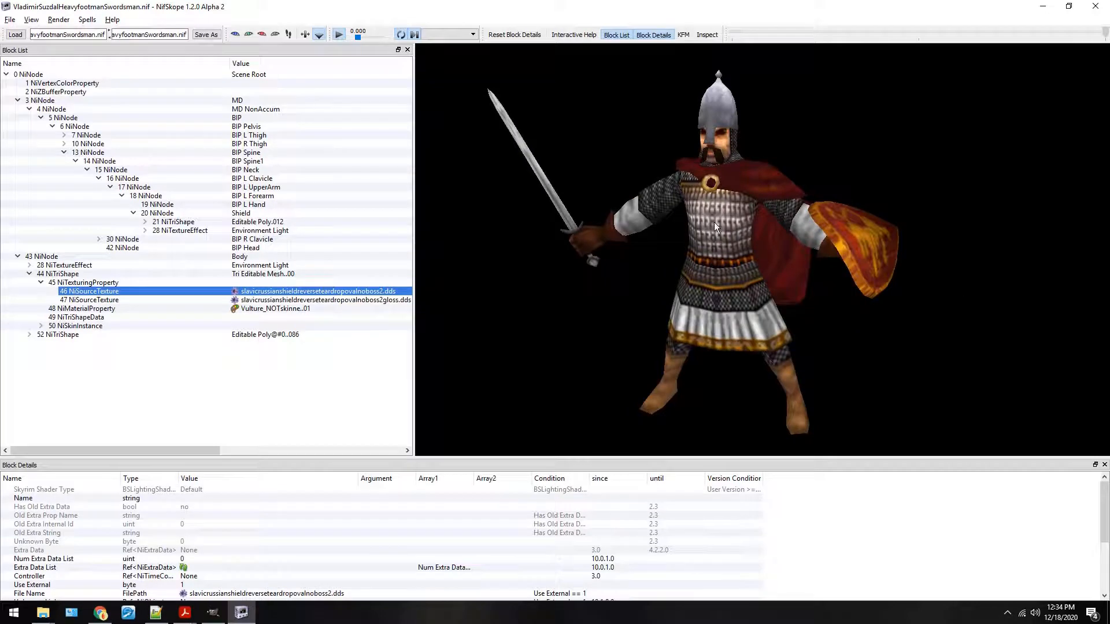
pyautogui.click(10, 19)
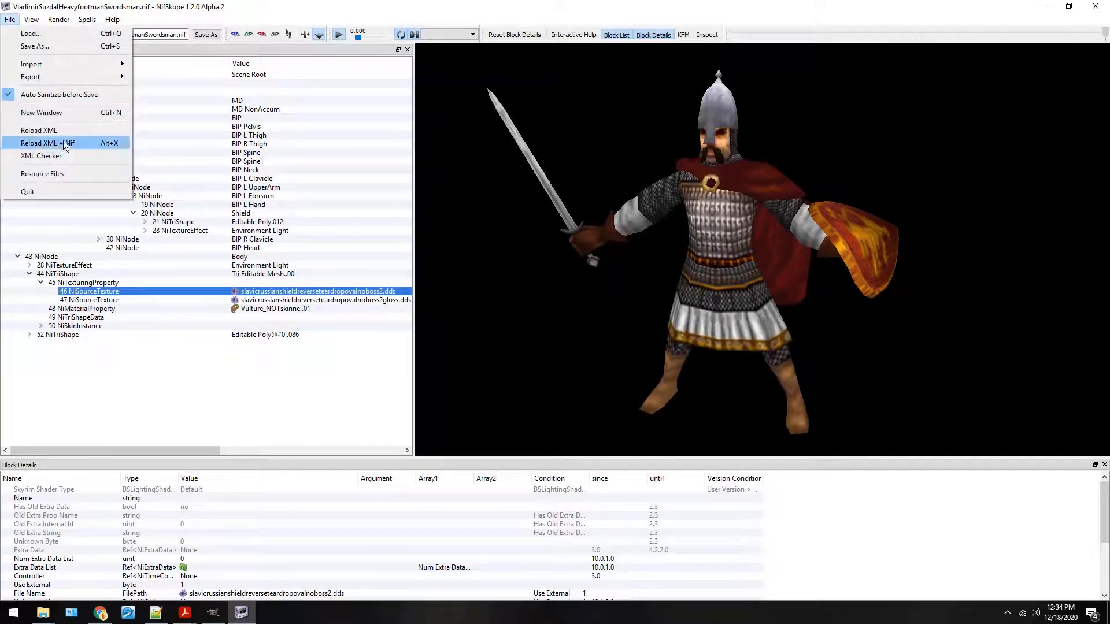
pyautogui.click(331, 147)
pyautogui.scroll(5, 862, 173)
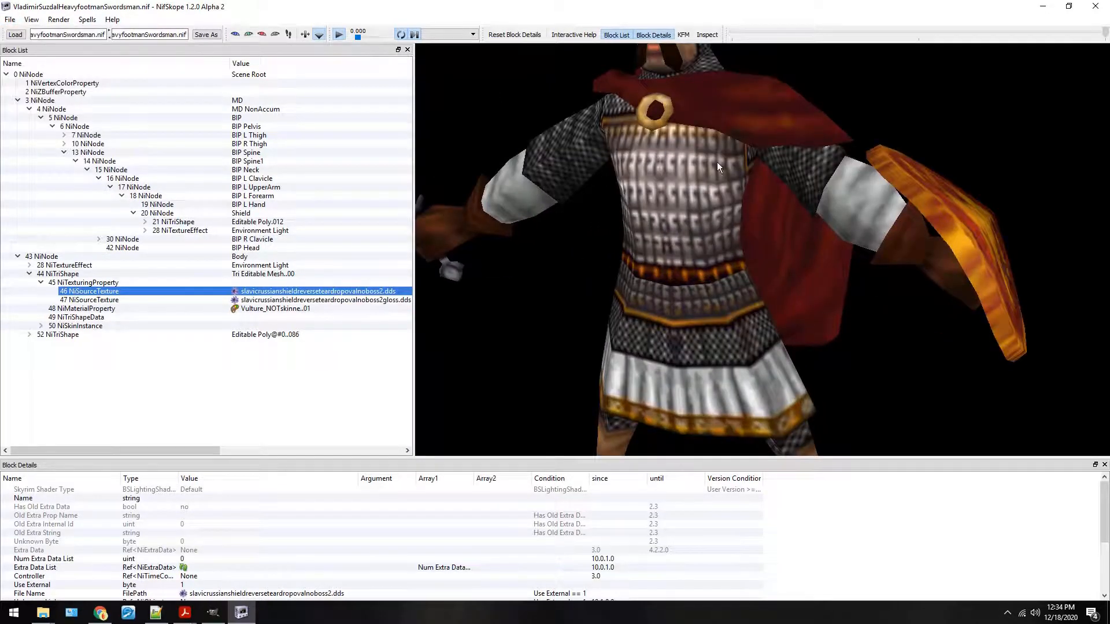
# Reload the soldier model so that it uses the overwritten cloak texture.
pyautogui.scroll(-5, 904, 120)
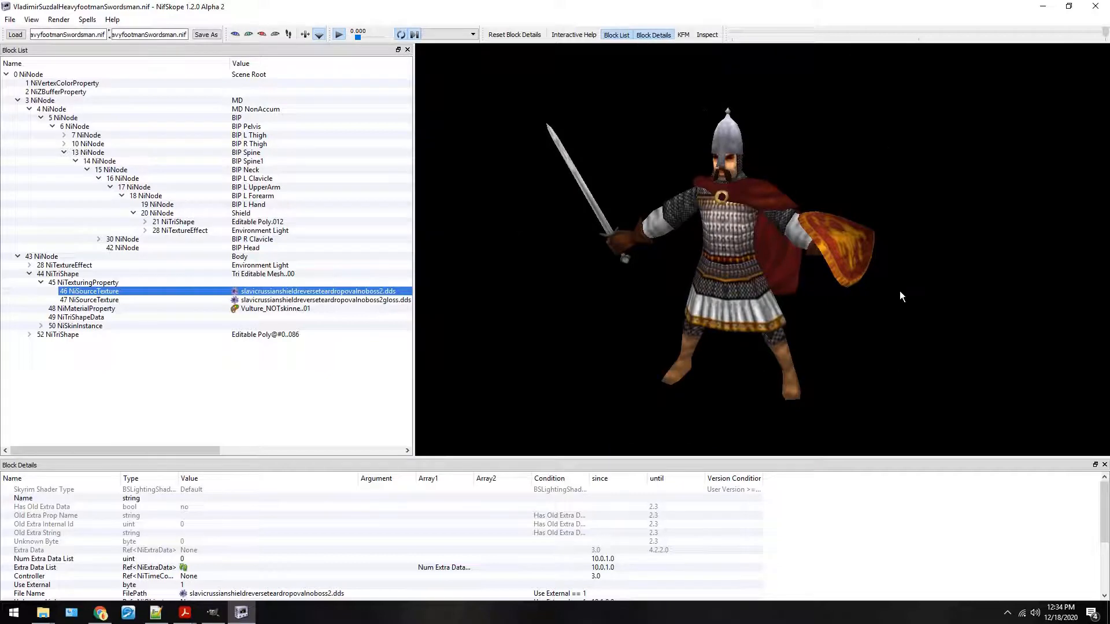
pyautogui.hotkey('alt', 'x')
pyautogui.scroll(5, 897, 204)
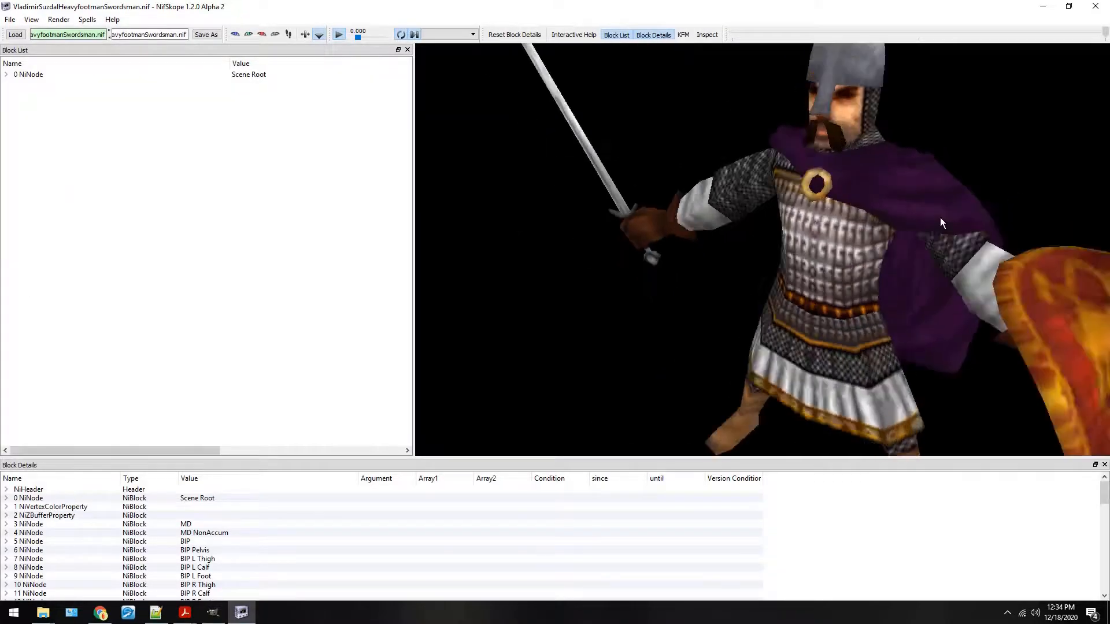
# Examine the purple cloak on the soldier from several angles and distances, and switch back to the texture in GIMP.
pyautogui.moveTo(940, 218); pyautogui.dragTo(952, 321)
pyautogui.scroll(-3, 927, 217)
pyautogui.click(874, 224)
pyautogui.scroll(4, 838, 318)
pyautogui.moveTo(837, 318); pyautogui.dragTo(727, 199)
pyautogui.scroll(-4, 839, 307)
pyautogui.click(847, 284)
pyautogui.moveTo(917, 314); pyautogui.dragTo(731, 299)
pyautogui.hotkey('alt', 'Tab')
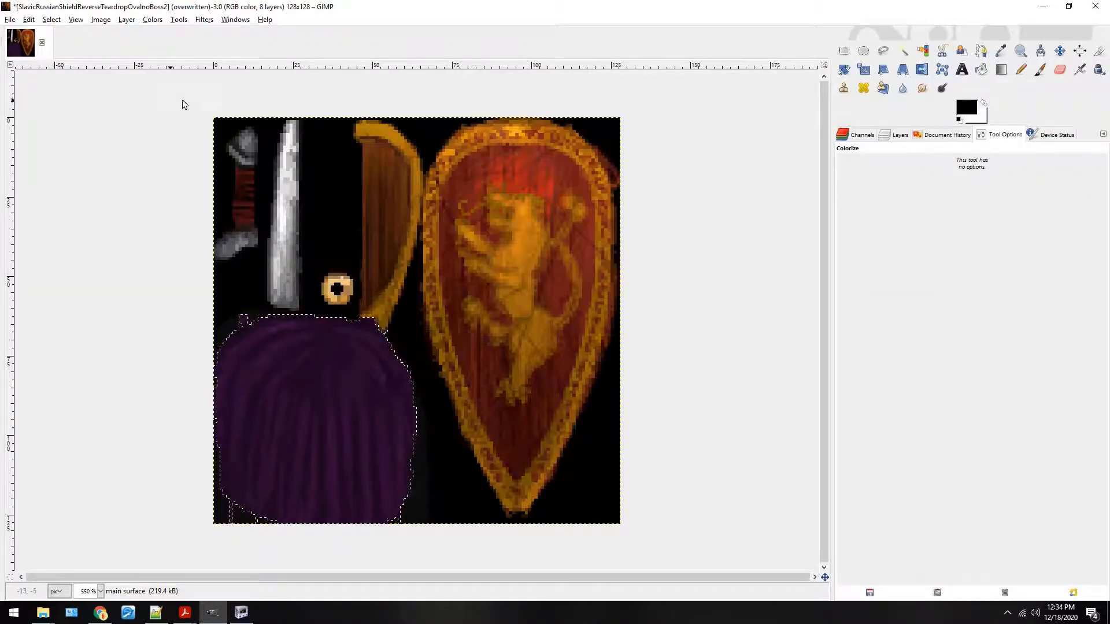
pyautogui.hotkey('ctrl', 'd')
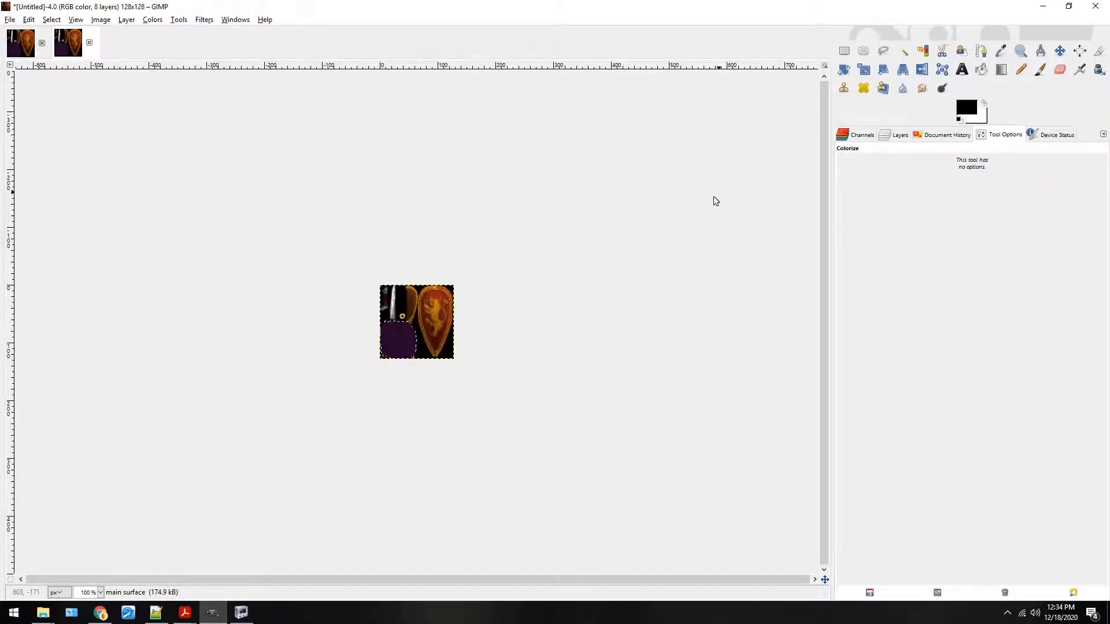
pyautogui.click(845, 52)
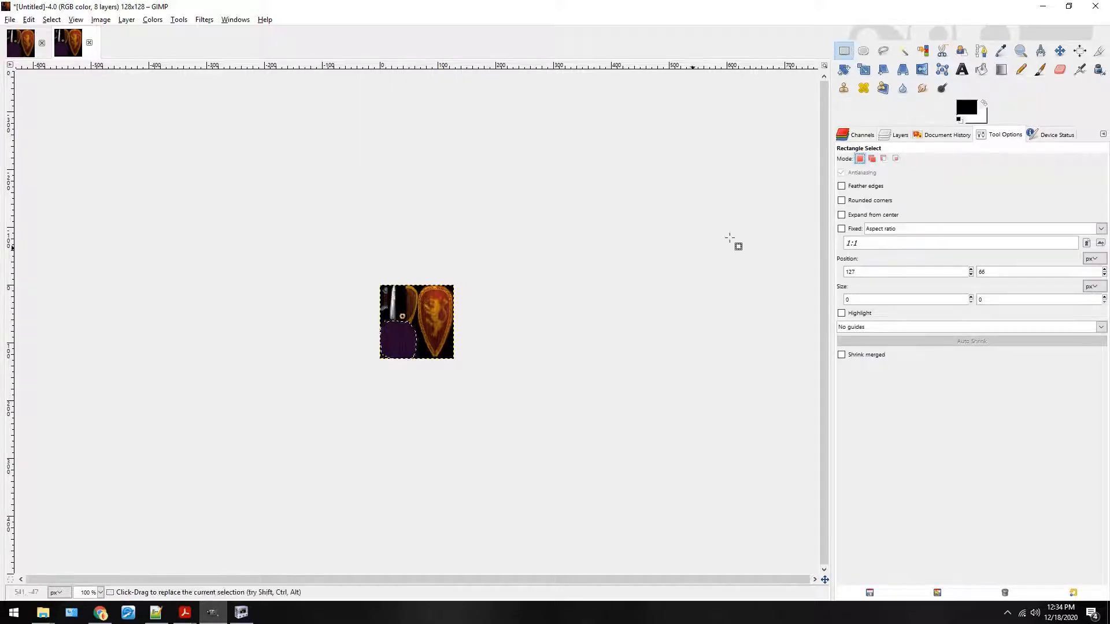
pyautogui.press('2')
pyautogui.press('4')
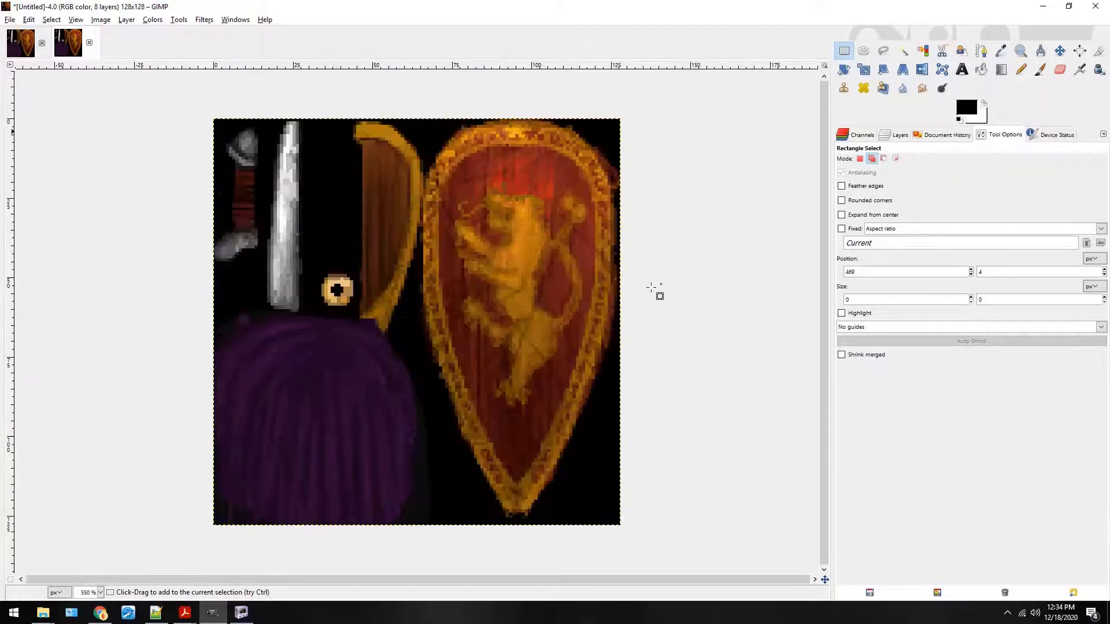
pyautogui.click(89, 42)
pyautogui.click(561, 367)
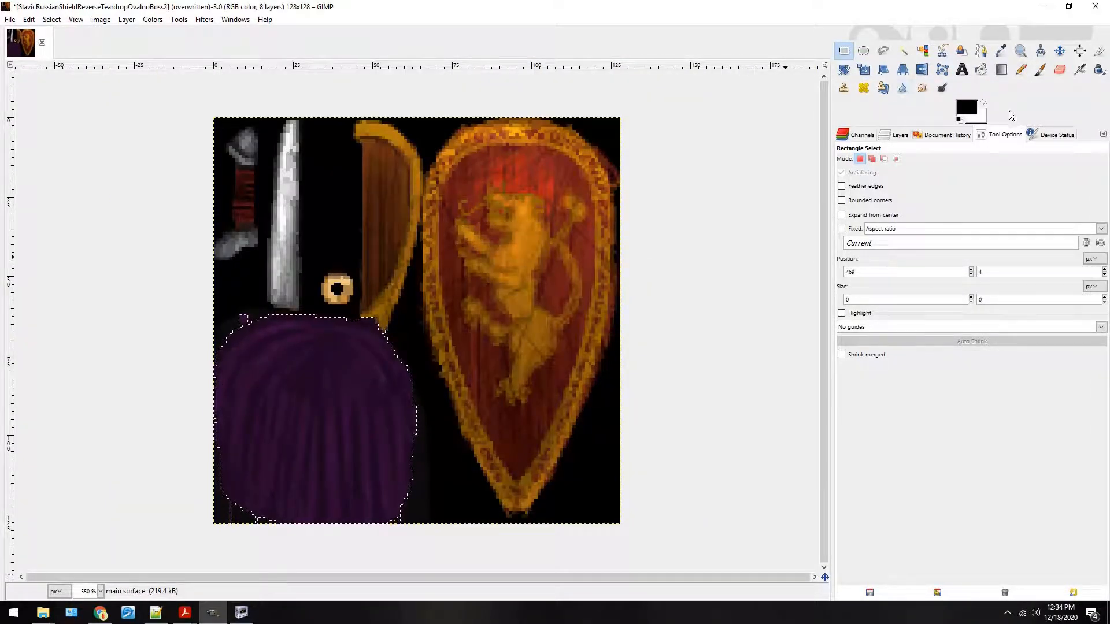
# Set the Clone tool's brush size to 8 and clear the selection around the cloak.
pyautogui.click(861, 89)
pyautogui.click(843, 88)
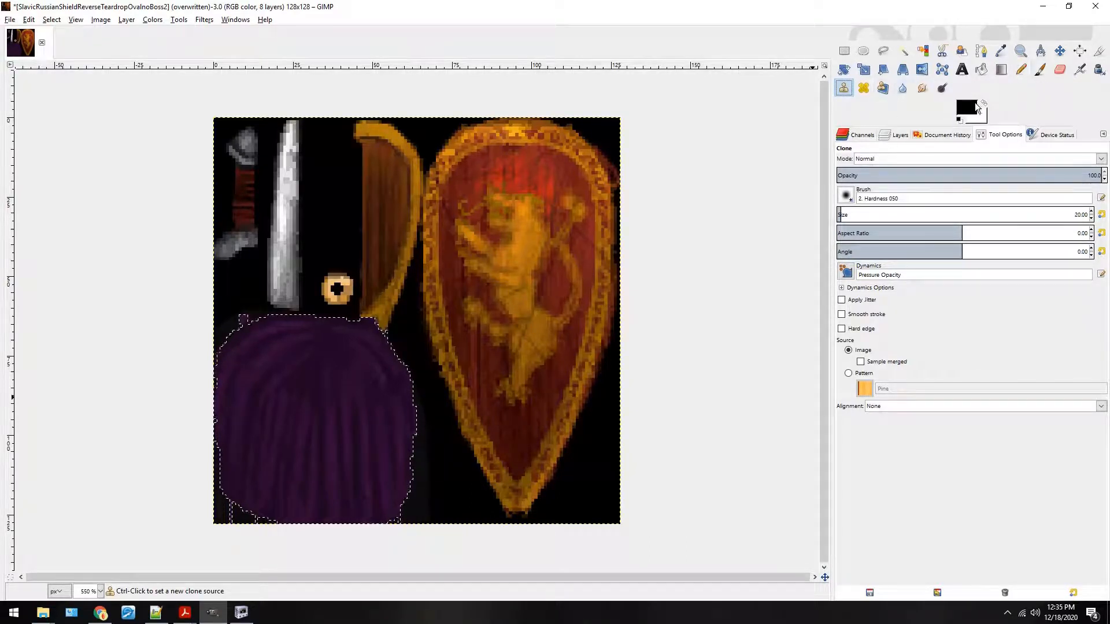
pyautogui.scroll(-5, 892, 211)
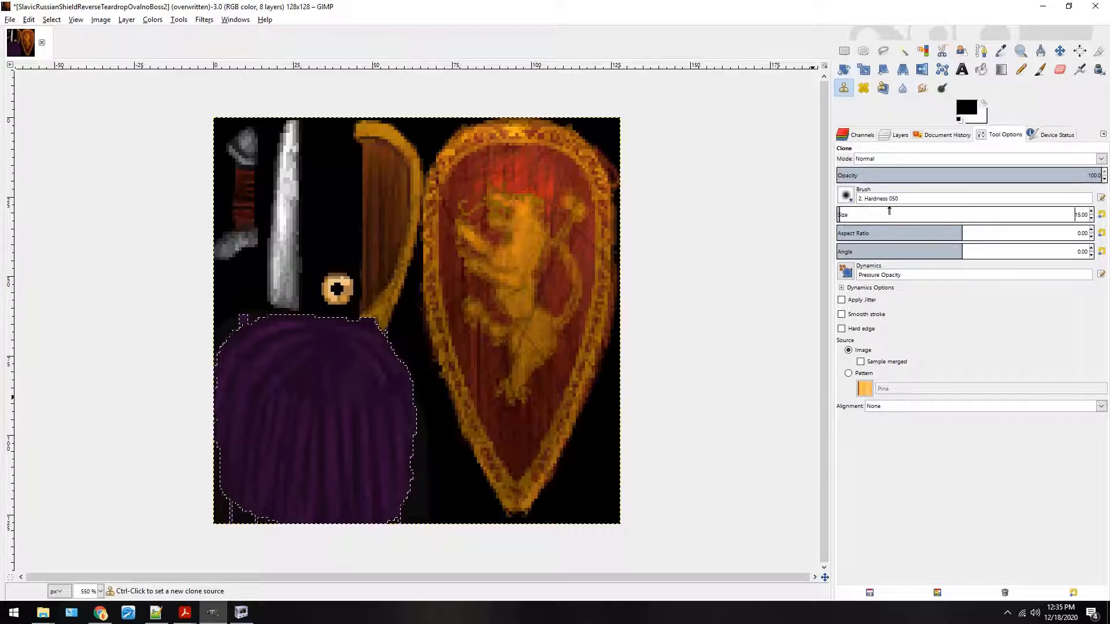
pyautogui.scroll(-7, 892, 215)
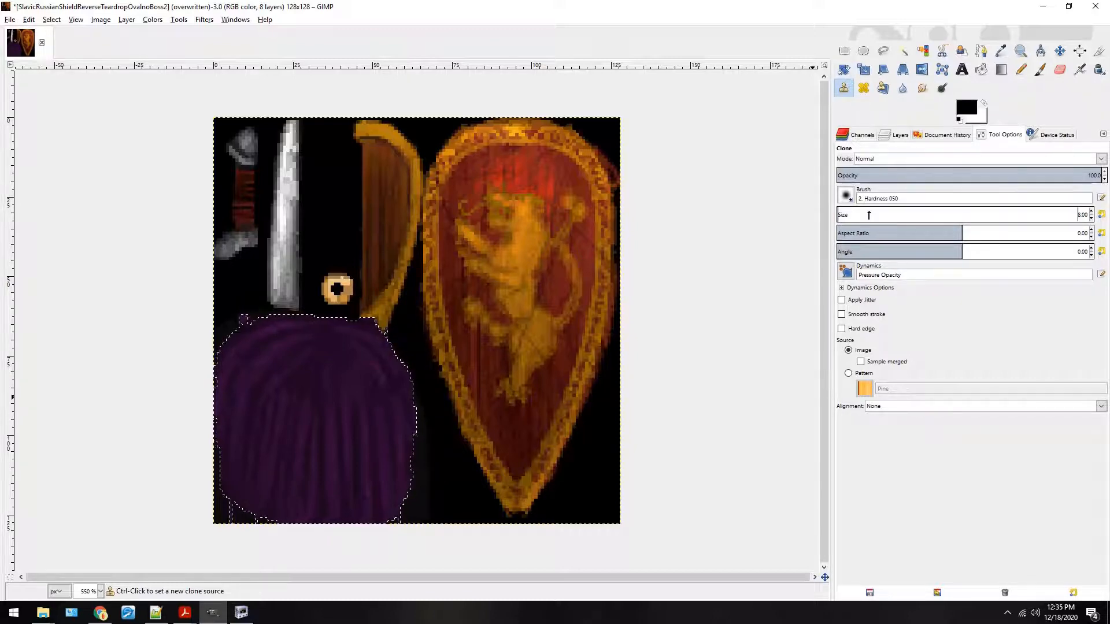
pyautogui.keyDown('ctrl'); pyautogui.click(468, 186); pyautogui.keyUp('ctrl')
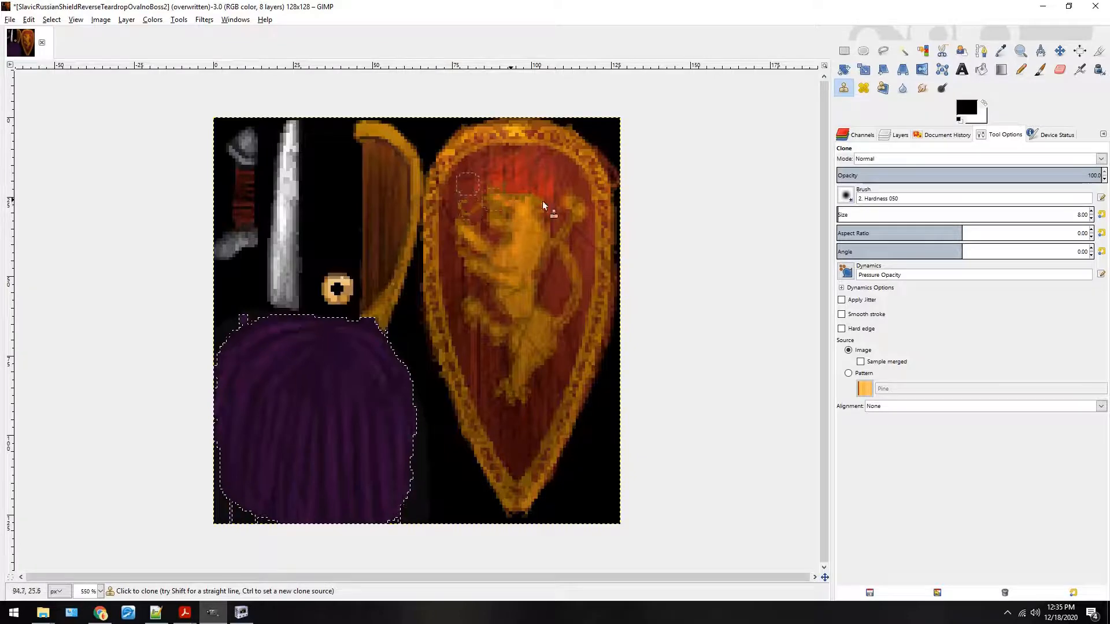
pyautogui.click(843, 50)
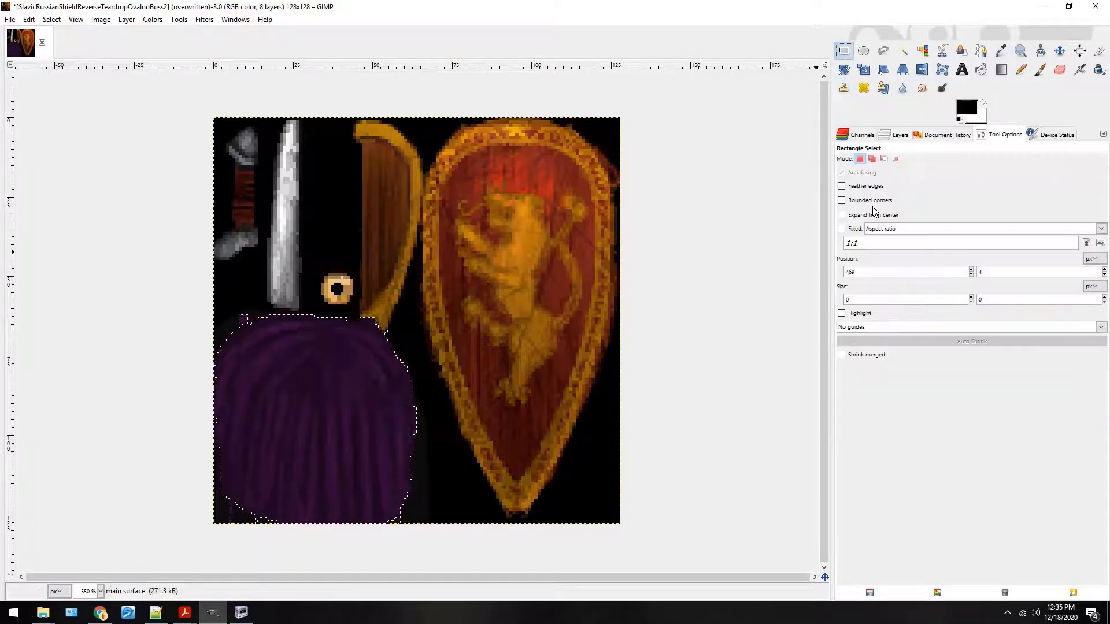
pyautogui.click(782, 193)
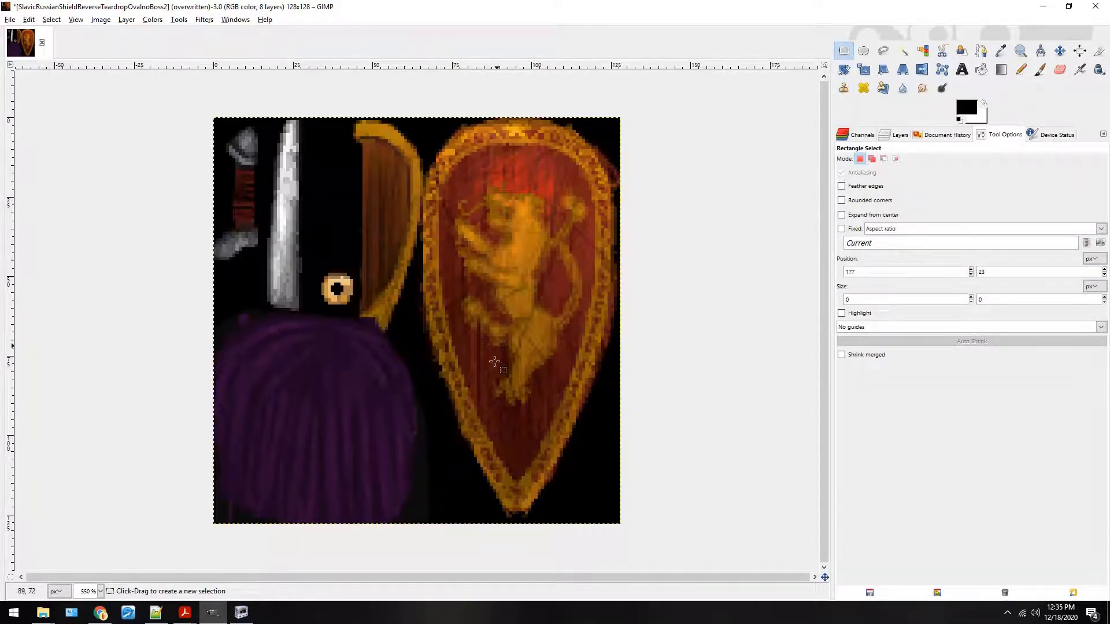
# Use the Heal tool to blend the lion's front paws and head into the red shield, sampling nearby red areas.
pyautogui.click(863, 89)
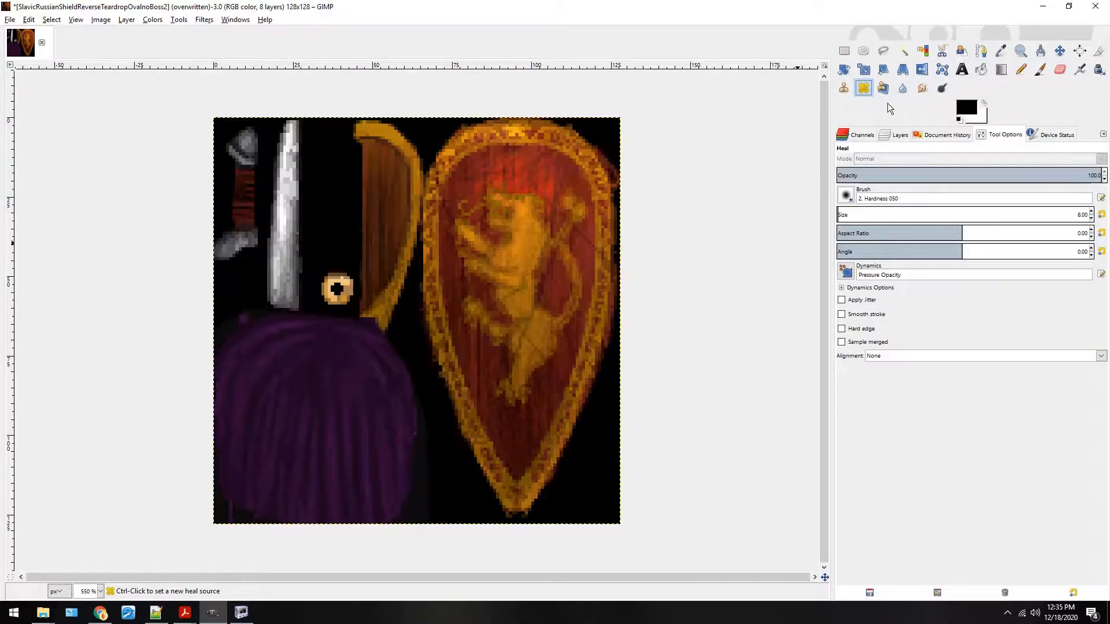
pyautogui.keyDown('ctrl'); pyautogui.click(468, 179); pyautogui.keyUp('ctrl')
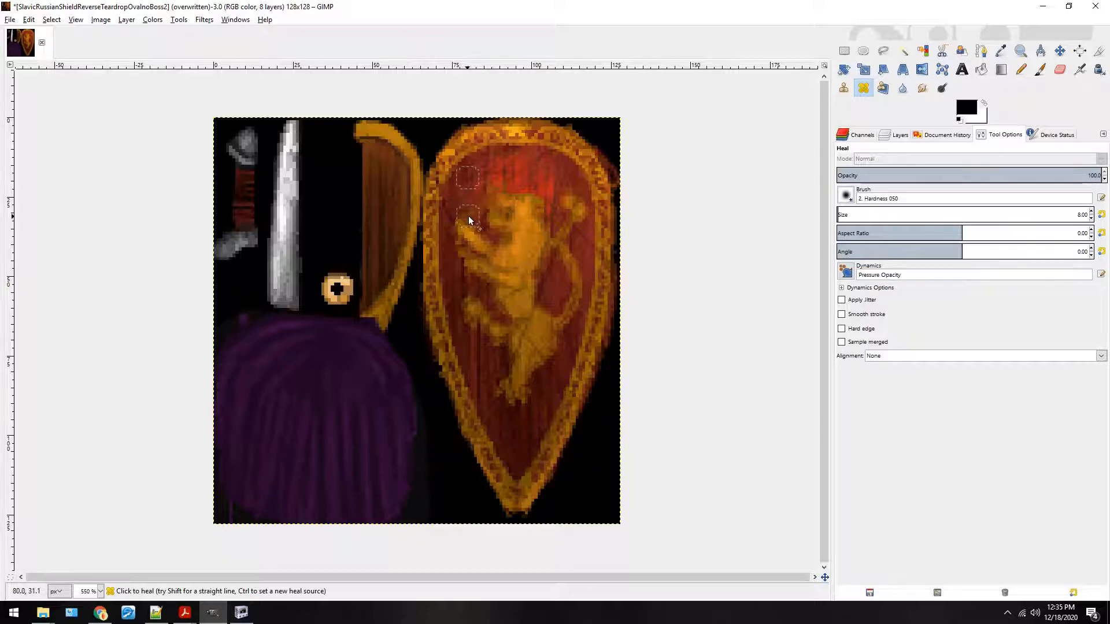
pyautogui.keyDown('ctrl'); pyautogui.click(530, 165); pyautogui.keyUp('ctrl')
pyautogui.moveTo(462, 234); pyautogui.dragTo(474, 247)
pyautogui.keyDown('ctrl'); pyautogui.click(461, 282); pyautogui.keyUp('ctrl')
pyautogui.keyDown('ctrl'); pyautogui.click(494, 184); pyautogui.keyUp('ctrl')
pyautogui.keyDown('ctrl'); pyautogui.click(518, 175); pyautogui.keyUp('ctrl')
pyautogui.keyDown('ctrl'); pyautogui.click(553, 191); pyautogui.keyUp('ctrl')
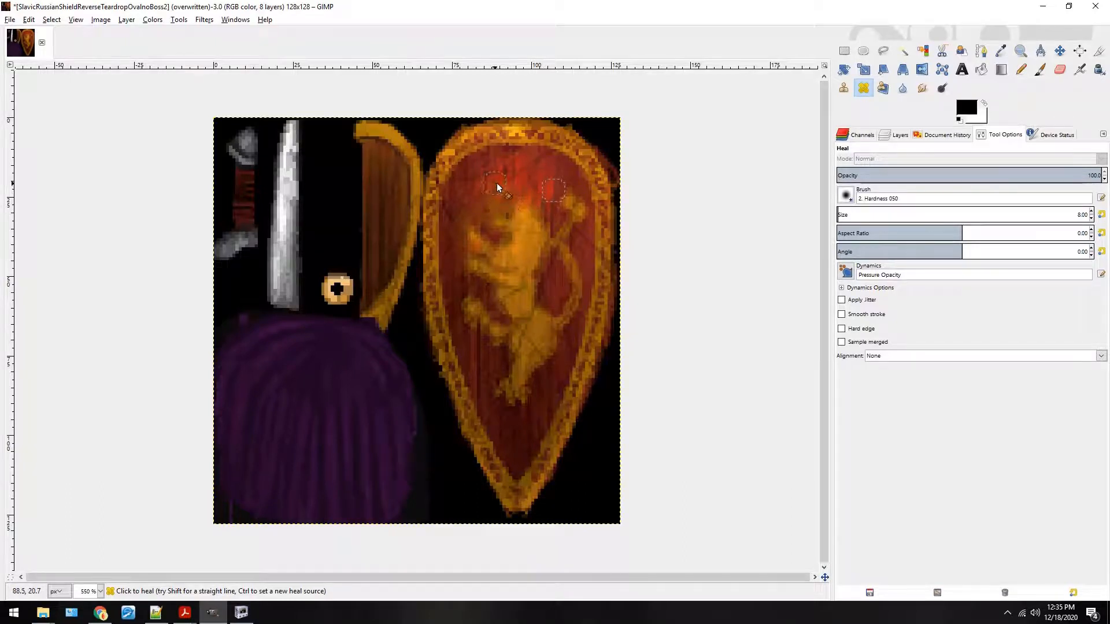
pyautogui.keyDown('ctrl'); pyautogui.click(494, 165); pyautogui.keyUp('ctrl')
pyautogui.keyDown('ctrl'); pyautogui.click(518, 167); pyautogui.keyUp('ctrl')
# Heal over the lion's hind legs and lower body, sampling the red areas beside them.
pyautogui.keyDown('ctrl'); pyautogui.click(543, 382); pyautogui.keyUp('ctrl')
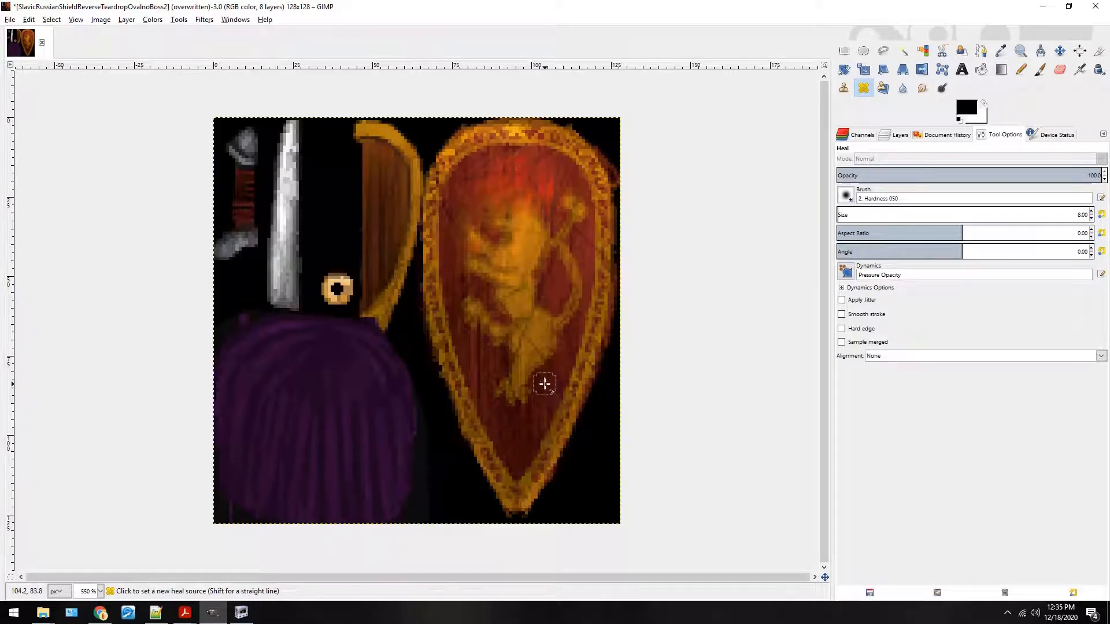
pyautogui.click(519, 412)
pyautogui.moveTo(522, 402)
pyautogui.mouseDown()
pyautogui.moveTo(565, 383)
pyautogui.moveTo(611, 341)
pyautogui.moveTo(426, 421)
pyautogui.moveTo(496, 398)
pyautogui.moveTo(520, 372)
pyautogui.moveTo(527, 398)
pyautogui.moveTo(524, 374)
pyautogui.moveTo(502, 385)
pyautogui.moveTo(505, 374)
pyautogui.moveTo(544, 375)
pyautogui.moveTo(491, 371)
pyautogui.moveTo(518, 383)
pyautogui.moveTo(520, 398)
pyautogui.moveTo(475, 357)
pyautogui.moveTo(510, 386)
pyautogui.moveTo(512, 375)
pyautogui.moveTo(523, 399)
pyautogui.moveTo(523, 384)
pyautogui.moveTo(548, 395)
pyautogui.moveTo(525, 347)
pyautogui.moveTo(469, 356)
pyautogui.moveTo(539, 351)
pyautogui.moveTo(530, 363)
pyautogui.moveTo(514, 350)
pyautogui.moveTo(552, 341)
pyautogui.mouseUp()
pyautogui.keyDown('ctrl'); pyautogui.click(565, 341); pyautogui.keyUp('ctrl')
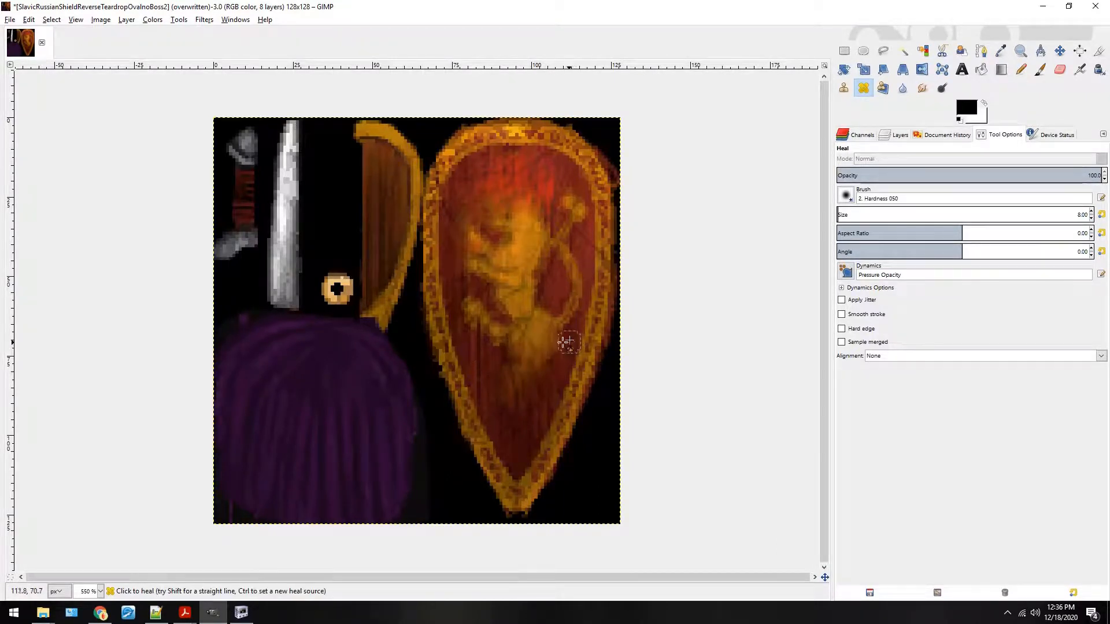
pyautogui.keyDown('ctrl'); pyautogui.click(550, 292); pyautogui.keyUp('ctrl')
pyautogui.moveTo(528, 312); pyautogui.dragTo(531, 303)
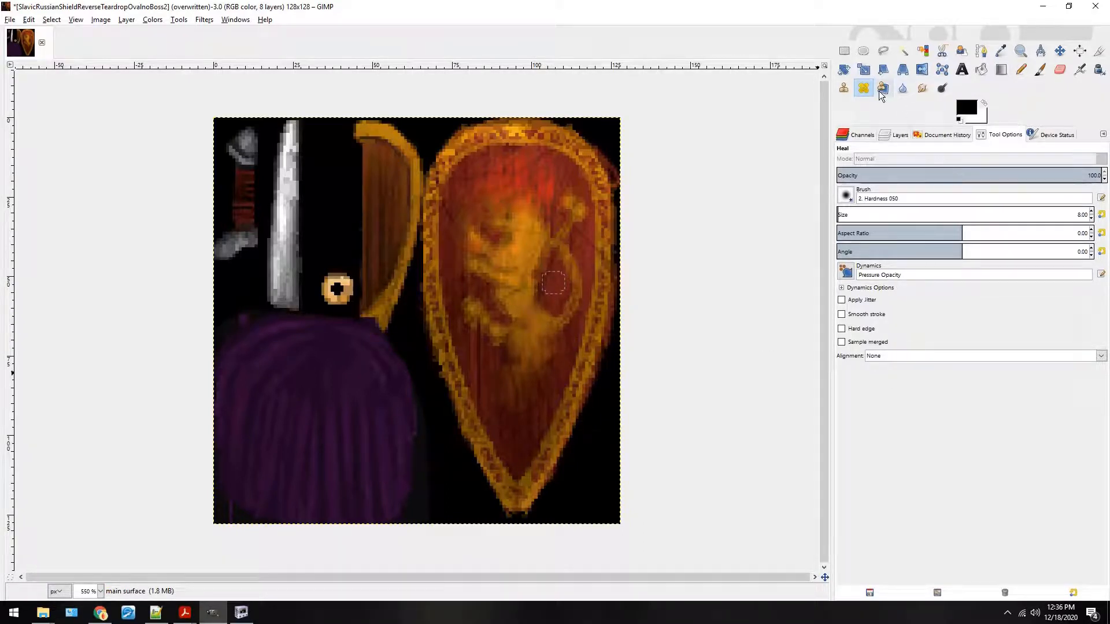
# Use the Clone tool to cover the lion's head, upper body and tail tip with red sampled from the shield's upper part.
pyautogui.click(843, 88)
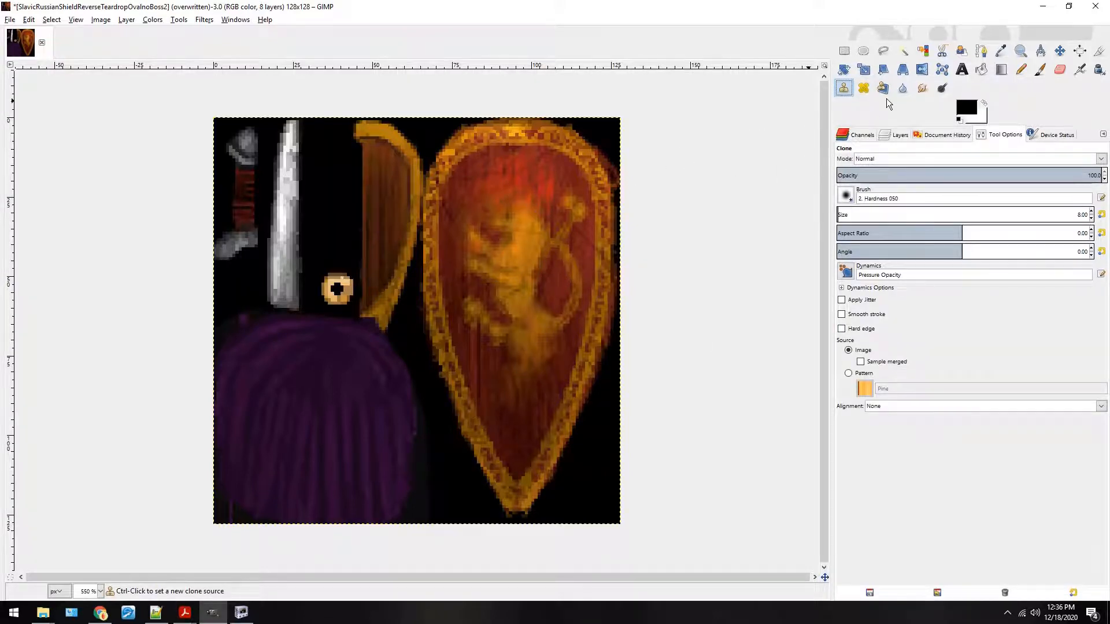
pyautogui.click(862, 90)
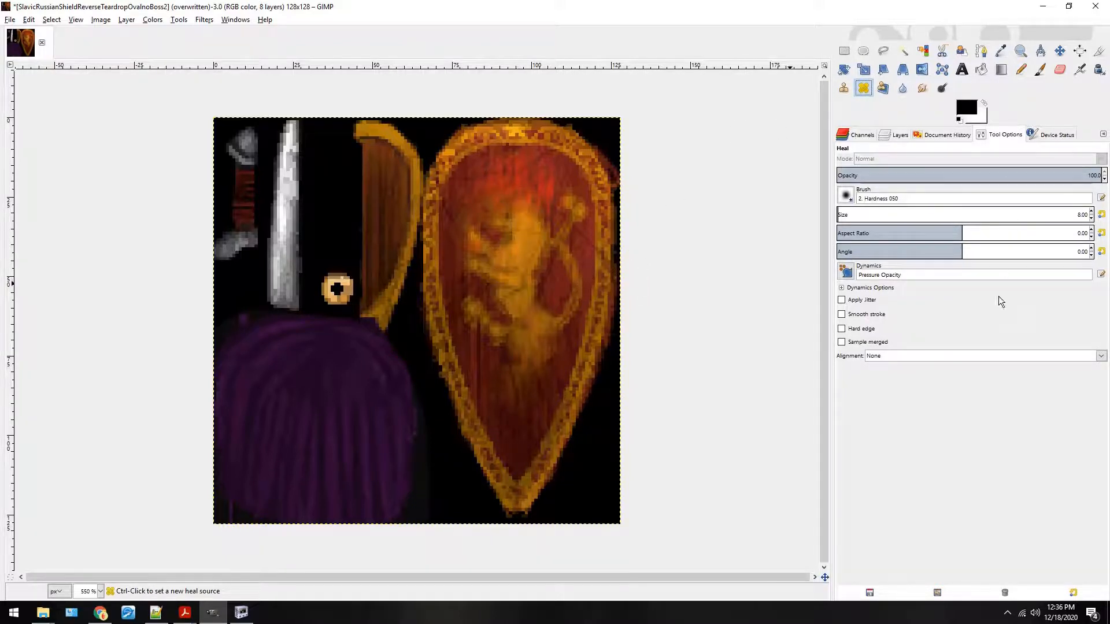
pyautogui.click(845, 91)
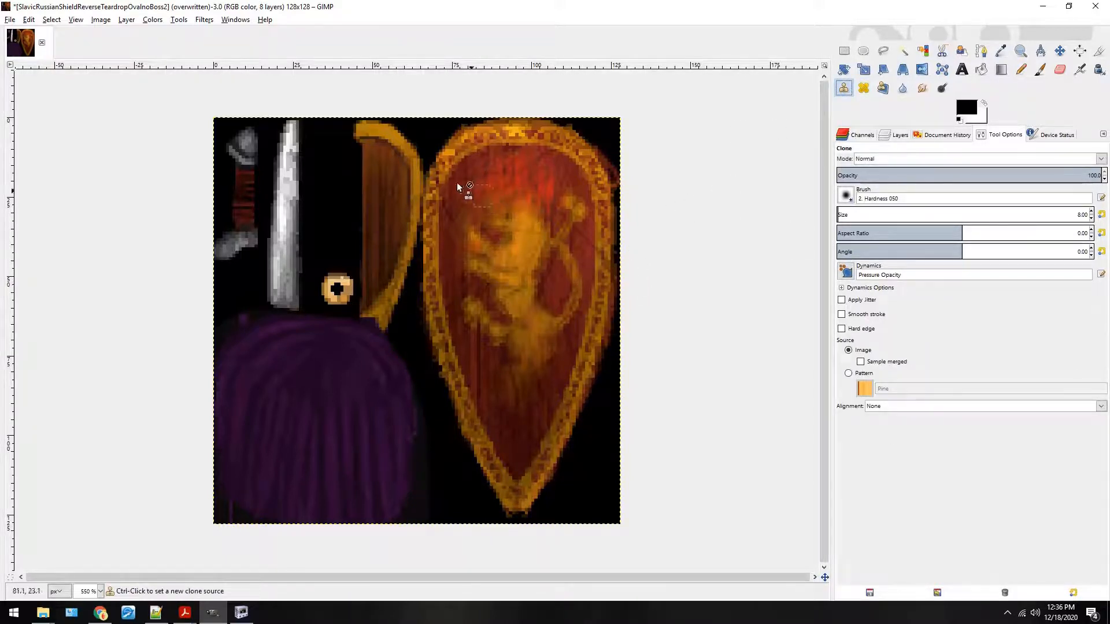
pyautogui.moveTo(502, 199)
pyautogui.mouseDown()
pyautogui.moveTo(476, 205)
pyautogui.moveTo(530, 199)
pyautogui.moveTo(518, 215)
pyautogui.moveTo(536, 215)
pyautogui.moveTo(558, 185)
pyautogui.moveTo(551, 178)
pyautogui.moveTo(539, 232)
pyautogui.moveTo(505, 227)
pyautogui.mouseUp()
pyautogui.click(528, 196)
pyautogui.keyDown('ctrl'); pyautogui.click(549, 178); pyautogui.keyUp('ctrl')
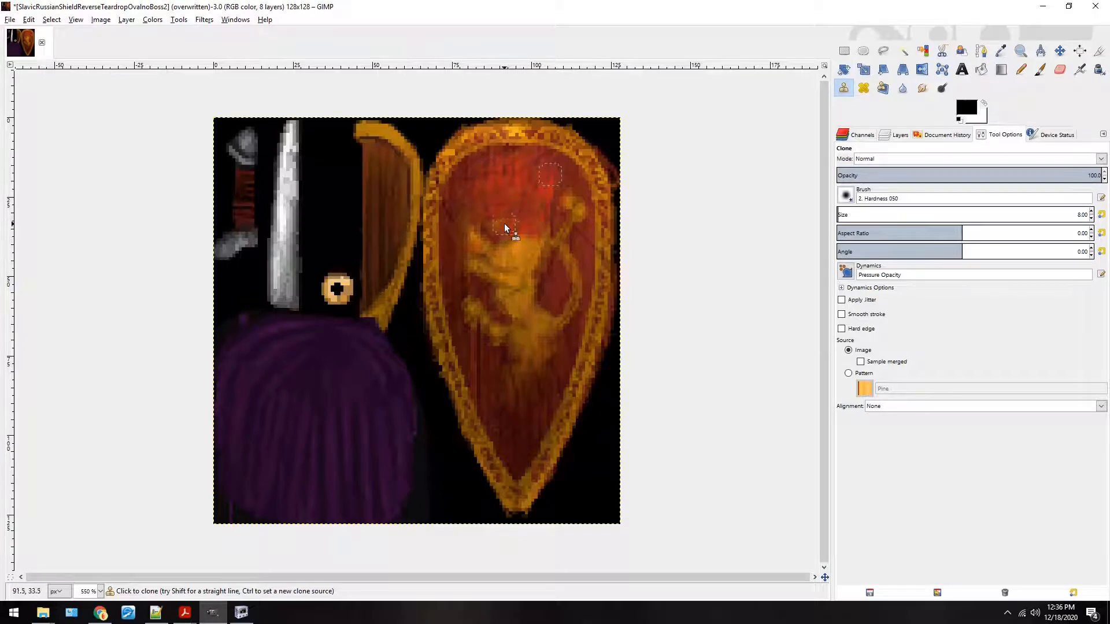
pyautogui.keyDown('ctrl'); pyautogui.click(562, 177); pyautogui.keyUp('ctrl')
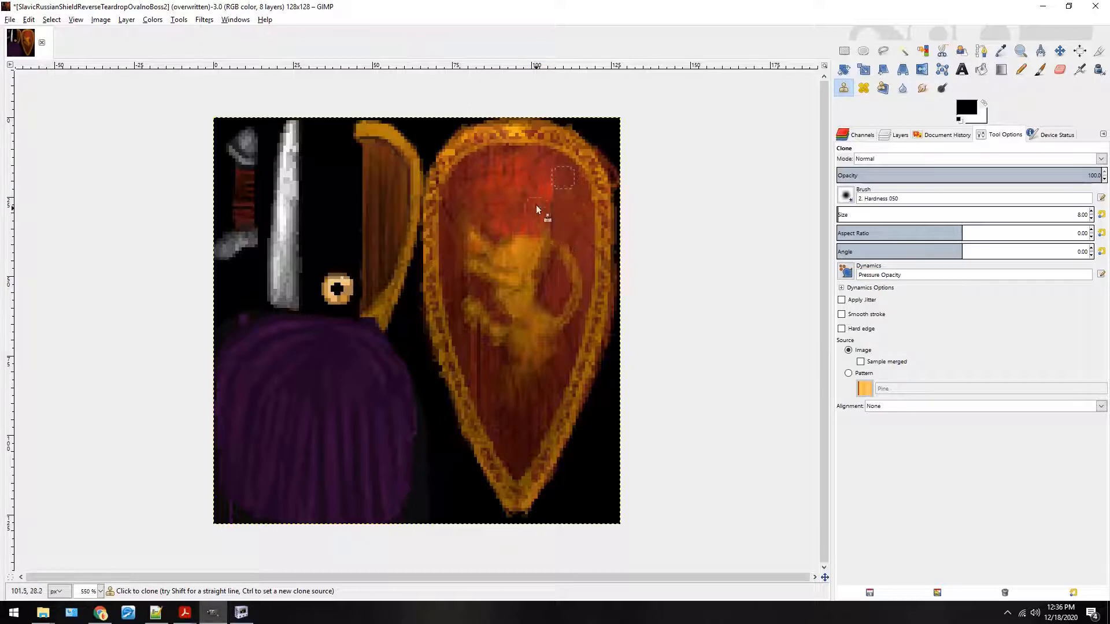
pyautogui.keyDown('ctrl'); pyautogui.click(468, 169); pyautogui.keyUp('ctrl')
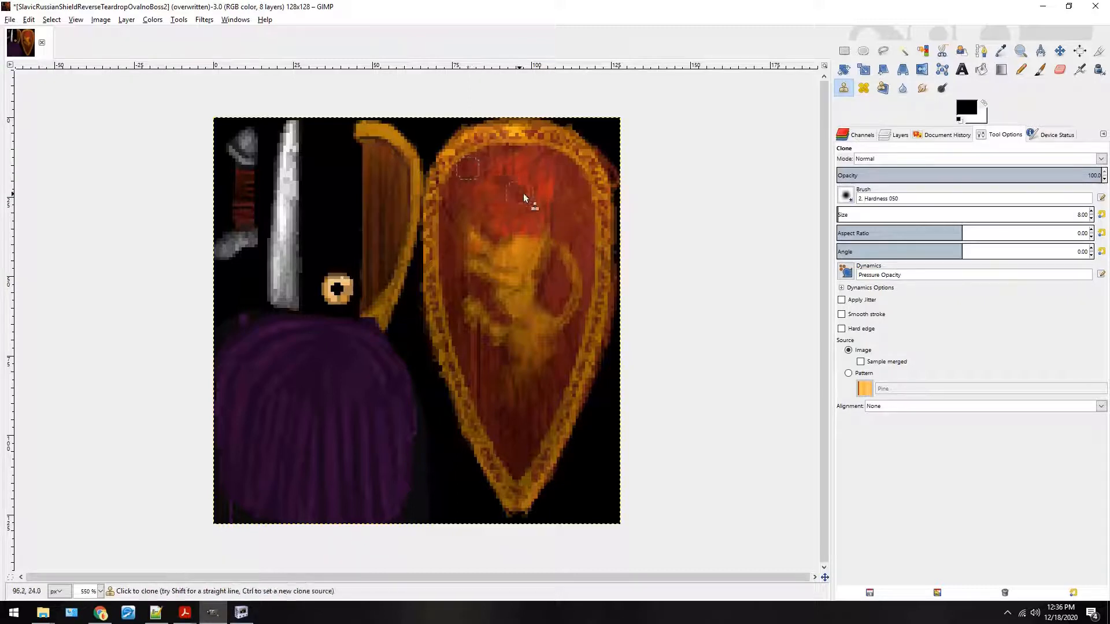
pyautogui.moveTo(522, 179); pyautogui.dragTo(515, 205)
pyautogui.keyDown('ctrl'); pyautogui.click(547, 164); pyautogui.keyUp('ctrl')
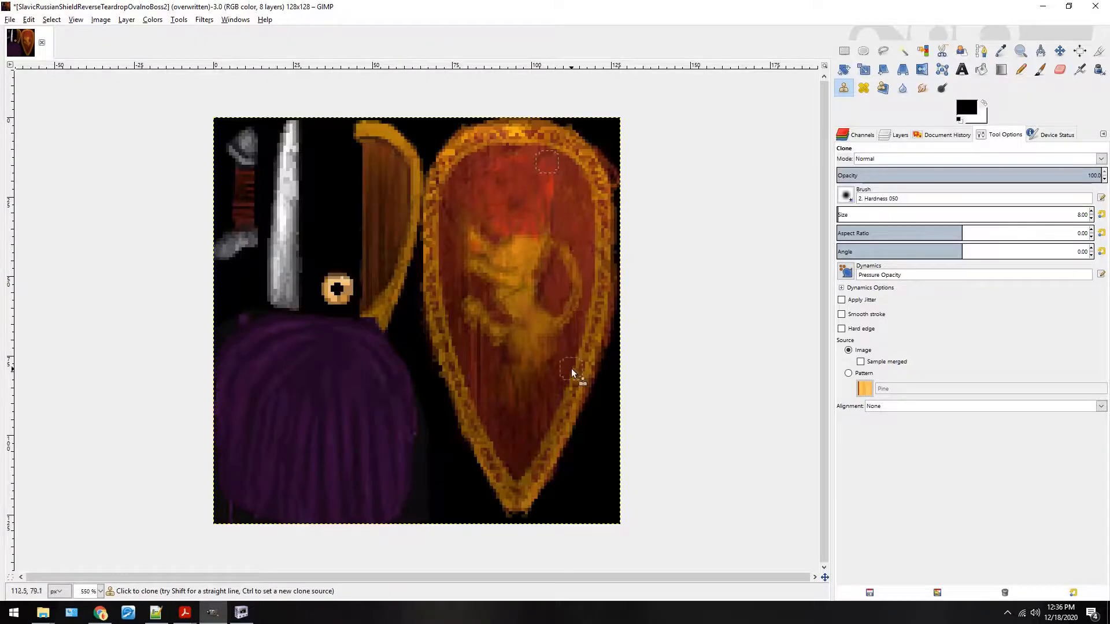
# Clone dark red shield texture over the lion's hindquarters and hind paw.
pyautogui.keyDown('ctrl'); pyautogui.click(543, 397); pyautogui.keyUp('ctrl')
pyautogui.keyDown('ctrl'); pyautogui.click(485, 351); pyautogui.keyUp('ctrl')
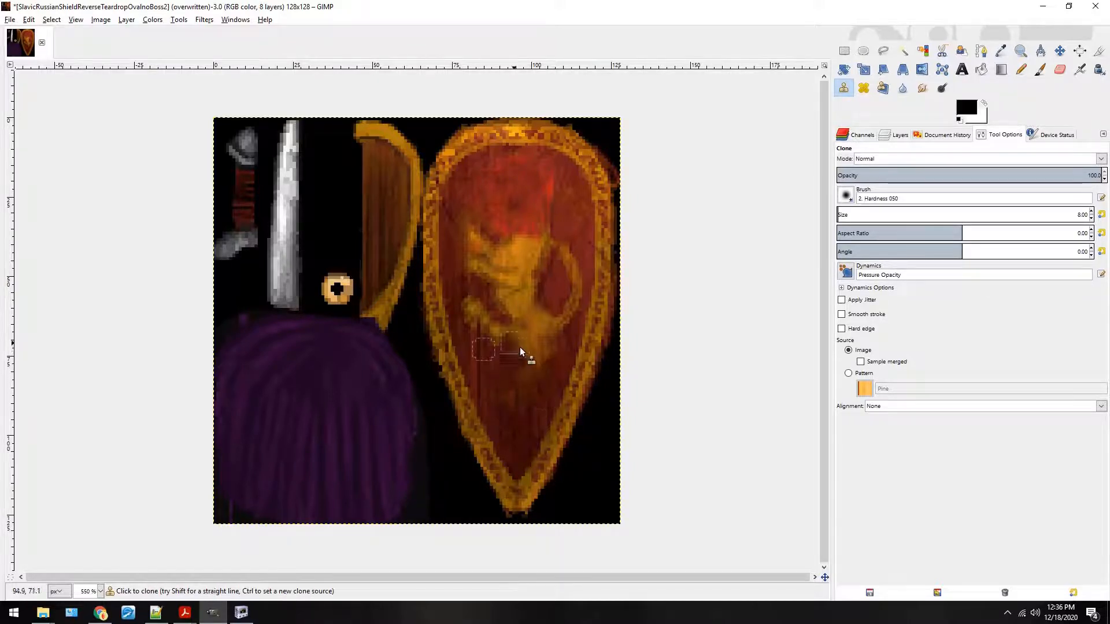
pyautogui.keyDown('ctrl'); pyautogui.click(462, 329); pyautogui.keyUp('ctrl')
pyautogui.moveTo(490, 339); pyautogui.dragTo(532, 339)
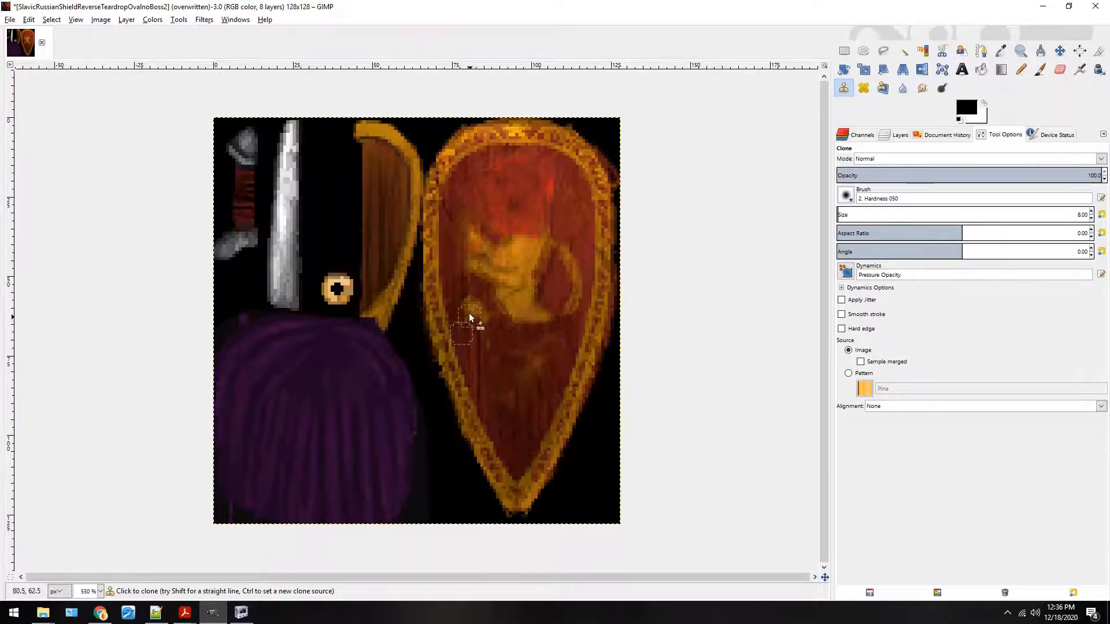
pyautogui.keyDown('ctrl'); pyautogui.click(468, 287); pyautogui.keyUp('ctrl')
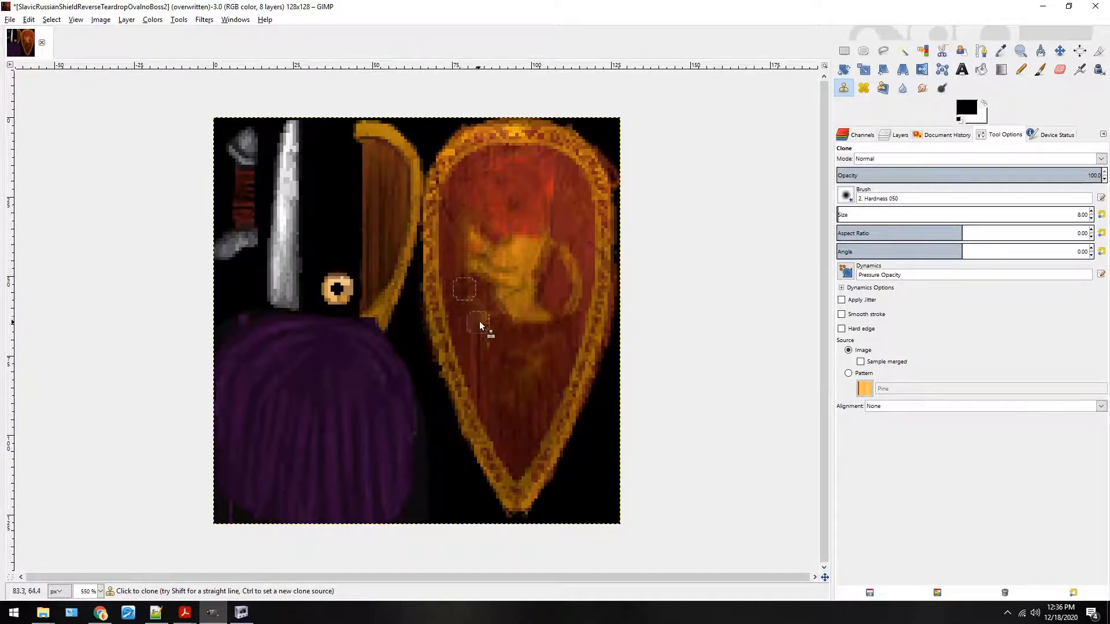
# Clone dark red texture from the shield's lower part over the traces below the lion and the underside of its hind leg.
pyautogui.keyDown('ctrl'); pyautogui.click(481, 388); pyautogui.keyUp('ctrl')
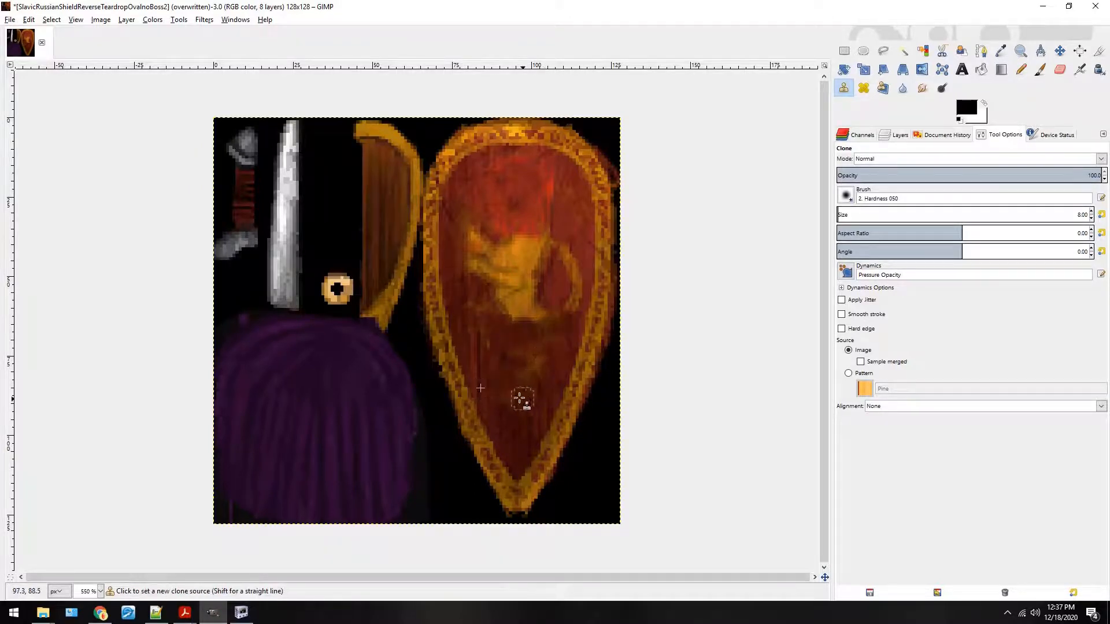
pyautogui.keyDown('ctrl'); pyautogui.click(519, 432); pyautogui.keyUp('ctrl')
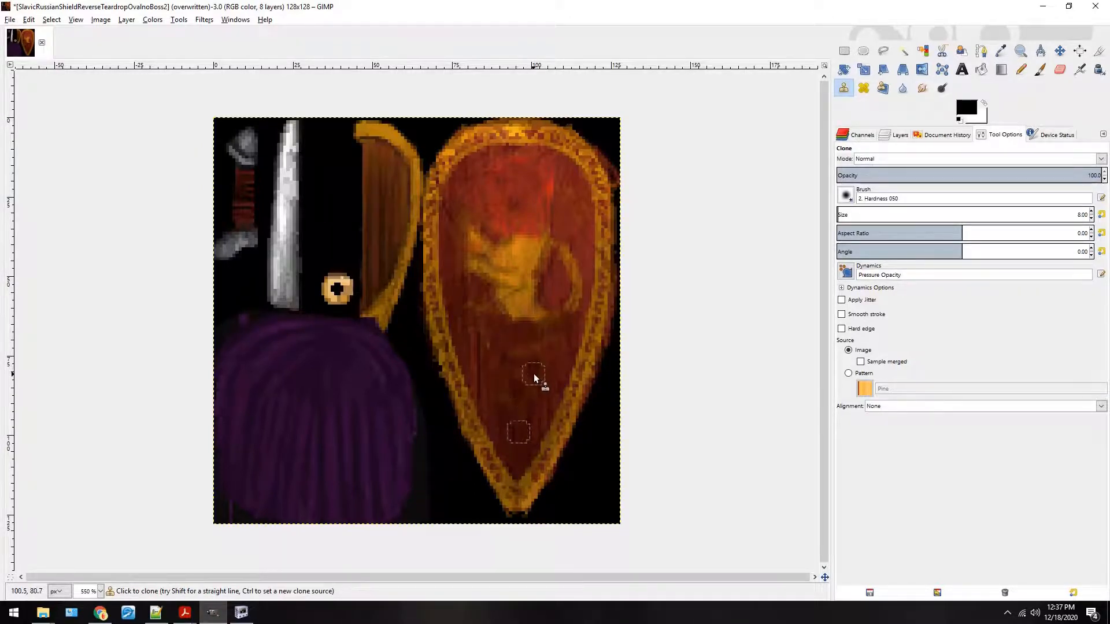
pyautogui.click(529, 357)
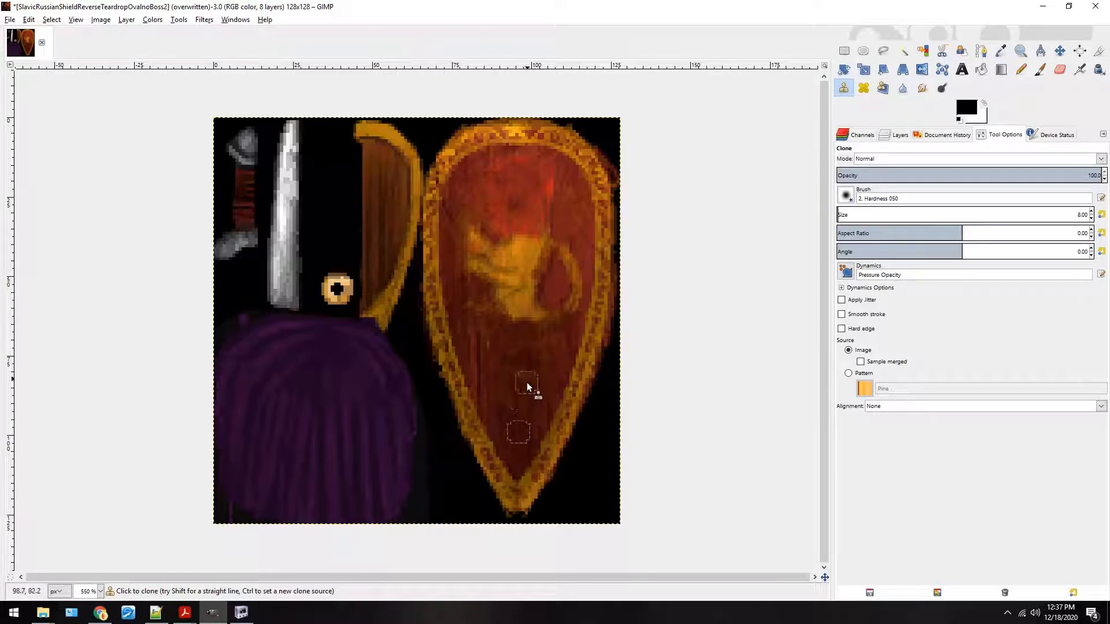
pyautogui.moveTo(543, 313); pyautogui.dragTo(532, 376)
pyautogui.moveTo(517, 318); pyautogui.dragTo(485, 311)
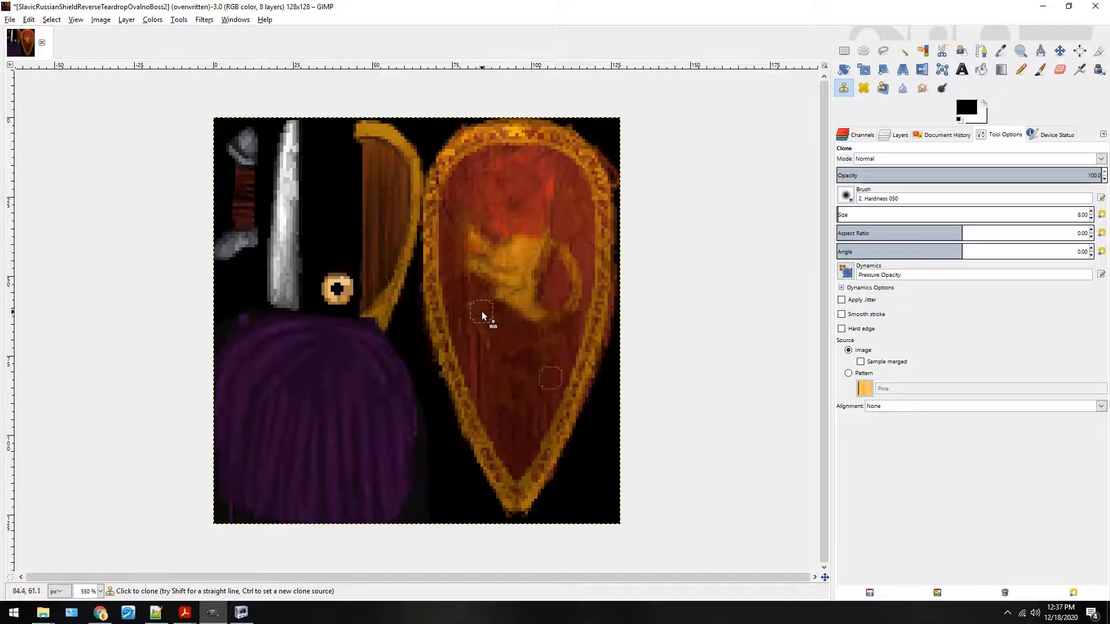
pyautogui.keyDown('ctrl'); pyautogui.click(502, 349); pyautogui.keyUp('ctrl')
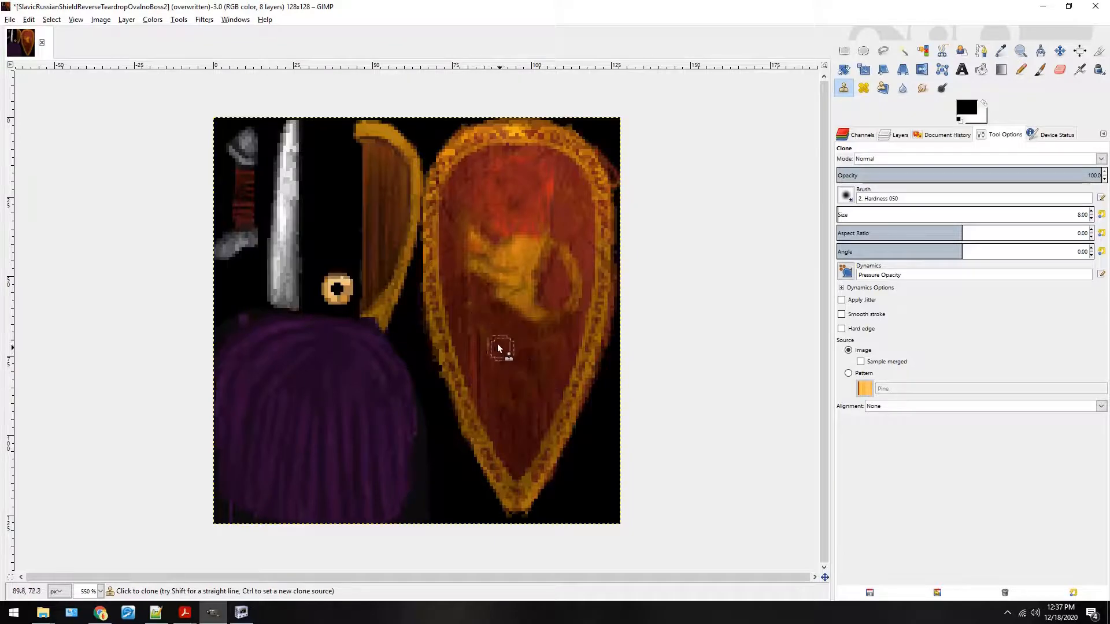
# Clone red sampled from the shield's side areas over the lion's hindquarters and curled tail.
pyautogui.keyDown('ctrl'); pyautogui.click(461, 298); pyautogui.keyUp('ctrl')
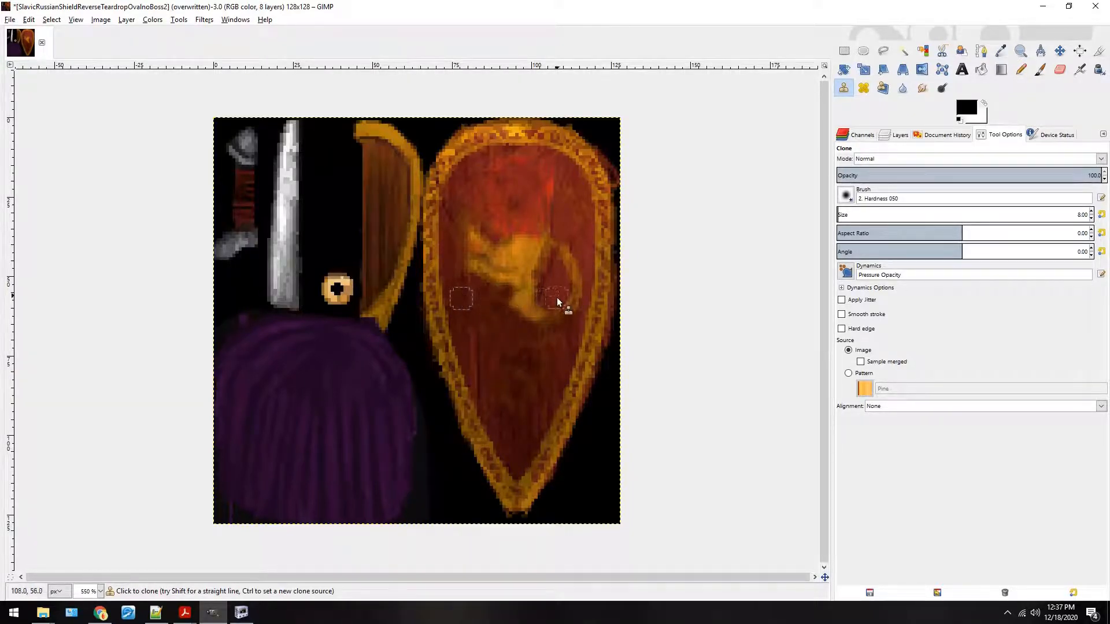
pyautogui.click(519, 301)
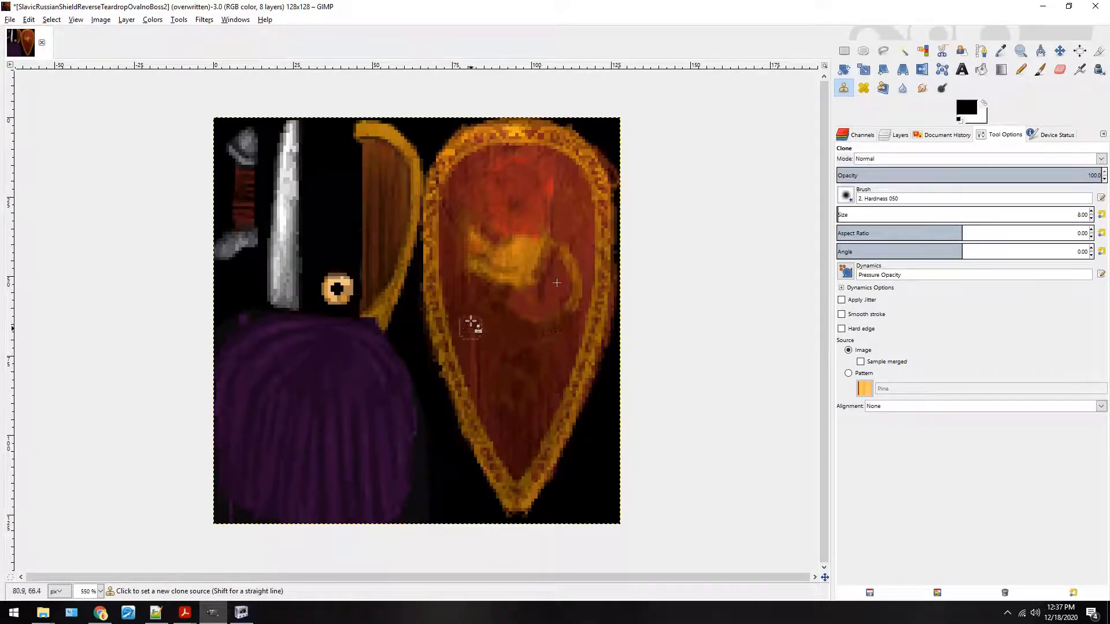
pyautogui.keyDown('ctrl'); pyautogui.click(479, 289); pyautogui.keyUp('ctrl')
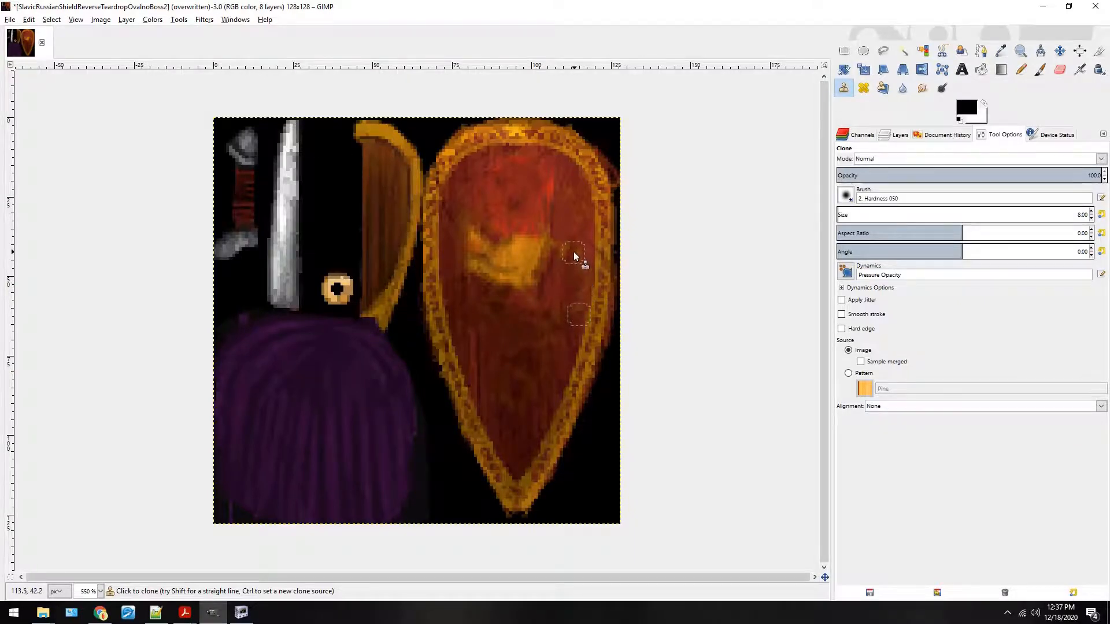
pyautogui.keyDown('ctrl'); pyautogui.click(522, 301); pyautogui.keyUp('ctrl')
pyautogui.keyDown('ctrl'); pyautogui.click(477, 308); pyautogui.keyUp('ctrl')
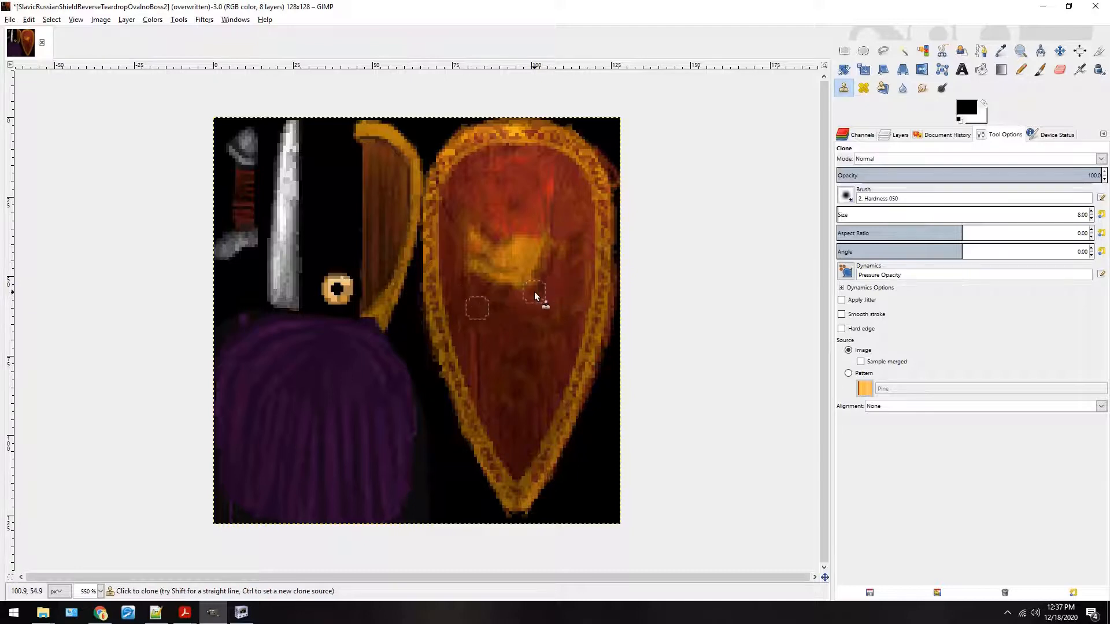
# Clone red over the remaining gold of the lion's torso and even out the bright red patch in the shield's upper half.
pyautogui.keyDown('ctrl'); pyautogui.click(456, 241); pyautogui.keyUp('ctrl')
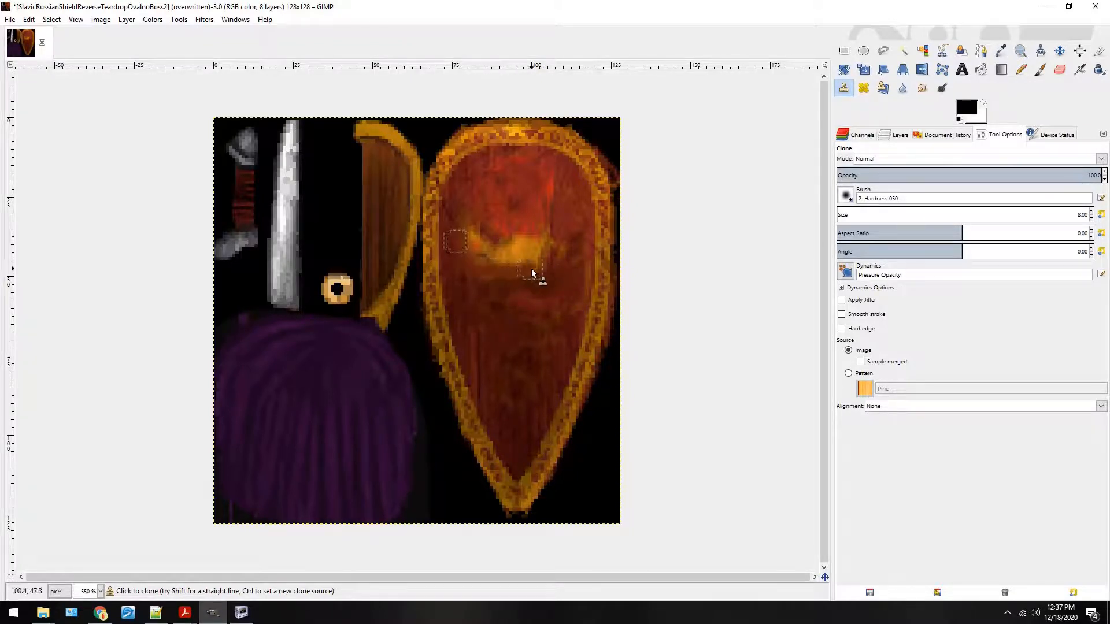
pyautogui.moveTo(524, 276); pyautogui.dragTo(552, 257)
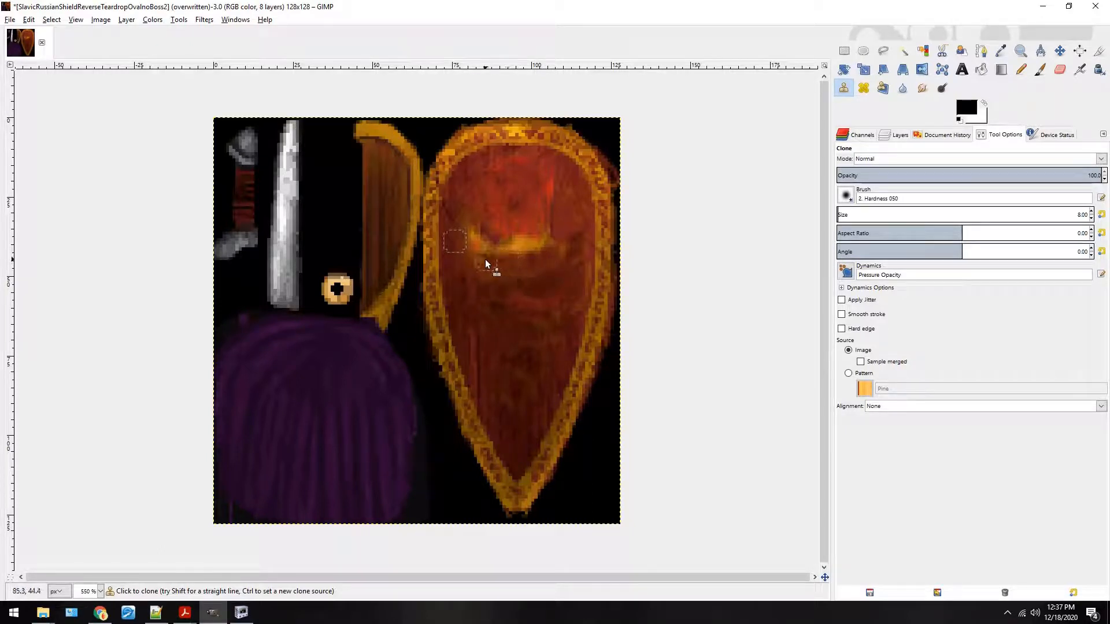
pyautogui.moveTo(469, 268)
pyautogui.mouseDown()
pyautogui.moveTo(465, 214)
pyautogui.moveTo(477, 242)
pyautogui.moveTo(475, 231)
pyautogui.moveTo(499, 246)
pyautogui.moveTo(468, 240)
pyautogui.moveTo(533, 250)
pyautogui.mouseUp()
pyautogui.keyDown('ctrl'); pyautogui.click(574, 188); pyautogui.keyUp('ctrl')
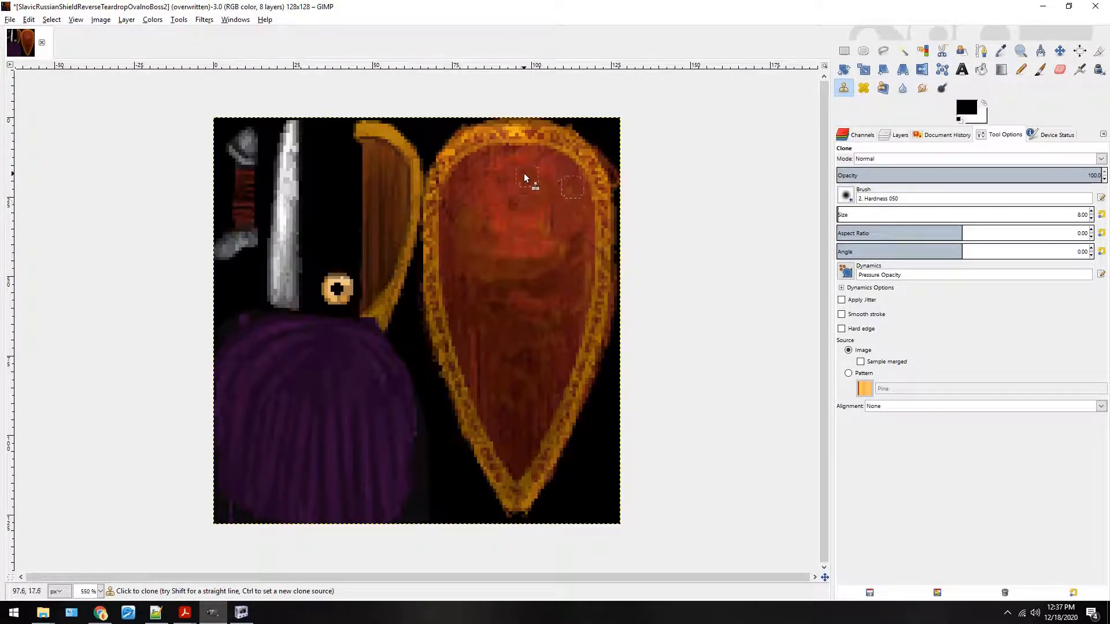
pyautogui.keyDown('ctrl'); pyautogui.click(558, 215); pyautogui.keyUp('ctrl')
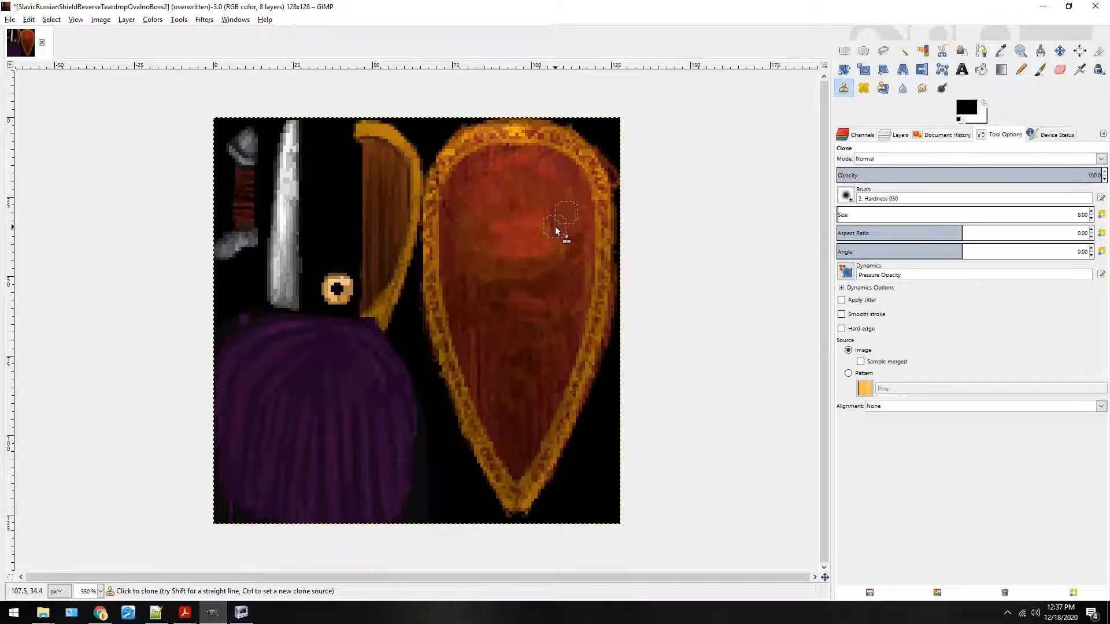
pyautogui.moveTo(534, 228)
pyautogui.mouseDown()
pyautogui.moveTo(491, 240)
pyautogui.moveTo(534, 256)
pyautogui.moveTo(559, 249)
pyautogui.moveTo(494, 252)
pyautogui.moveTo(477, 273)
pyautogui.moveTo(506, 276)
pyautogui.mouseUp()
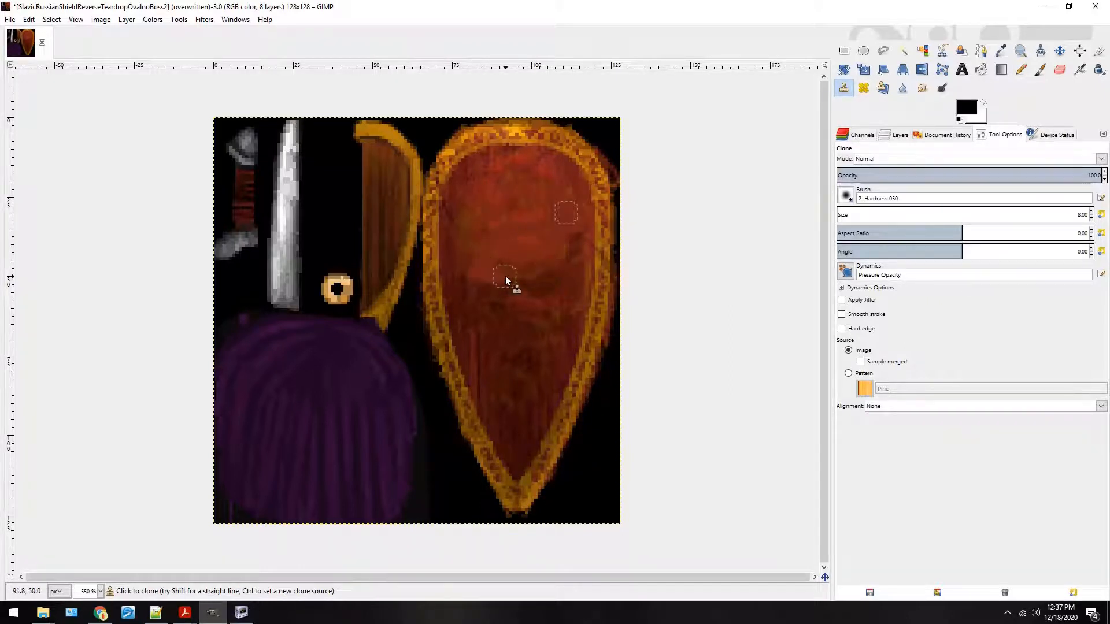
# Smudge the hard color edge across the shield's middle, and clone red from its upper side over the dark band below.
pyautogui.click(922, 88)
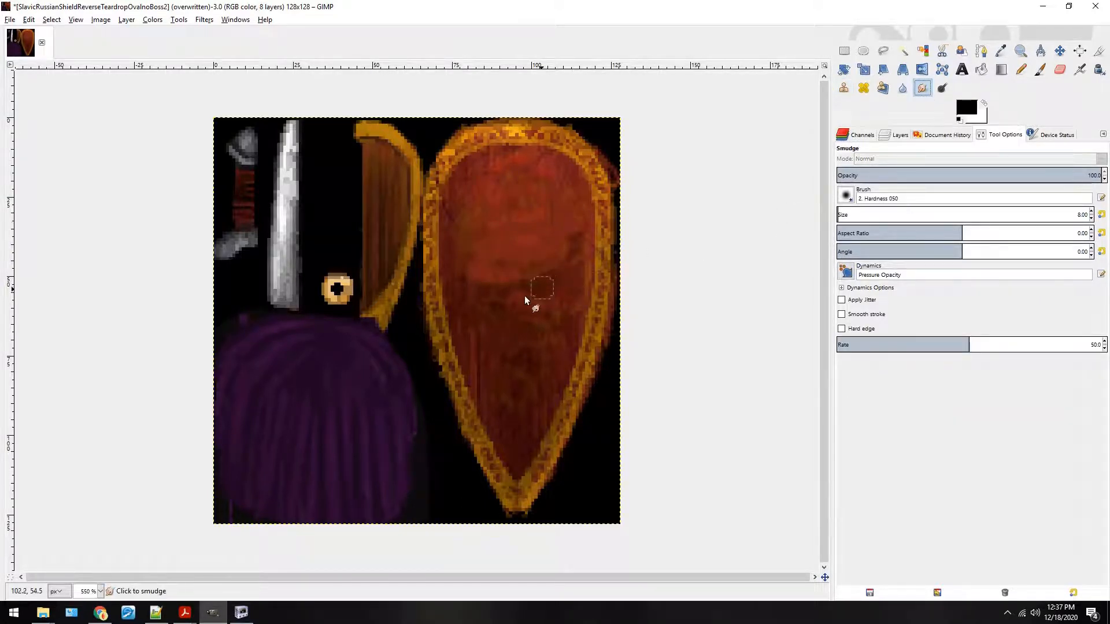
pyautogui.moveTo(477, 271); pyautogui.dragTo(506, 299)
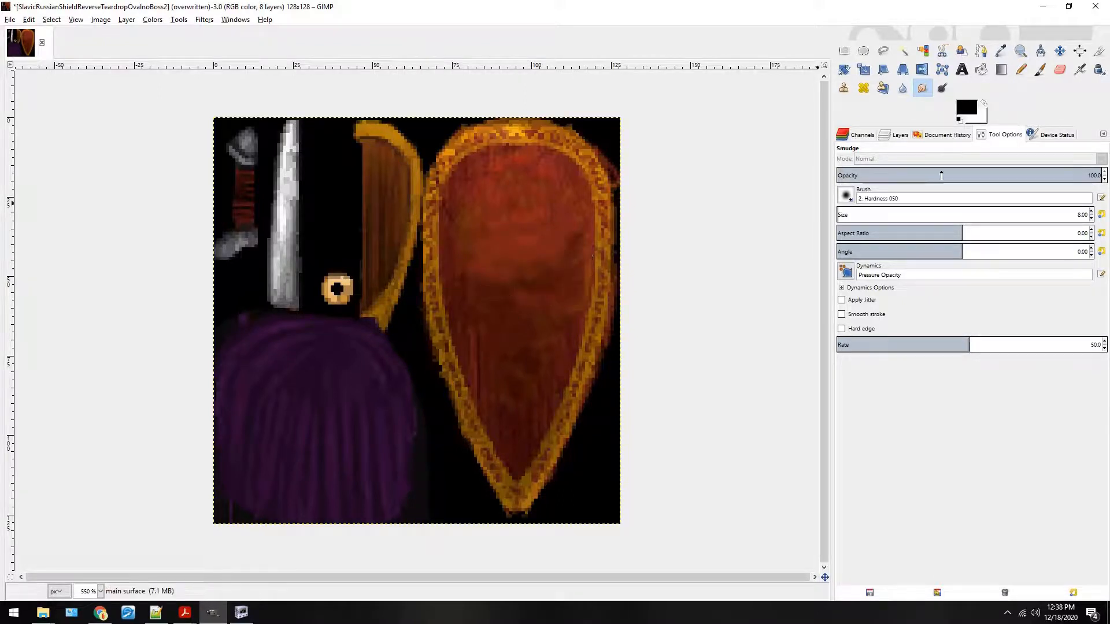
pyautogui.click(862, 89)
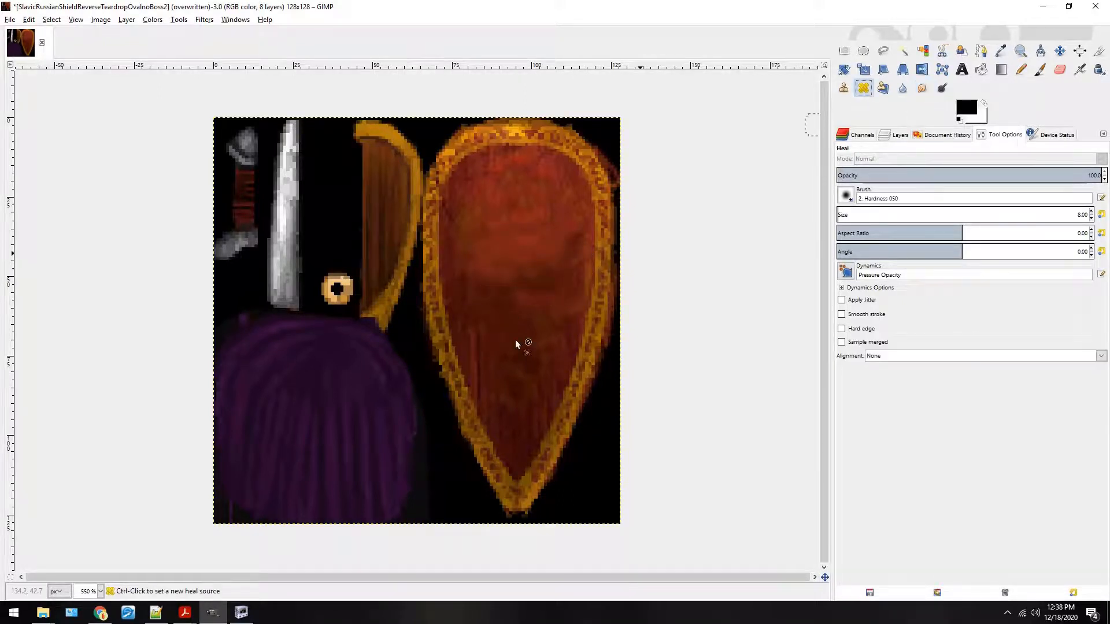
pyautogui.click(844, 88)
pyautogui.keyDown('ctrl'); pyautogui.click(453, 237); pyautogui.keyUp('ctrl')
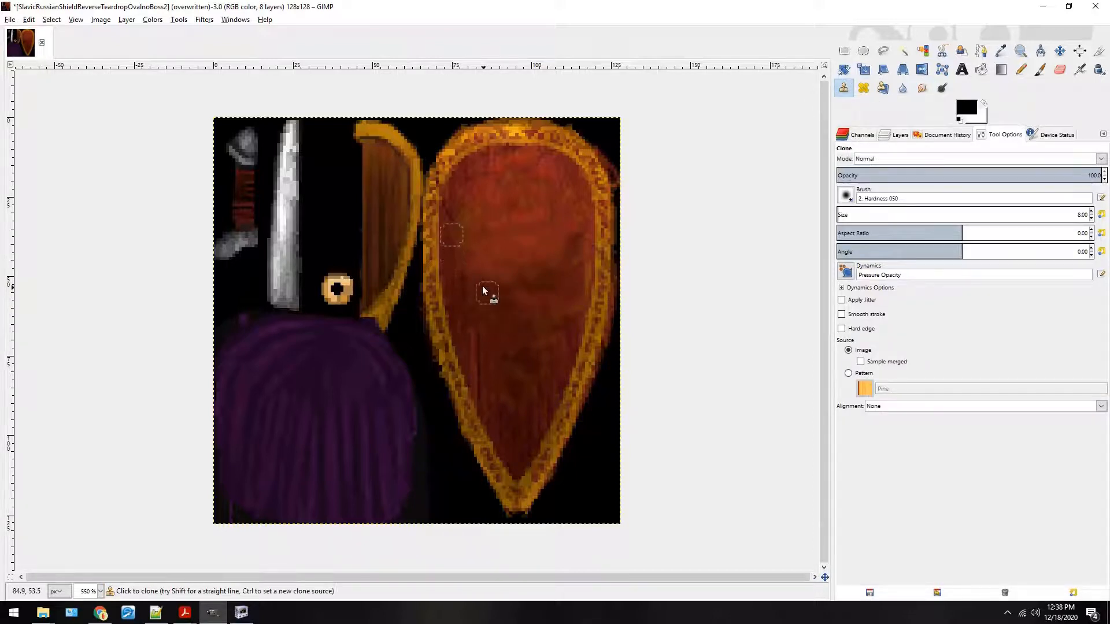
pyautogui.moveTo(480, 306); pyautogui.dragTo(557, 287)
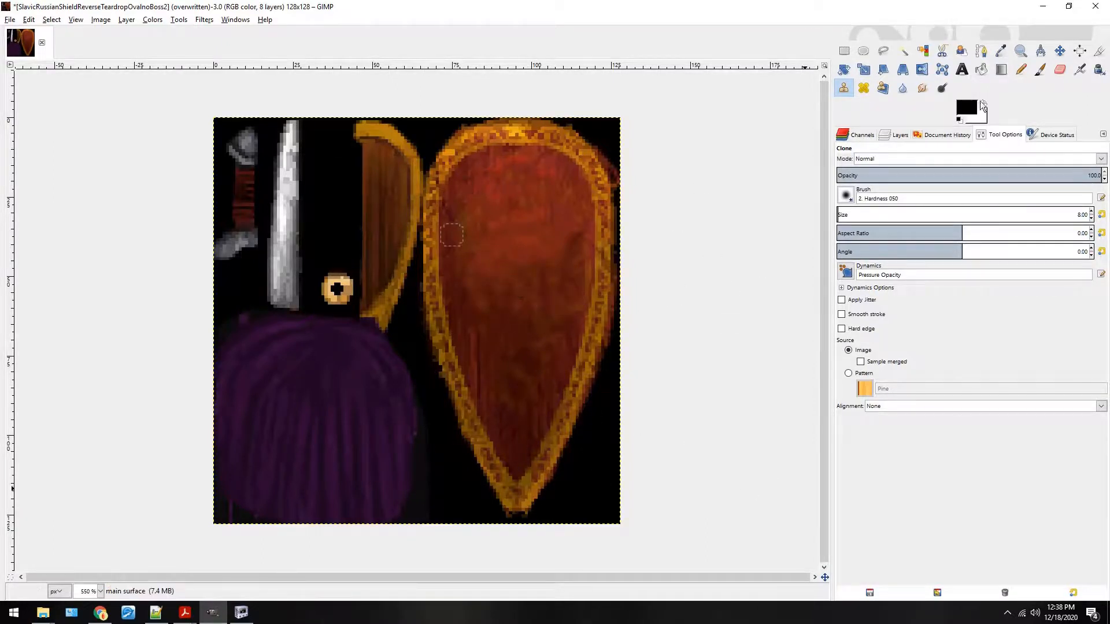
# Use the Heal tool to add wood grain to the shield's middle and lower part, sampling the brown side view of the shield.
pyautogui.click(863, 87)
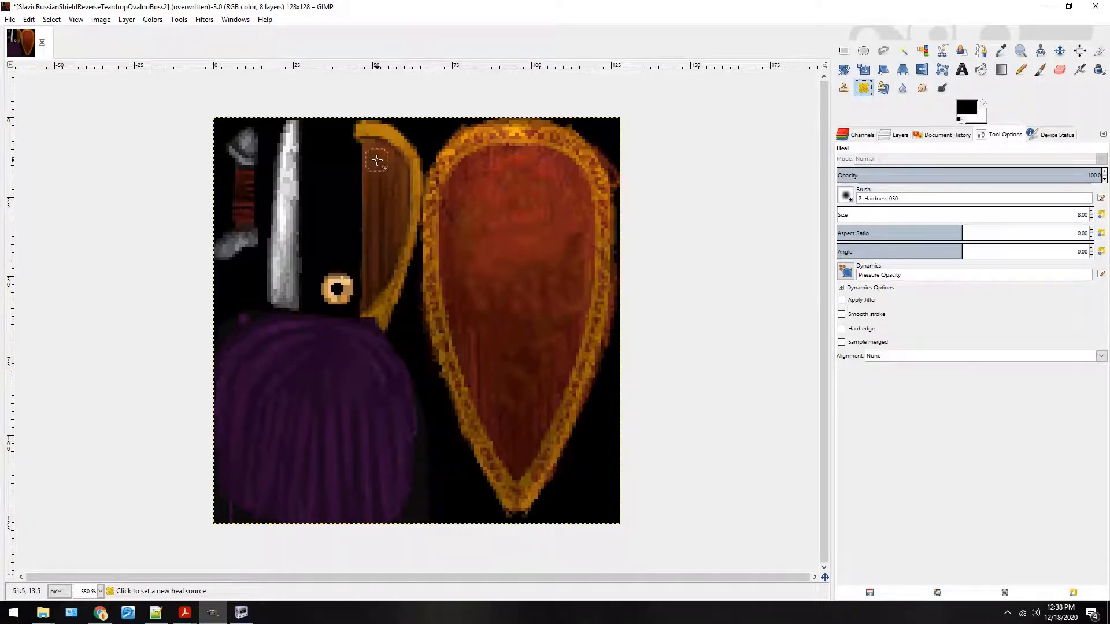
pyautogui.keyDown('ctrl'); pyautogui.click(376, 180); pyautogui.keyUp('ctrl')
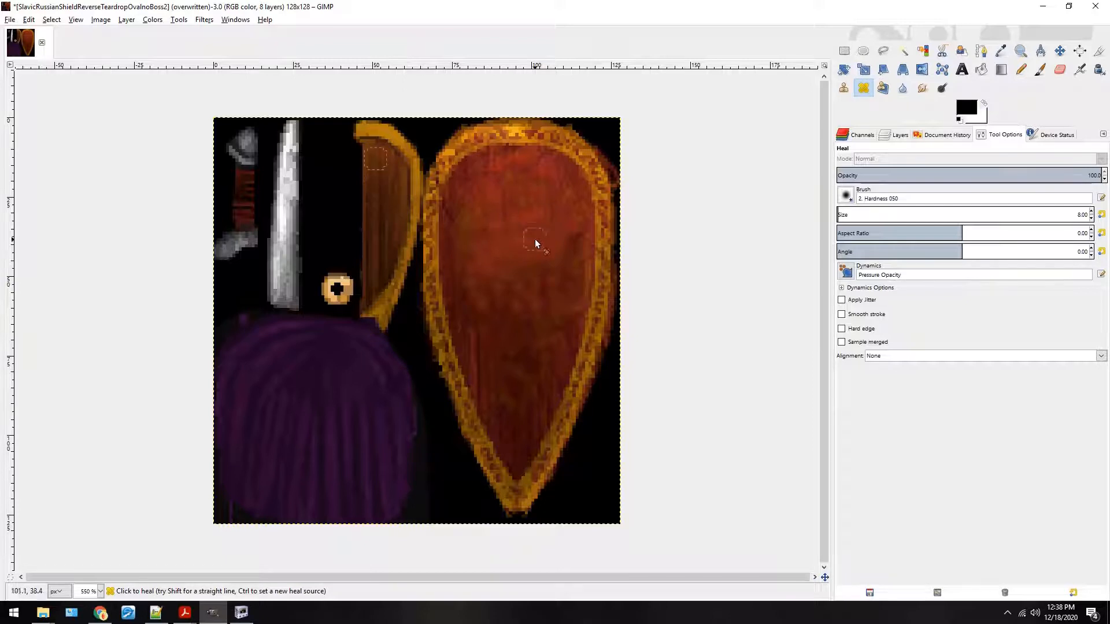
pyautogui.moveTo(506, 294)
pyautogui.mouseDown()
pyautogui.moveTo(491, 321)
pyautogui.moveTo(485, 280)
pyautogui.moveTo(526, 356)
pyautogui.moveTo(490, 272)
pyautogui.moveTo(517, 293)
pyautogui.moveTo(505, 310)
pyautogui.moveTo(489, 294)
pyautogui.moveTo(487, 320)
pyautogui.moveTo(531, 309)
pyautogui.moveTo(528, 346)
pyautogui.moveTo(505, 316)
pyautogui.moveTo(502, 355)
pyautogui.moveTo(515, 326)
pyautogui.moveTo(515, 361)
pyautogui.moveTo(498, 350)
pyautogui.moveTo(498, 385)
pyautogui.moveTo(528, 376)
pyautogui.moveTo(533, 420)
pyautogui.mouseUp()
pyautogui.click(494, 304)
pyautogui.click(490, 317)
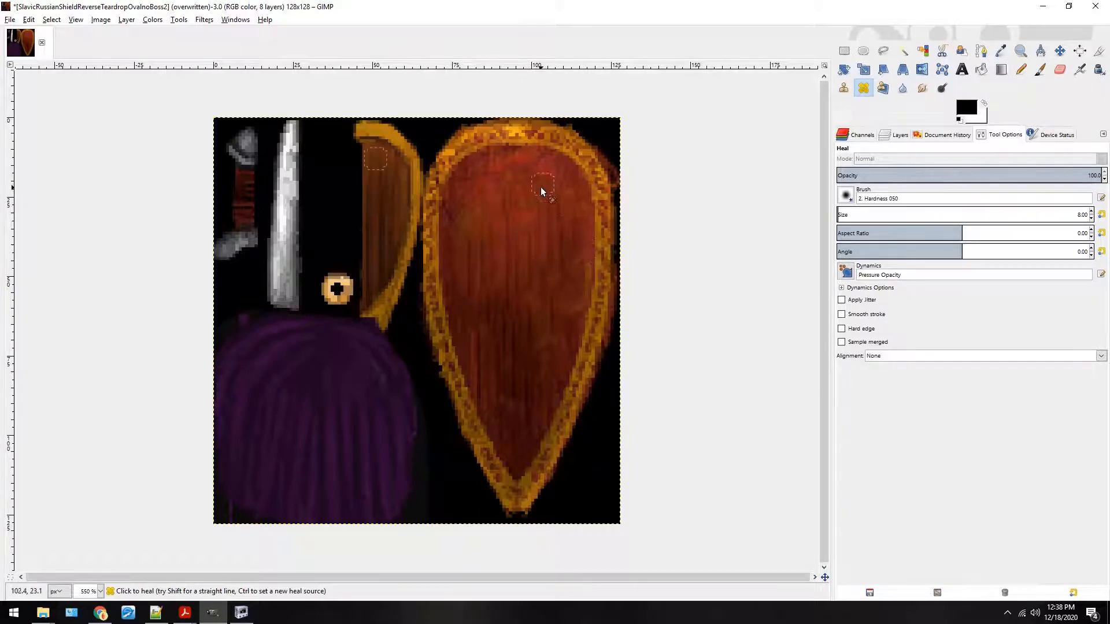
# Heal vertical wood grain into the shield's upper half with a new sample from the brown side view.
pyautogui.keyDown('ctrl'); pyautogui.click(379, 193); pyautogui.keyUp('ctrl')
pyautogui.moveTo(541, 200); pyautogui.dragTo(542, 245)
pyautogui.moveTo(538, 213); pyautogui.dragTo(532, 259)
pyautogui.moveTo(506, 208); pyautogui.dragTo(500, 254)
pyautogui.moveTo(480, 207); pyautogui.dragTo(476, 248)
pyautogui.moveTo(558, 189)
pyautogui.mouseDown()
pyautogui.moveTo(561, 221)
pyautogui.moveTo(578, 231)
pyautogui.mouseUp()
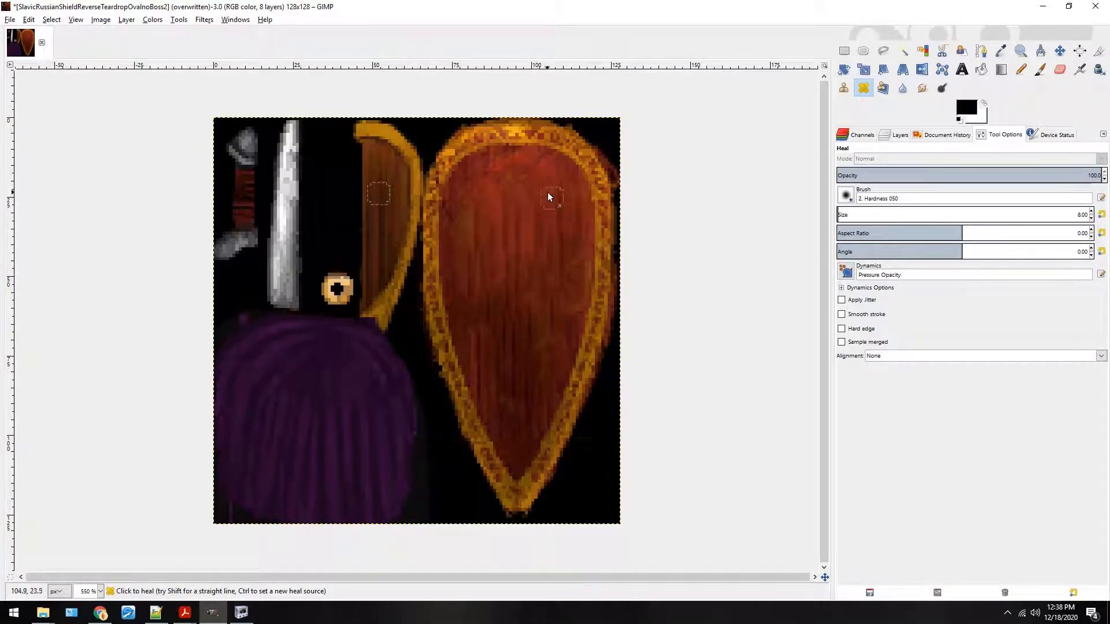
pyautogui.moveTo(506, 169)
pyautogui.mouseDown()
pyautogui.moveTo(493, 215)
pyautogui.moveTo(488, 193)
pyautogui.moveTo(471, 209)
pyautogui.mouseUp()
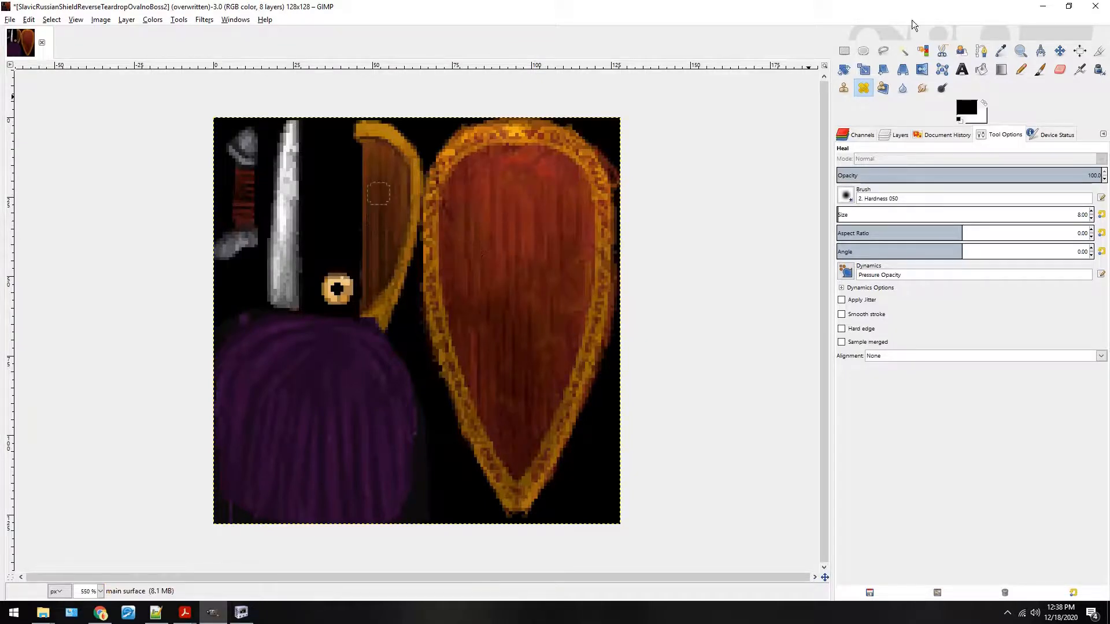
# Heal the uneven patches on the shield's face with grain sampled from its own red area.
pyautogui.click(845, 51)
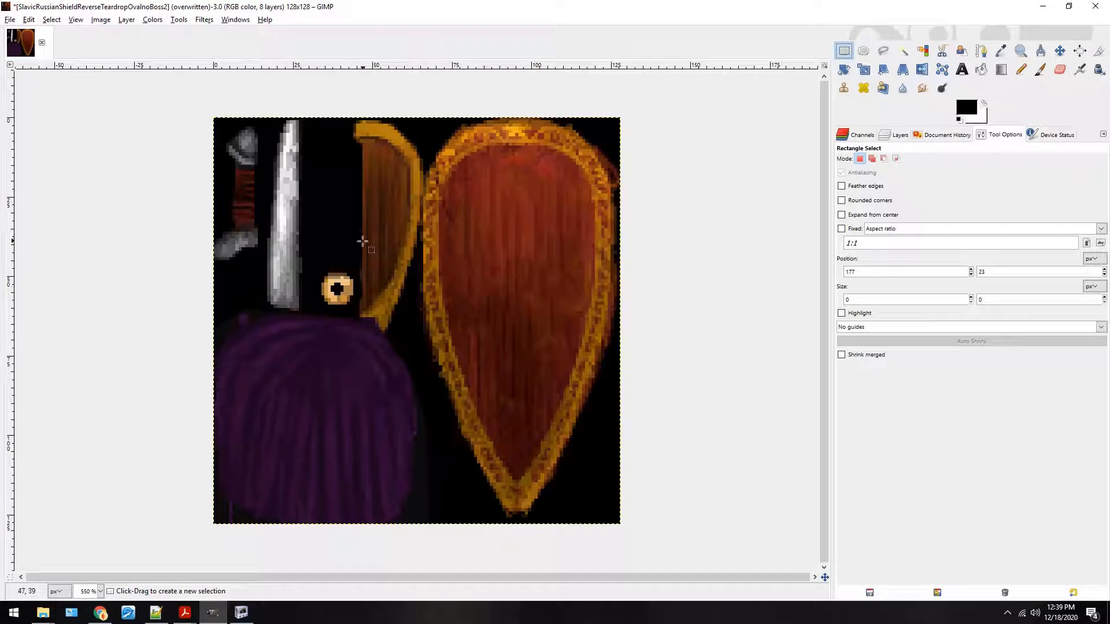
pyautogui.click(864, 88)
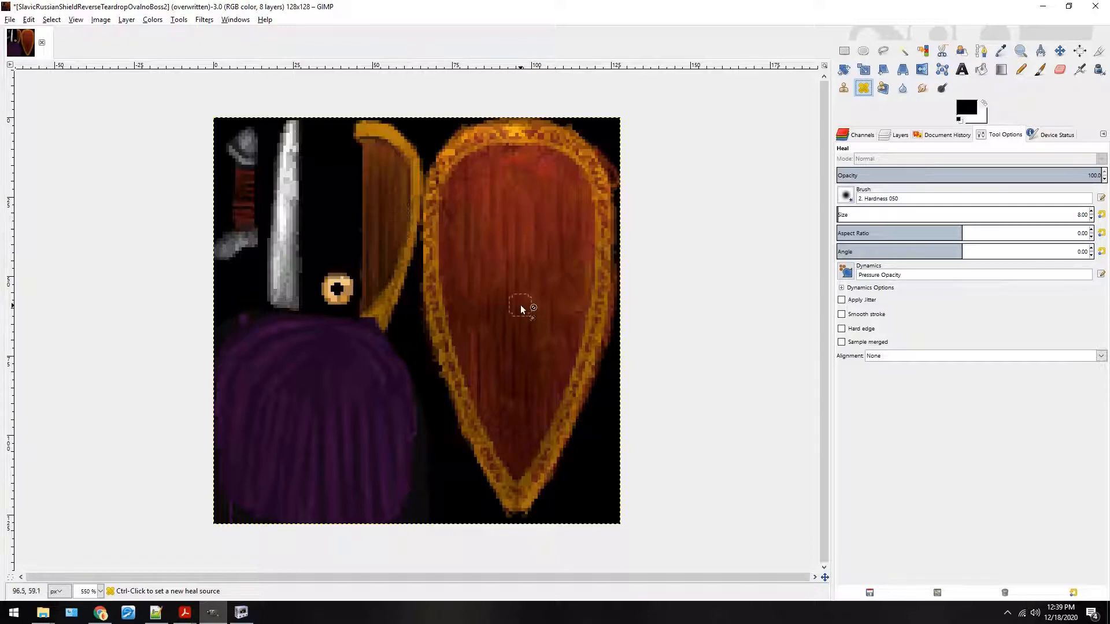
pyautogui.keyDown('ctrl'); pyautogui.click(468, 272); pyautogui.keyUp('ctrl')
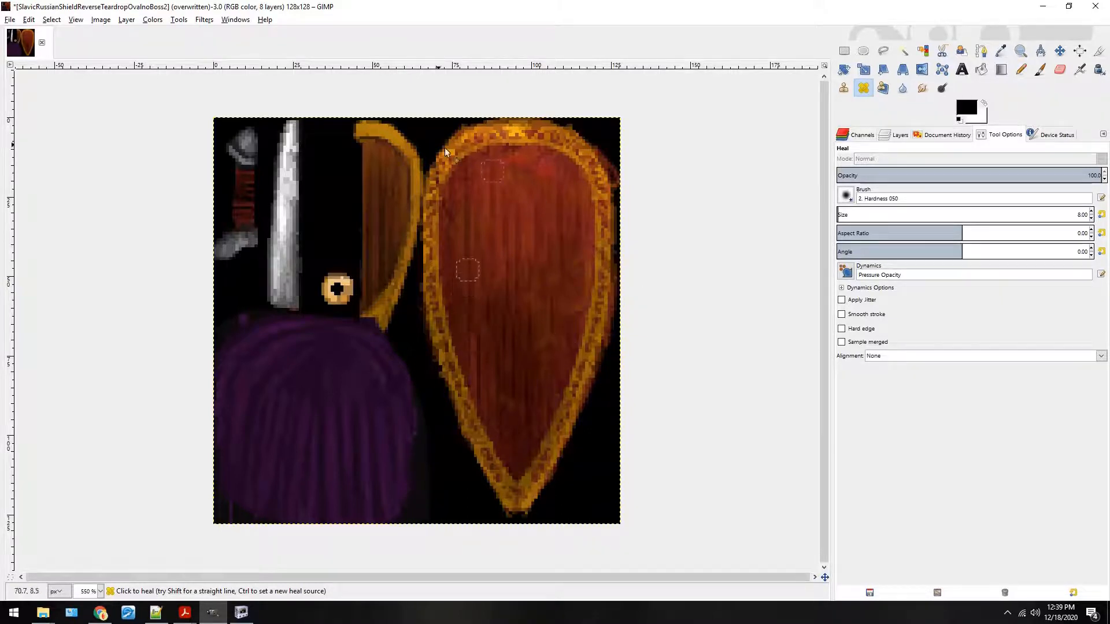
# Select a 34 × 37 px rectangle in the shield's upper half and open the HSV Noise filter for it.
pyautogui.click(844, 50)
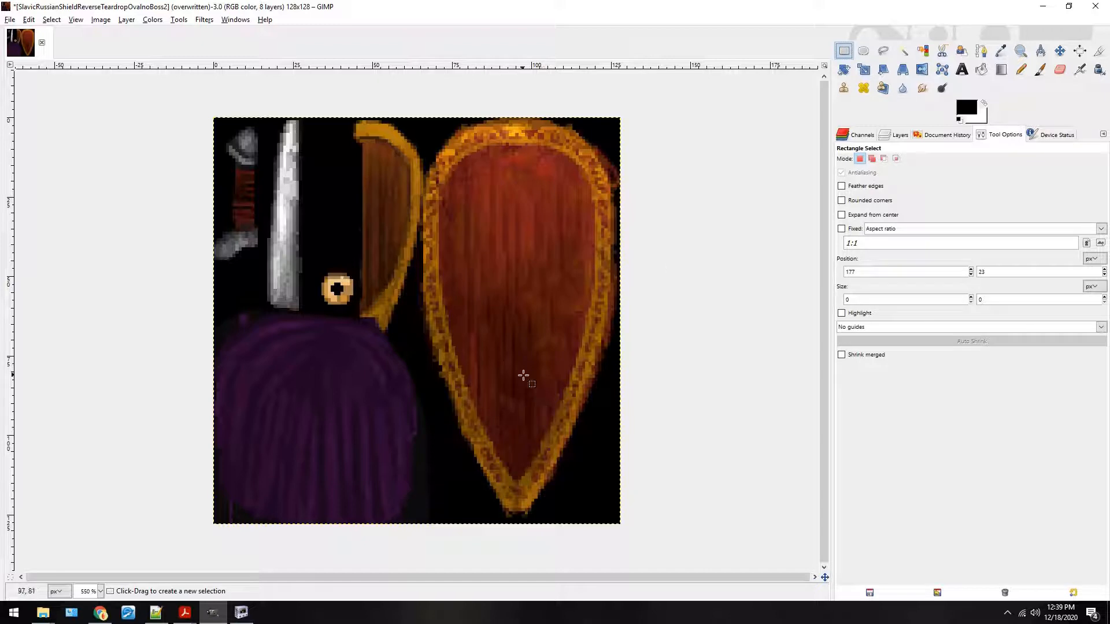
pyautogui.moveTo(471, 180); pyautogui.dragTo(578, 298)
pyautogui.click(178, 20)
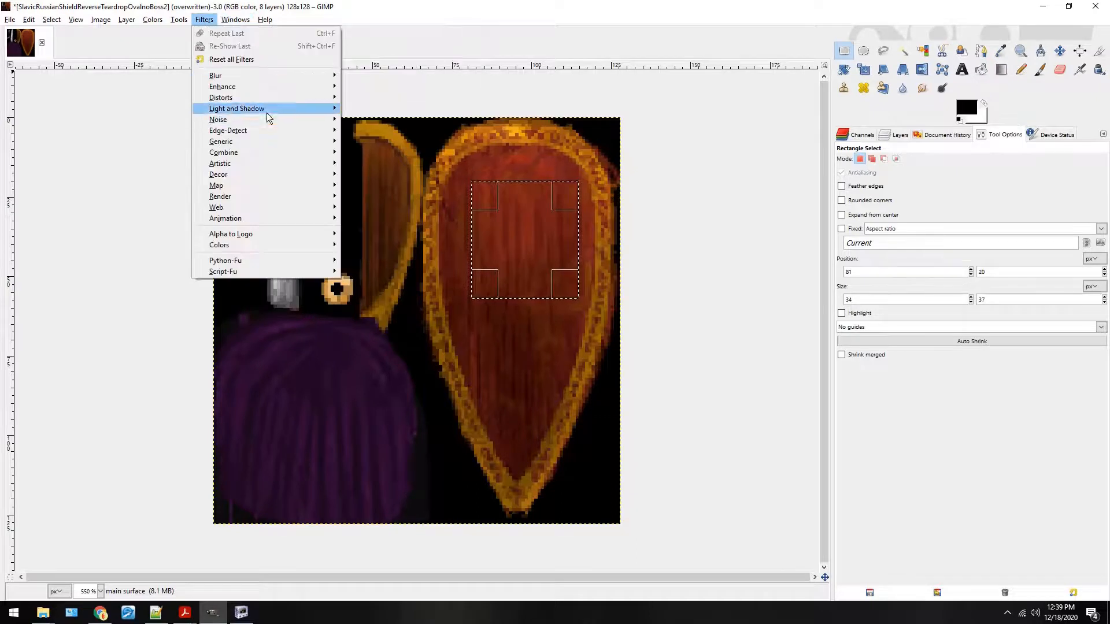
pyautogui.moveTo(266, 115)
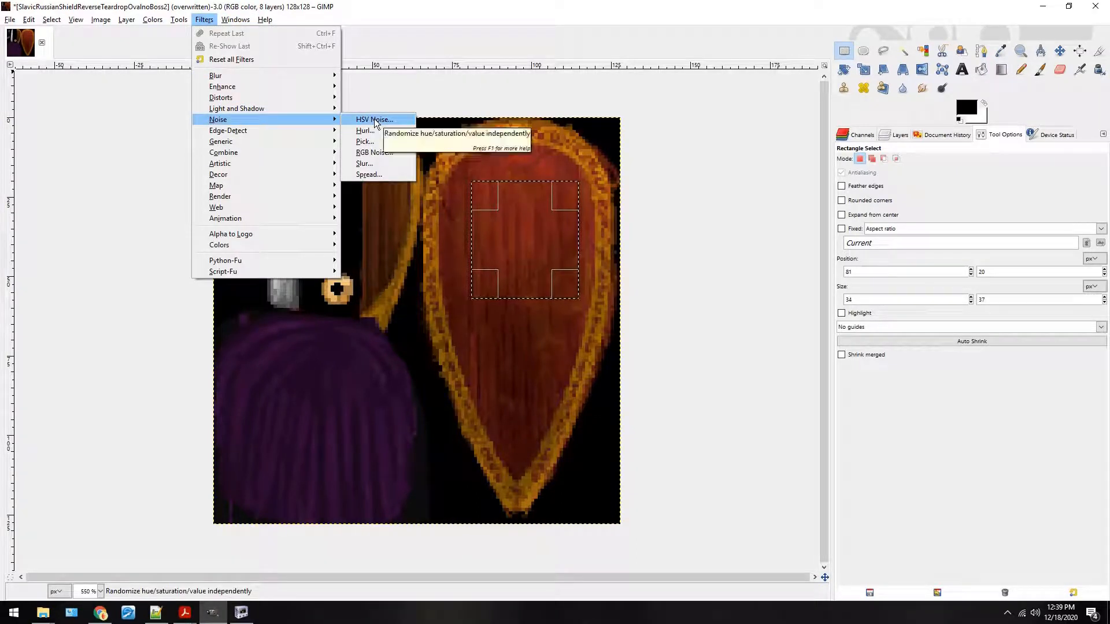
pyautogui.click(583, 295)
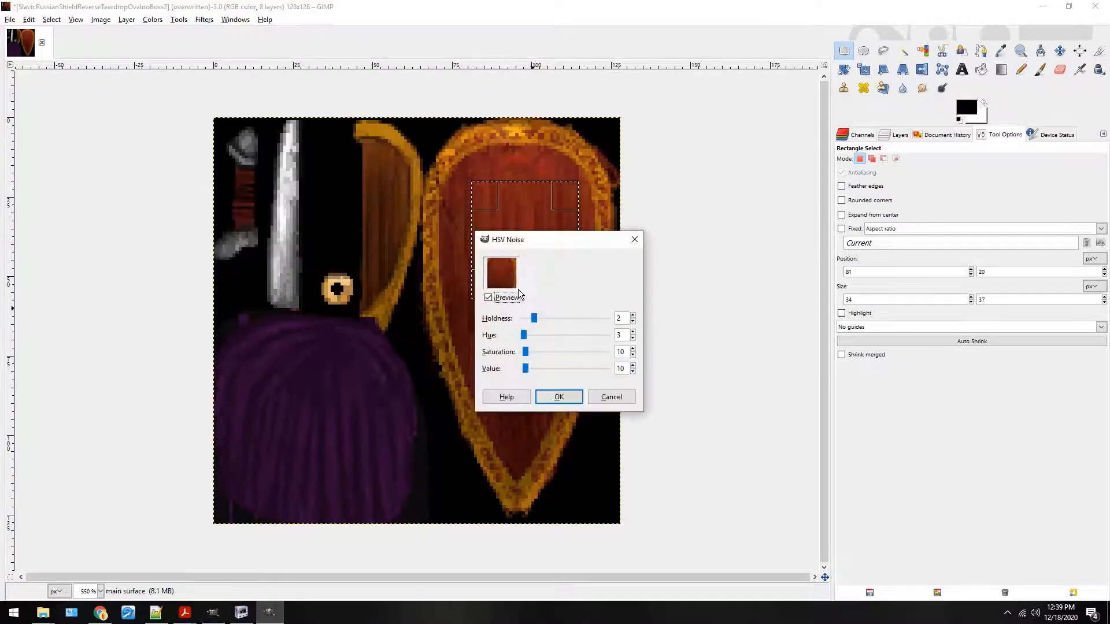
# Apply HSV Noise to the selection with holdness 1, hue 0, saturation 4 and a reduced value setting.
pyautogui.moveTo(536, 318); pyautogui.dragTo(530, 321)
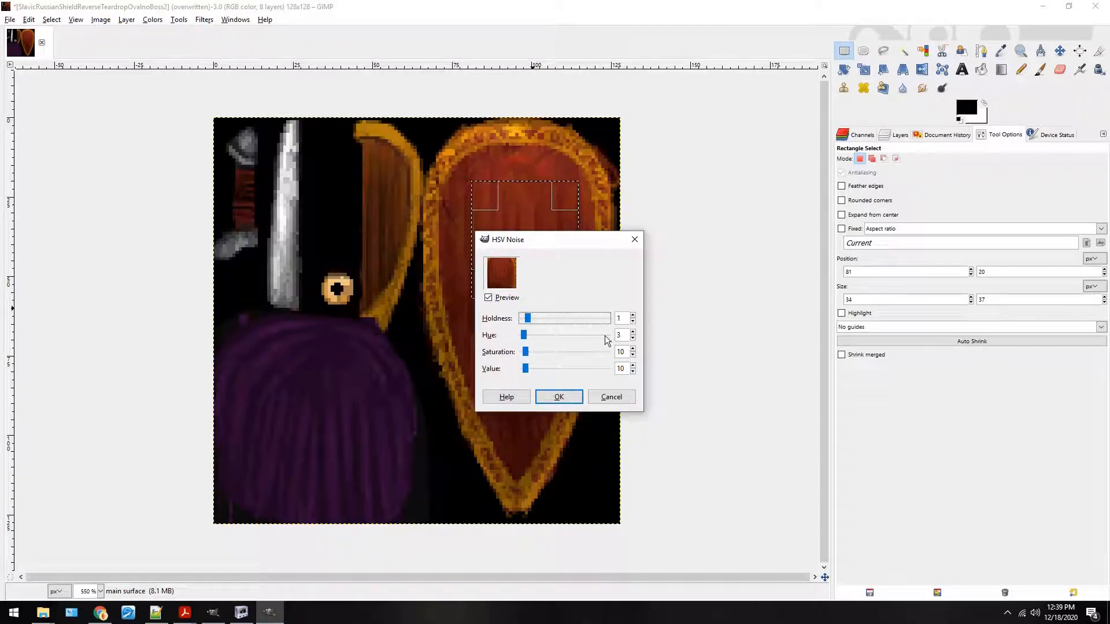
pyautogui.moveTo(527, 336); pyautogui.dragTo(517, 341)
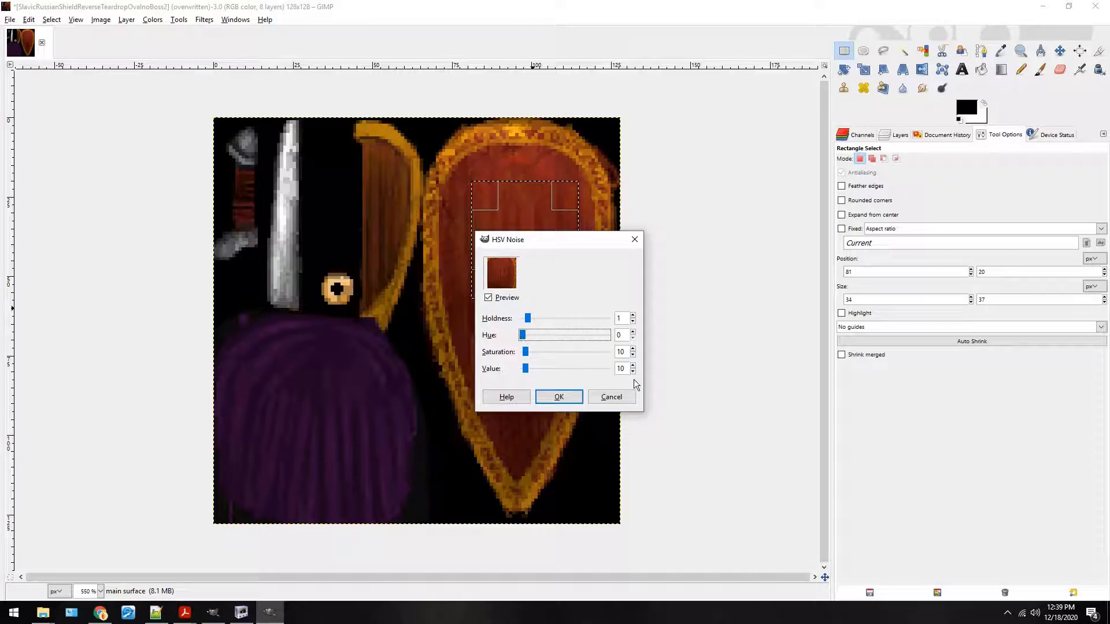
pyautogui.click(633, 355)
pyautogui.click(632, 355)
pyautogui.click(633, 355)
pyautogui.click(634, 354)
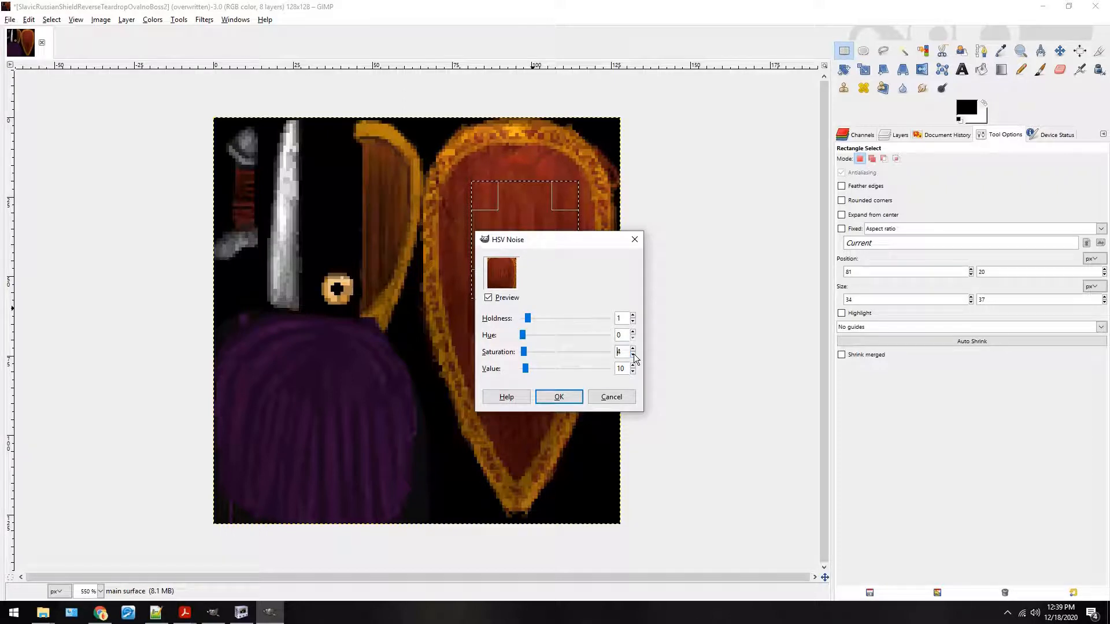
pyautogui.click(634, 371)
pyautogui.click(634, 371)
pyautogui.click(561, 397)
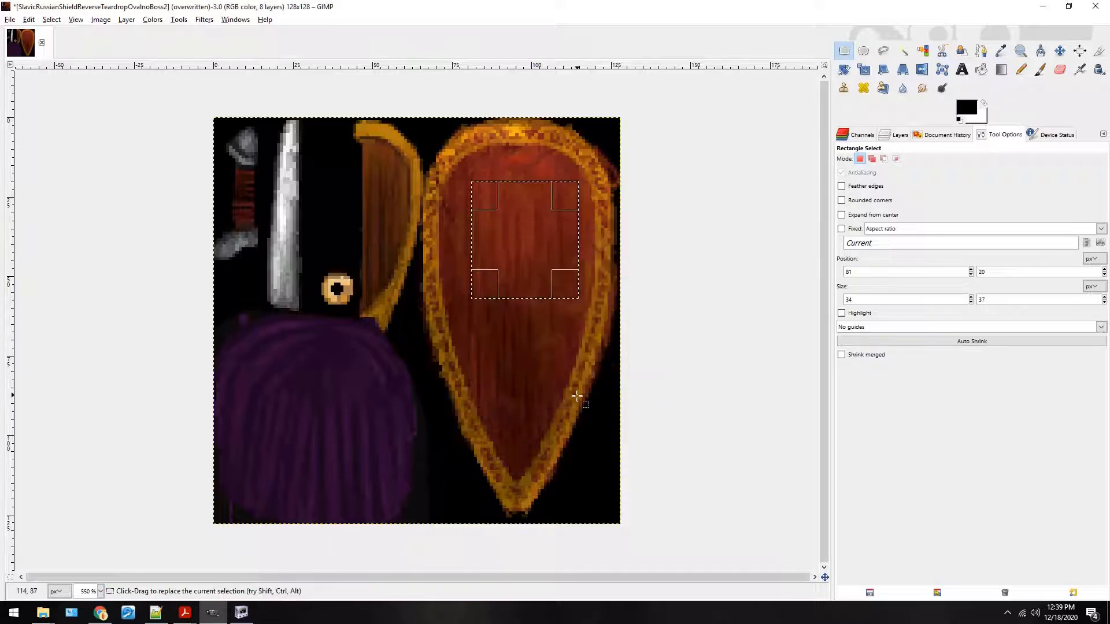
# Select a 39 × 40 px rectangle in the shield's upper half and apply the last HSV Noise settings to it twice.
pyautogui.click(654, 231)
pyautogui.moveTo(462, 180); pyautogui.dragTo(586, 308)
pyautogui.click(206, 20)
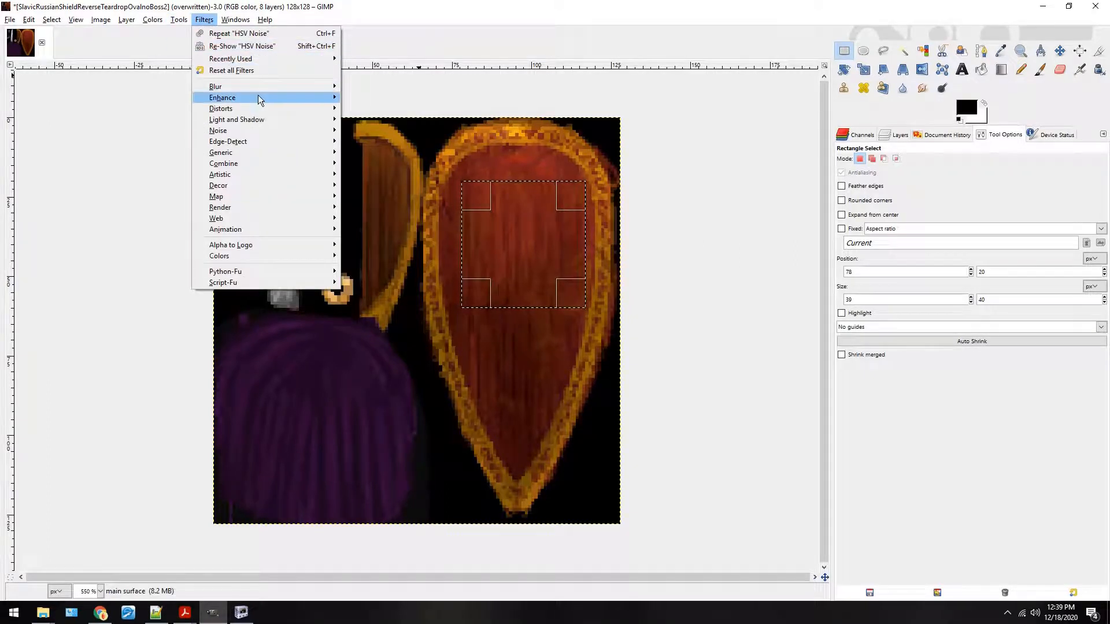
pyautogui.moveTo(240, 132)
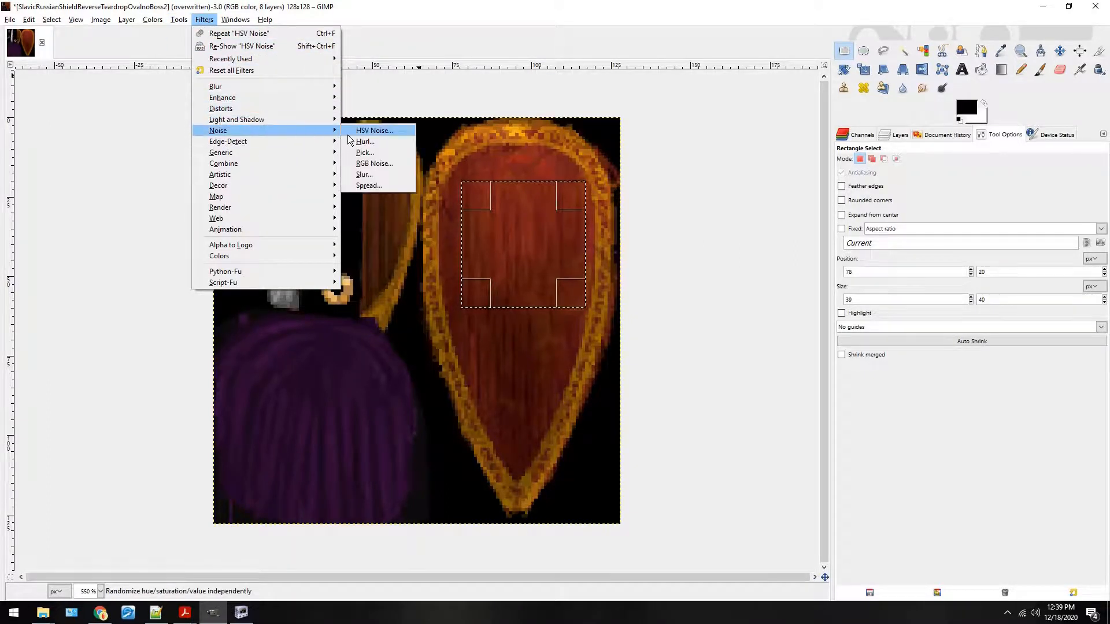
pyautogui.click(235, 34)
pyautogui.click(204, 19)
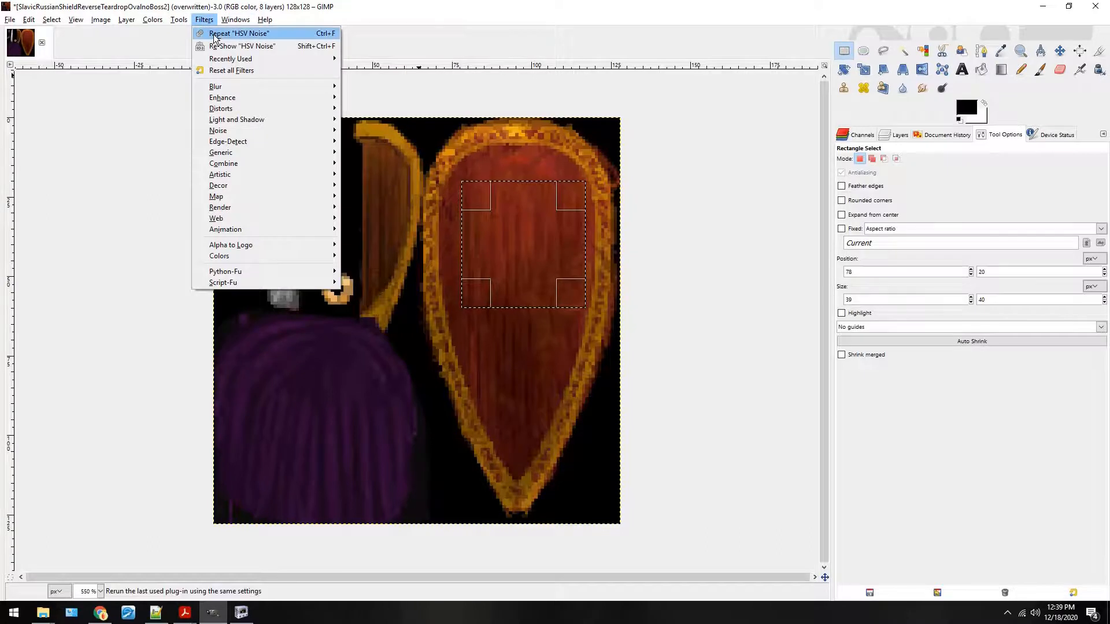
pyautogui.click(214, 34)
# Repeat HSV Noise on a 33 × 36 px rectangle slightly higher on the shield's face and clear the selection.
pyautogui.click(657, 218)
pyautogui.moveTo(467, 164); pyautogui.dragTo(573, 279)
pyautogui.click(204, 20)
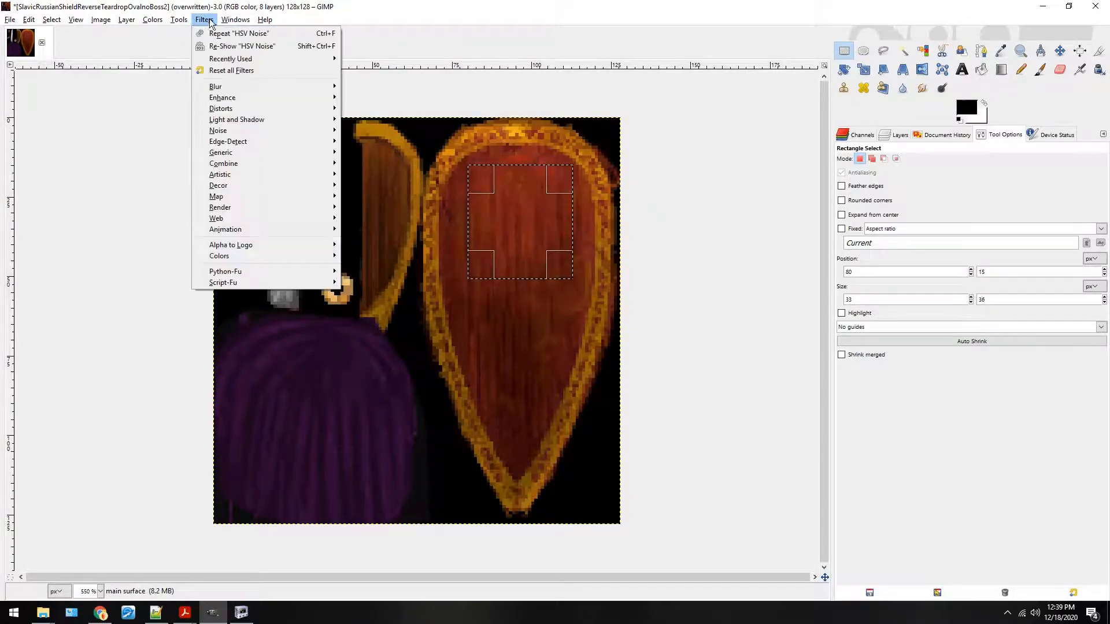
pyautogui.click(214, 34)
pyautogui.click(732, 204)
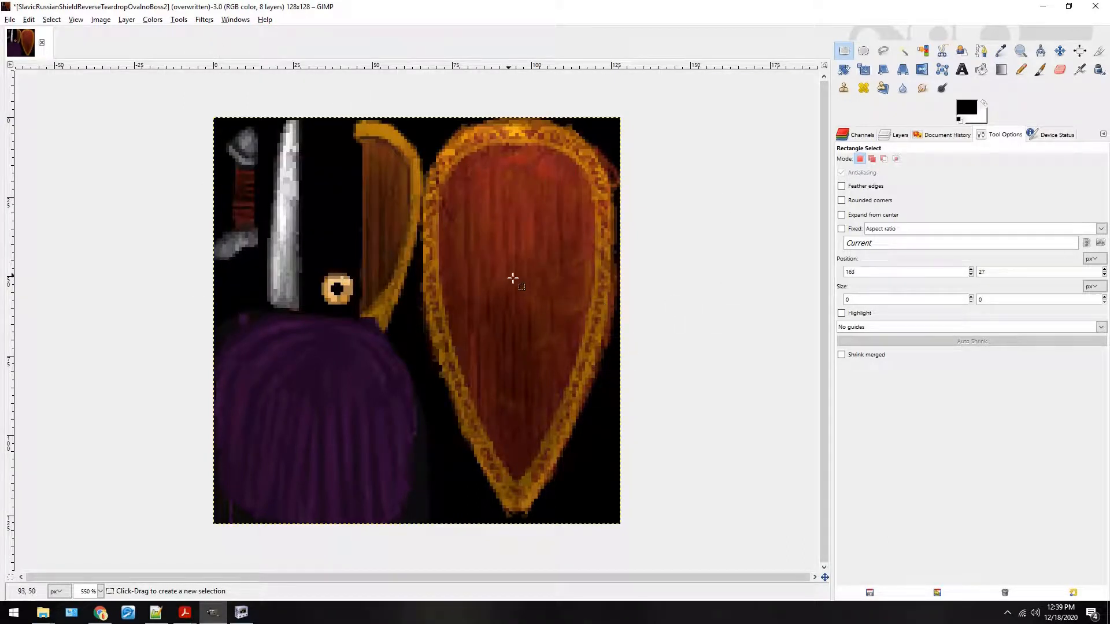
# Repeat HSV Noise on a 31 × 31 px square in the middle of the shield and clear the selection.
pyautogui.moveTo(474, 250); pyautogui.dragTo(573, 349)
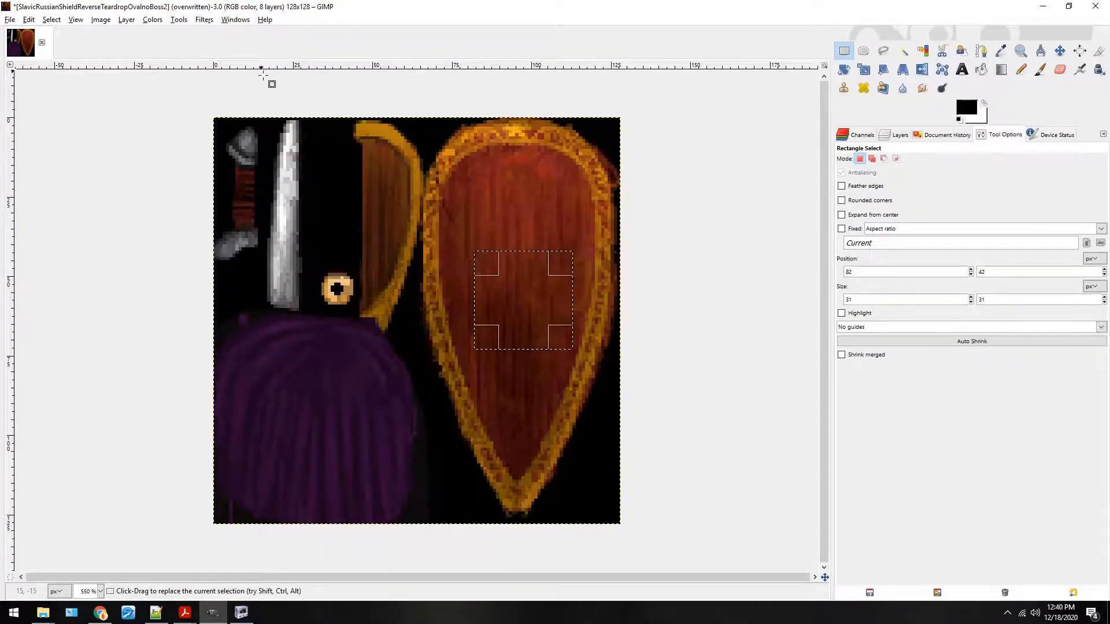
pyautogui.click(204, 19)
pyautogui.click(213, 34)
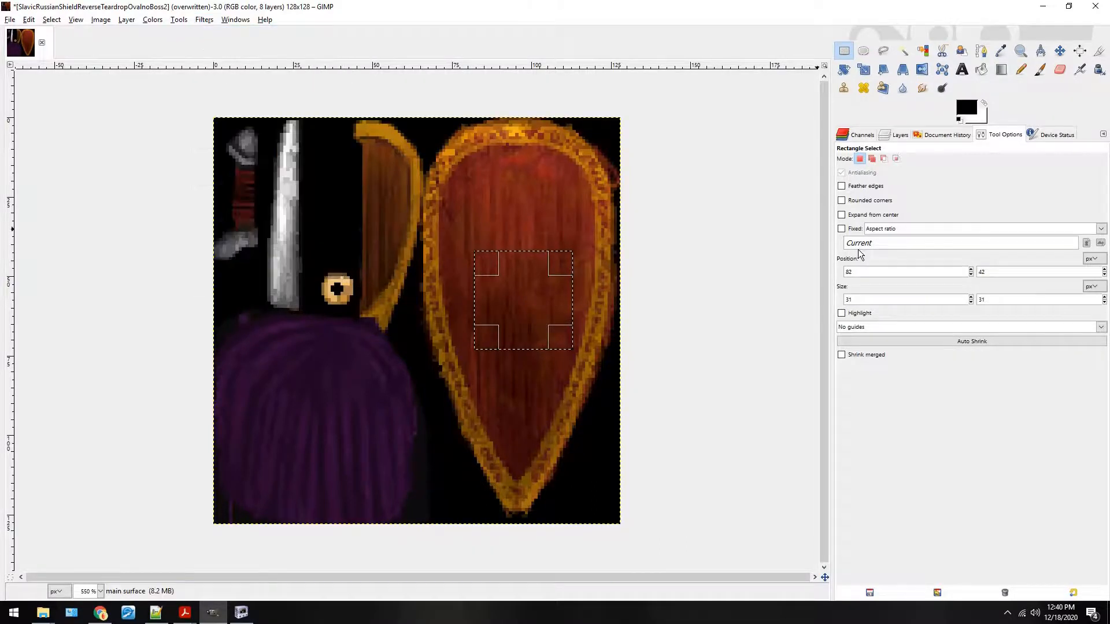
pyautogui.click(642, 312)
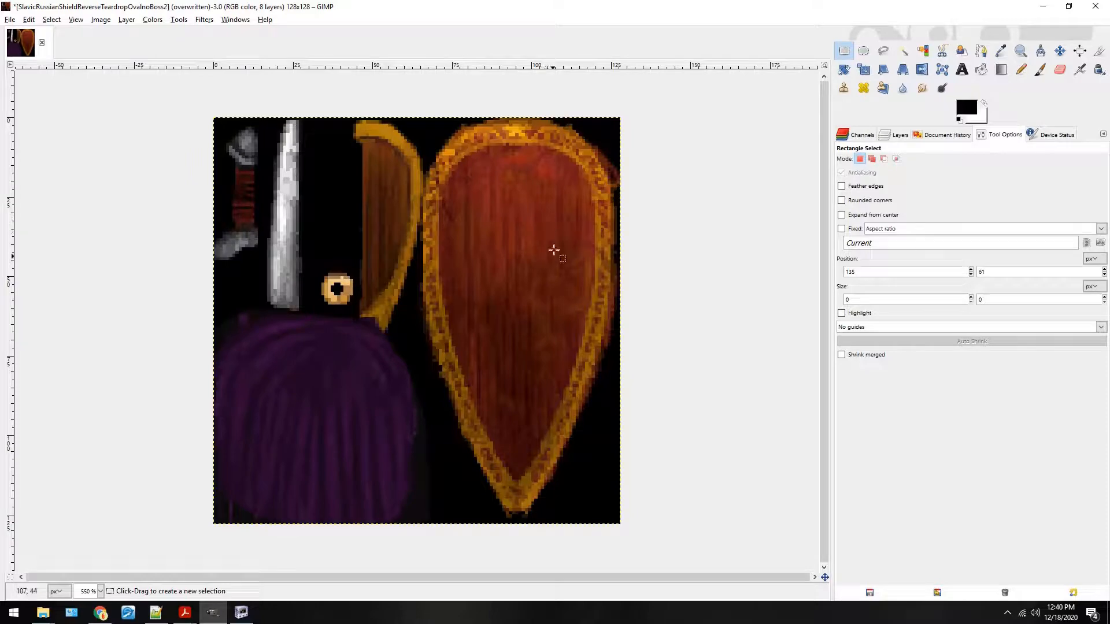
# Export the texture to the DaleHeavyInfantry folder, overwriting SlavicRussianShieldReverseTeardropOvalnoBoss2.dds.
pyautogui.press('ctrl')
pyautogui.hotkey('ctrl', 'shift', 'e')
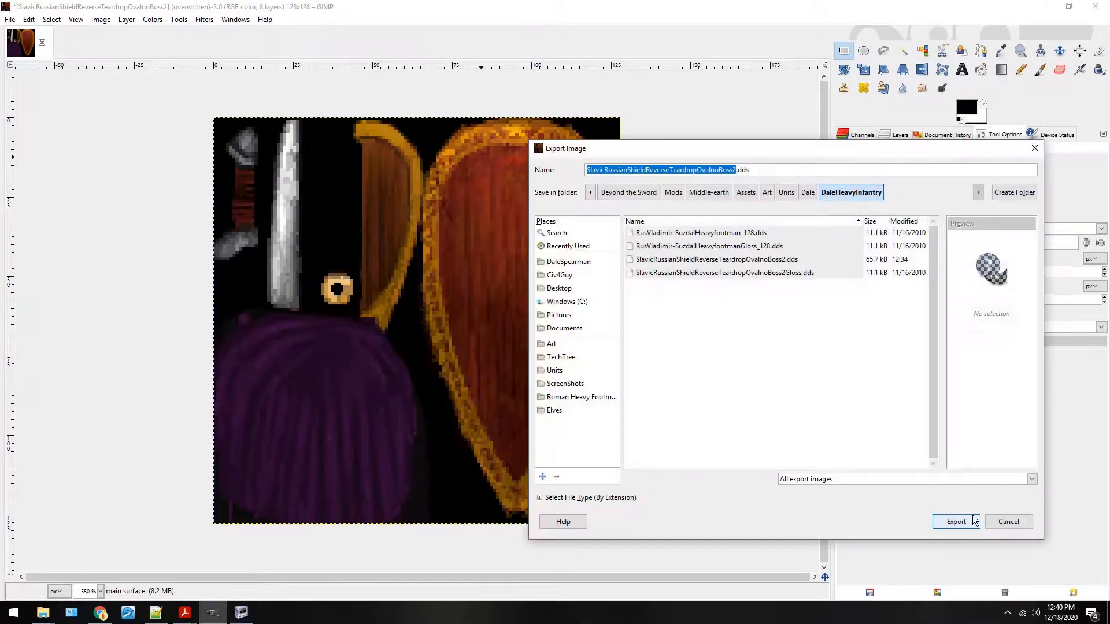
pyautogui.click(956, 521)
pyautogui.click(845, 403)
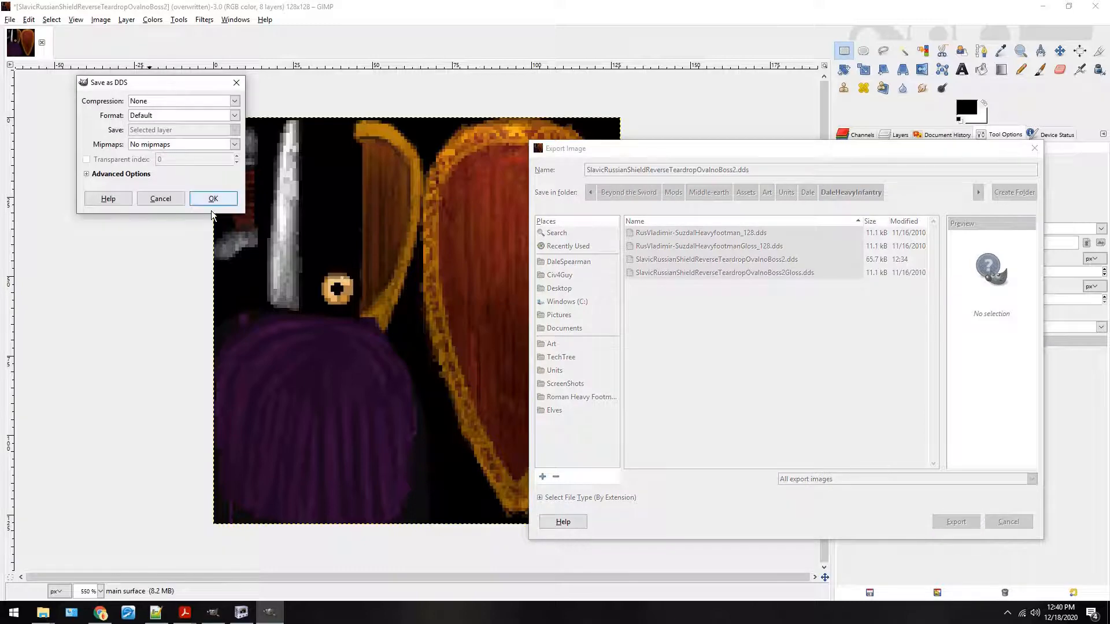
pyautogui.click(189, 98)
pyautogui.click(185, 144)
pyautogui.click(213, 199)
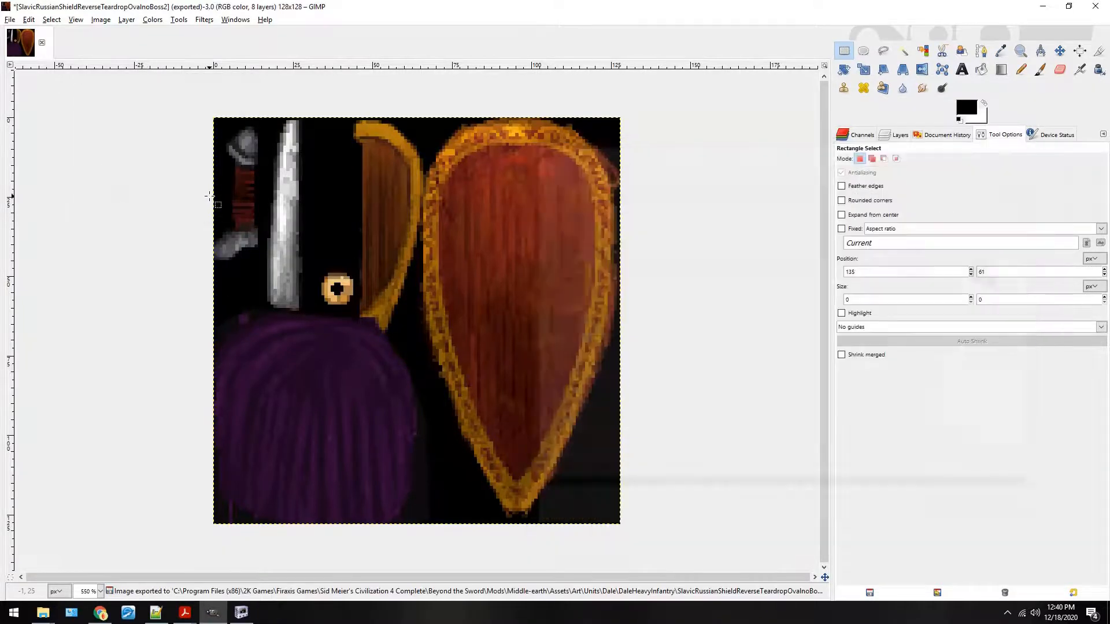
# Duplicate the shield texture as a new image.
pyautogui.press('ctrl')
pyautogui.hotkey('ctrl', 'd')
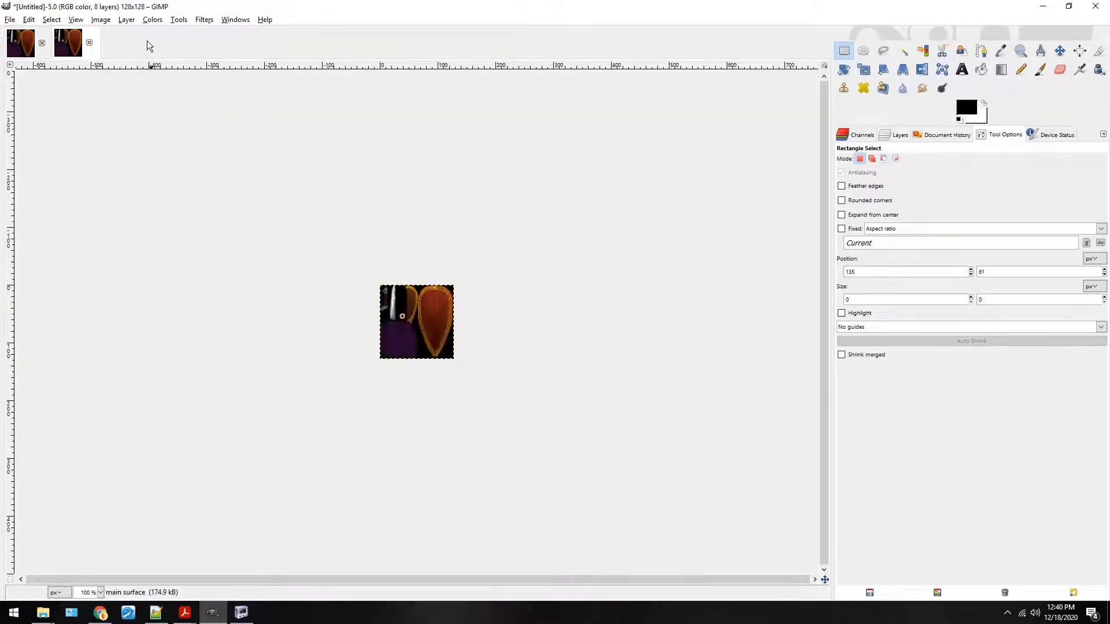
pyautogui.hotkey('shift', 'ctrl', 'j')
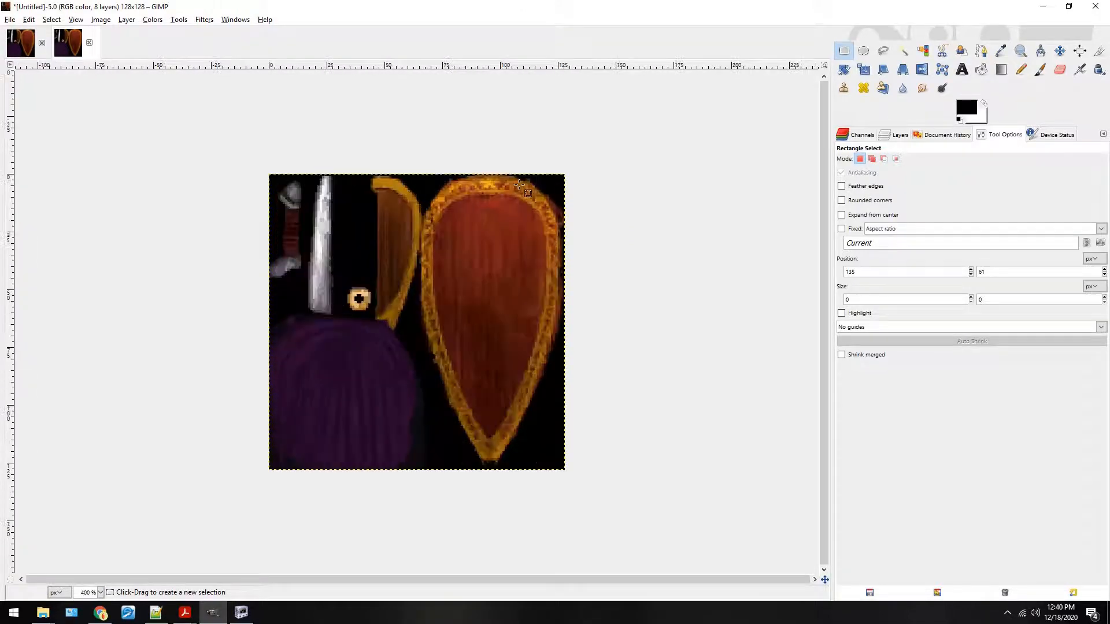
pyautogui.press('+')
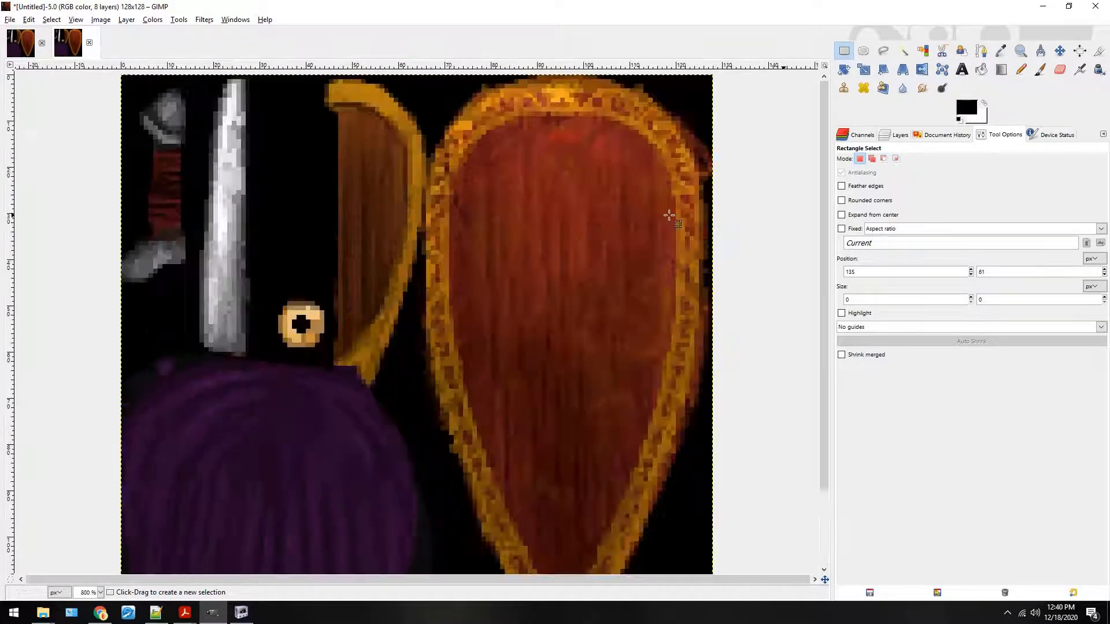
pyautogui.scroll(-1, 674, 219)
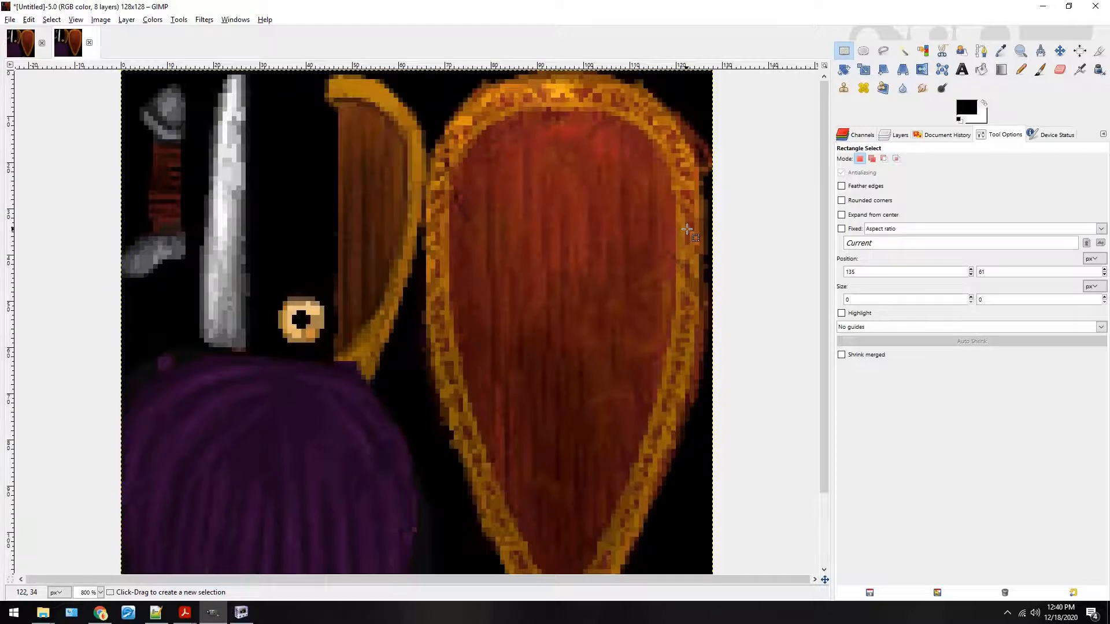
# Try to select the shield's red face in the duplicate with Fuzzy Select at threshold 15.
pyautogui.press('3')
pyautogui.click(903, 51)
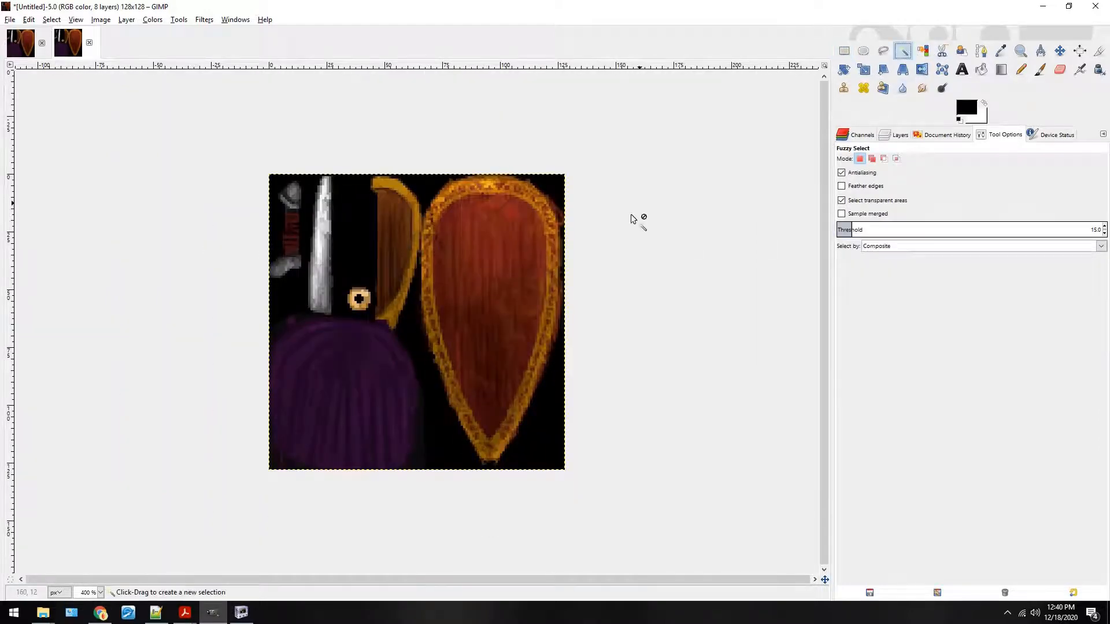
pyautogui.moveTo(532, 257)
pyautogui.mouseDown()
pyautogui.moveTo(608, 258)
pyautogui.moveTo(517, 270)
pyautogui.mouseUp()
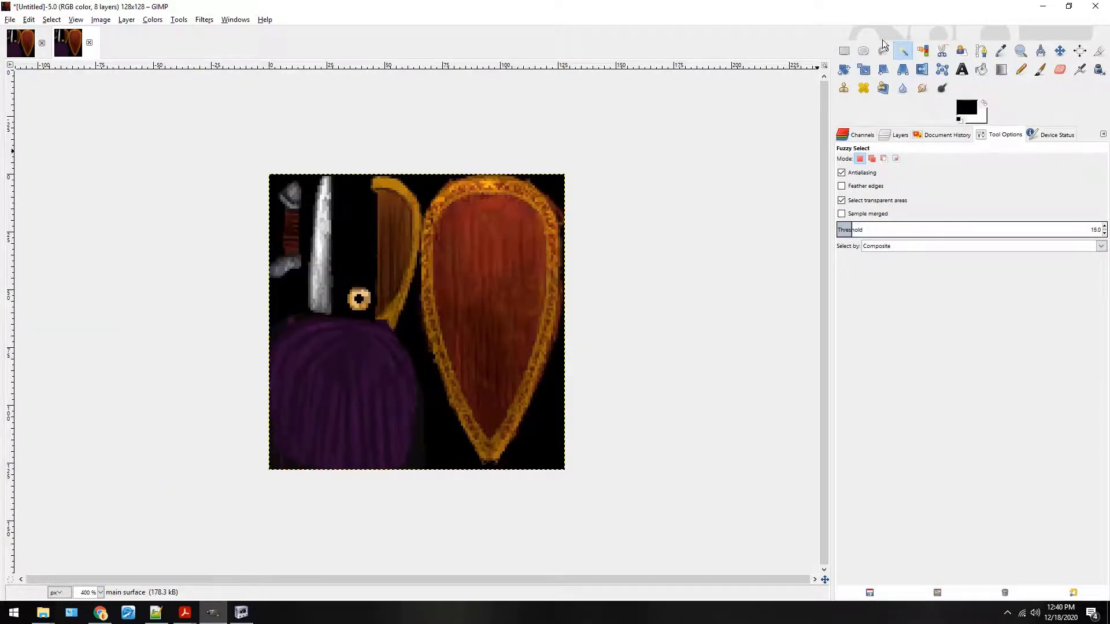
# Trace the upper curve of the shield's red face along the inside of its gold border with Free Select.
pyautogui.click(882, 50)
pyautogui.click(431, 223)
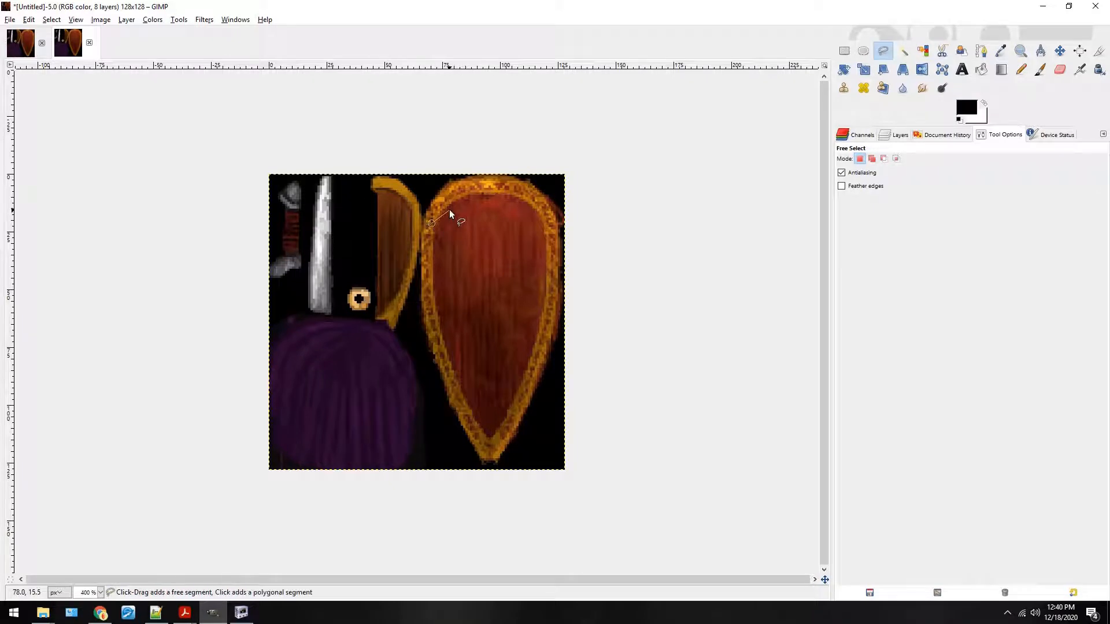
pyautogui.click(445, 209)
pyautogui.click(459, 199)
pyautogui.click(472, 193)
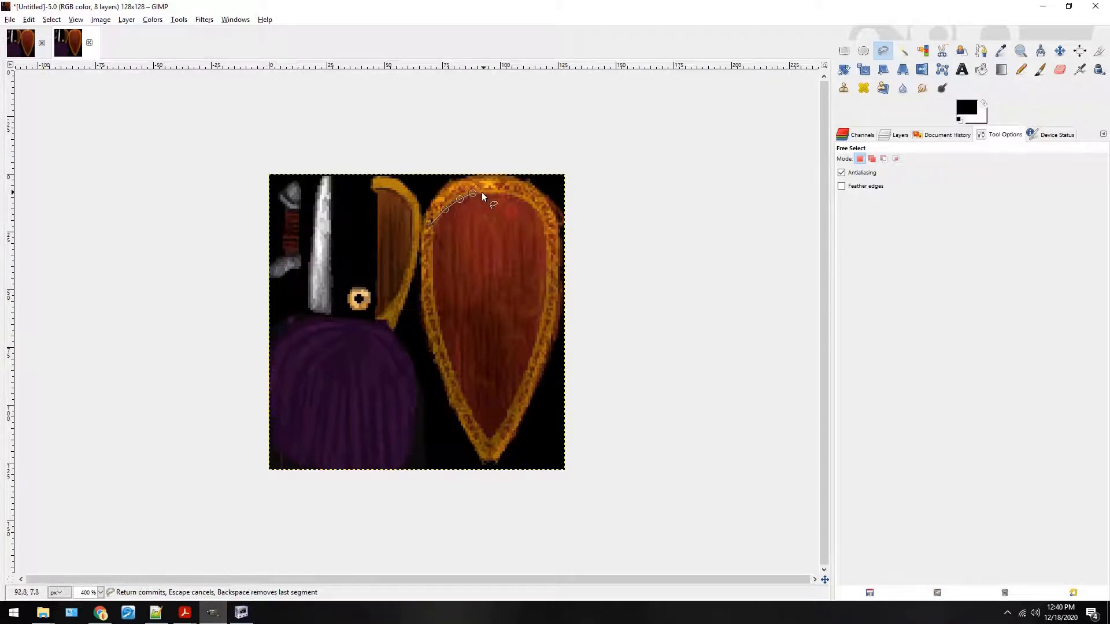
pyautogui.click(513, 194)
pyautogui.click(541, 222)
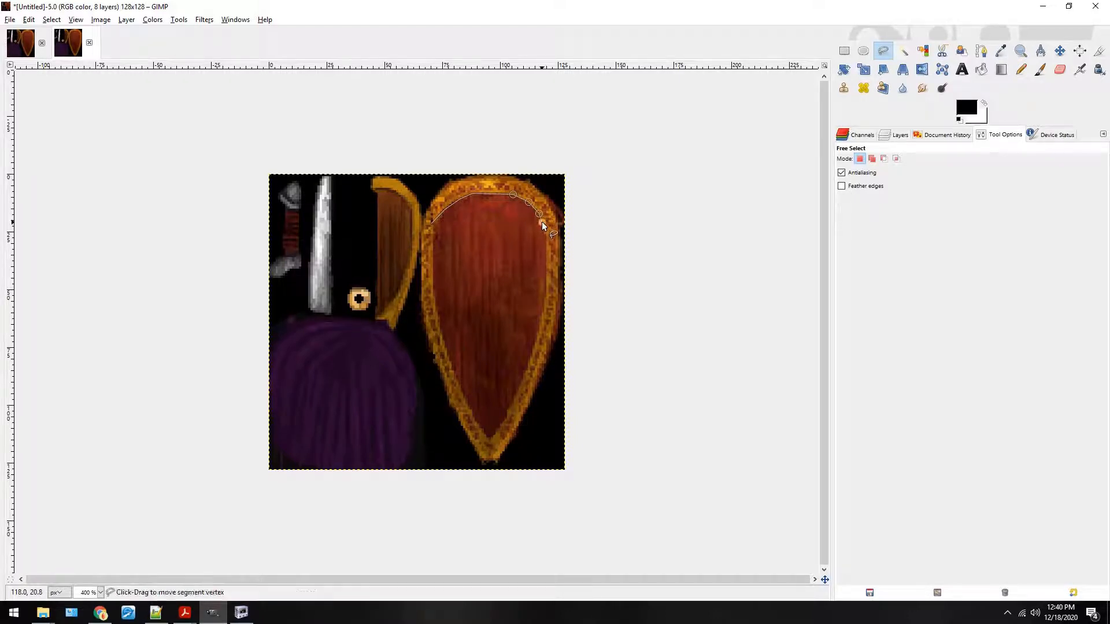
pyautogui.click(544, 231)
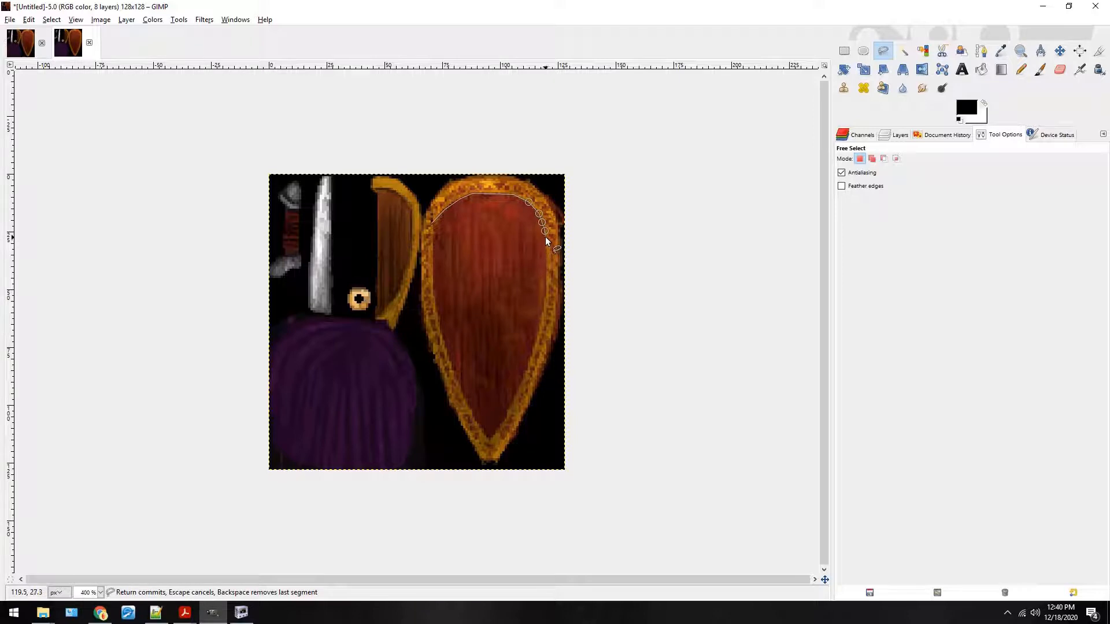
# Continue the free selection down to the shield's tip and back up the opposite edge, closing it around the red face.
pyautogui.click(546, 297)
pyautogui.click(539, 320)
pyautogui.click(535, 341)
pyautogui.click(528, 359)
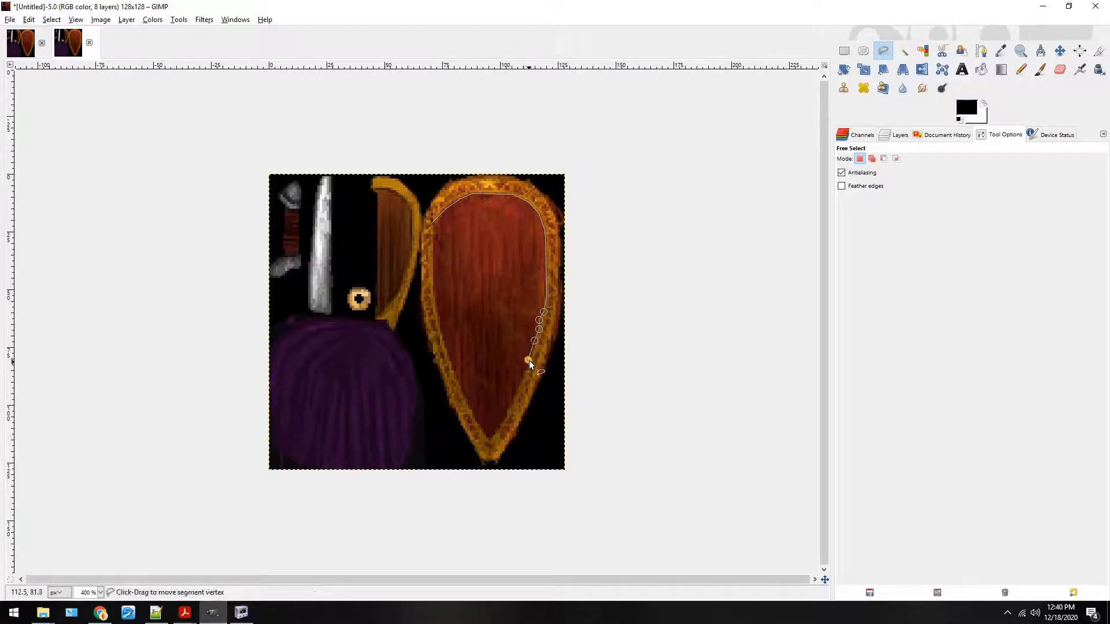
pyautogui.click(519, 389)
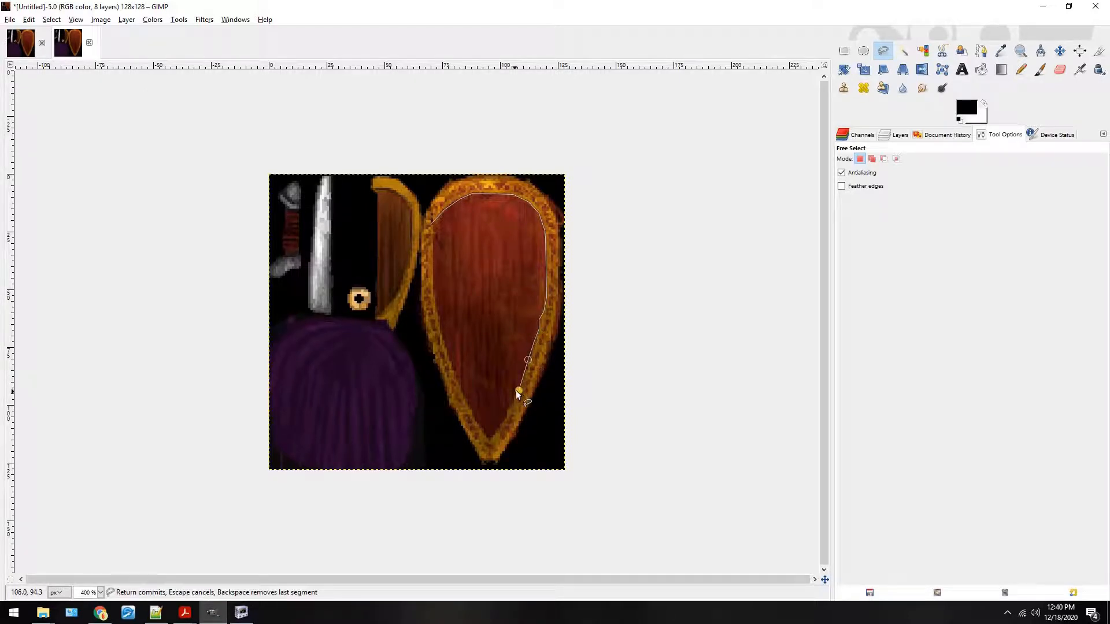
pyautogui.click(501, 421)
pyautogui.click(491, 438)
pyautogui.click(435, 294)
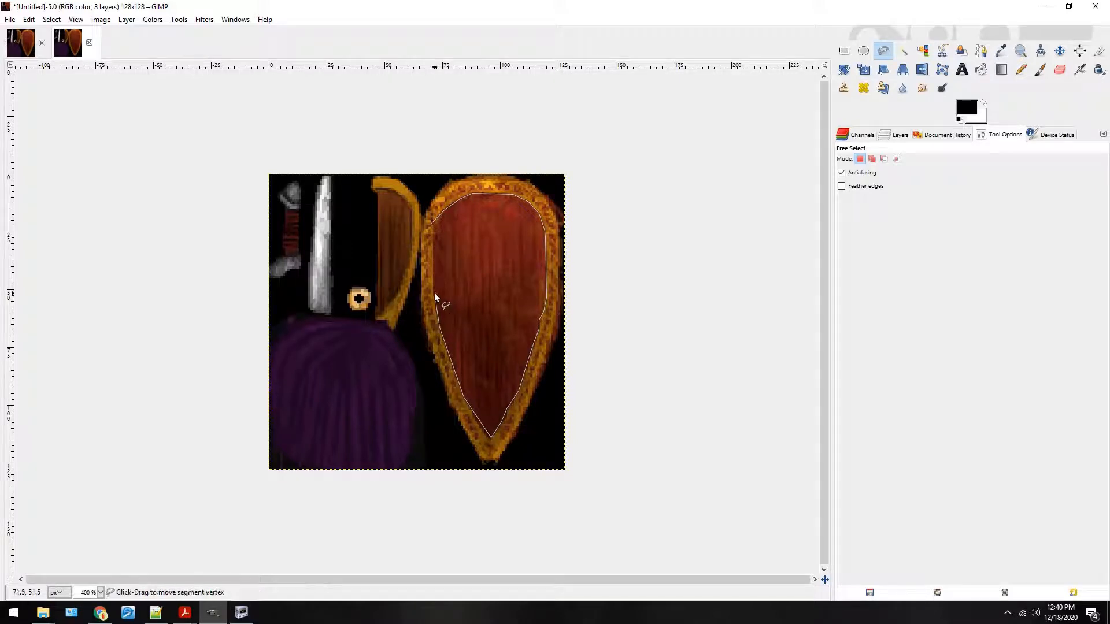
pyautogui.click(434, 224)
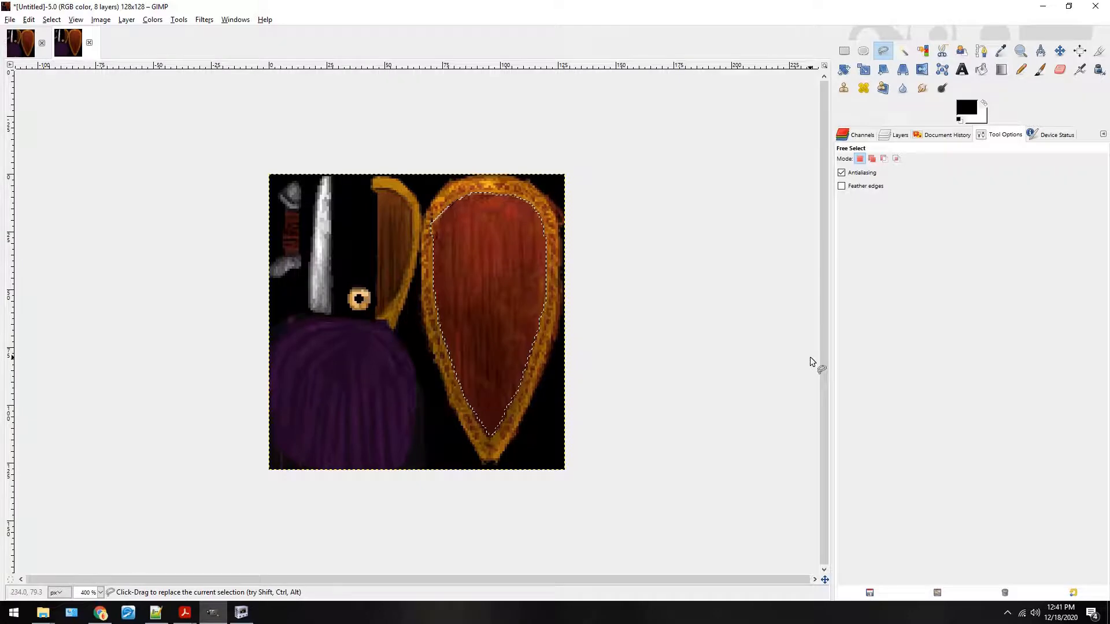
pyautogui.click(844, 88)
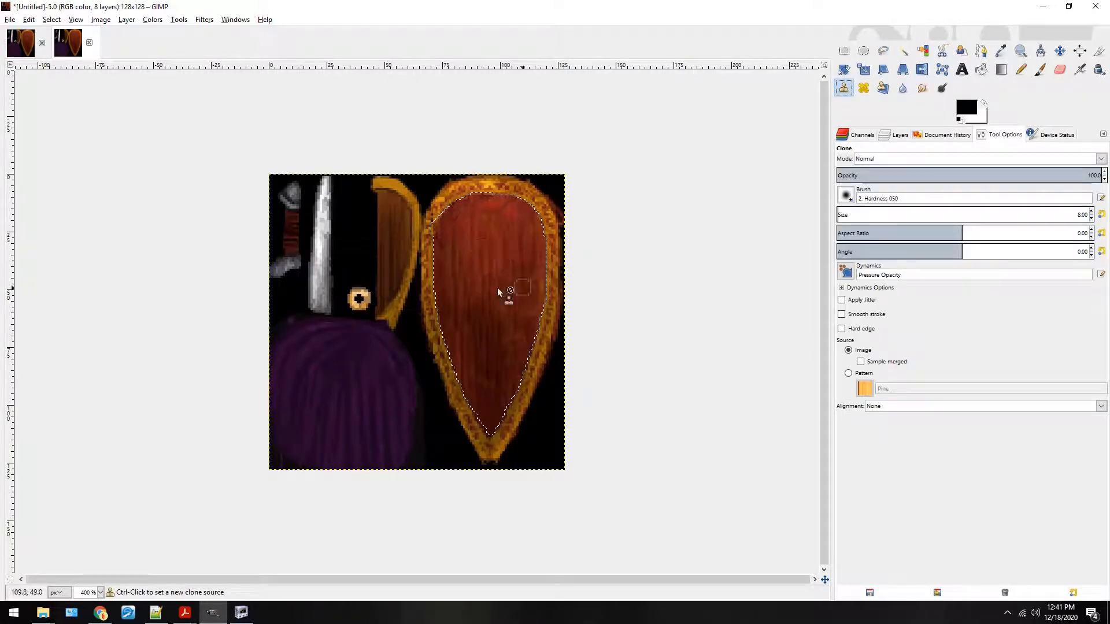
pyautogui.click(863, 87)
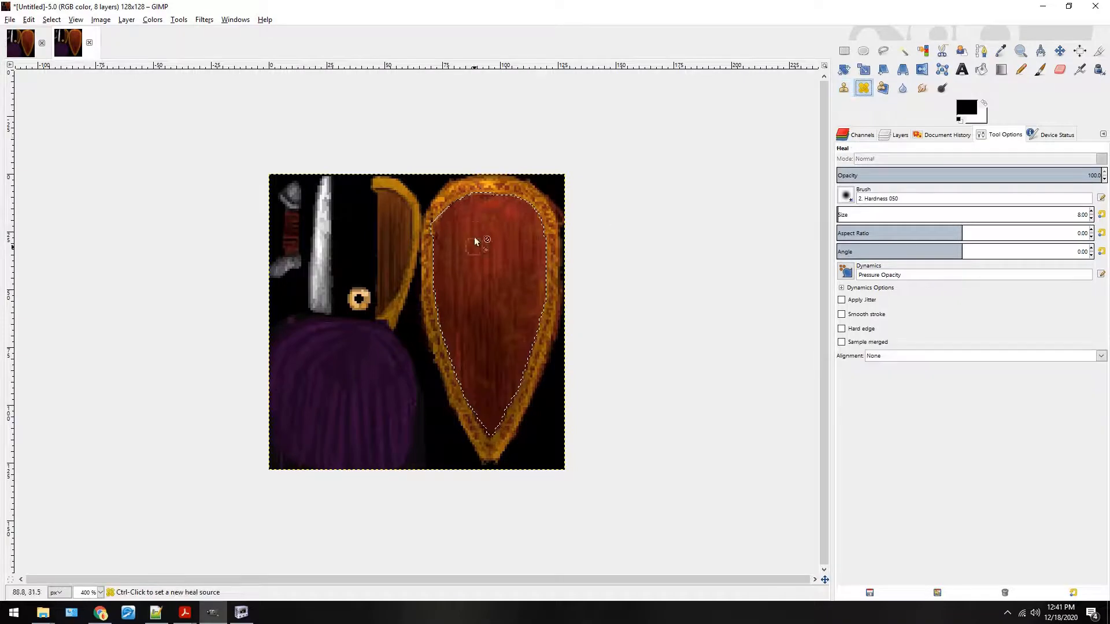
pyautogui.click(204, 19)
pyautogui.click(726, 282)
pyautogui.click(204, 19)
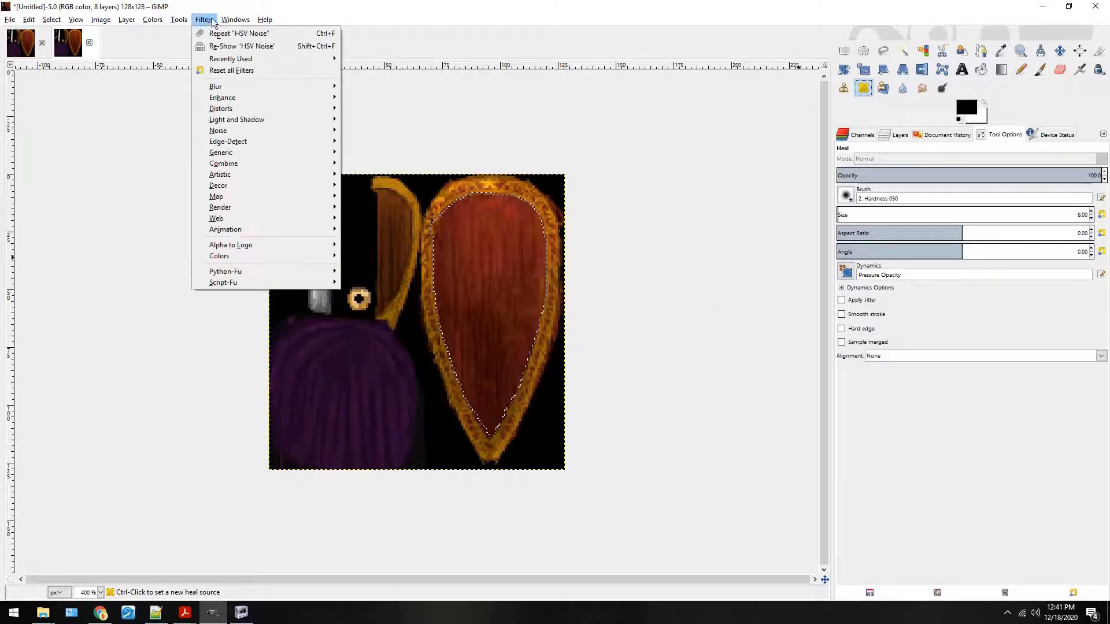
pyautogui.moveTo(266, 178)
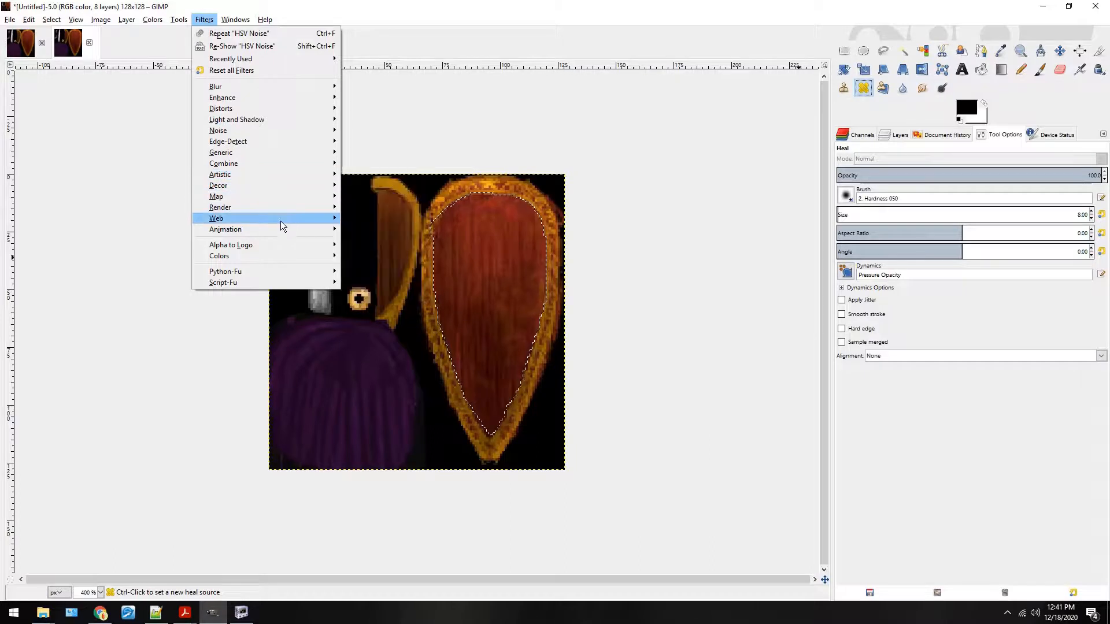
pyautogui.moveTo(288, 216)
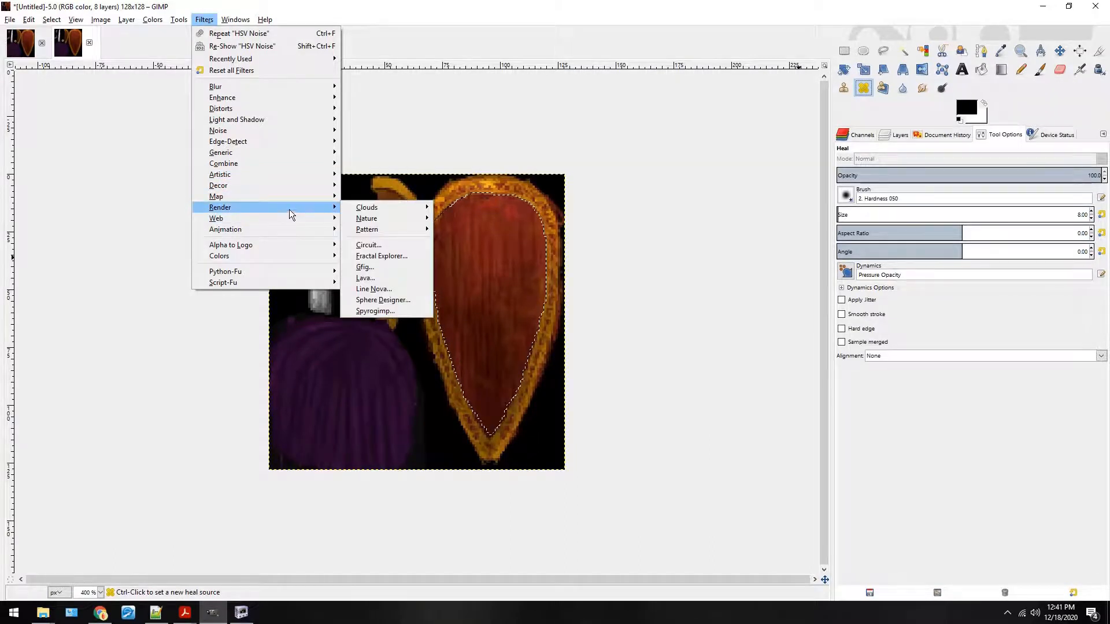
pyautogui.click(748, 325)
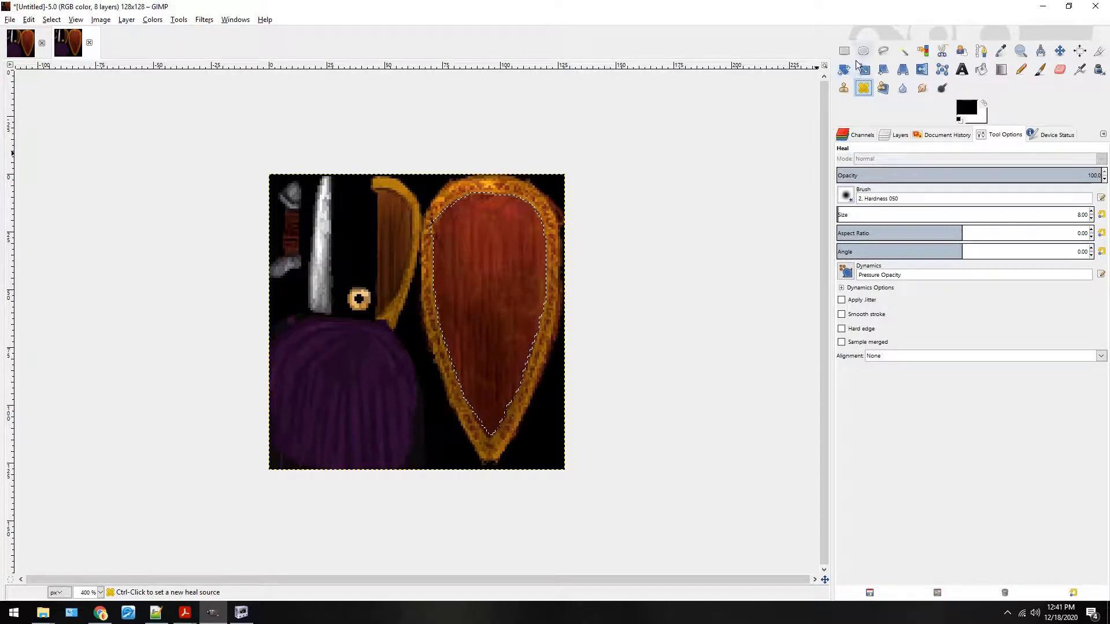
# Select a 13 × 13 px square on the shield and fix Rectangle Select's aspect ratio at 1:1.
pyautogui.press('r')
pyautogui.moveTo(483, 248); pyautogui.dragTo(514, 278)
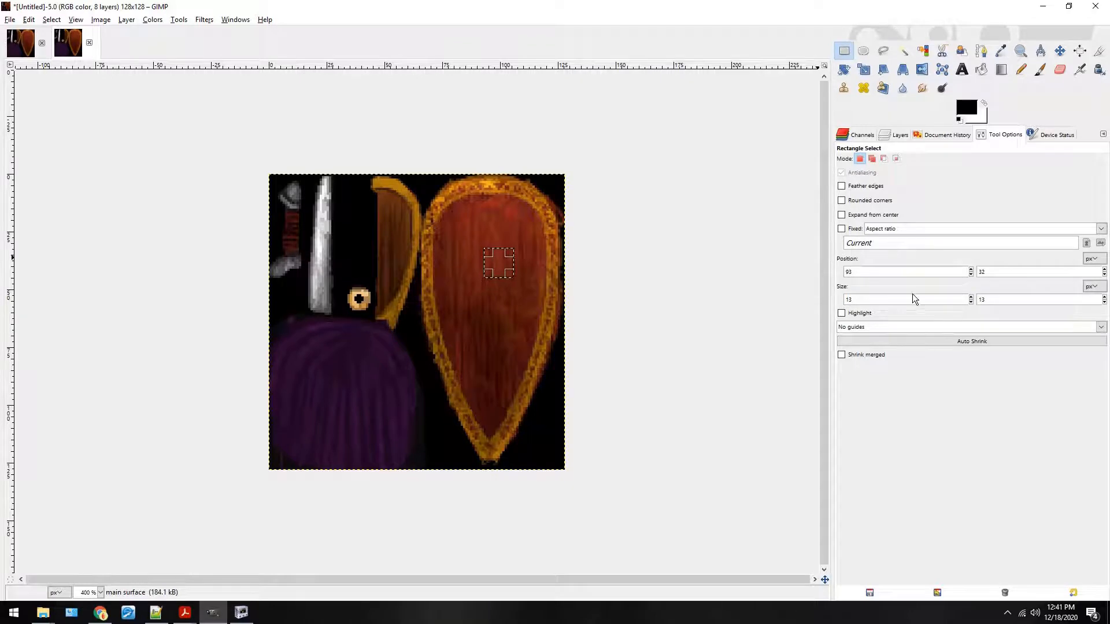
pyautogui.click(841, 229)
pyautogui.click(907, 228)
pyautogui.click(826, 241)
pyautogui.press('Tab')
pyautogui.write('1:1')
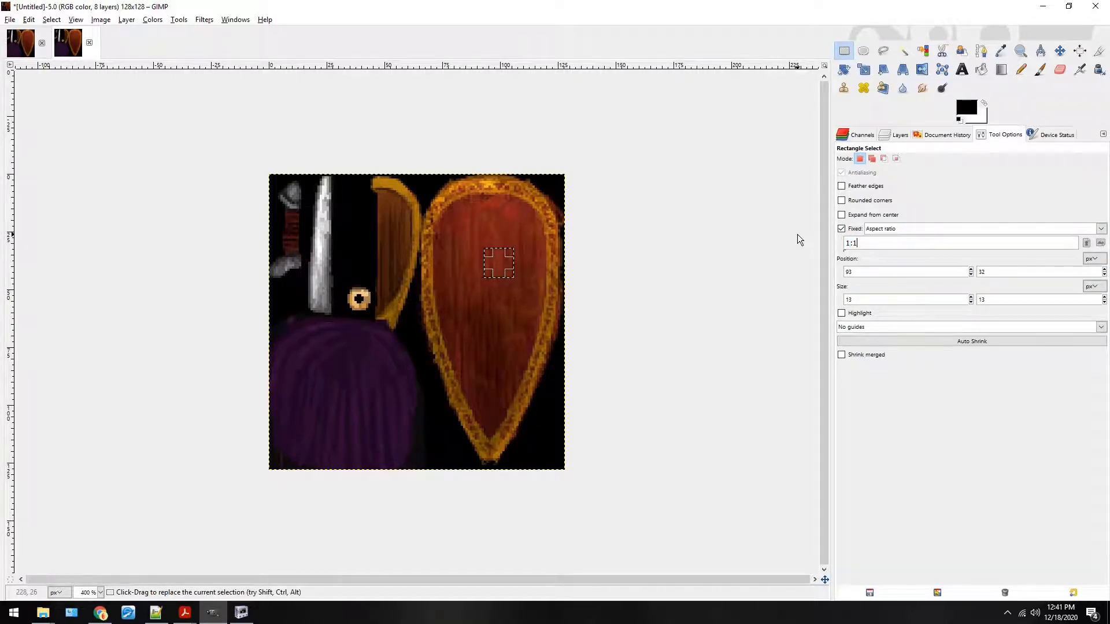
# Select a square of about 27 × 28 px on the shield and try painting it black with the Pencil.
pyautogui.click(766, 375)
pyautogui.moveTo(479, 219); pyautogui.dragTo(503, 281)
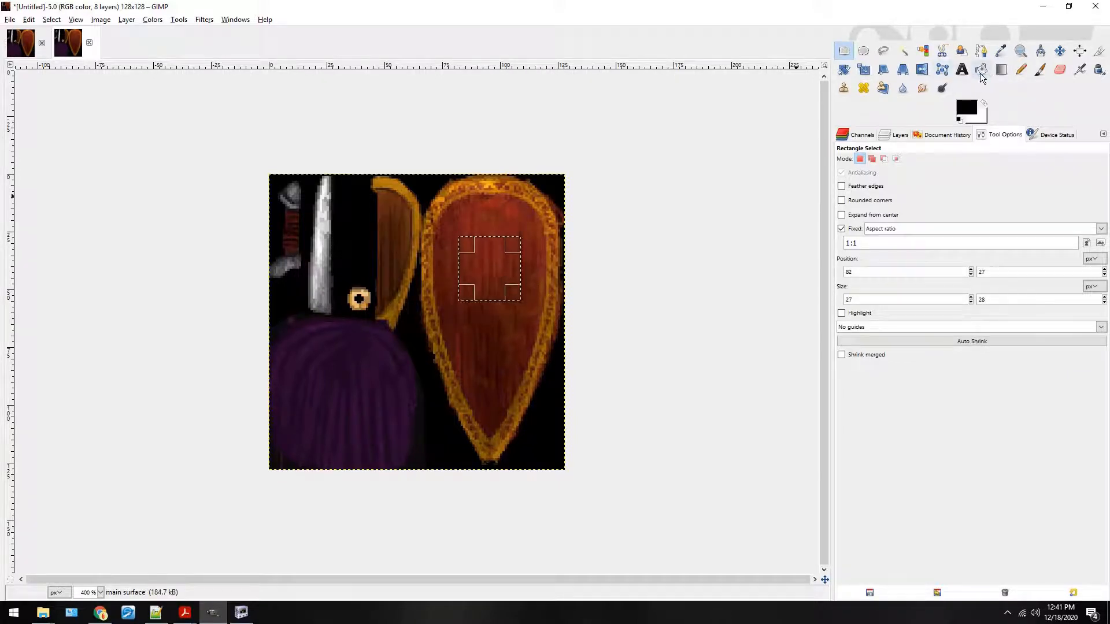
pyautogui.click(1021, 69)
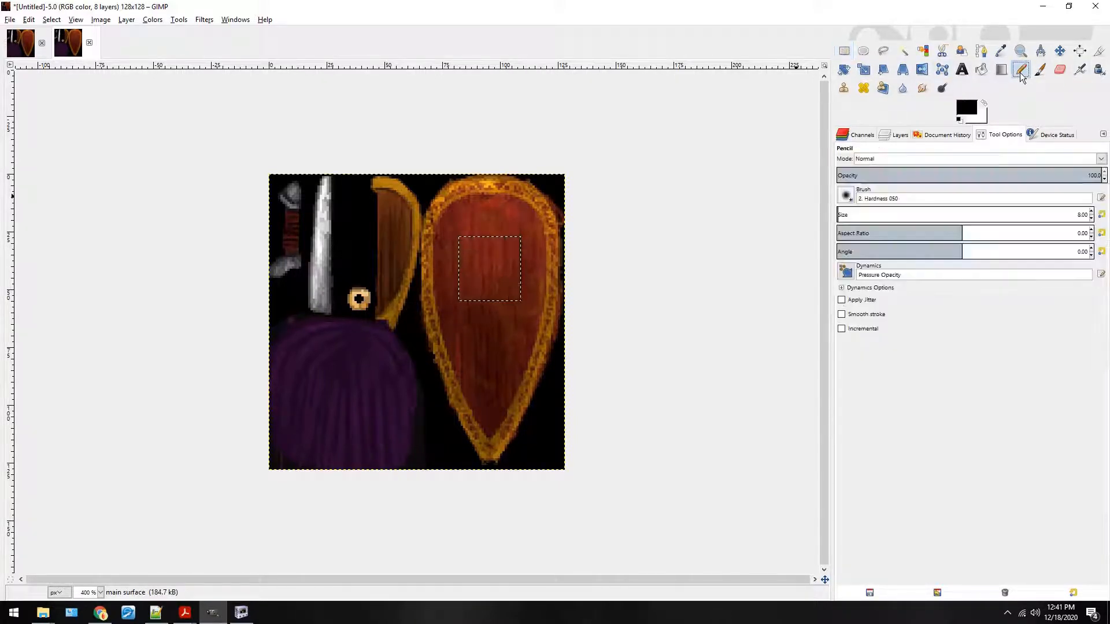
pyautogui.moveTo(454, 264)
pyautogui.mouseDown()
pyautogui.moveTo(557, 206)
pyautogui.moveTo(335, 242)
pyautogui.moveTo(401, 270)
pyautogui.moveTo(478, 237)
pyautogui.moveTo(483, 268)
pyautogui.moveTo(540, 282)
pyautogui.moveTo(594, 281)
pyautogui.mouseUp()
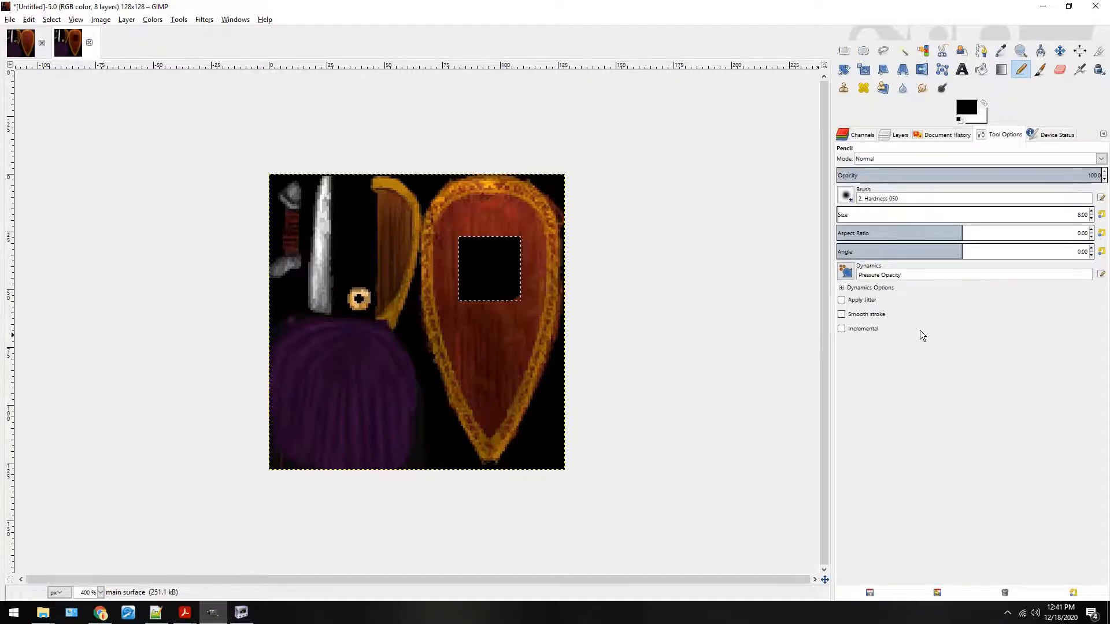
pyautogui.click(516, 299)
pyautogui.hotkey('ctrl', 'z')
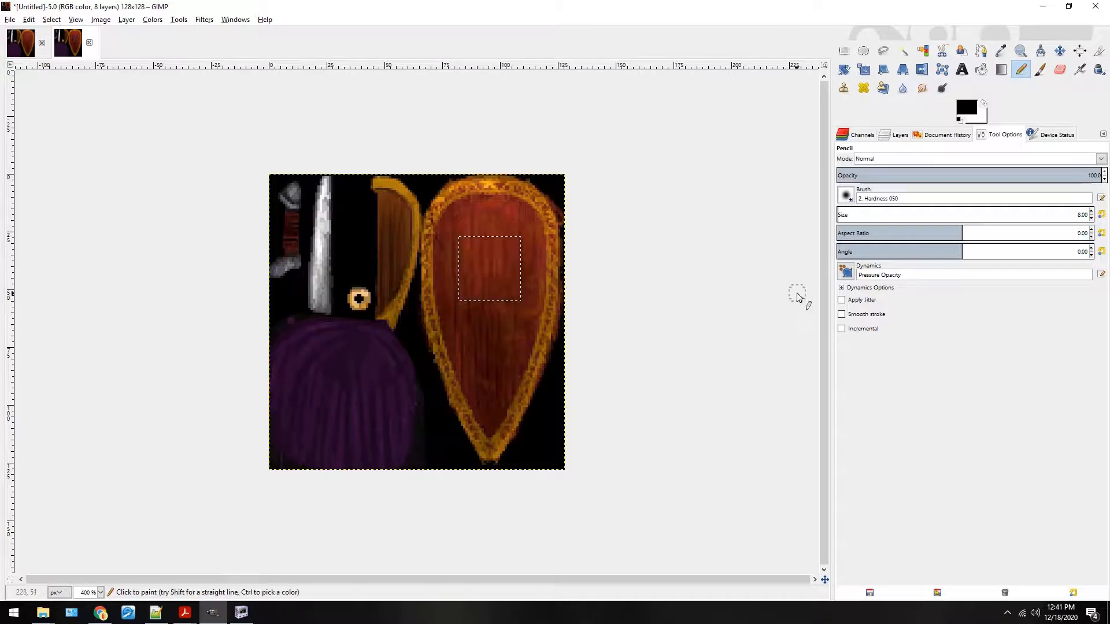
# Clear the square selection on the shield and open the Gfig filter on the duplicate.
pyautogui.click(151, 23)
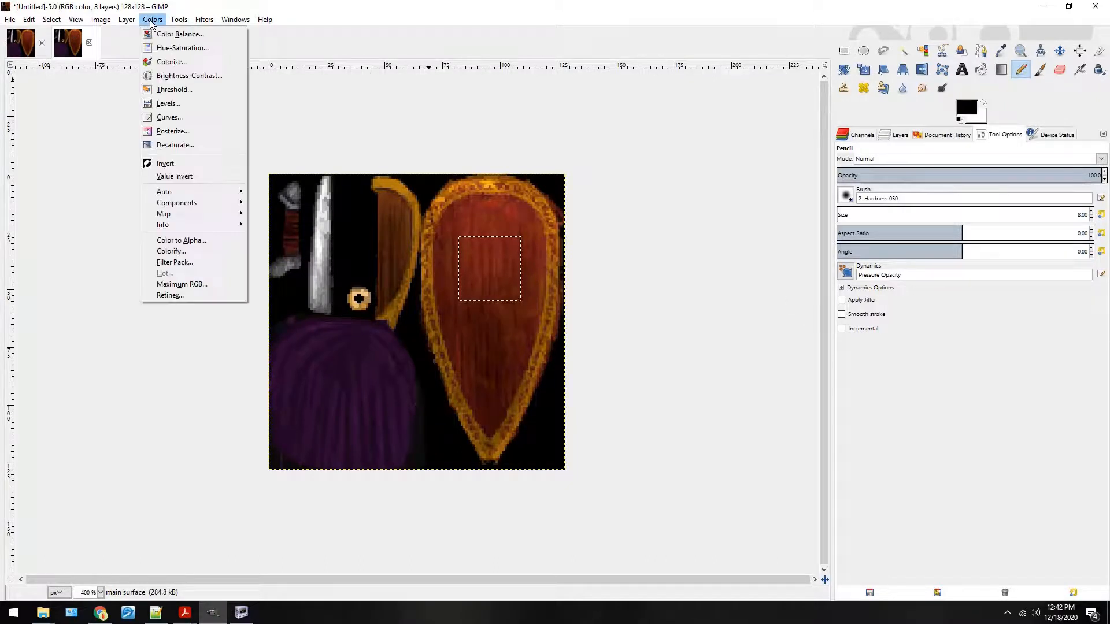
pyautogui.click(267, 21)
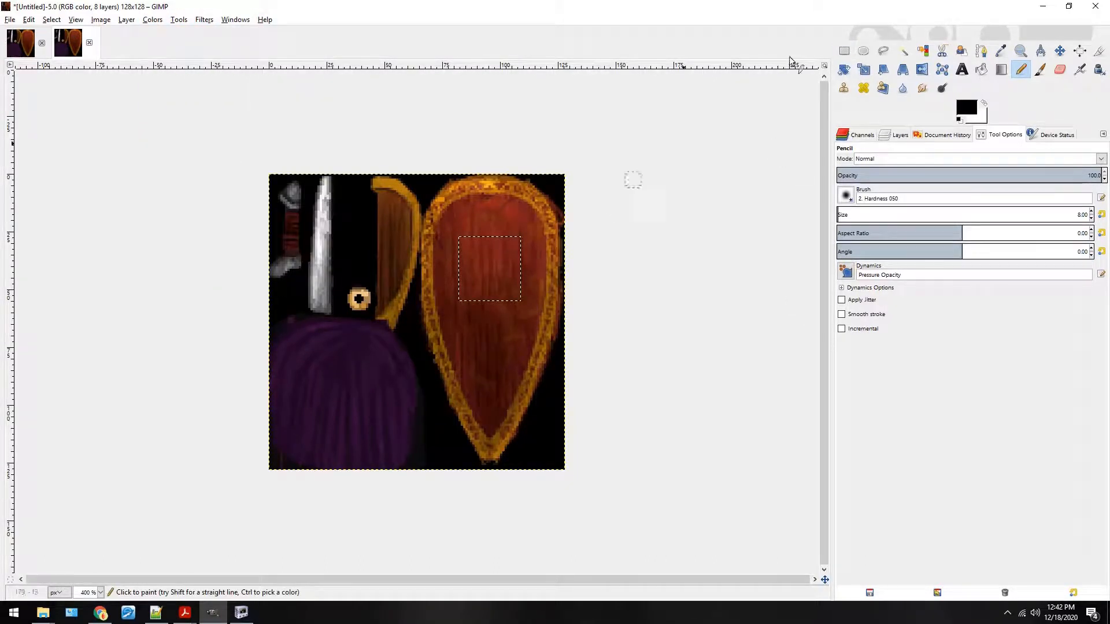
pyautogui.press('r')
pyautogui.click(703, 153)
pyautogui.click(151, 21)
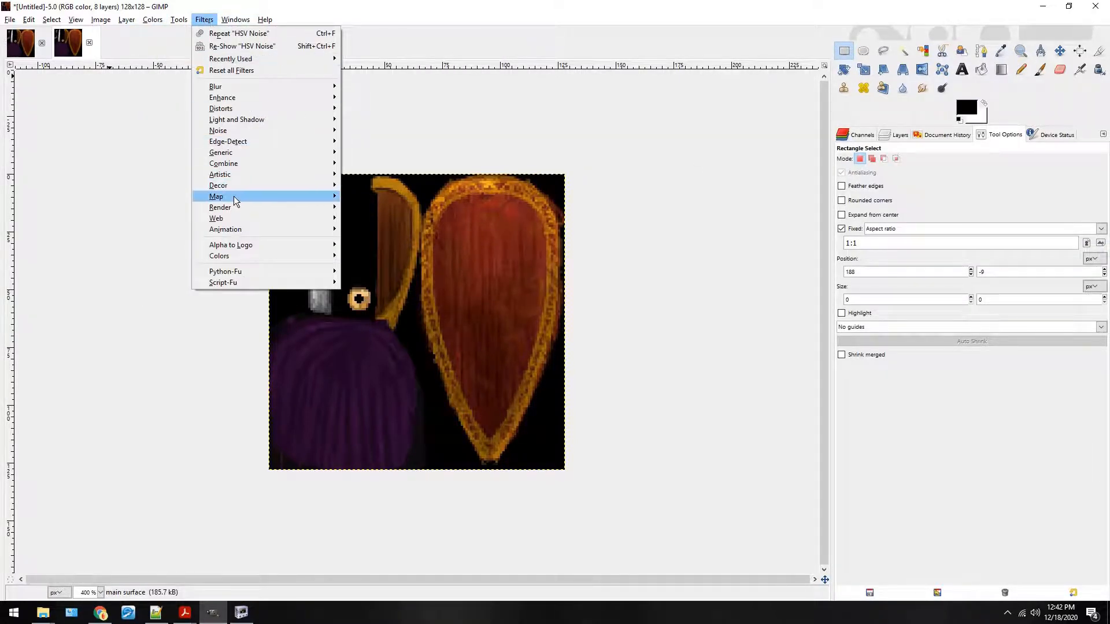
pyautogui.moveTo(237, 206)
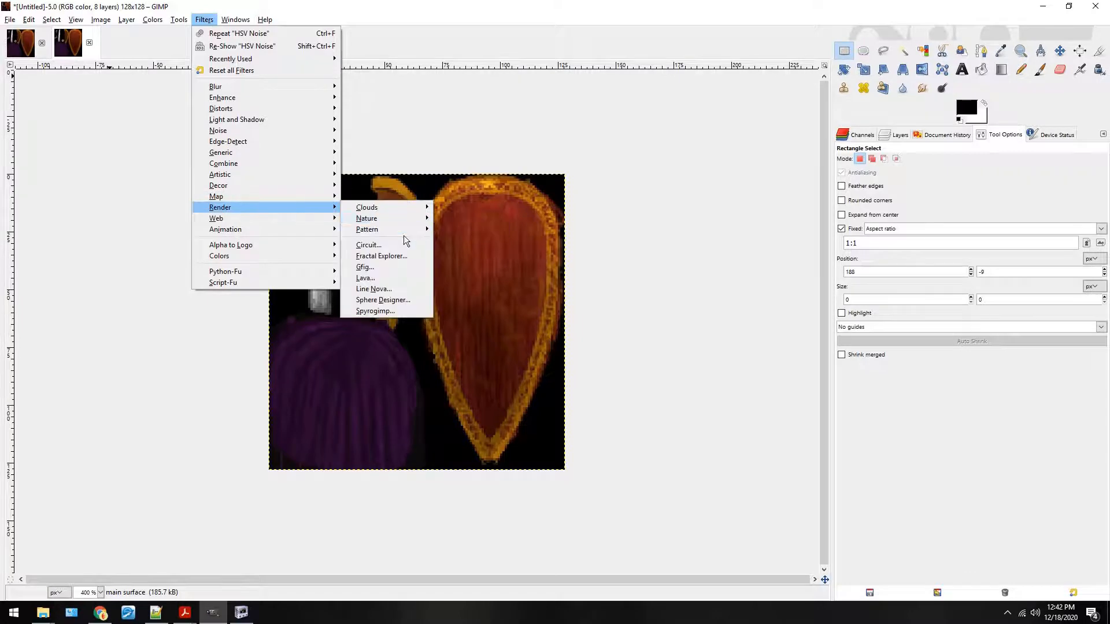
pyautogui.click(395, 266)
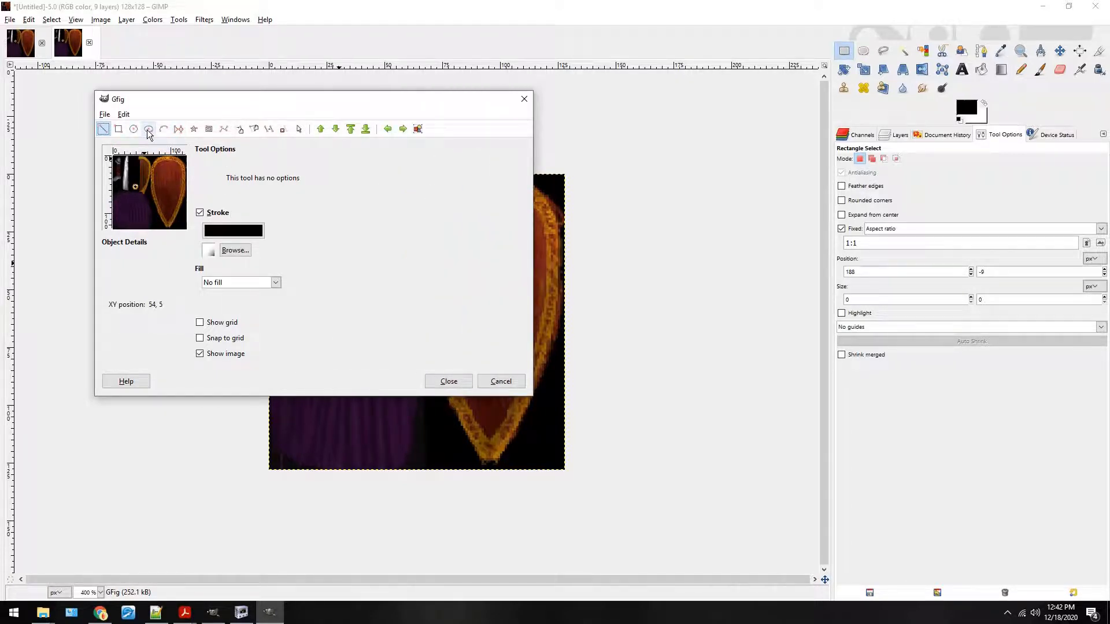
# Try drawing three-sided regular polygons on the shield in Gfig, with Stroke on and with it off.
pyautogui.click(175, 128)
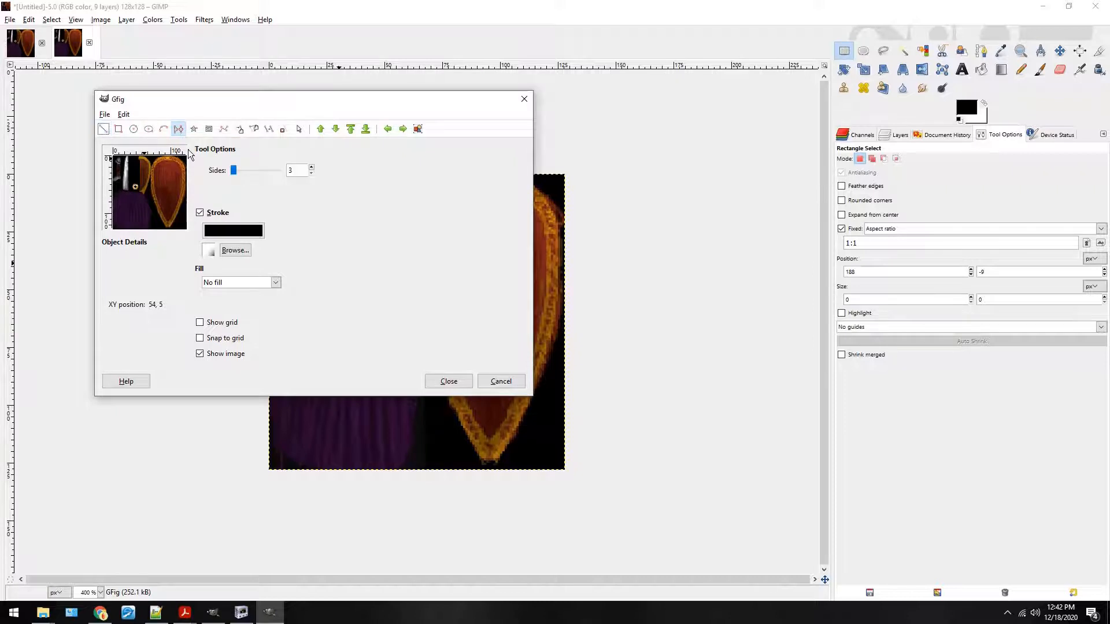
pyautogui.moveTo(166, 181); pyautogui.dragTo(172, 187)
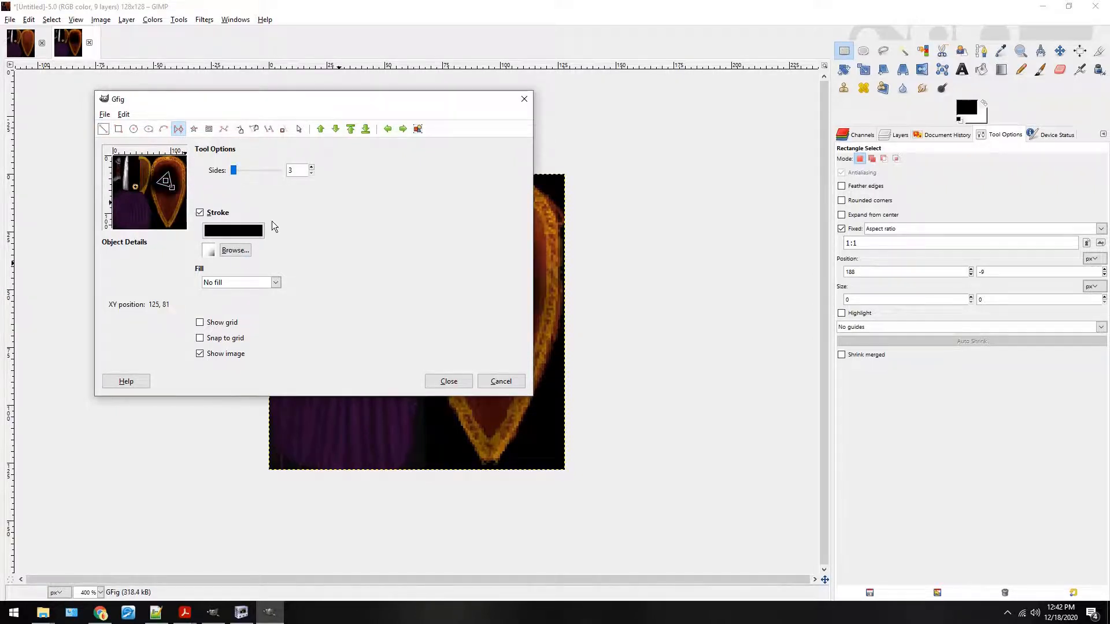
pyautogui.click(226, 214)
pyautogui.moveTo(164, 182)
pyautogui.mouseDown()
pyautogui.moveTo(174, 188)
pyautogui.moveTo(169, 171)
pyautogui.mouseUp()
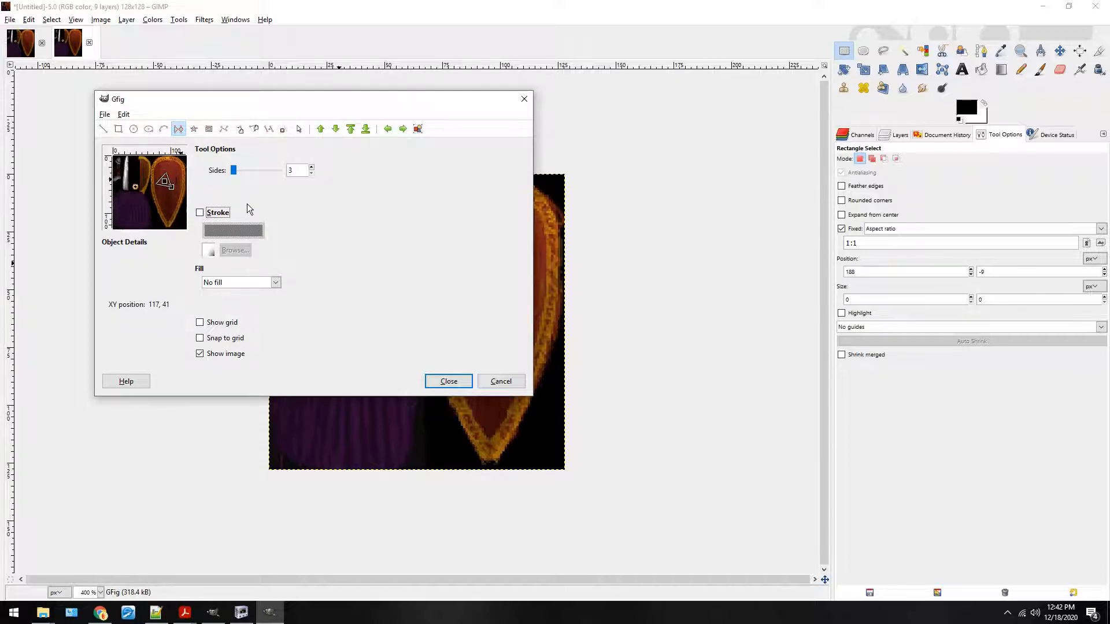
# Turn Stroke back on, try one more triangle on the shield, undo it and cancel Gfig.
pyautogui.click(207, 214)
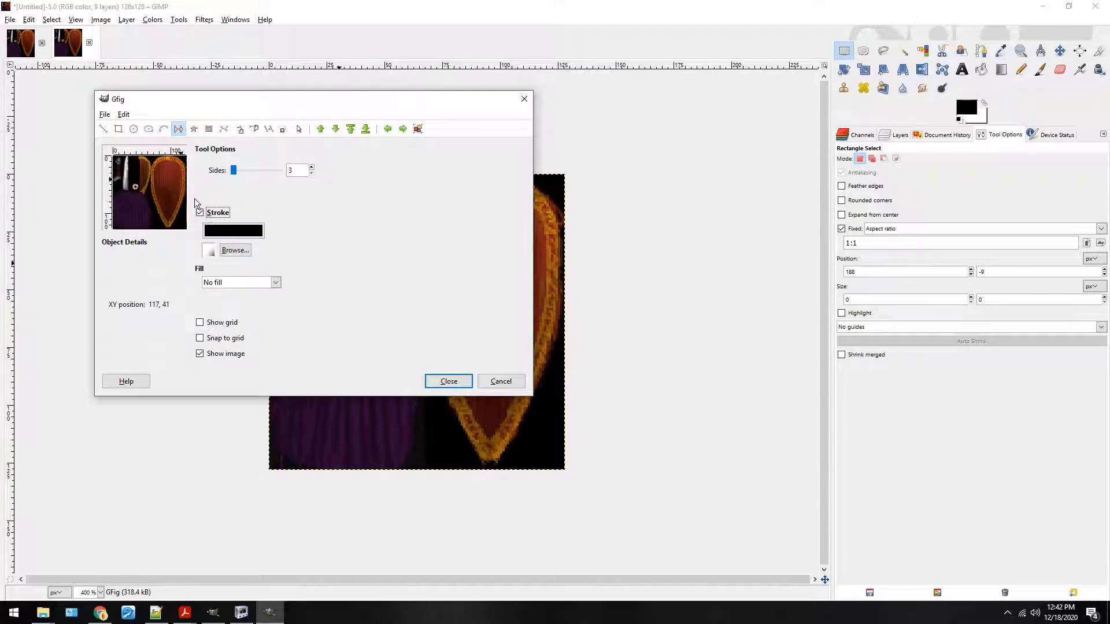
pyautogui.moveTo(162, 177); pyautogui.dragTo(183, 215)
pyautogui.hotkey('ctrl', 'z')
pyautogui.click(124, 114)
pyautogui.moveTo(106, 119)
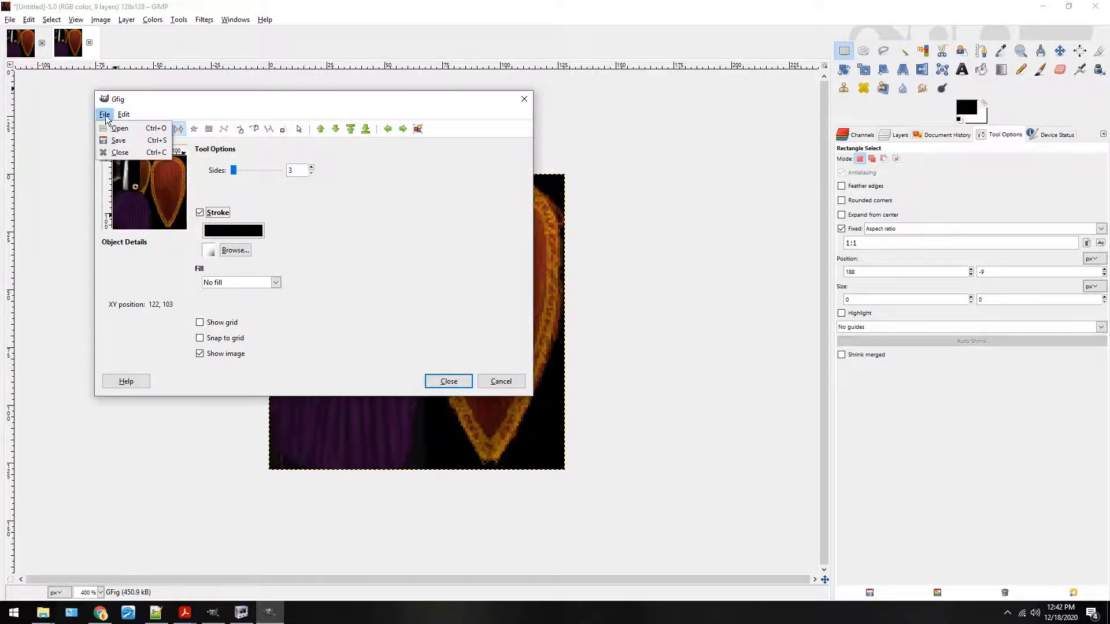
pyautogui.click(428, 345)
pyautogui.click(501, 381)
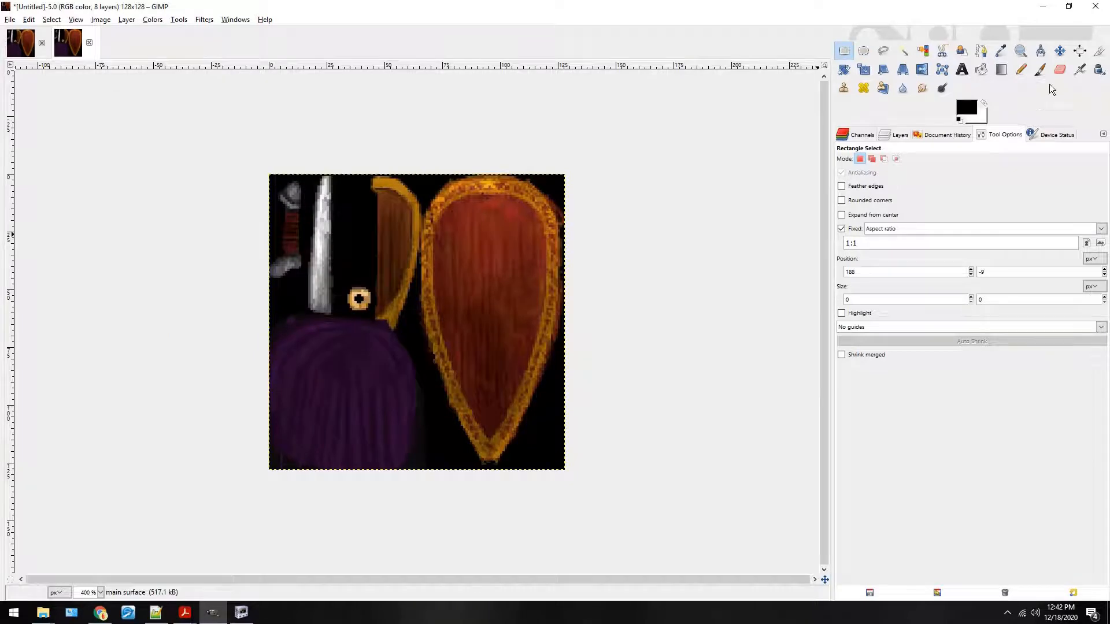
# Set the Pencil size to 1 and reopen the Gfig filter.
pyautogui.click(1021, 70)
pyautogui.moveTo(844, 215); pyautogui.dragTo(830, 216)
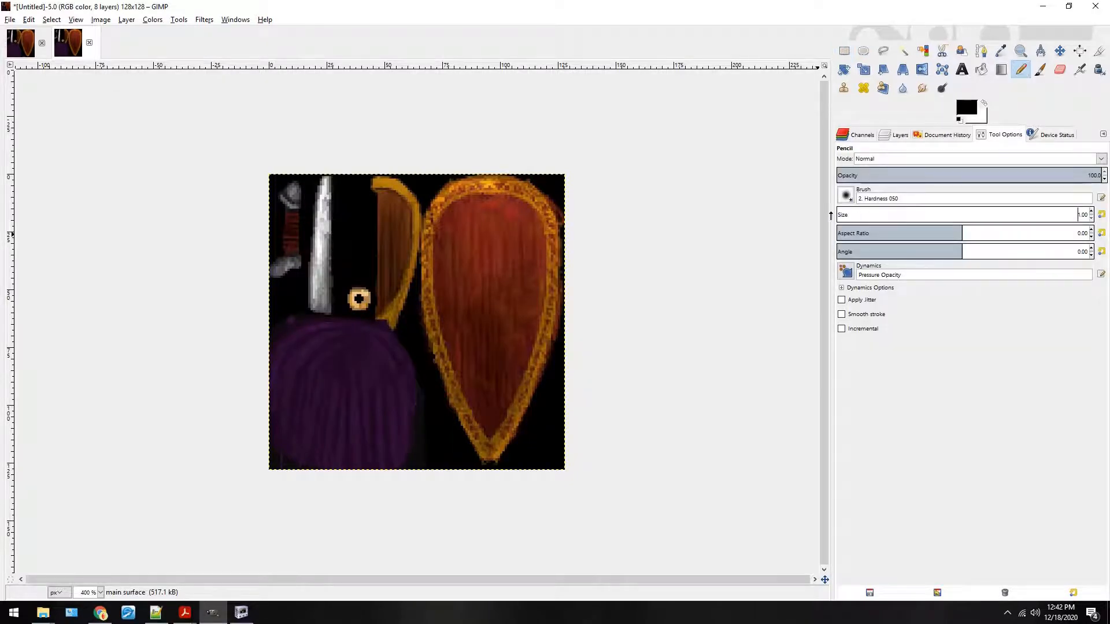
pyautogui.click(204, 19)
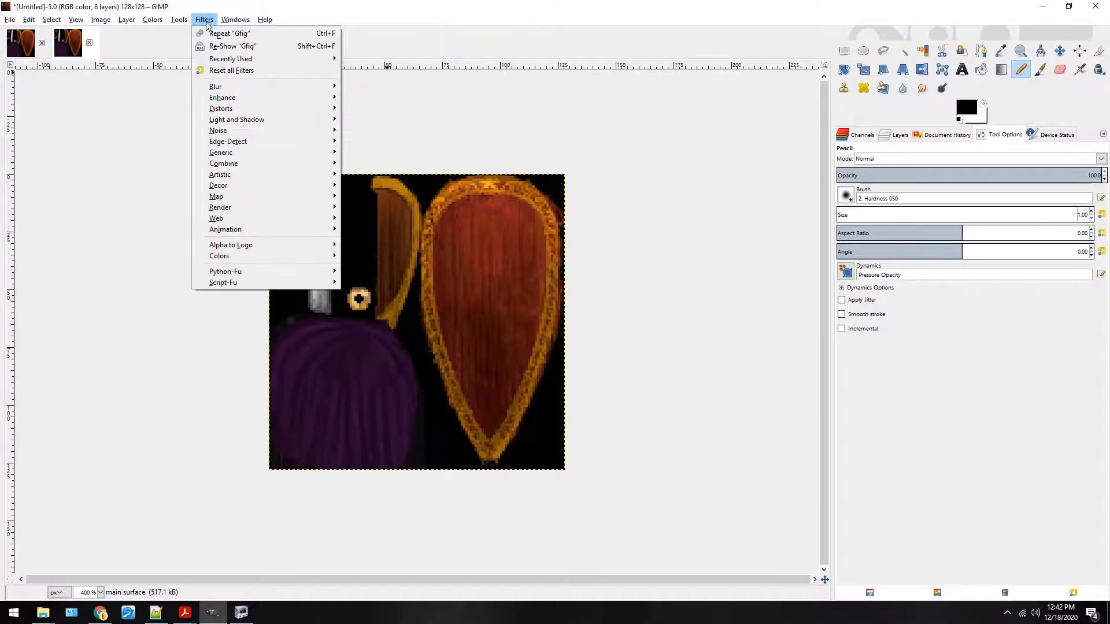
pyautogui.click(223, 51)
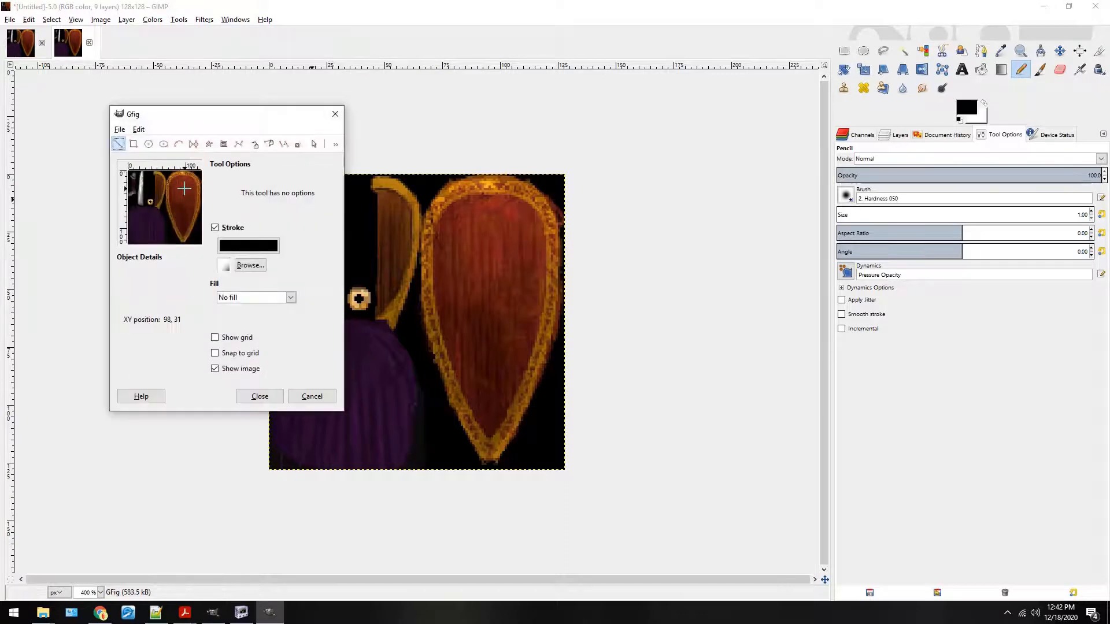
# Try a diagonal line and a rectangle over the texture in Gfig, undoing each, and leave the filter.
pyautogui.moveTo(175, 185); pyautogui.dragTo(191, 208)
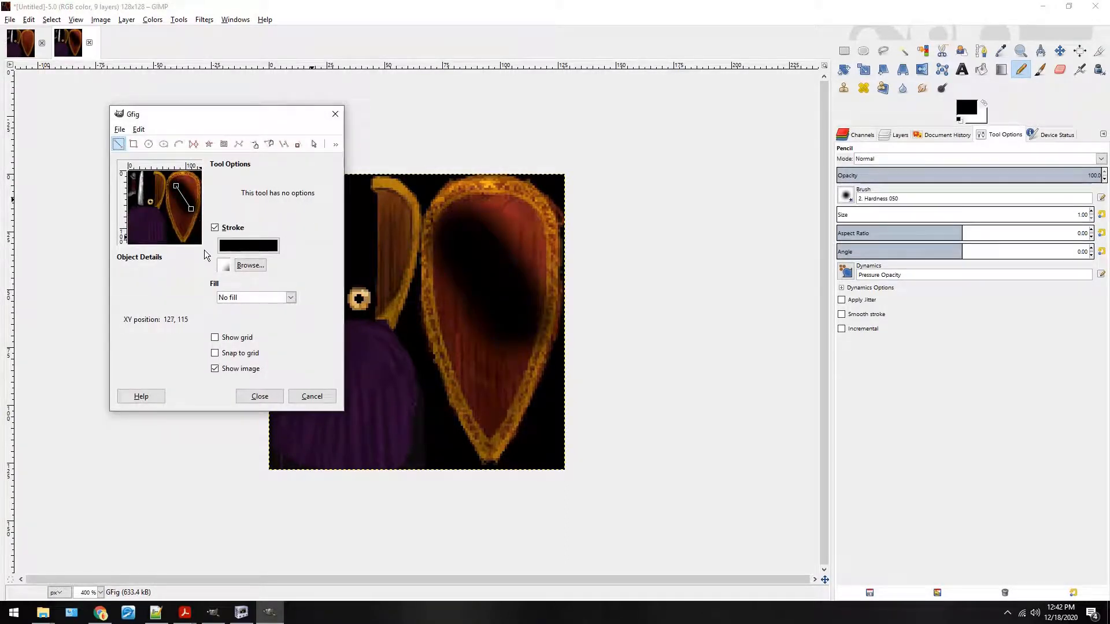
pyautogui.hotkey('ctrl', 'z')
pyautogui.click(134, 144)
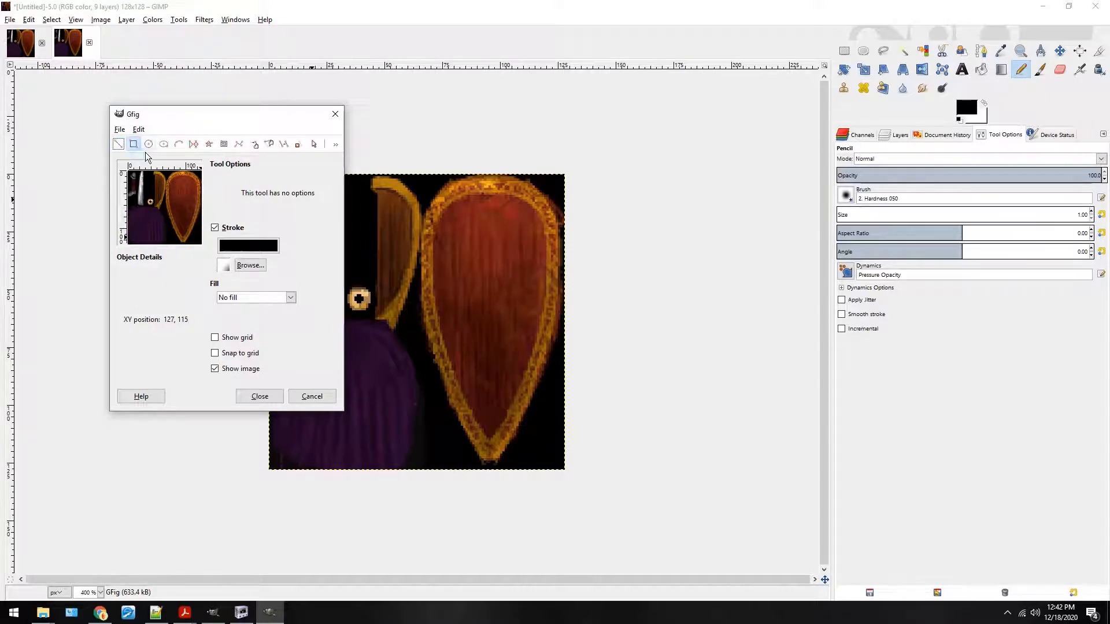
pyautogui.moveTo(171, 186)
pyautogui.mouseDown()
pyautogui.moveTo(199, 201)
pyautogui.moveTo(191, 221)
pyautogui.mouseUp()
pyautogui.hotkey('ctrl', 'z')
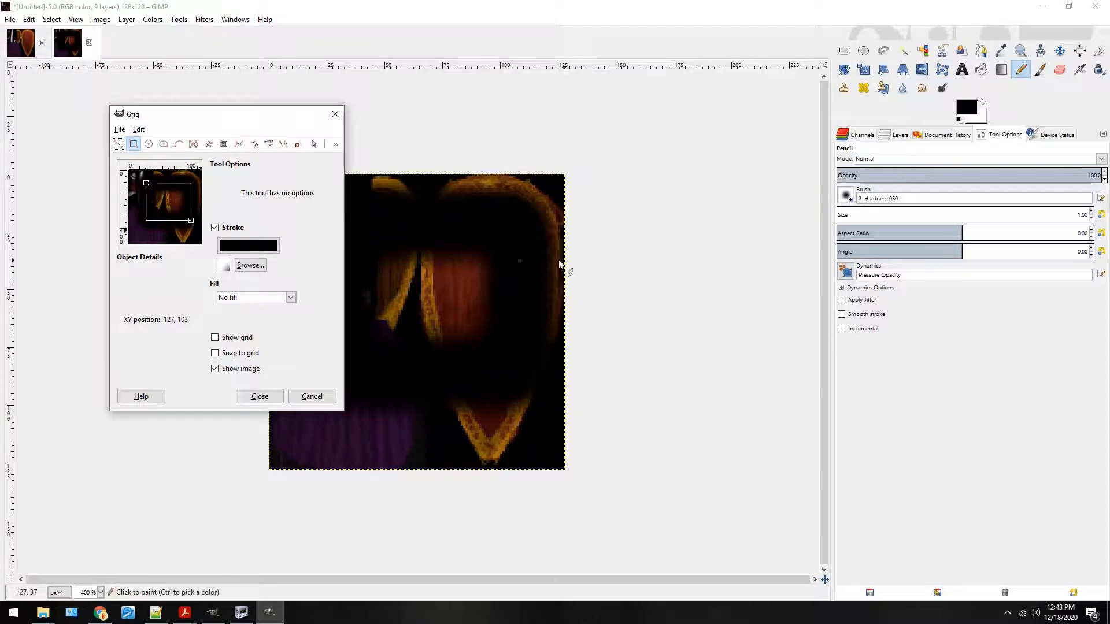
pyautogui.hotkey('ctrl', 'z')
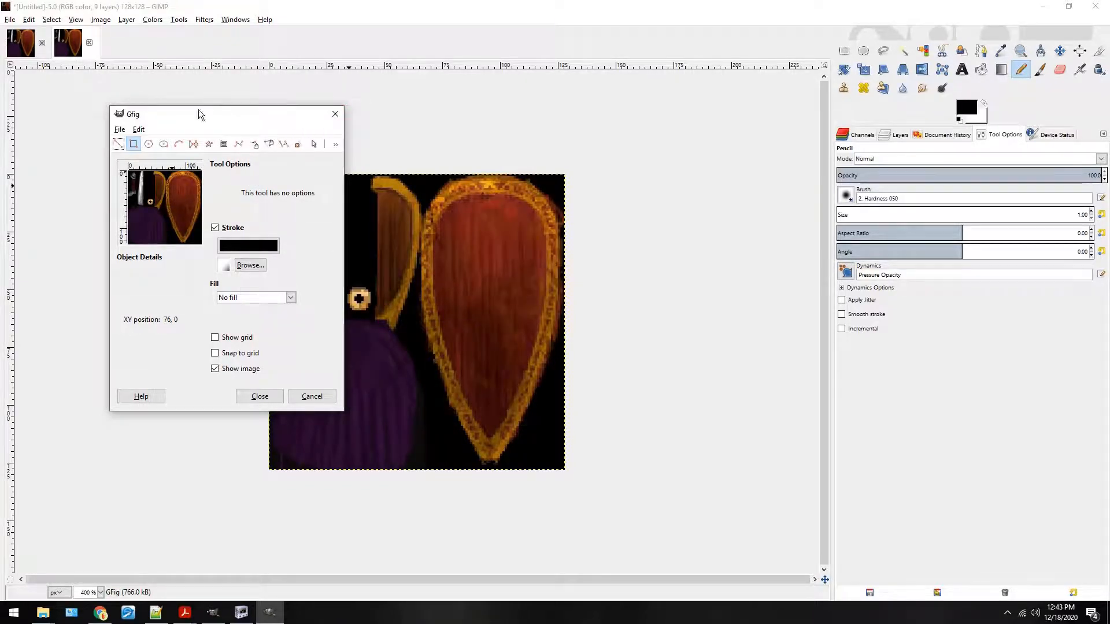
pyautogui.press('Escape')
# Create a blank image from the 800x600 template.
pyautogui.click(28, 19)
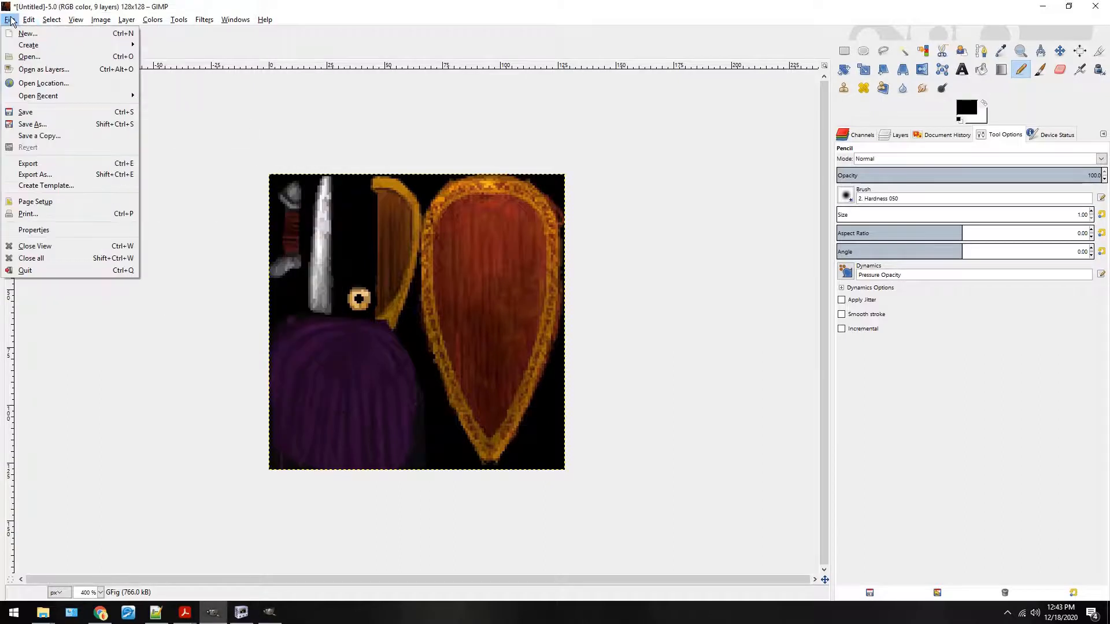
pyautogui.click(23, 33)
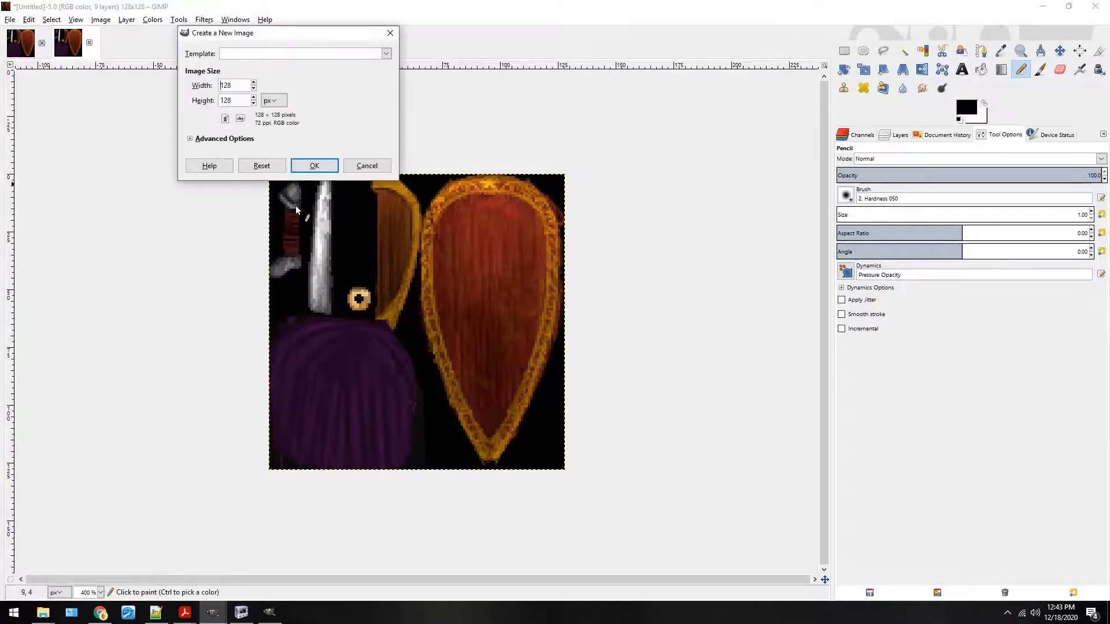
pyautogui.click(250, 52)
pyautogui.click(270, 95)
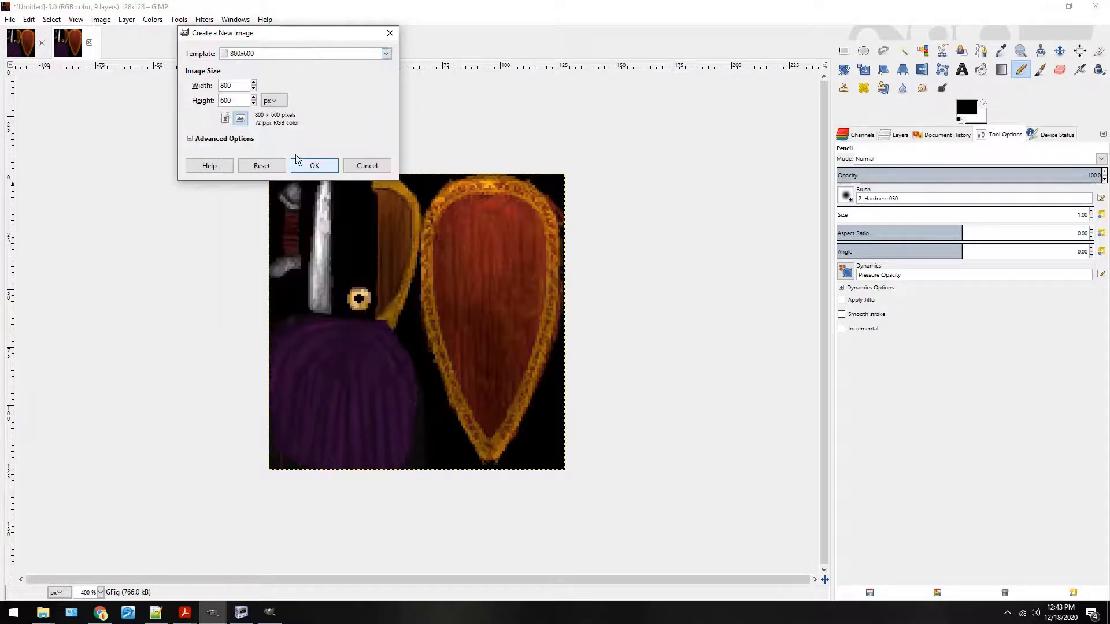
pyautogui.click(333, 164)
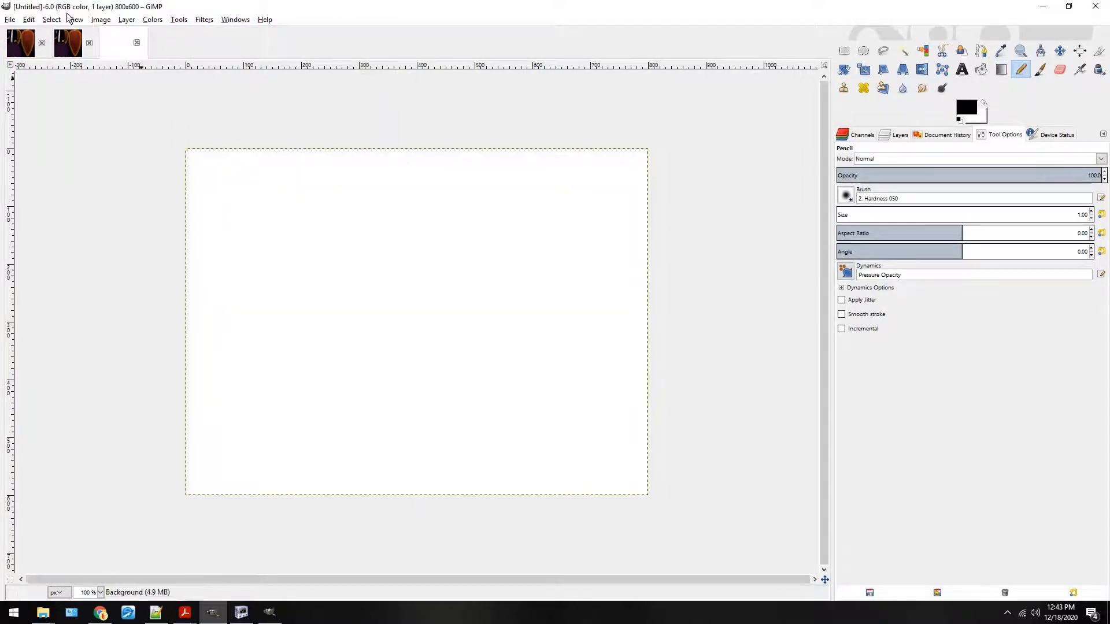
# Open Gfig on the blank image and try out the side count of the regular polygon tool.
pyautogui.click(204, 20)
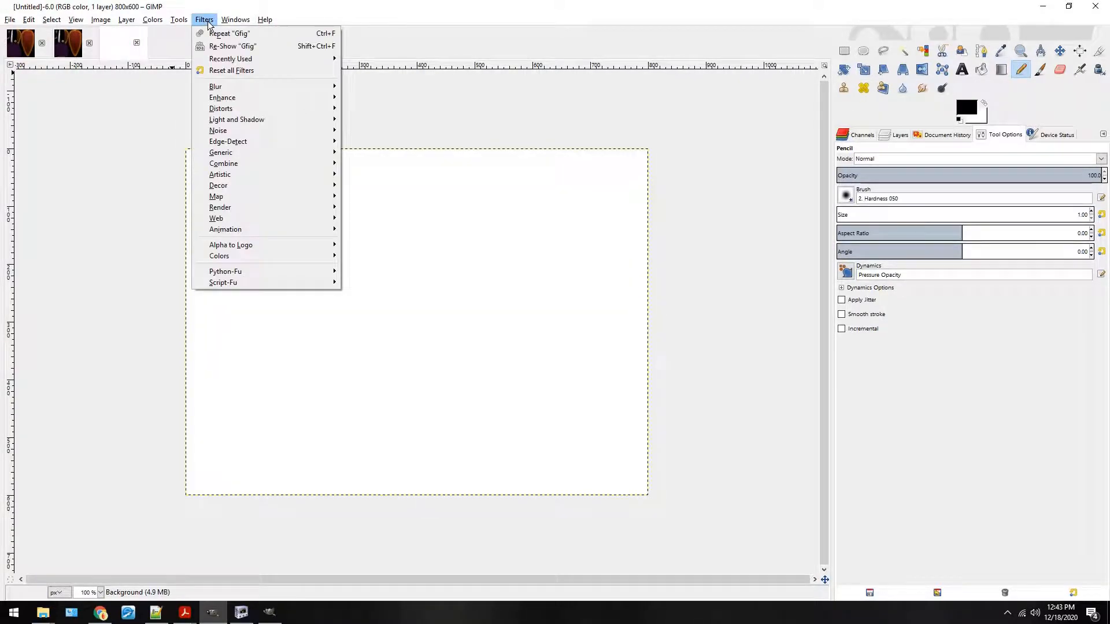
pyautogui.click(246, 45)
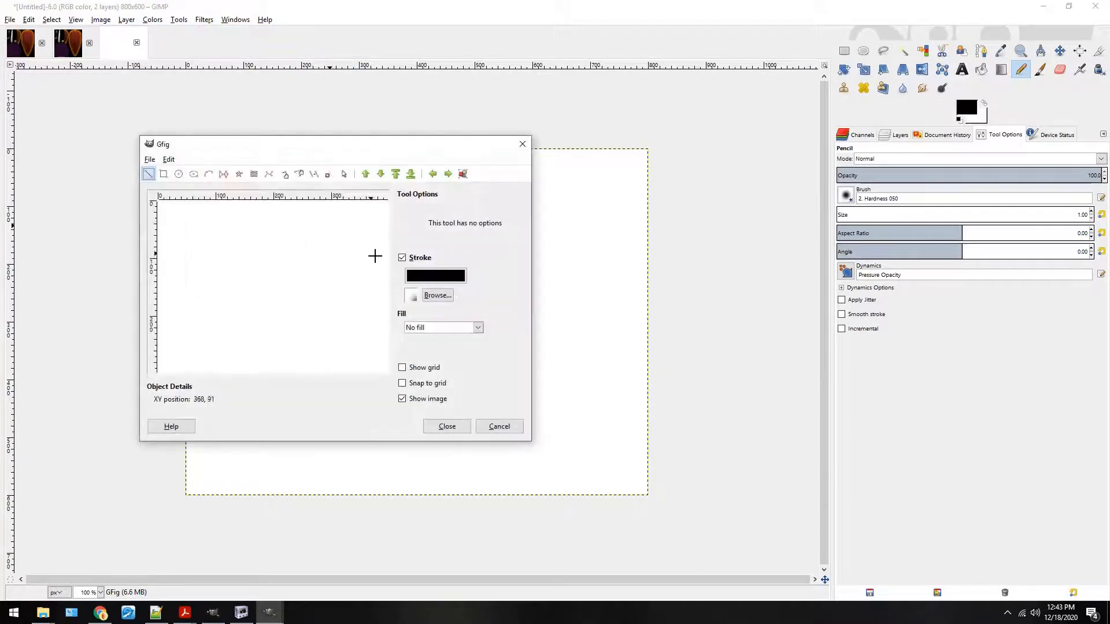
pyautogui.click(224, 174)
pyautogui.moveTo(437, 215); pyautogui.dragTo(436, 220)
pyautogui.click(514, 212)
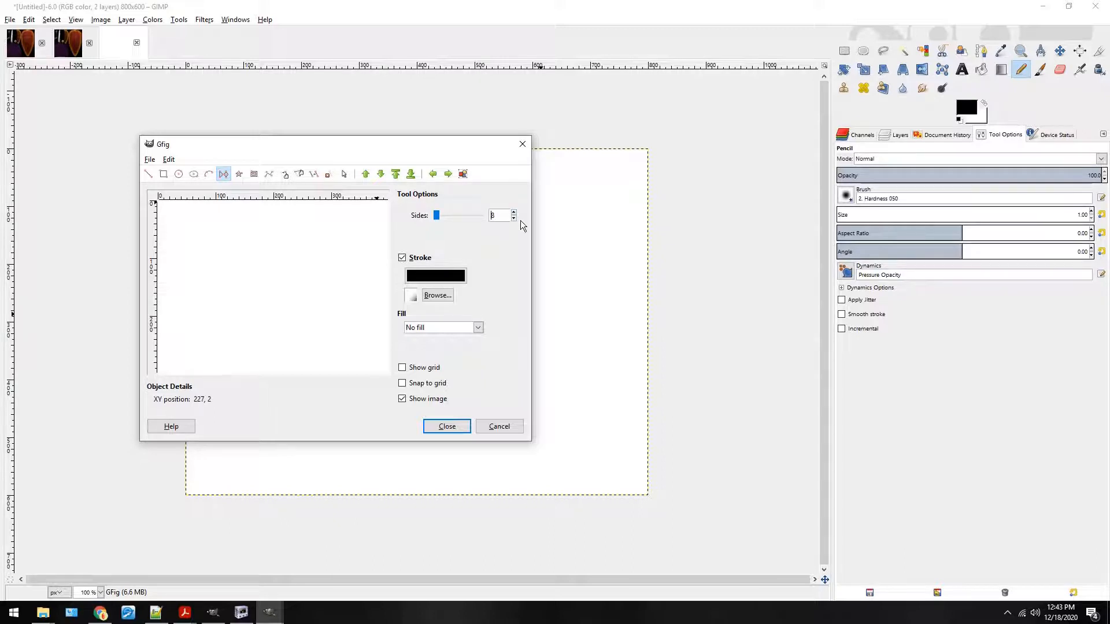
pyautogui.click(512, 219)
# Try drawing large circles of different sizes and positions in Gfig, undoing each one.
pyautogui.click(178, 174)
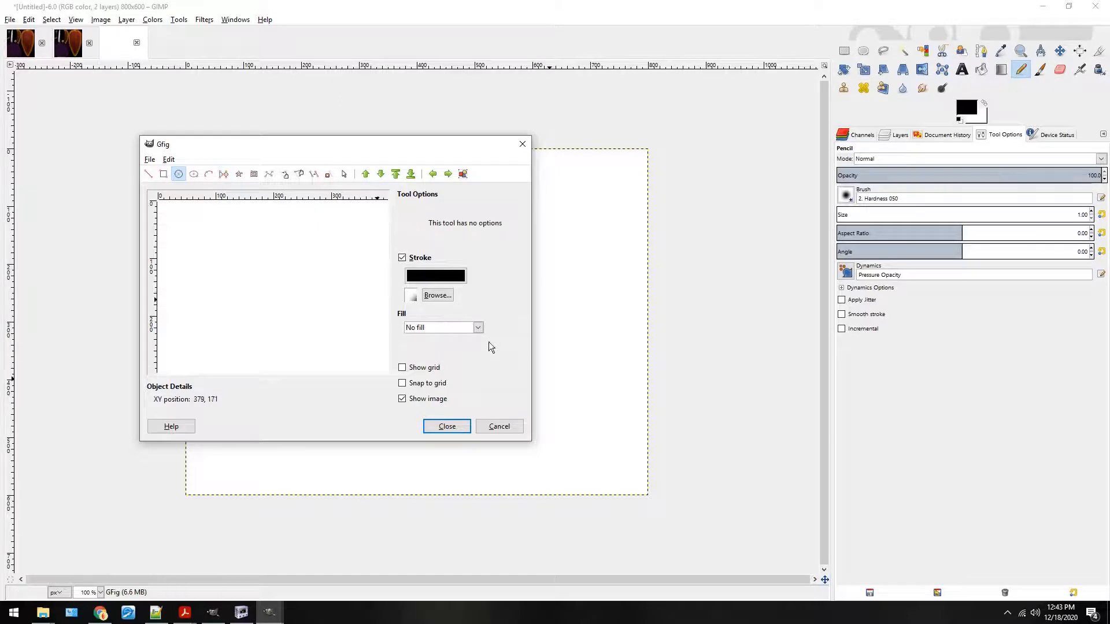
pyautogui.moveTo(242, 254); pyautogui.dragTo(307, 299)
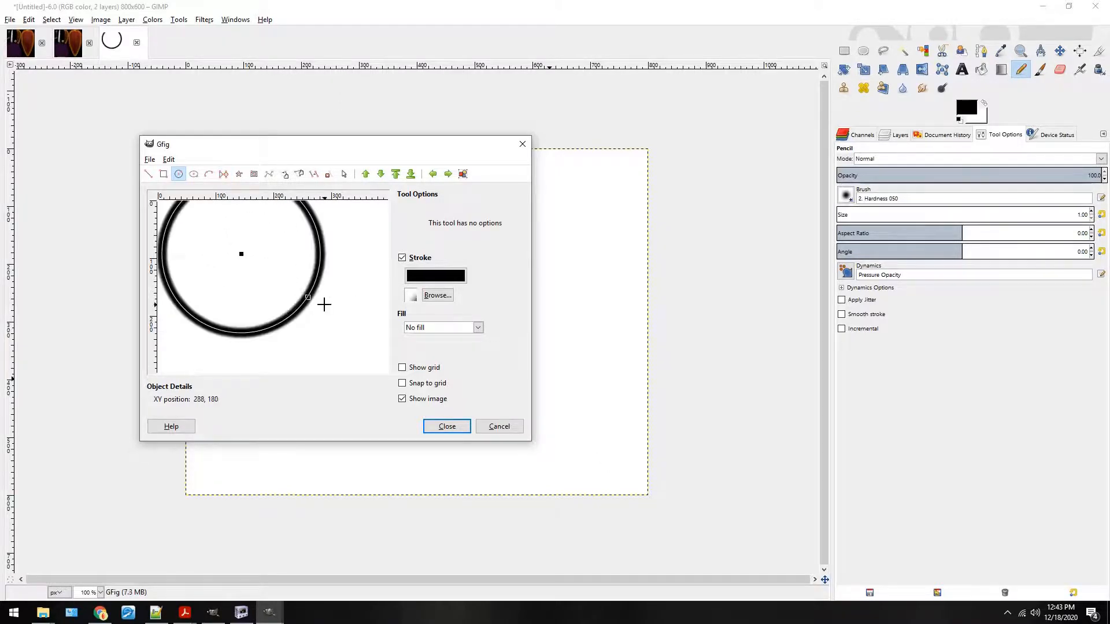
pyautogui.hotkey('ctrl', 'z')
pyautogui.moveTo(261, 278)
pyautogui.mouseDown()
pyautogui.moveTo(334, 322)
pyautogui.moveTo(332, 307)
pyautogui.moveTo(354, 342)
pyautogui.mouseUp()
pyautogui.hotkey('ctrl', 'z')
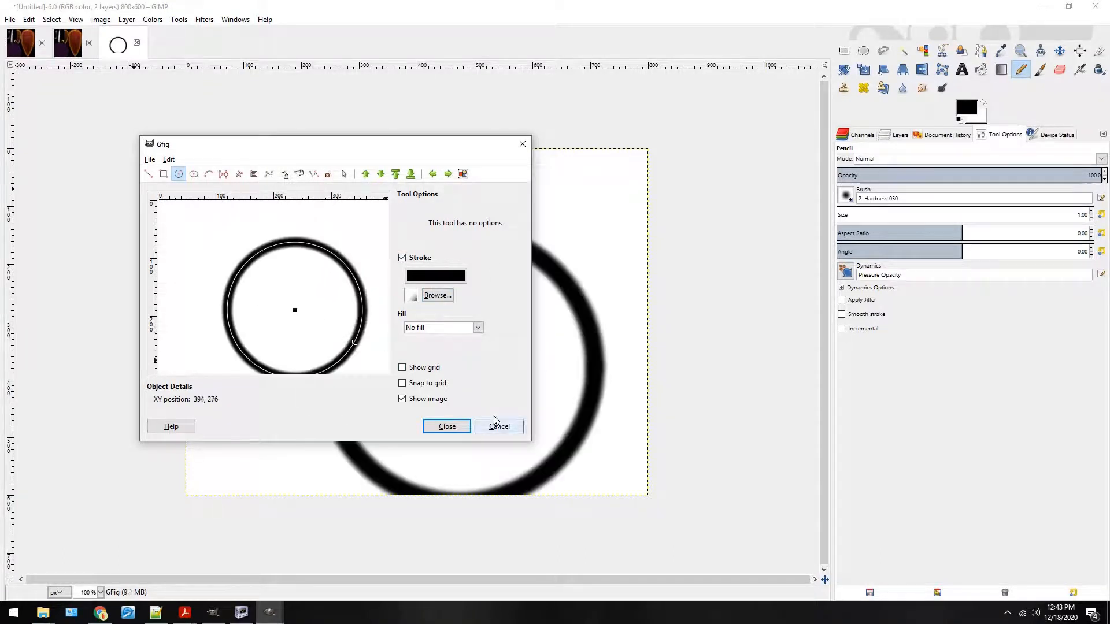
pyautogui.hotkey('ctrl', 'z')
# Draw a smaller stroked circle in the Gfig preview and give it a black Color fill.
pyautogui.moveTo(297, 277); pyautogui.dragTo(339, 304)
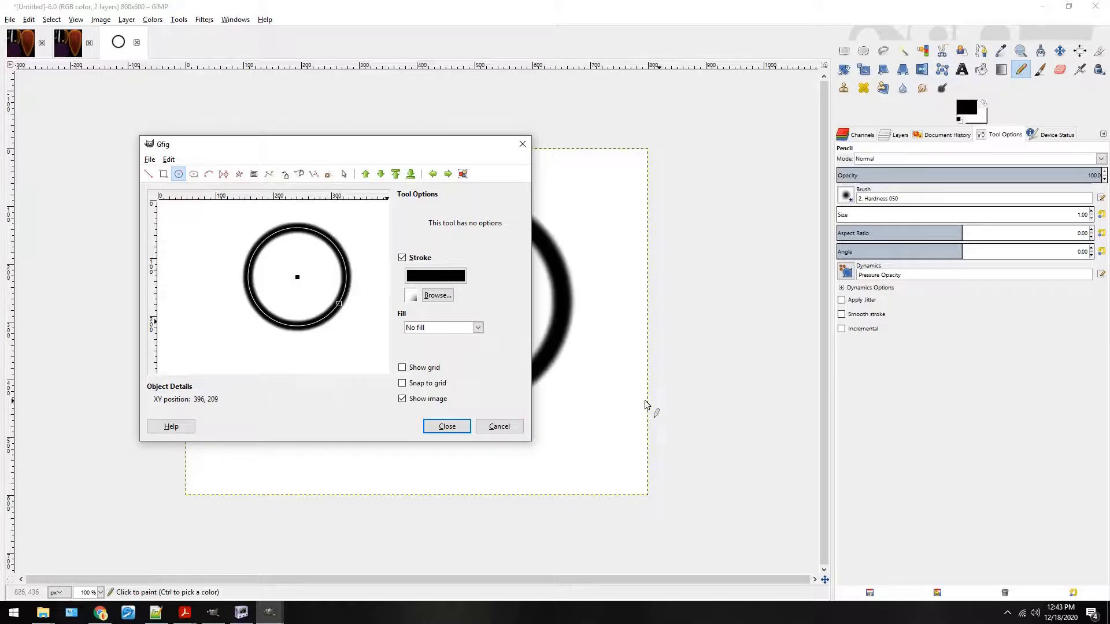
pyautogui.click(438, 328)
pyautogui.click(442, 352)
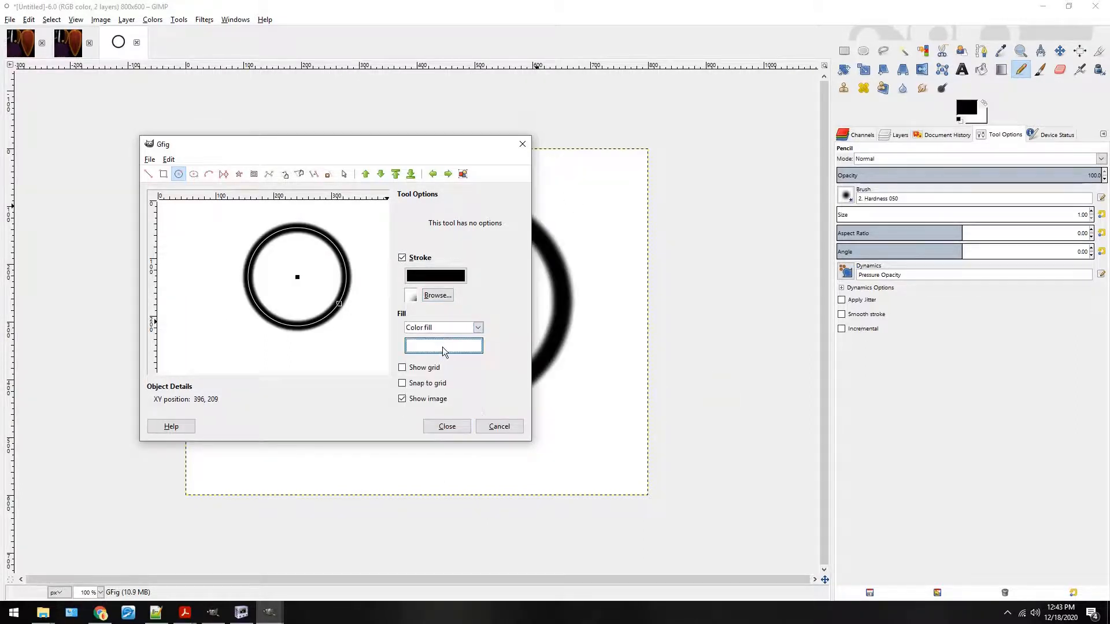
pyautogui.click(442, 347)
pyautogui.click(324, 356)
pyautogui.click(353, 384)
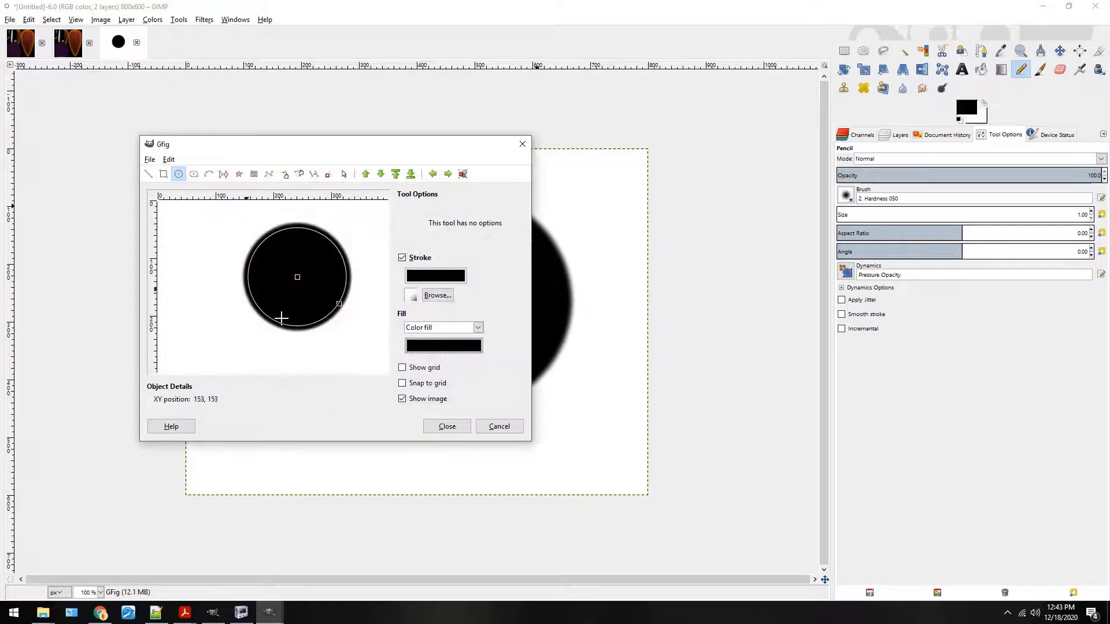
# Undo the black-filled circle and another trial circle, and set the Gfig fill colour to blue 324ac3.
pyautogui.hotkey('ctrl', 'z')
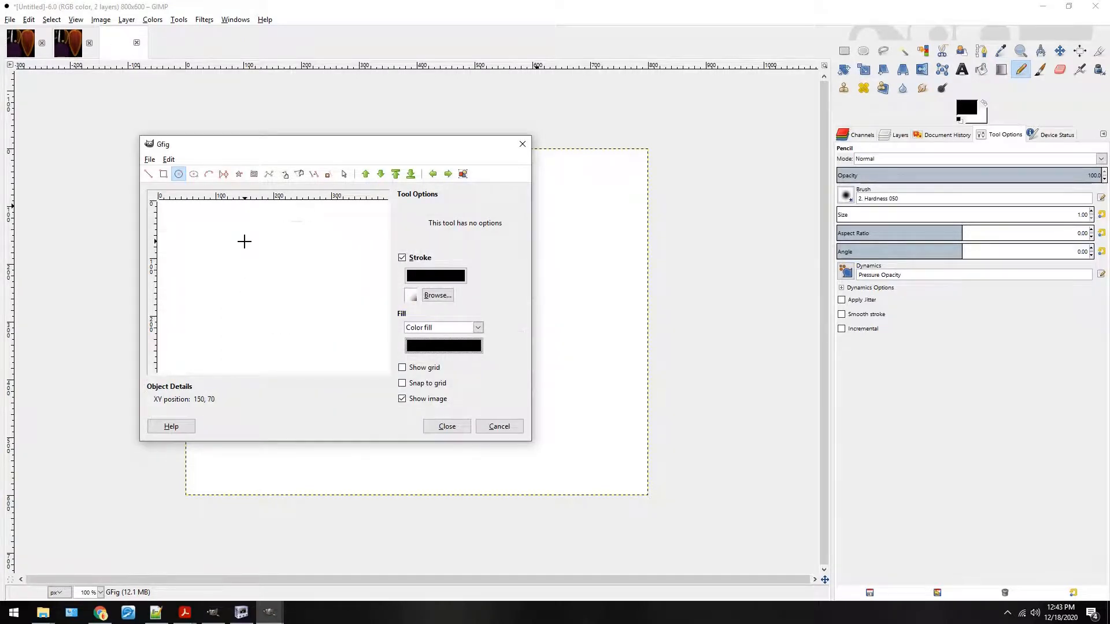
pyautogui.moveTo(244, 241); pyautogui.dragTo(267, 266)
pyautogui.hotkey('ctrl', 'z')
pyautogui.click(453, 344)
pyautogui.click(334, 293)
pyautogui.click(303, 276)
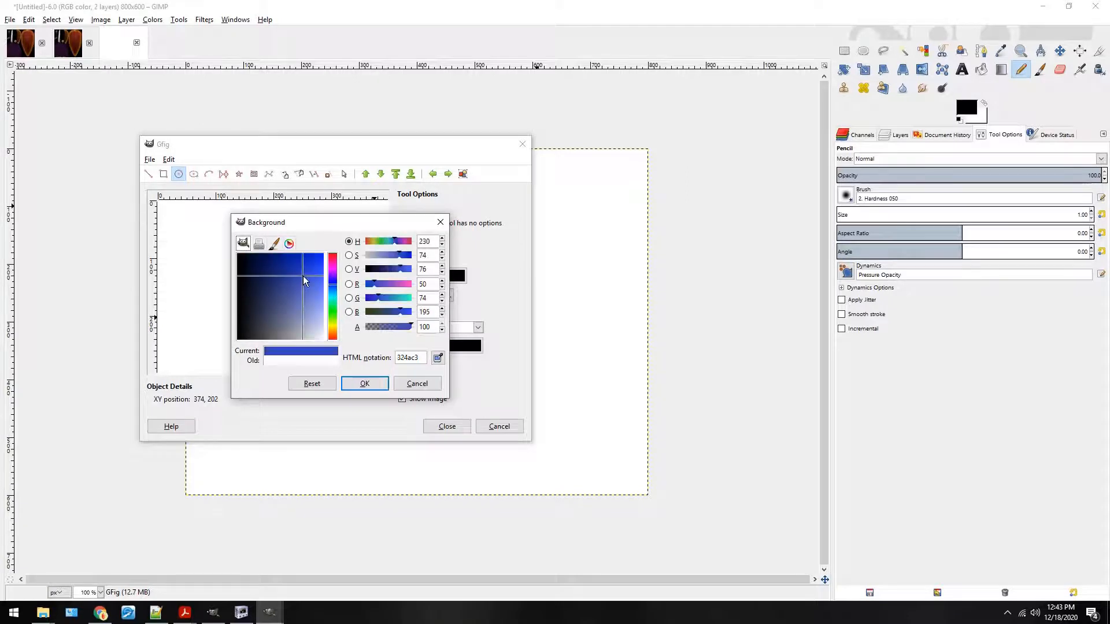
pyautogui.click(347, 383)
# Try out two blue-filled, black-stroked circles in the Gfig preview, undoing the first and discarding the Gfig drawing.
pyautogui.moveTo(299, 293); pyautogui.dragTo(328, 308)
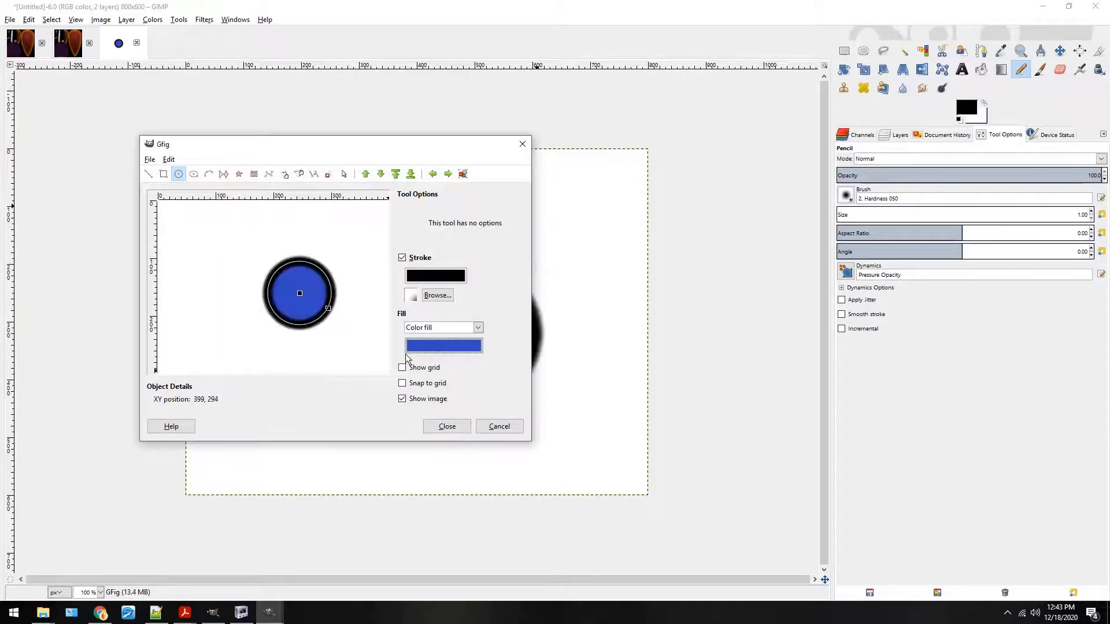
pyautogui.hotkey('ctrl', 'z')
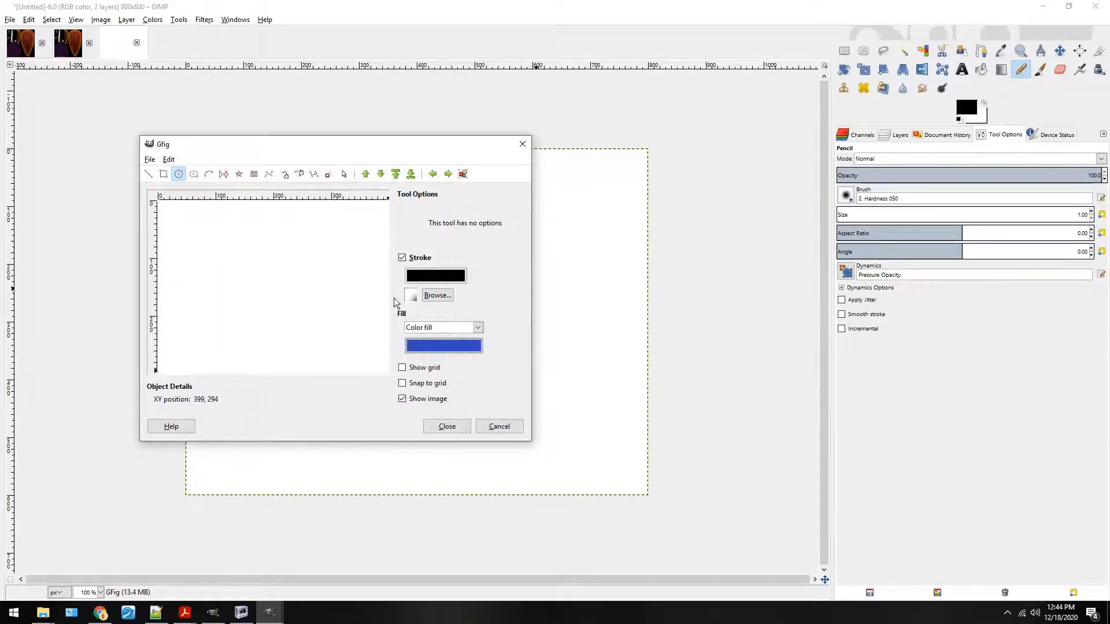
pyautogui.moveTo(291, 256); pyautogui.dragTo(319, 291)
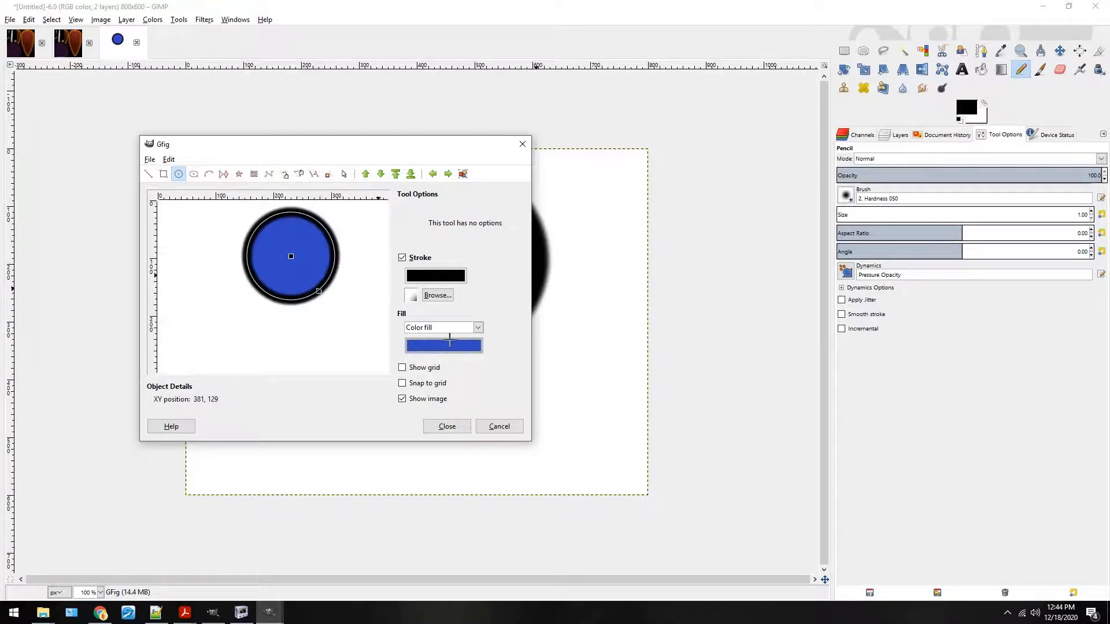
pyautogui.click(500, 431)
# Reopen Gfig with its last settings and try out a short diagonal line, undoing it.
pyautogui.click(208, 21)
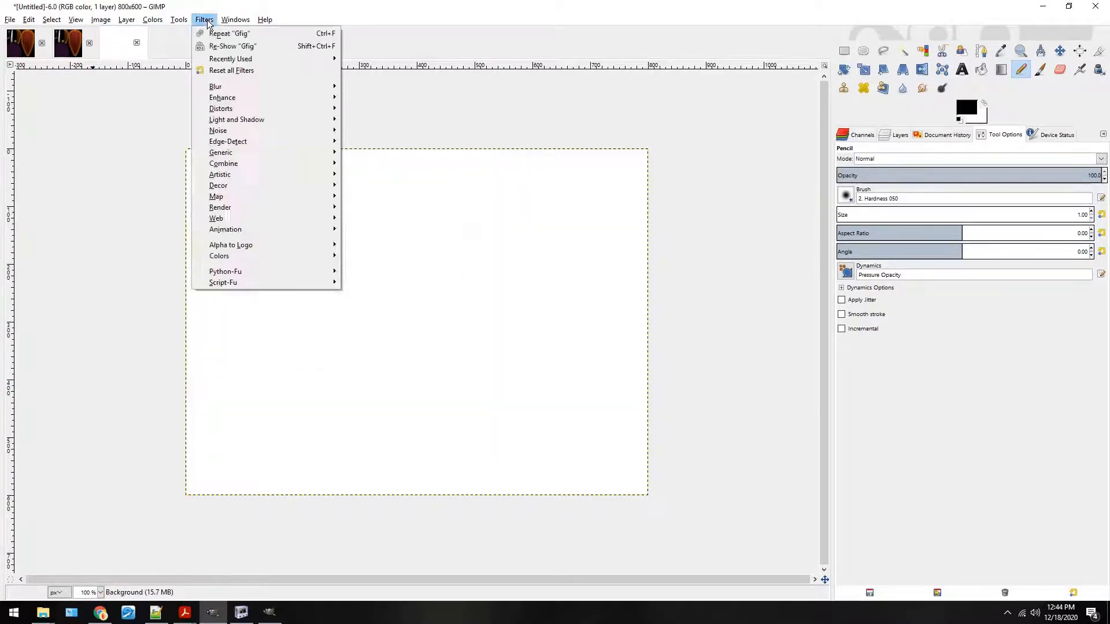
pyautogui.click(232, 46)
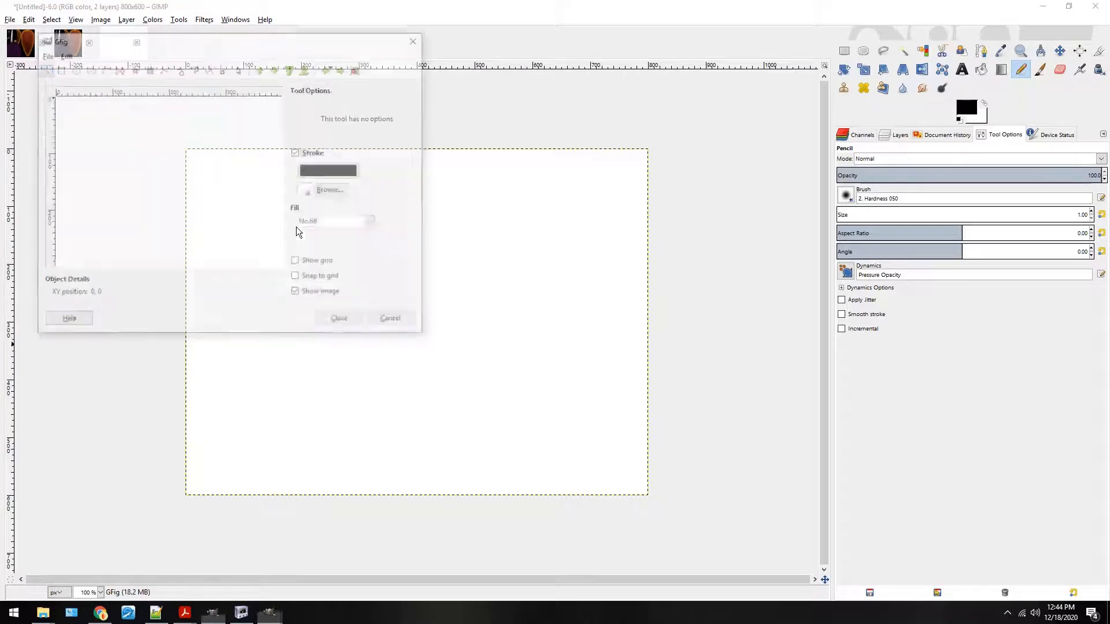
pyautogui.moveTo(190, 186); pyautogui.dragTo(221, 209)
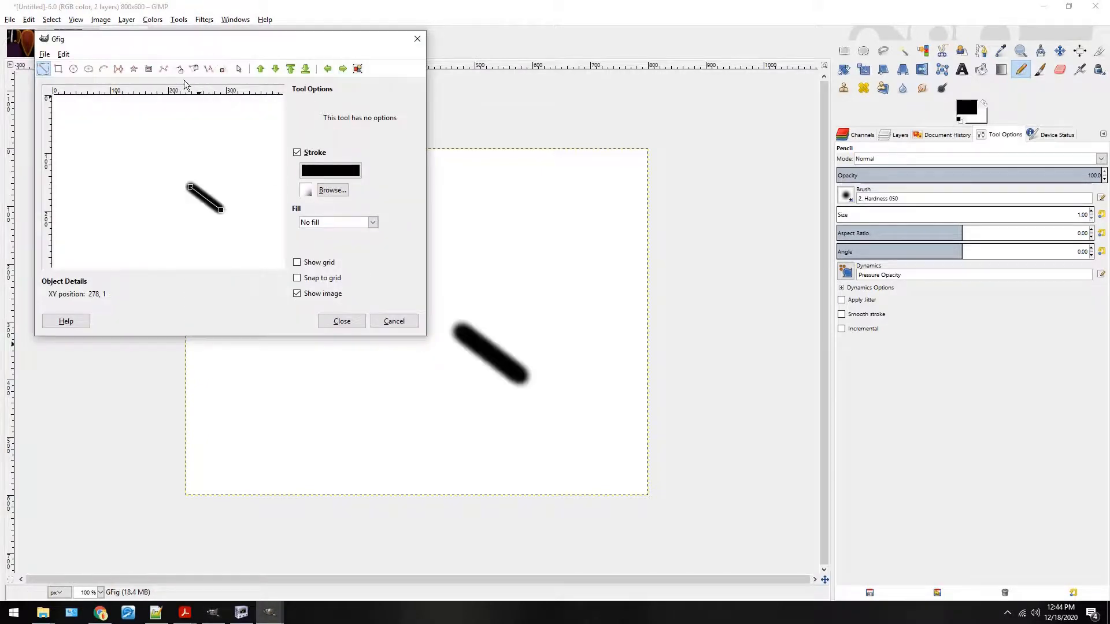
pyautogui.hotkey('ctrl', 'z')
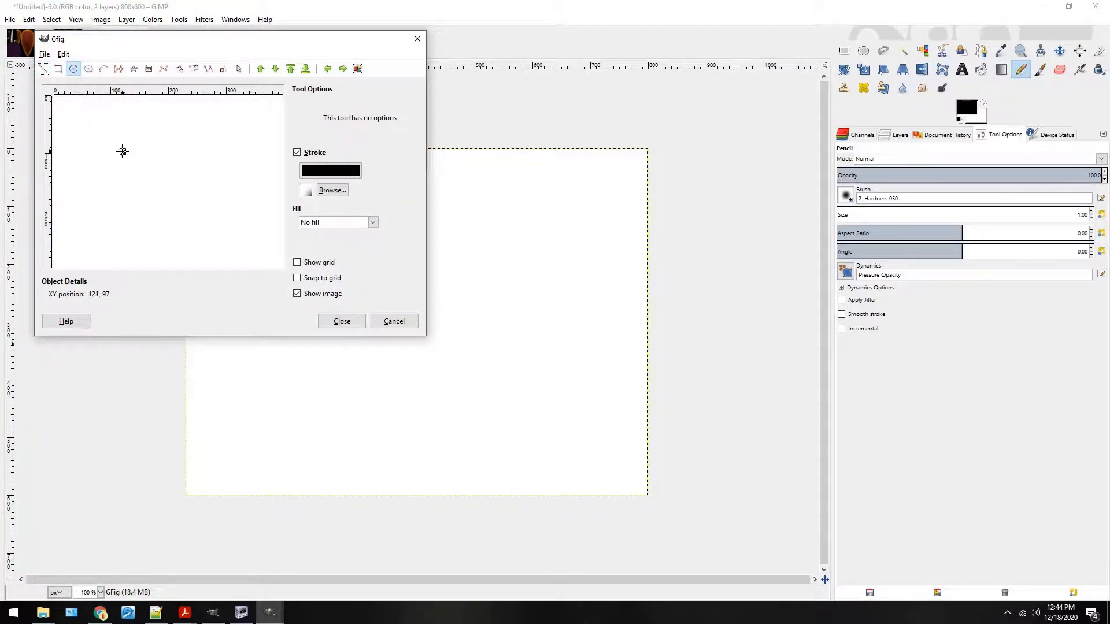
# Try placing a large unfilled black circle with Gfig, look at the drawing's save dialog, and undo the circle on the image.
pyautogui.moveTo(122, 151); pyautogui.dragTo(174, 166)
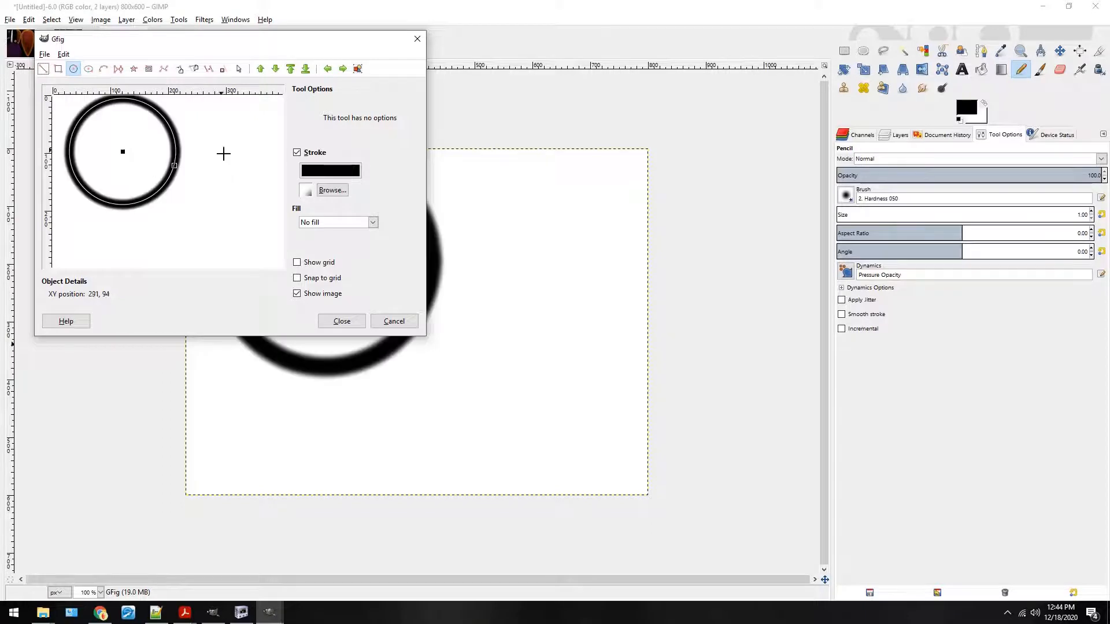
pyautogui.click(44, 54)
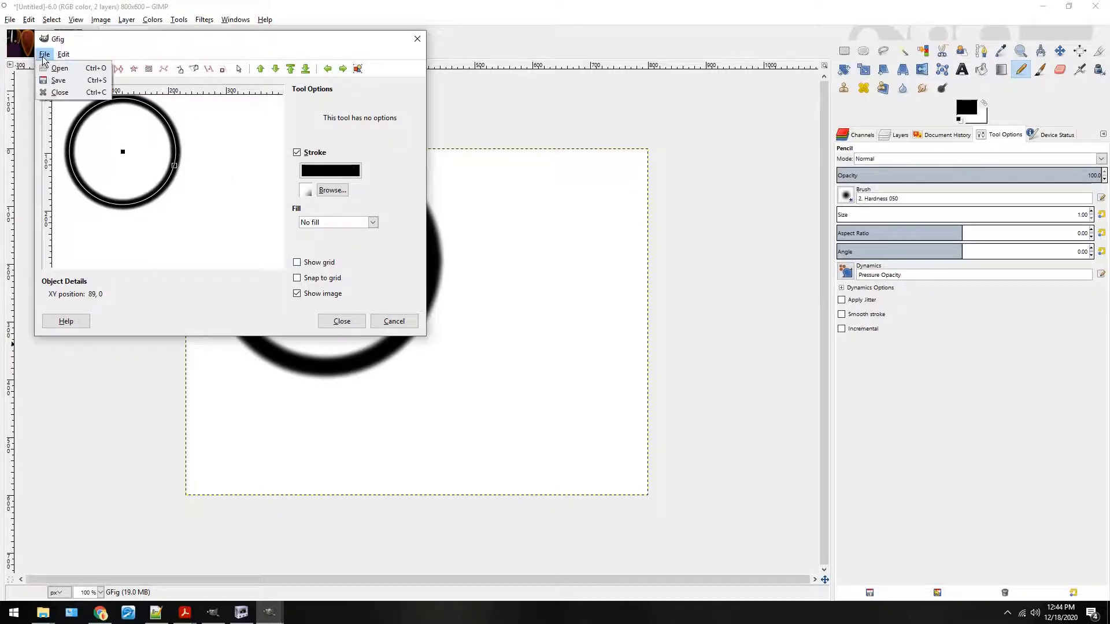
pyautogui.moveTo(59, 55)
pyautogui.click(52, 80)
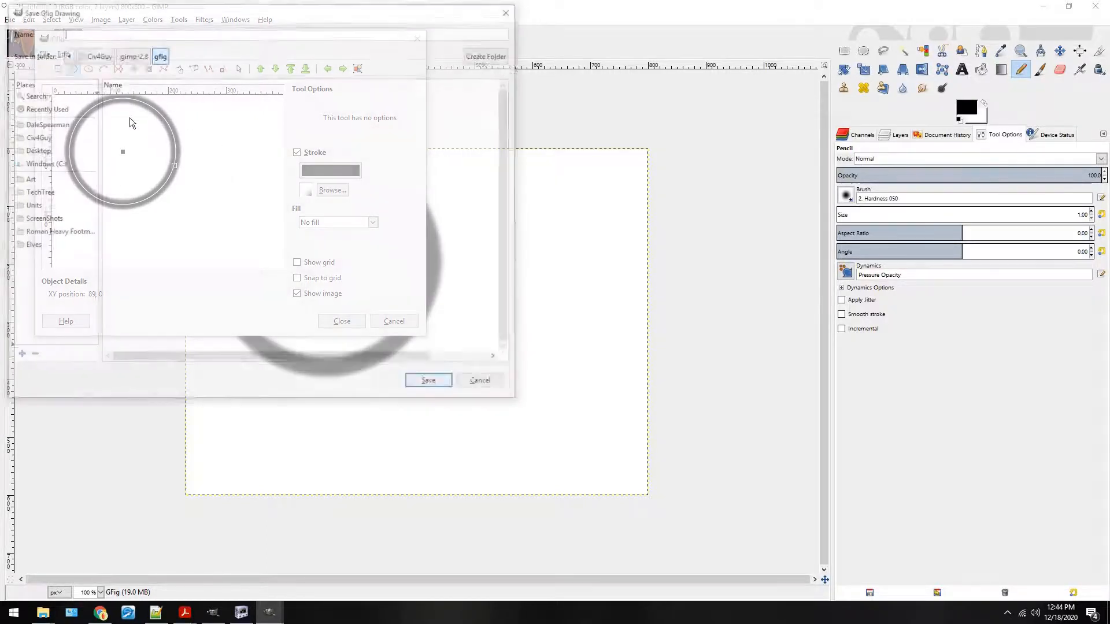
pyautogui.click(482, 384)
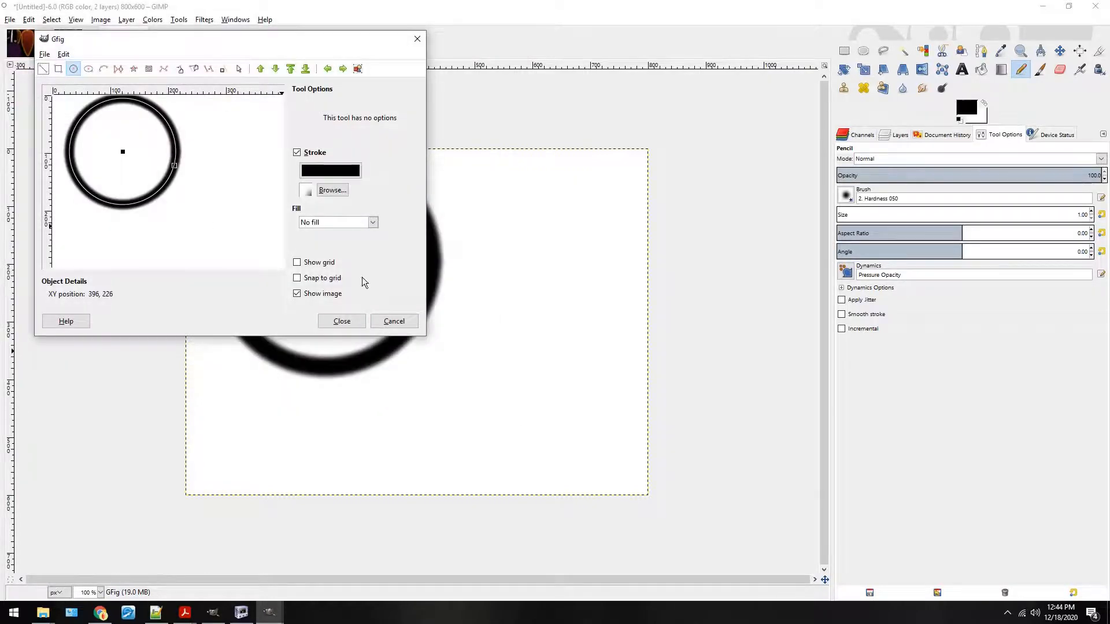
pyautogui.click(354, 320)
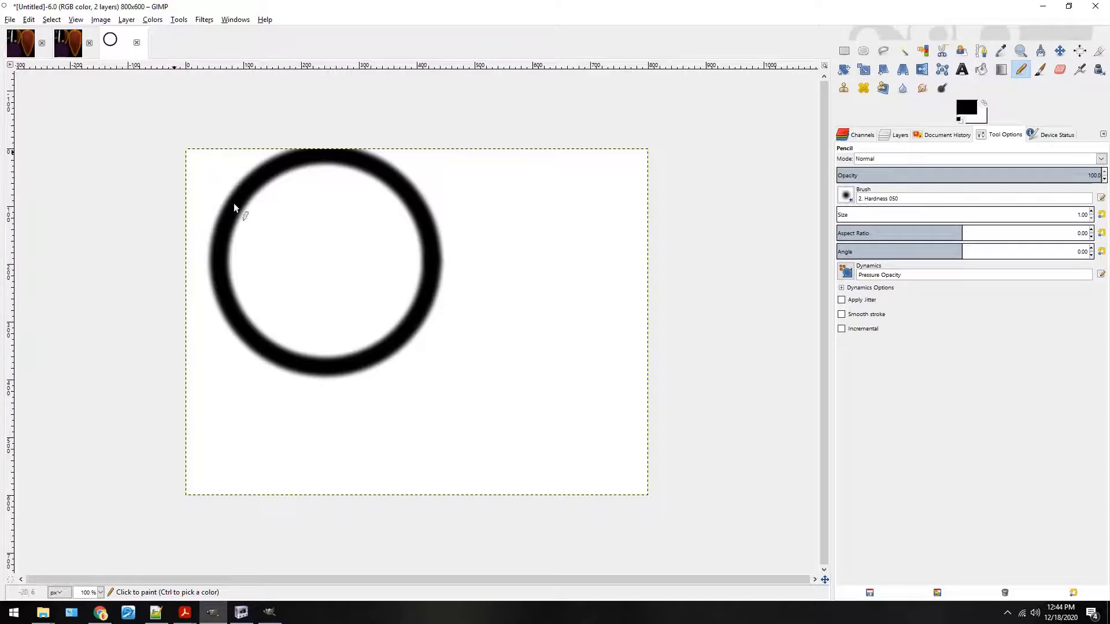
pyautogui.hotkey('ctrl', 'z')
# Reopen Gfig and draw four crossing black lines across the middle of the preview.
pyautogui.click(235, 19)
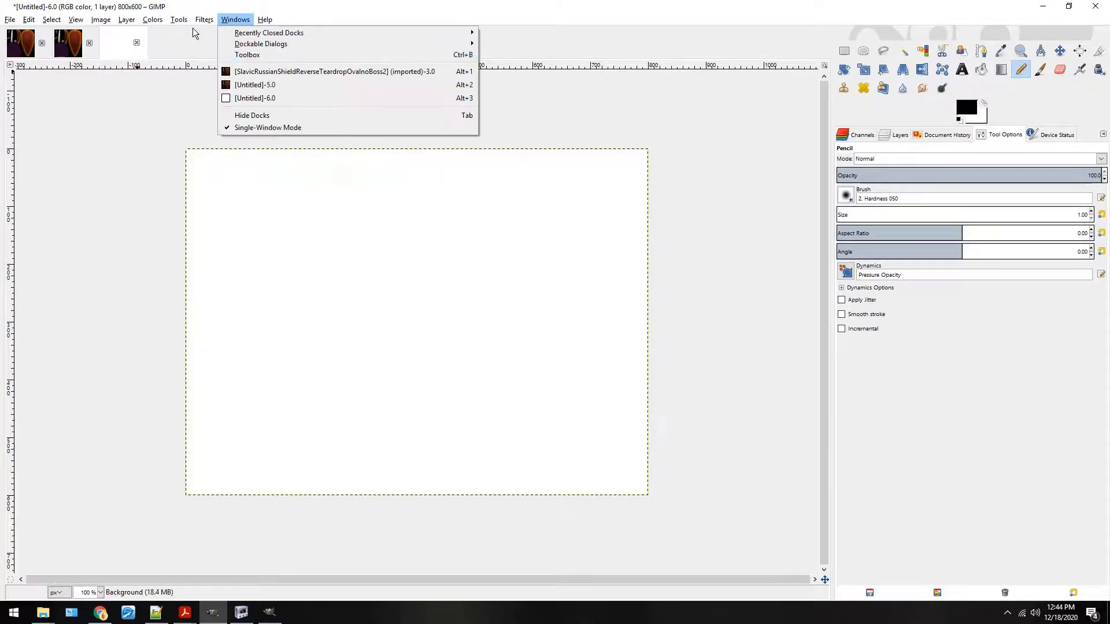
pyautogui.click(228, 30)
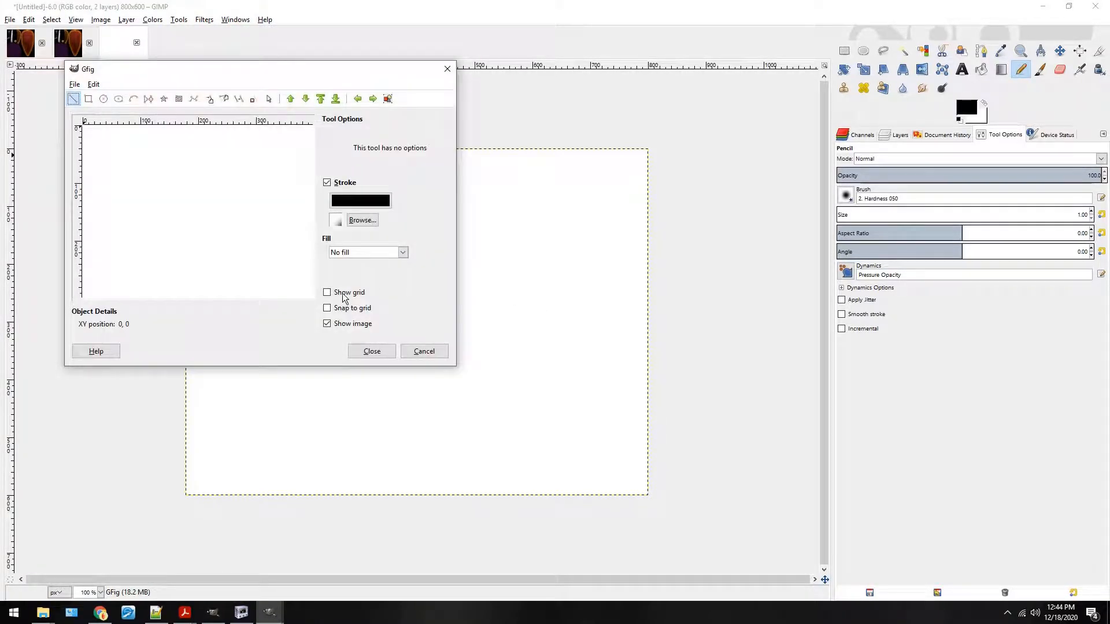
pyautogui.moveTo(202, 195); pyautogui.dragTo(244, 223)
pyautogui.moveTo(242, 164); pyautogui.dragTo(181, 226)
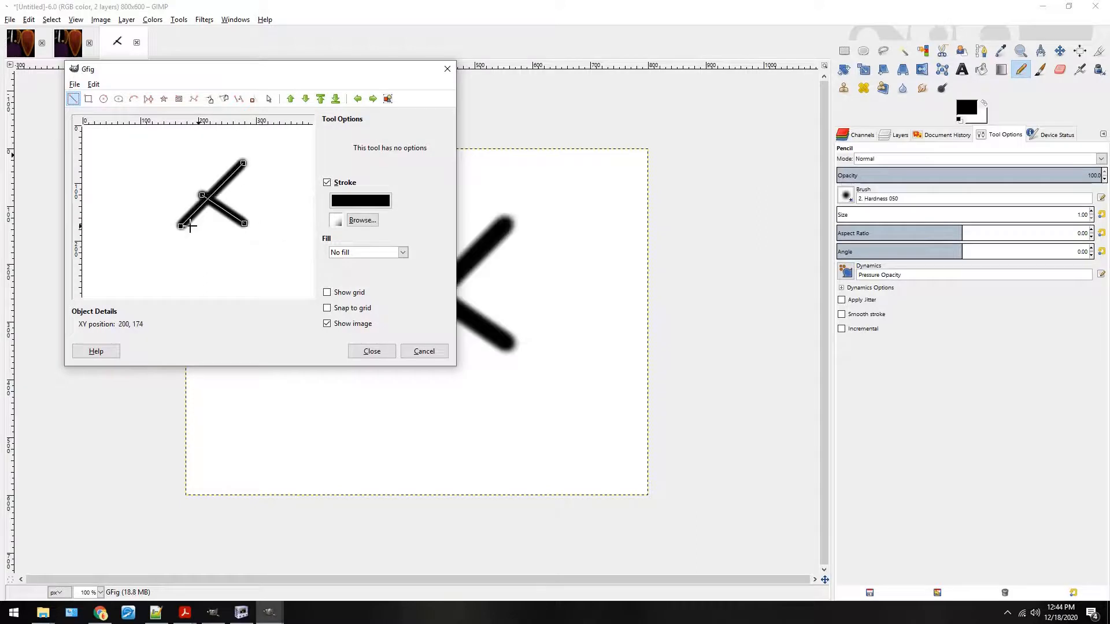
pyautogui.moveTo(135, 174); pyautogui.dragTo(244, 221)
pyautogui.moveTo(165, 170); pyautogui.dragTo(268, 197)
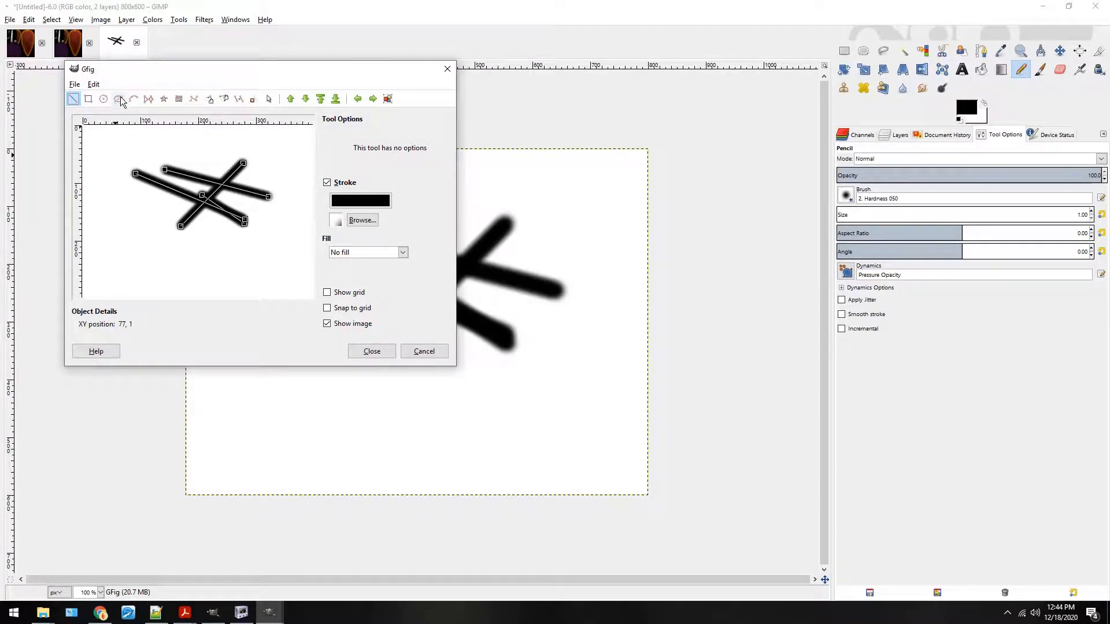
# Add a small unfilled black circle below the crossing lines and place the Gfig drawing on the image.
pyautogui.click(103, 99)
pyautogui.moveTo(166, 270); pyautogui.dragTo(247, 264)
pyautogui.hotkey('ctrl', 'z')
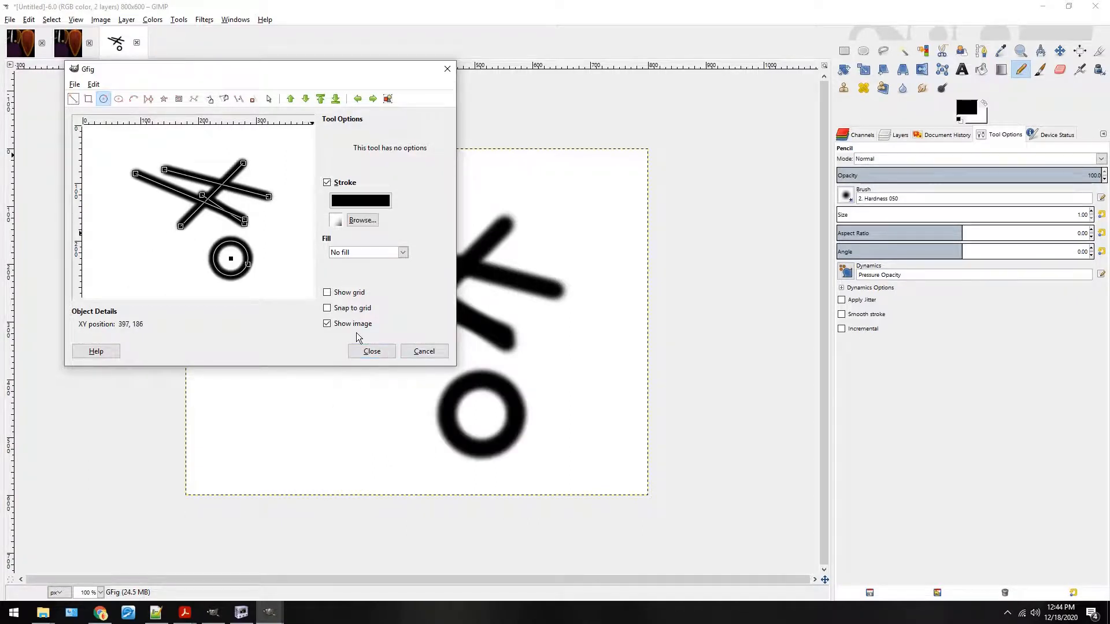
pyautogui.click(371, 351)
# Select the small ring with a 1:1 rectangular selection about 177 px wide, and turn off the fixed aspect ratio.
pyautogui.click(844, 51)
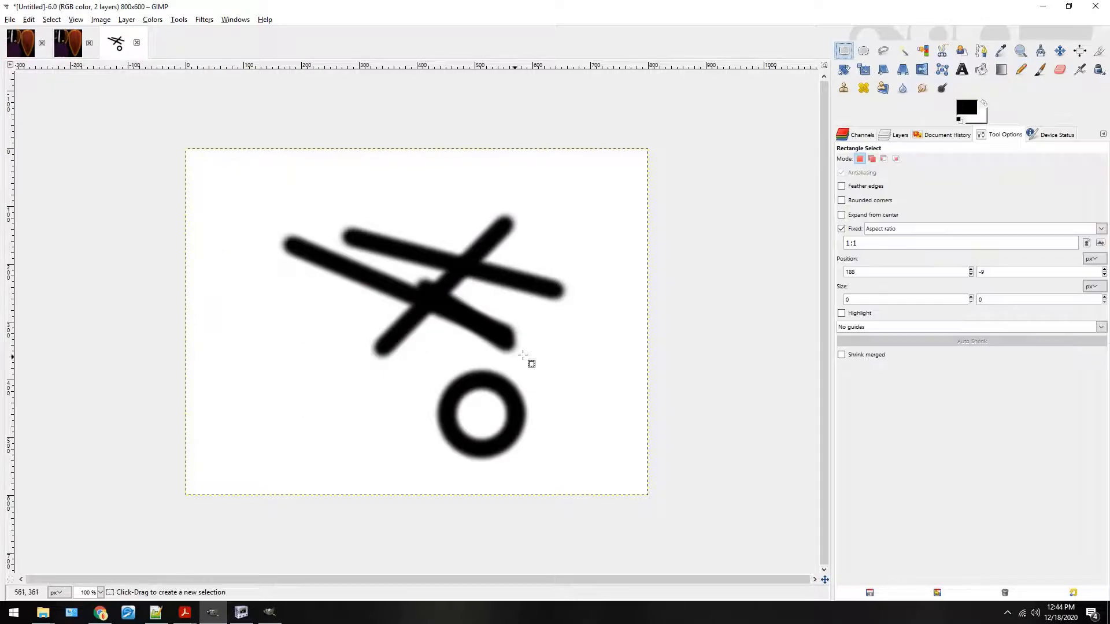
pyautogui.moveTo(434, 361); pyautogui.dragTo(485, 403)
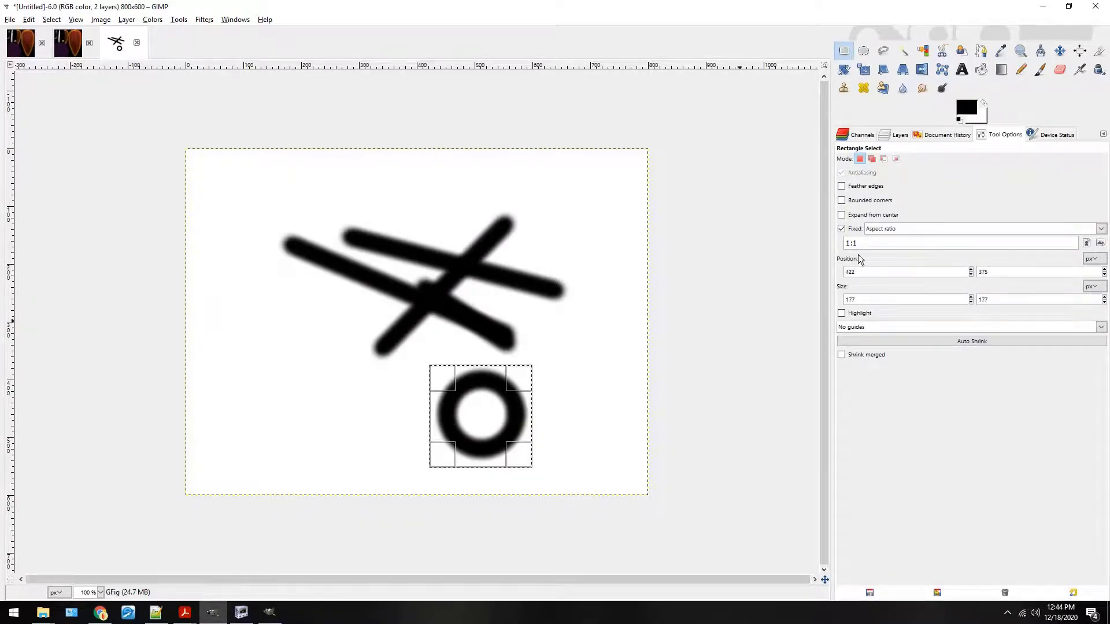
pyautogui.click(845, 226)
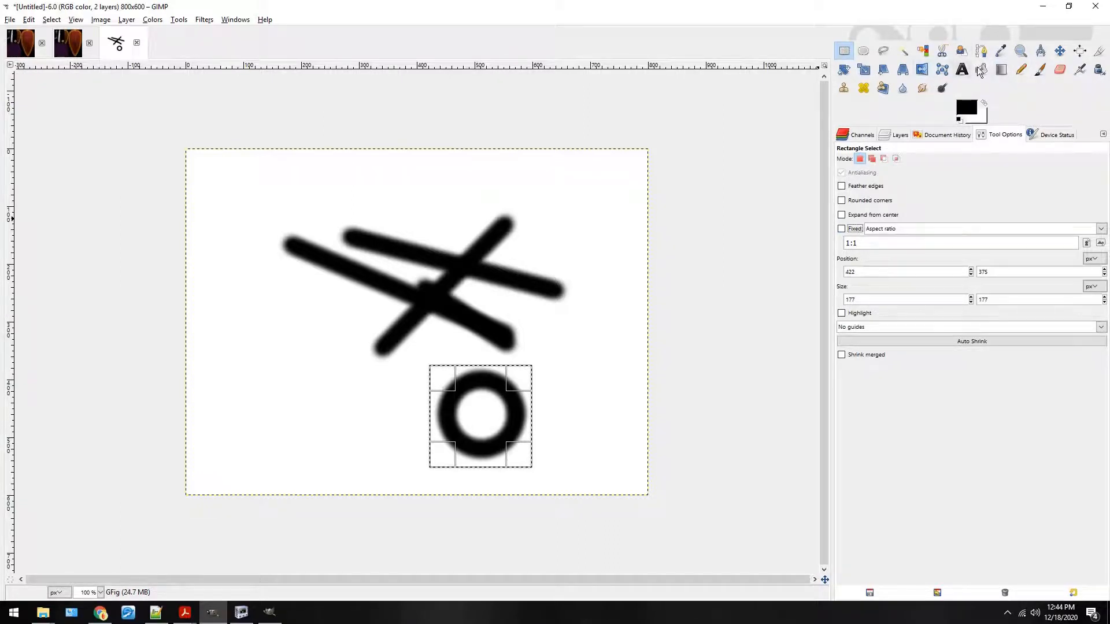
# Crop the image tightly around the small ring, to about 175 x 174 px.
pyautogui.click(1099, 51)
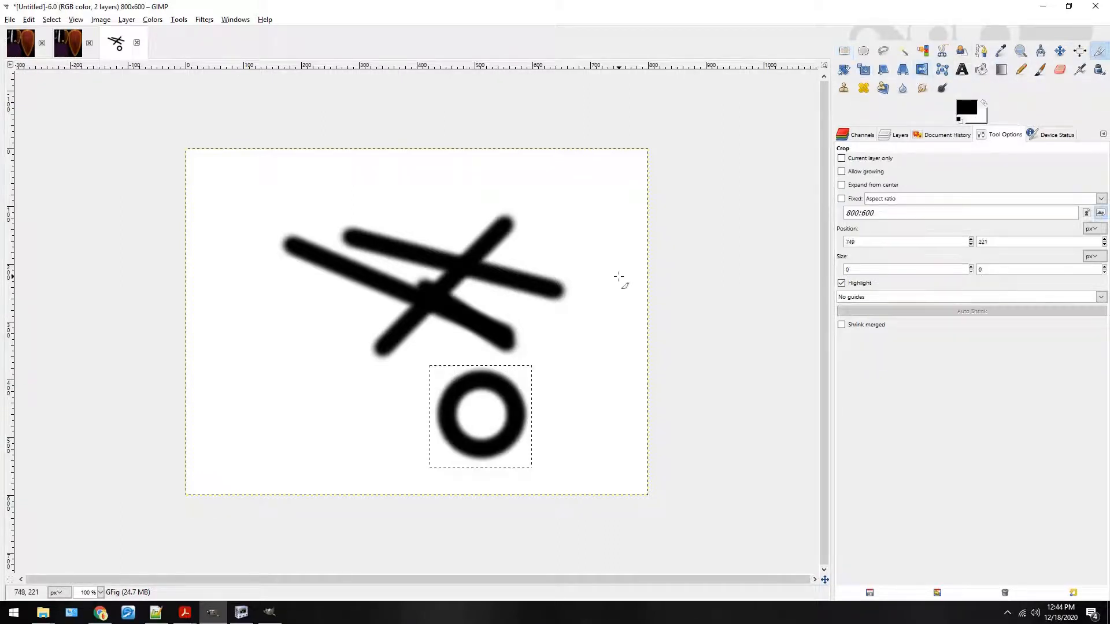
pyautogui.moveTo(430, 367); pyautogui.dragTo(531, 468)
pyautogui.click(495, 421)
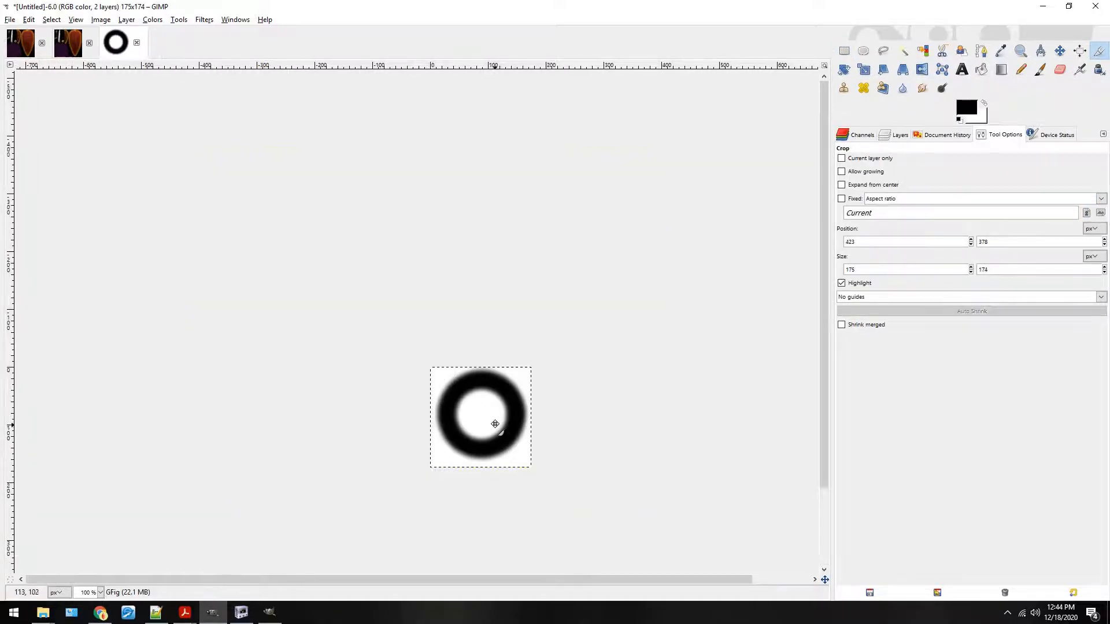
# Scale the cropped ring image to 28 x 28 px with Cubic interpolation and view it at 1600%.
pyautogui.click(101, 19)
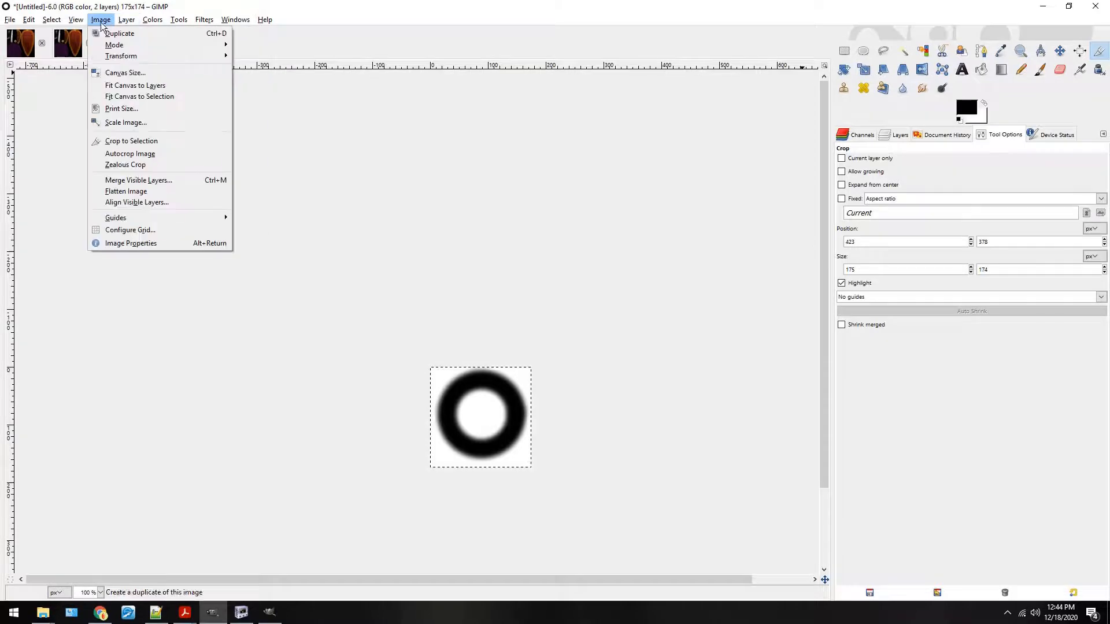
pyautogui.click(114, 124)
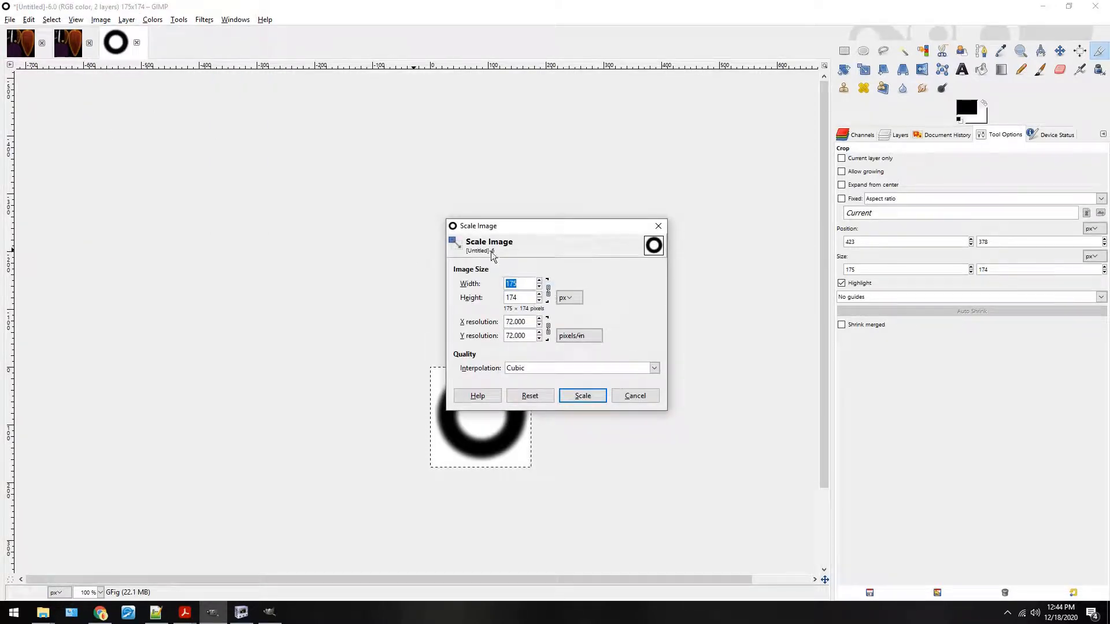
pyautogui.click(530, 284)
pyautogui.press('Tab')
pyautogui.press('BackSpace')
pyautogui.press('BackSpace')
pyautogui.press('BackSpace')
pyautogui.click(581, 393)
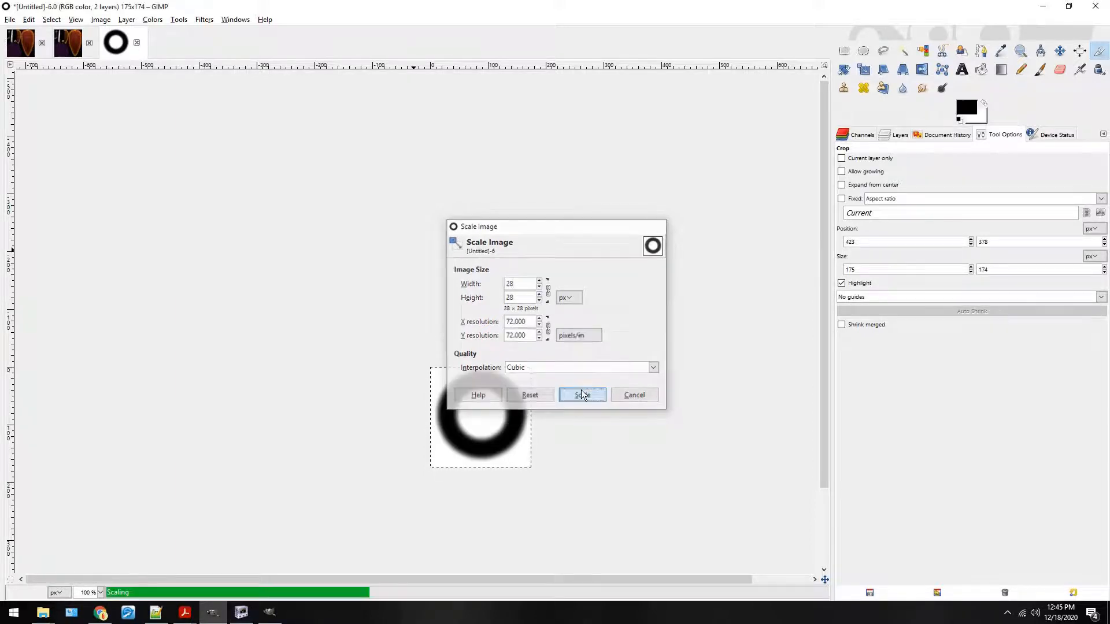
pyautogui.press('5')
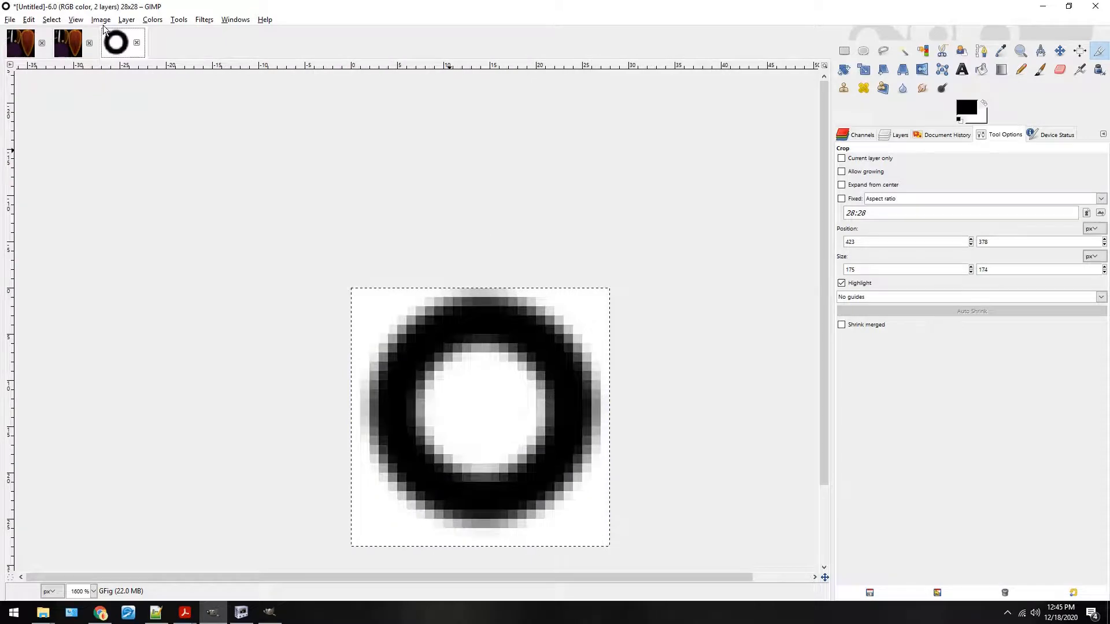
# Clear the selection and apply Color to Alpha to the ring's GFig layer.
pyautogui.moveTo(505, 426); pyautogui.dragTo(681, 353)
pyautogui.moveTo(767, 312); pyautogui.dragTo(885, 266)
pyautogui.press('Escape')
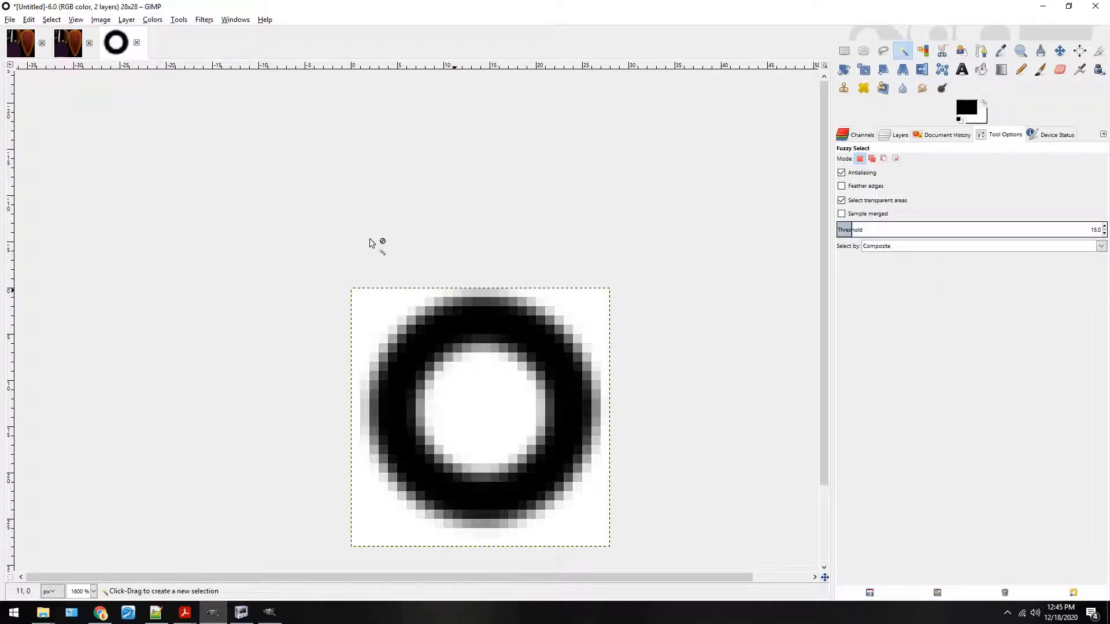
pyautogui.click(161, 21)
pyautogui.moveTo(101, 19)
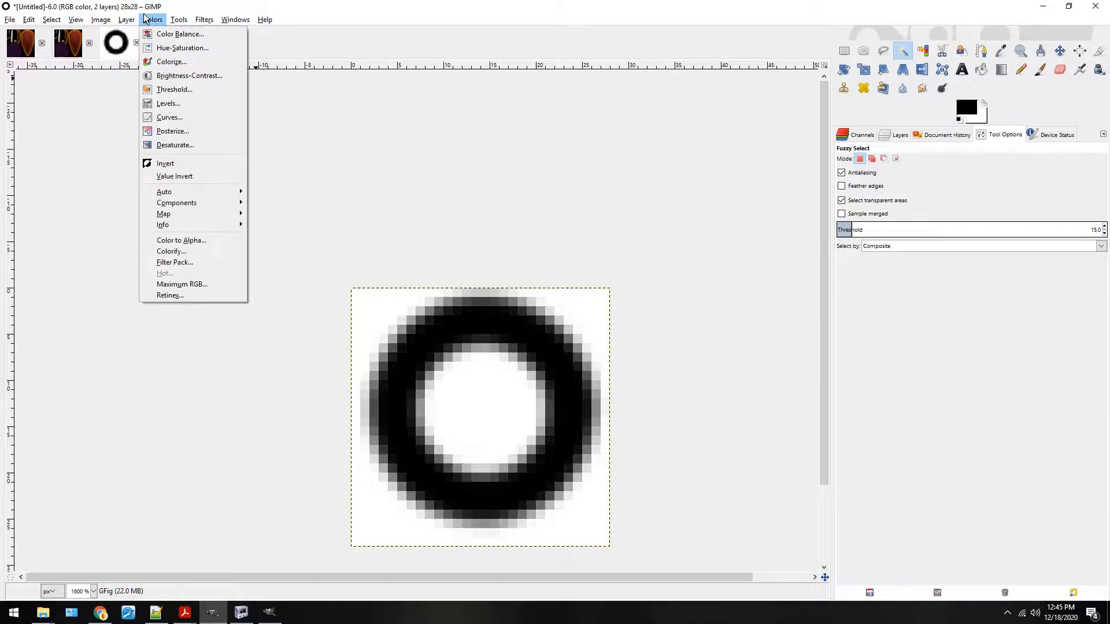
pyautogui.moveTo(200, 150)
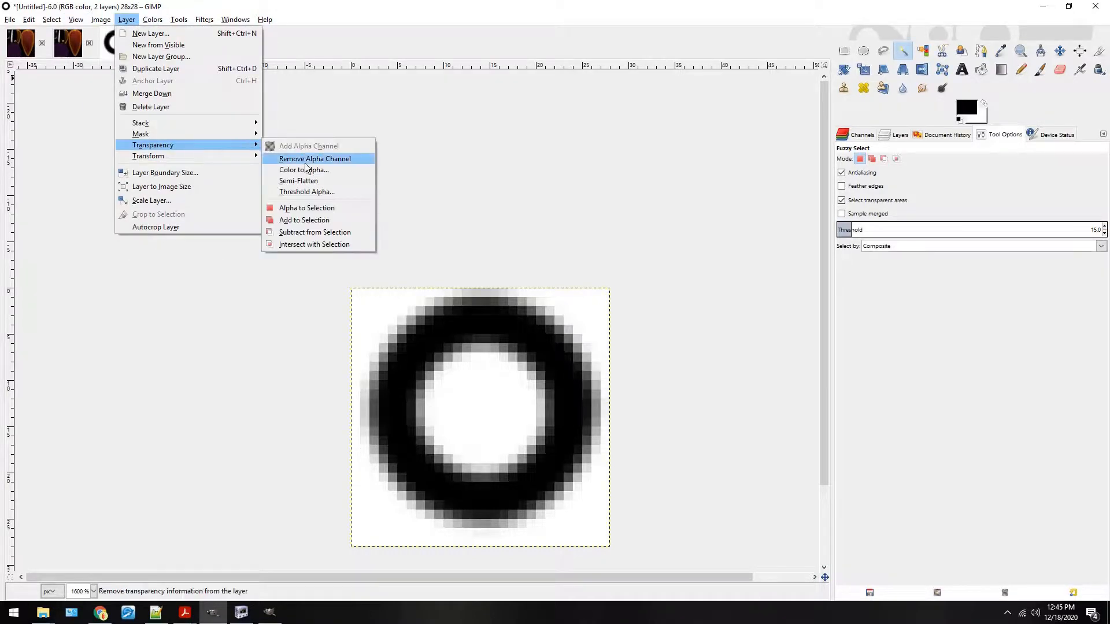
pyautogui.click(328, 175)
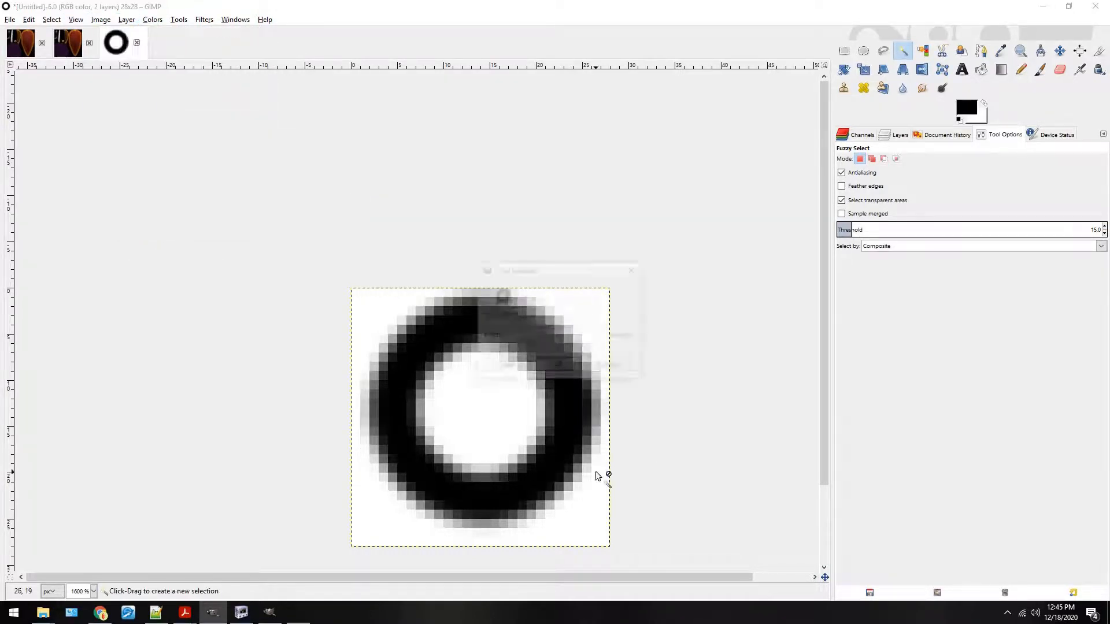
pyautogui.click(573, 367)
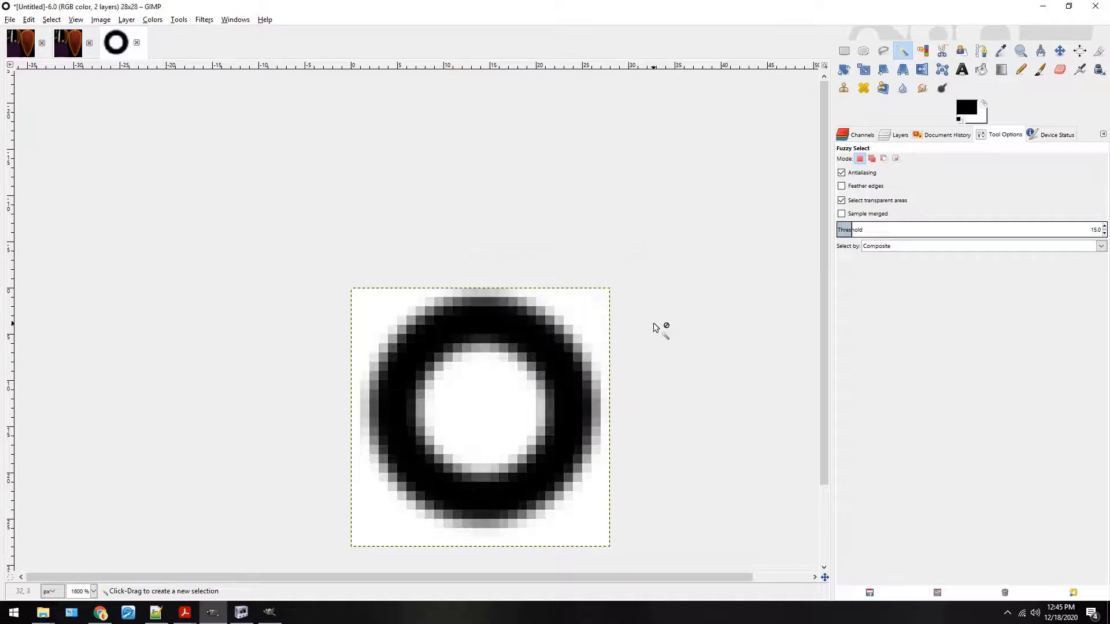
# Merge the GFig layer down into the background layer.
pyautogui.click(98, 19)
pyautogui.moveTo(132, 18)
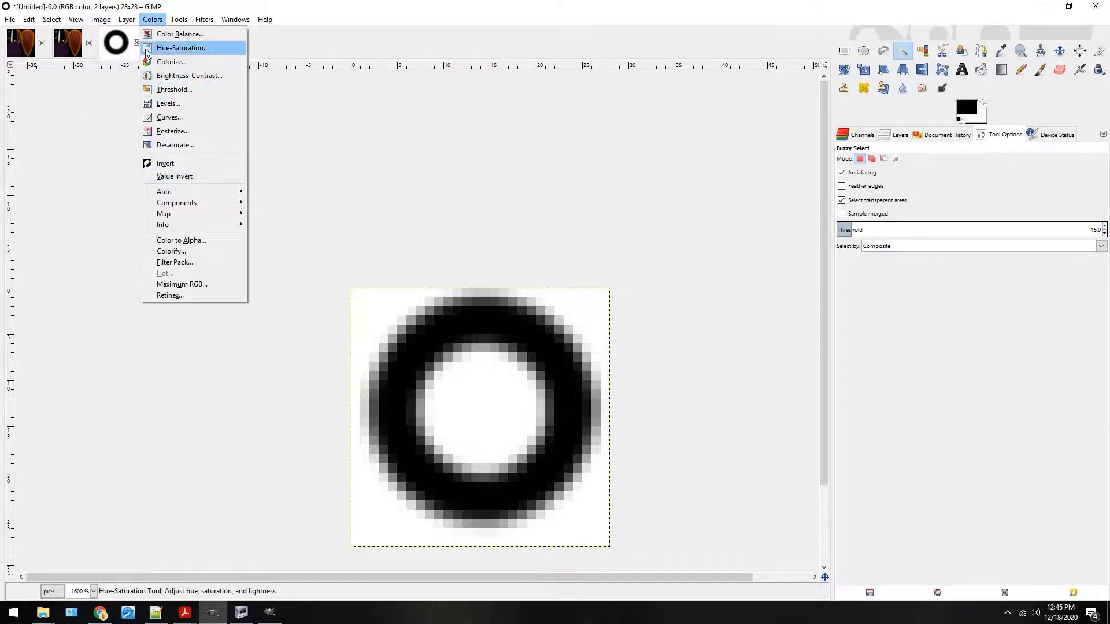
pyautogui.press('Escape')
pyautogui.press('r')
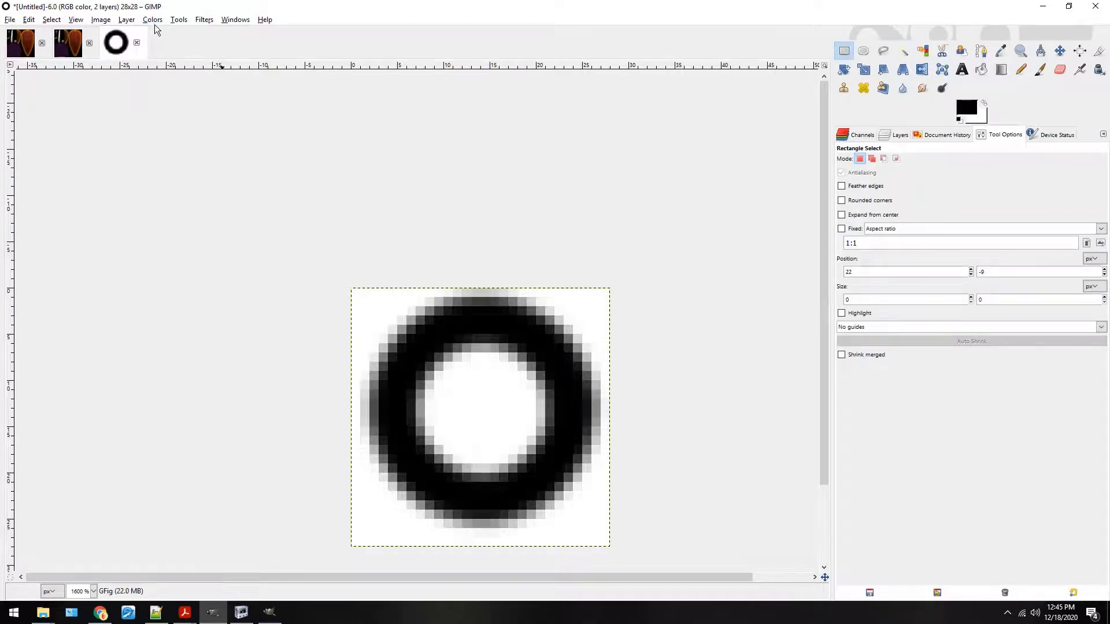
pyautogui.click(204, 19)
pyautogui.moveTo(126, 19)
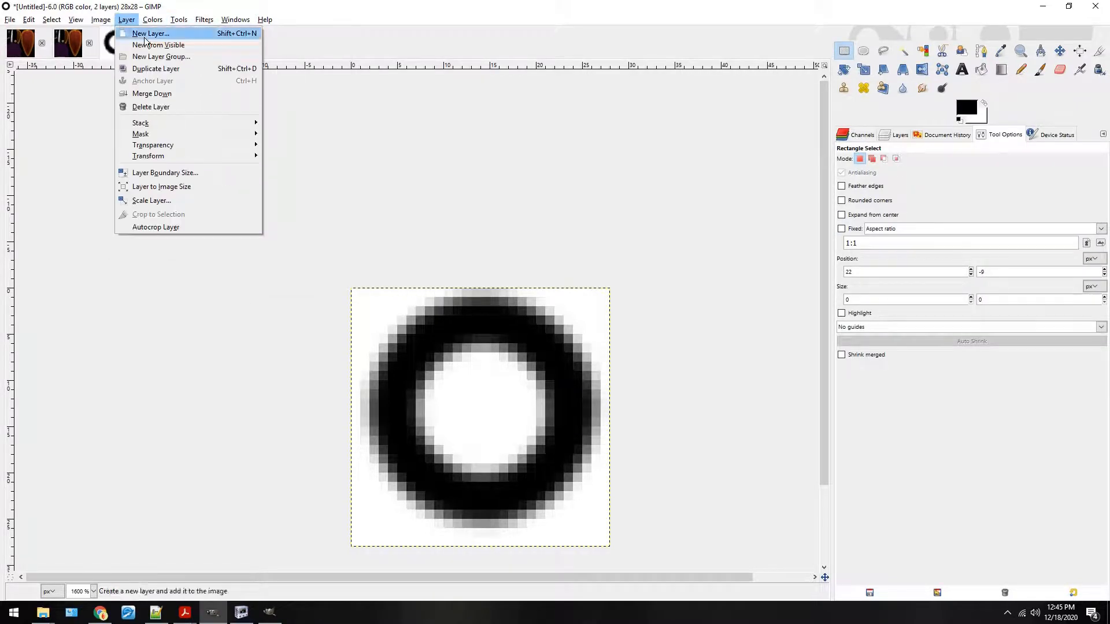
pyautogui.click(199, 102)
# Bring up the transparency operations for the merged background layer.
pyautogui.click(100, 23)
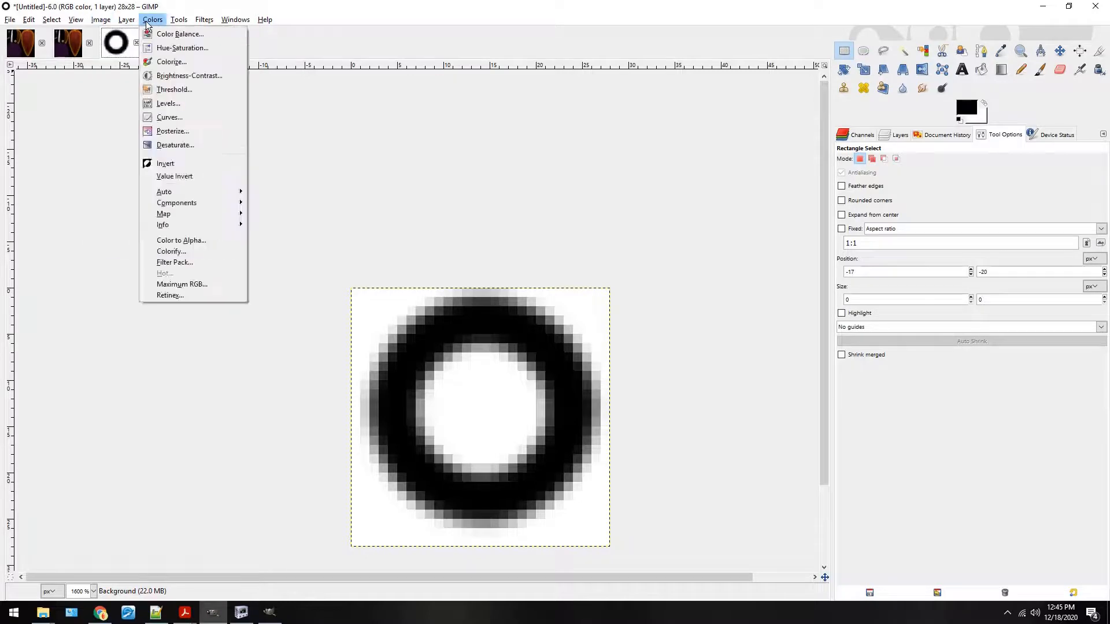
pyautogui.moveTo(127, 19)
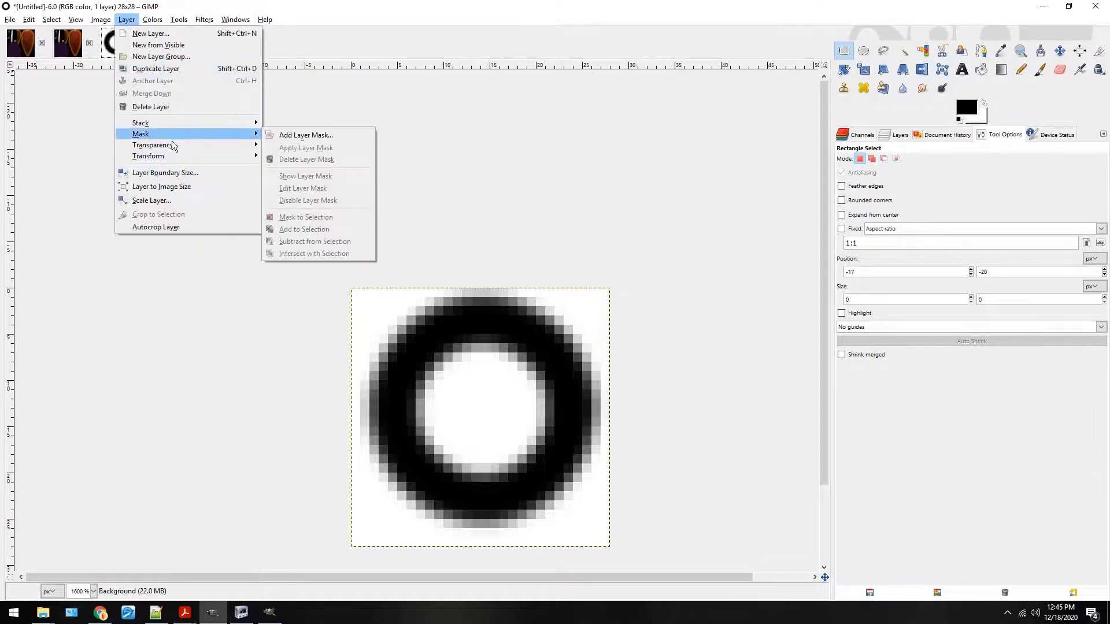
# Make the ring image's white background (ffffff) transparent with Color to Alpha.
pyautogui.moveTo(178, 146)
pyautogui.click(301, 171)
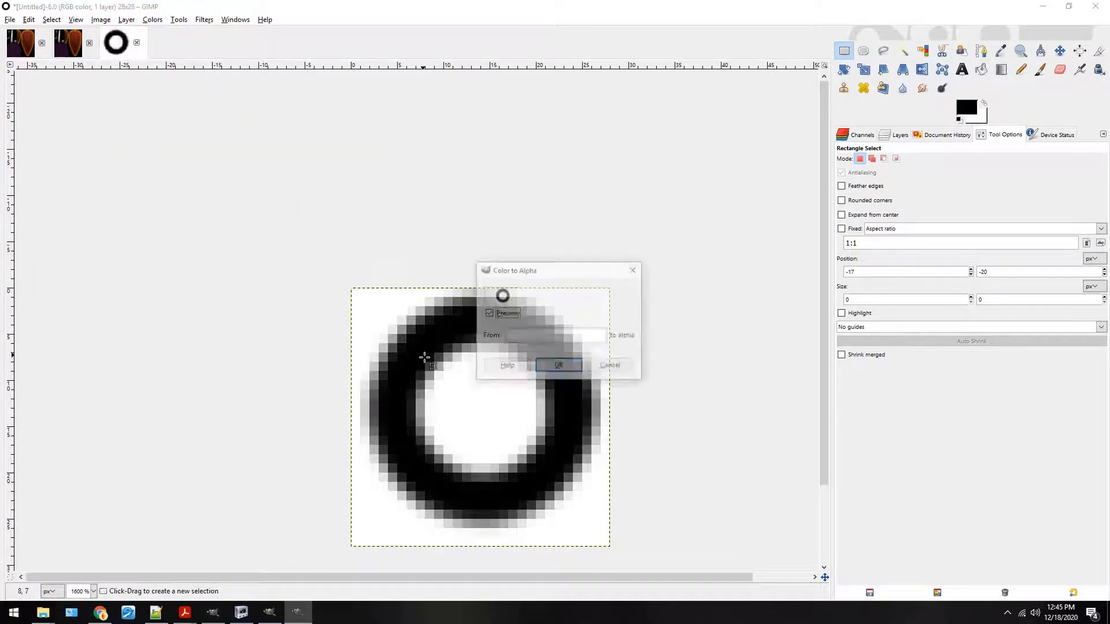
pyautogui.click(568, 339)
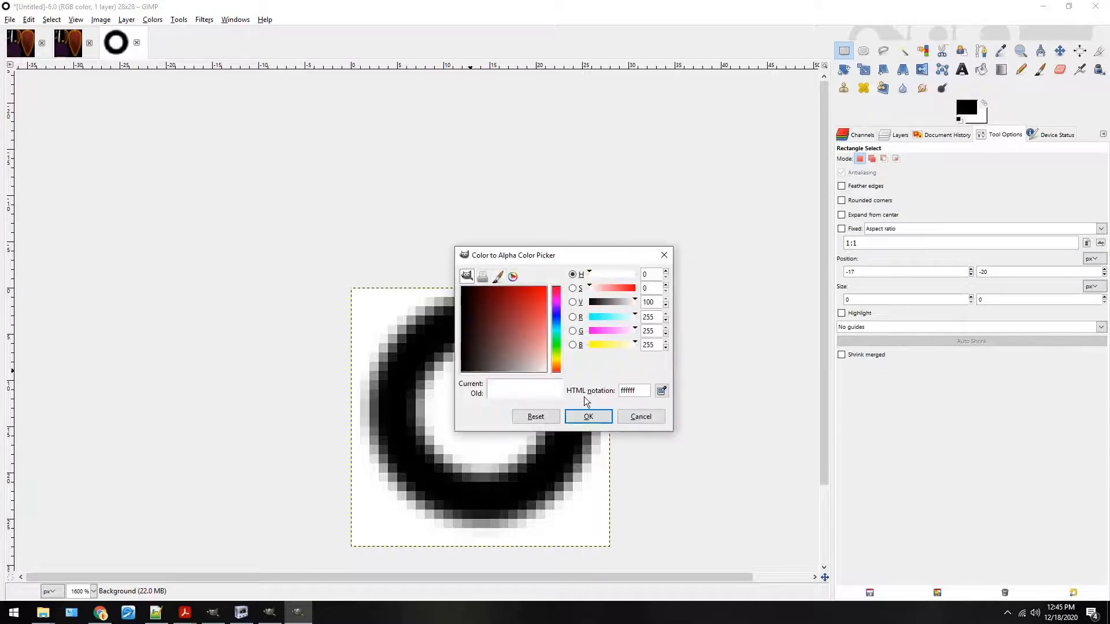
pyautogui.click(586, 415)
pyautogui.click(563, 369)
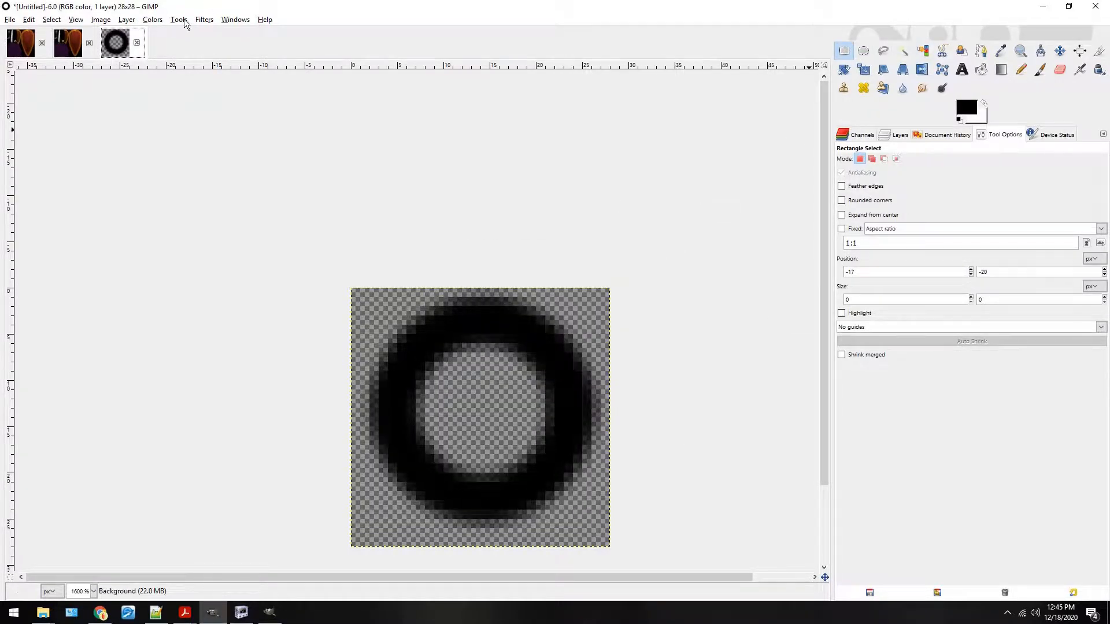
# Trim the empty margins around the ring with Zealous Crop.
pyautogui.click(100, 20)
pyautogui.moveTo(105, 21)
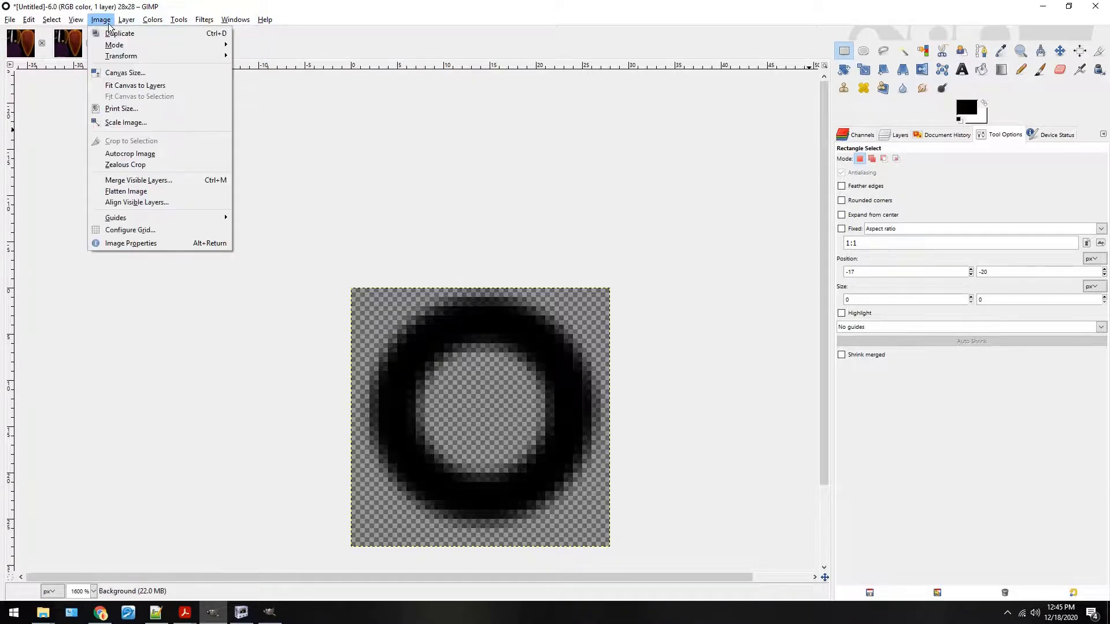
pyautogui.click(143, 164)
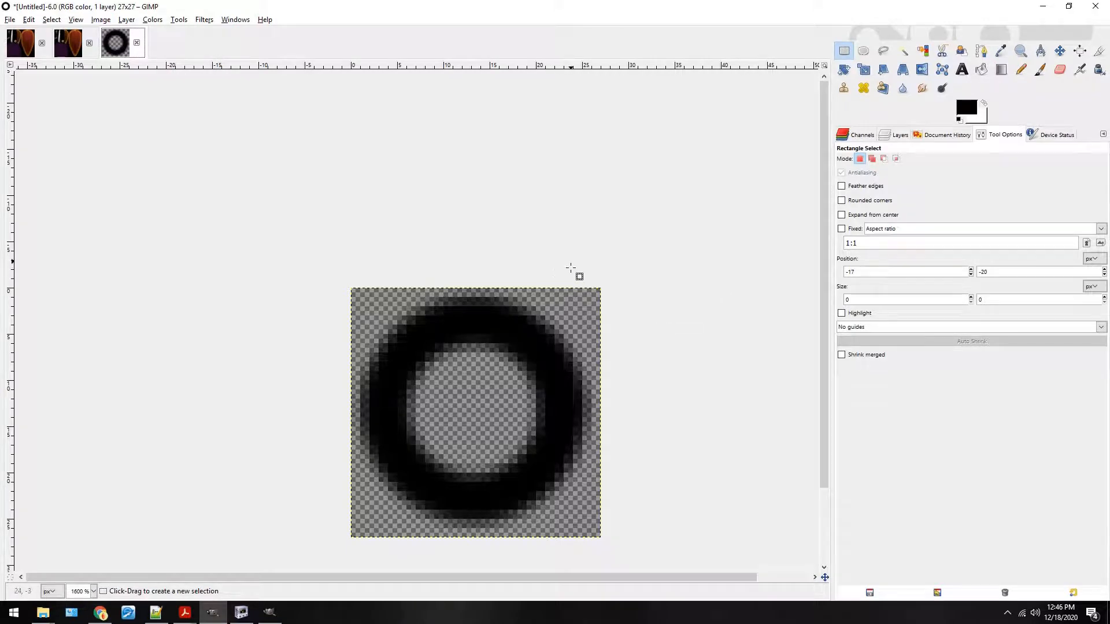
# Cut the ring, paste it into the second open shield texture centred on the shield's upper half, and anchor it.
pyautogui.hotkey('ctrl', 'x')
pyautogui.click(68, 43)
pyautogui.hotkey('ctrl', 'v')
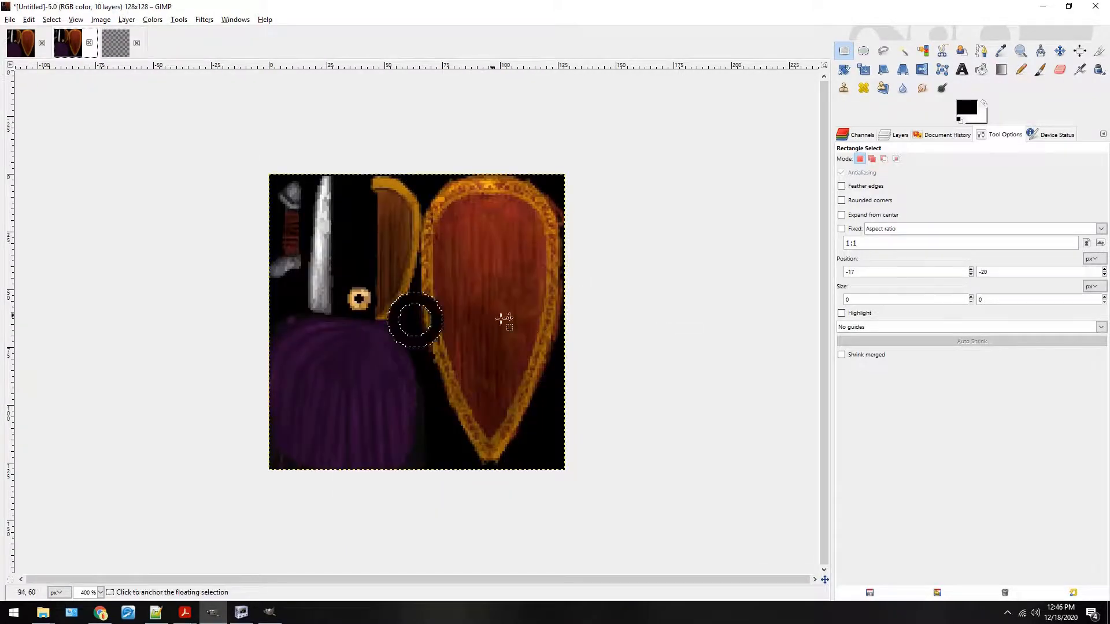
pyautogui.moveTo(442, 322); pyautogui.dragTo(516, 270)
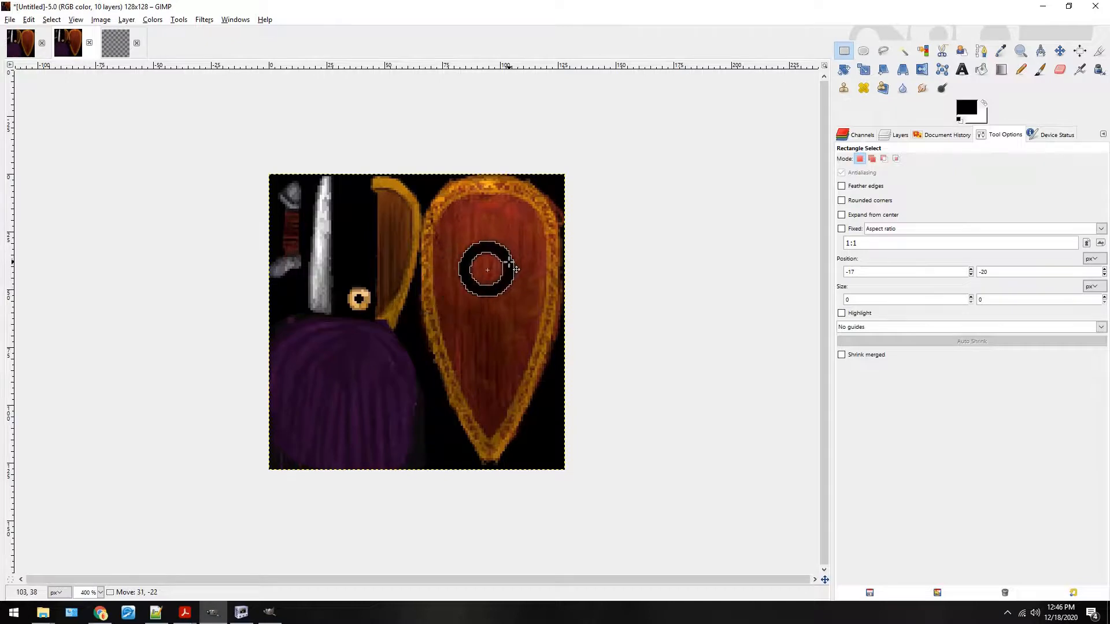
pyautogui.click(578, 289)
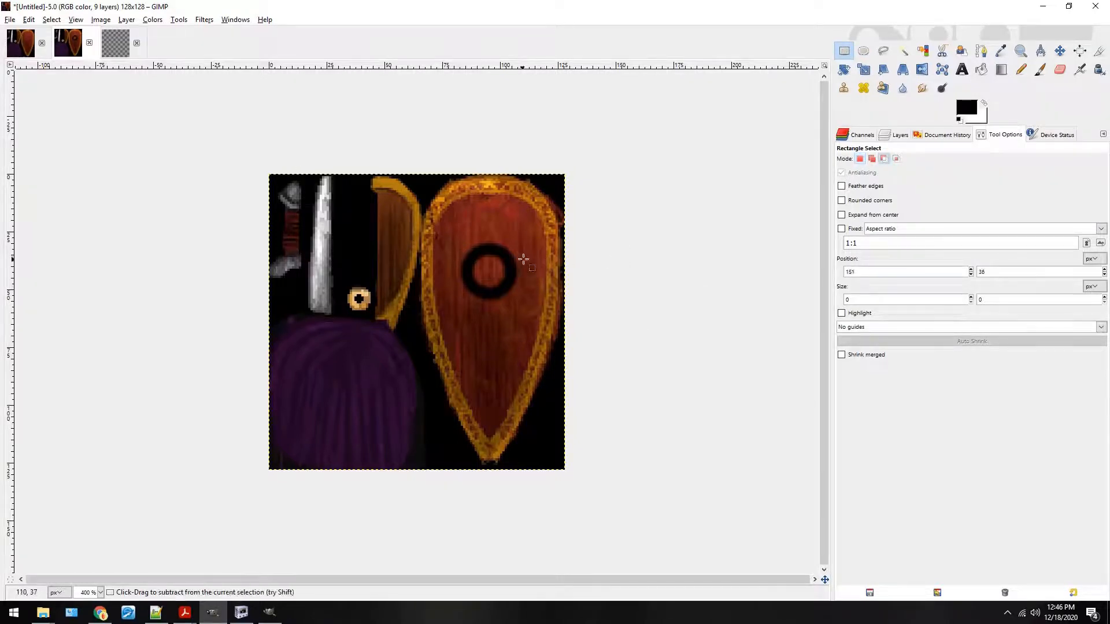
pyautogui.press('ctrl')
pyautogui.press('ctrl')
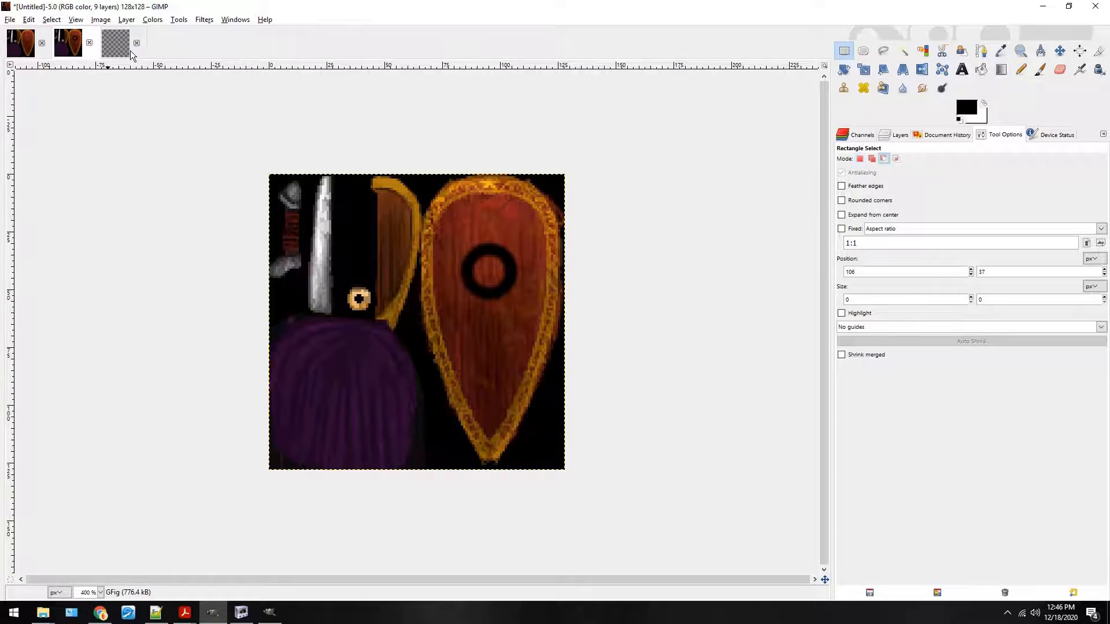
# Paste the ring into the SlavicRussianShieldReverseTeardropOvalnoBoss2 texture, position it on the red shield's upper centre, and anchor it.
pyautogui.click(21, 43)
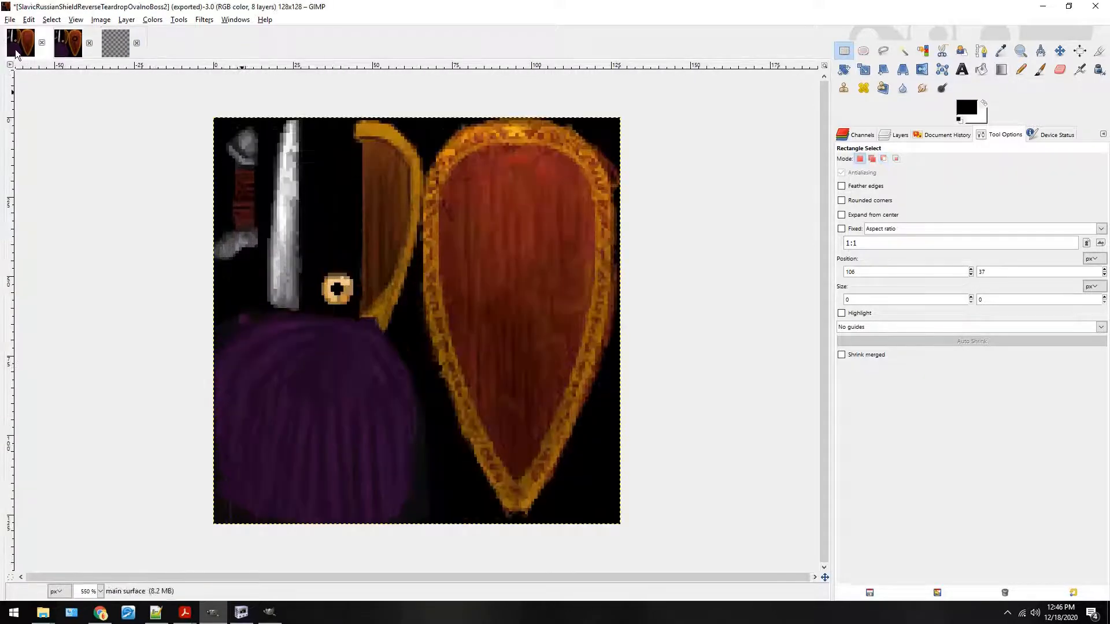
pyautogui.hotkey('ctrl', 'v')
pyautogui.moveTo(448, 297); pyautogui.dragTo(534, 237)
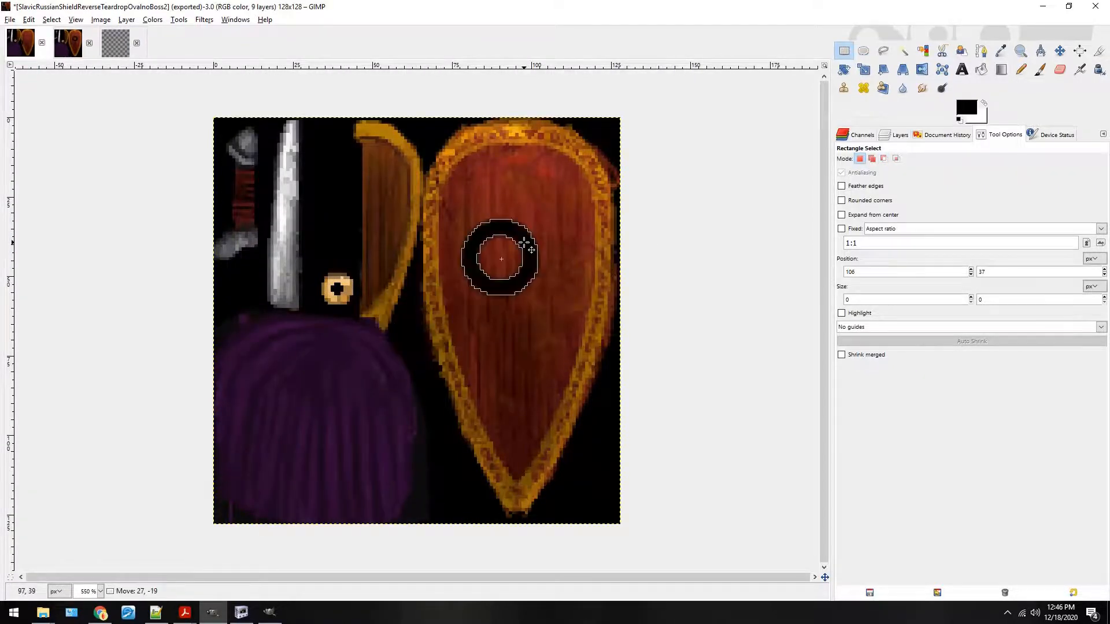
pyautogui.hotkey('ctrl', 'z')
pyautogui.hotkey('ctrl', 'z')
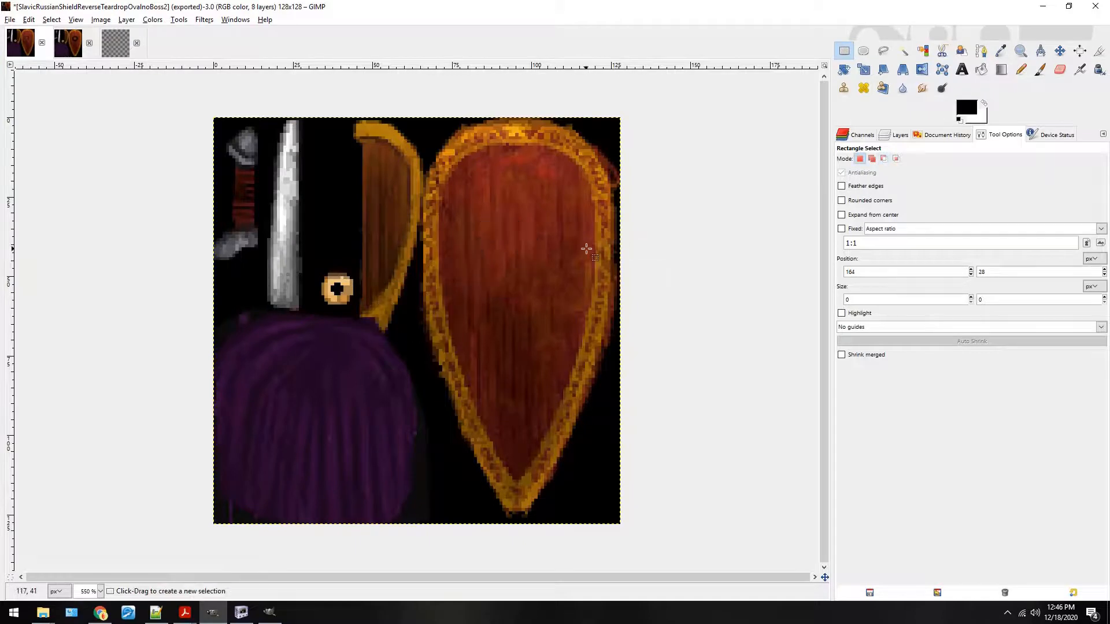
pyautogui.hotkey('ctrl', 'y')
pyautogui.moveTo(441, 305); pyautogui.dragTo(541, 224)
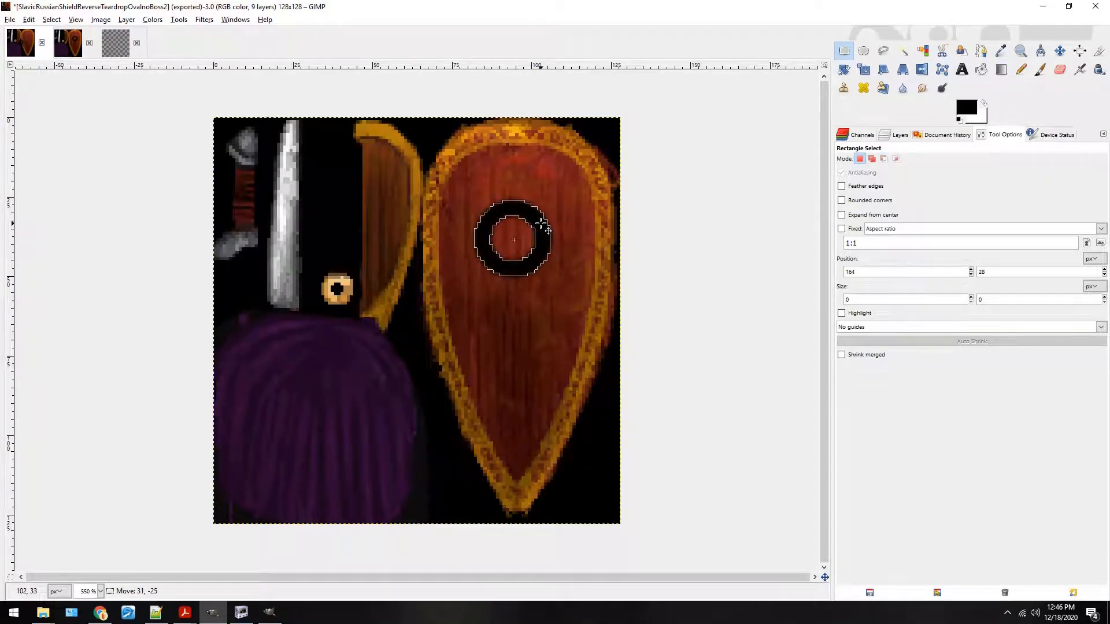
pyautogui.click(586, 209)
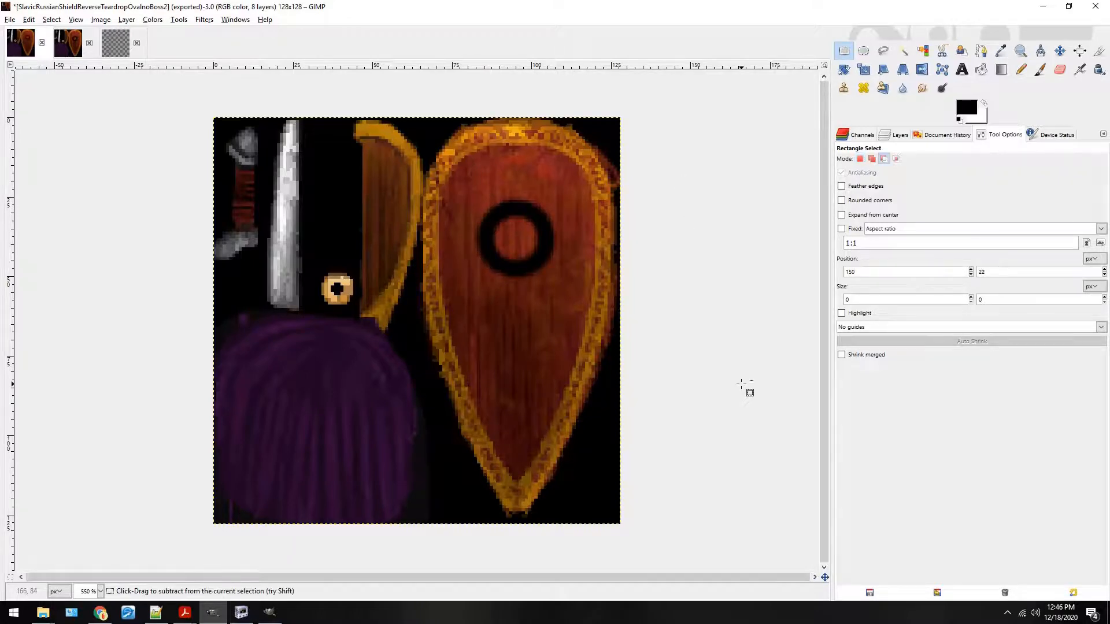
# Re-export the shield texture and reload VladimirSuzdalHeavyfootmanSwordsman.nif in NifSkope to inspect the shield on the model.
pyautogui.hotkey('ctrl', 'e')
pyautogui.click(249, 608)
pyautogui.hotkey('alt', 'x')
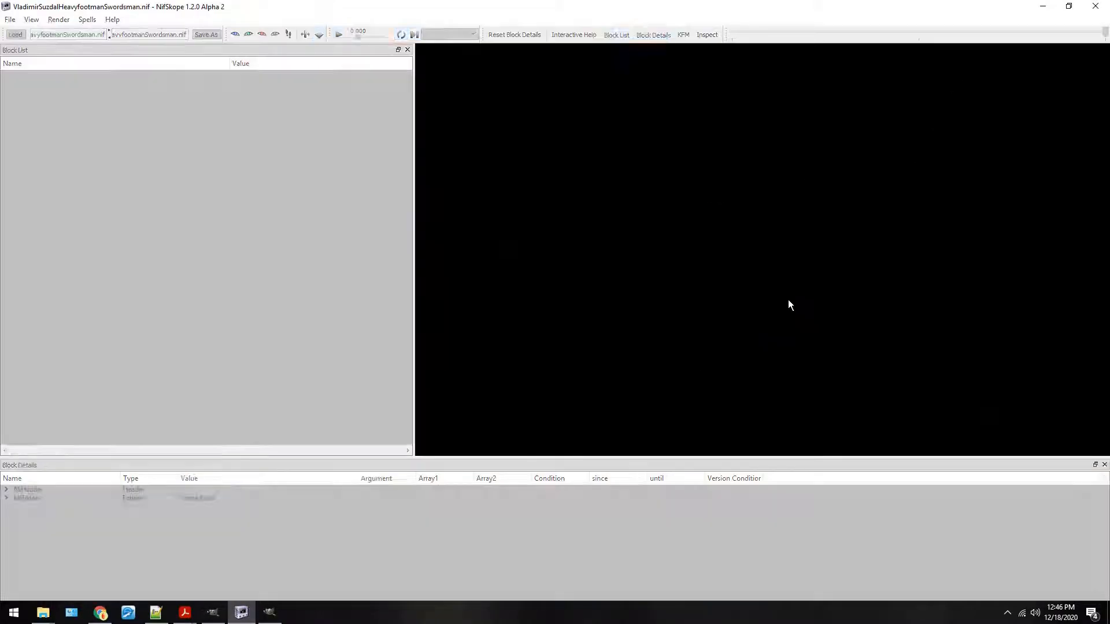
pyautogui.moveTo(792, 292); pyautogui.dragTo(789, 268)
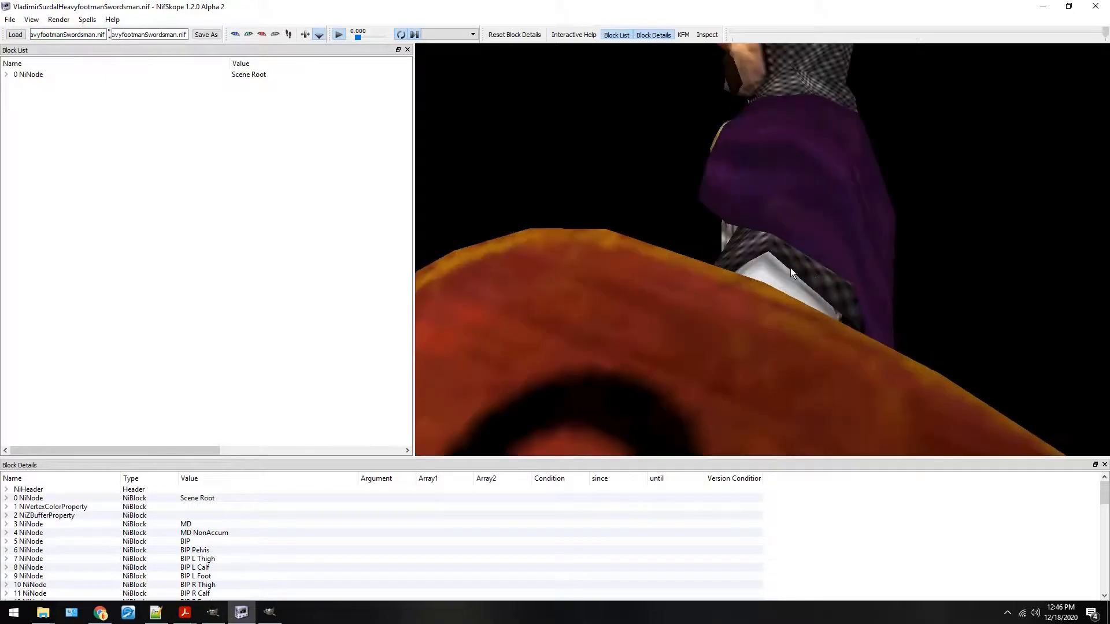
pyautogui.scroll(-5, 786, 254)
# Return to GIMP, undo the ring placement on the SlavicRussianShieldReverseTeardropOvalnoBoss2 texture, and clear the remaining selection.
pyautogui.hotkey('alt', 'Tab')
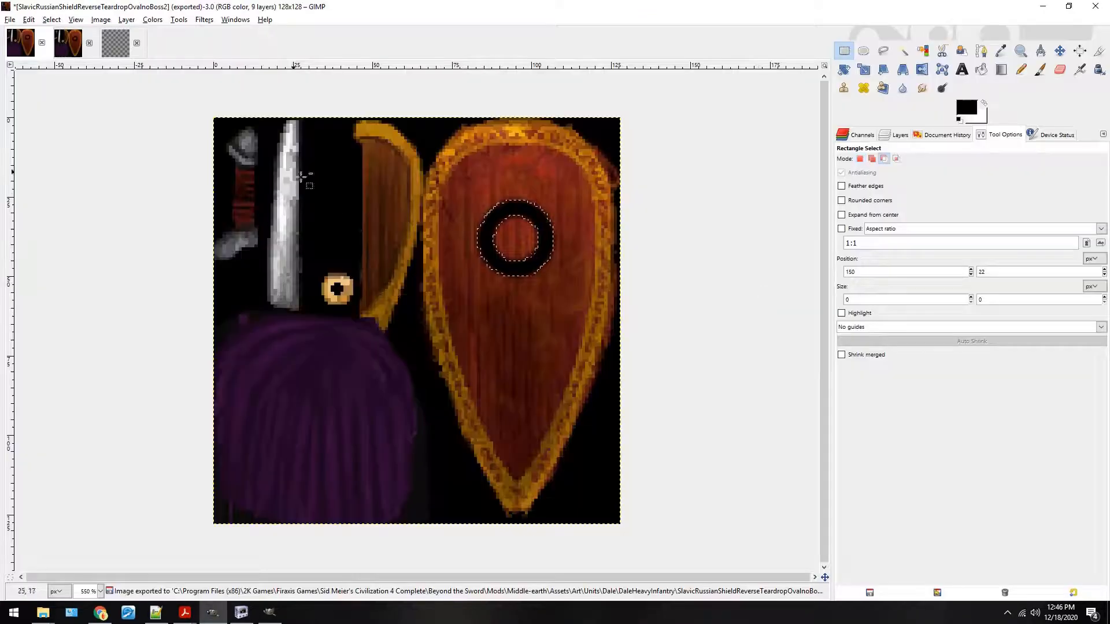
pyautogui.hotkey('ctrl', 'z')
pyautogui.hotkey('ctrl', 'z')
pyautogui.hotkey('ctrl', 'z')
pyautogui.hotkey('ctrl', 'z')
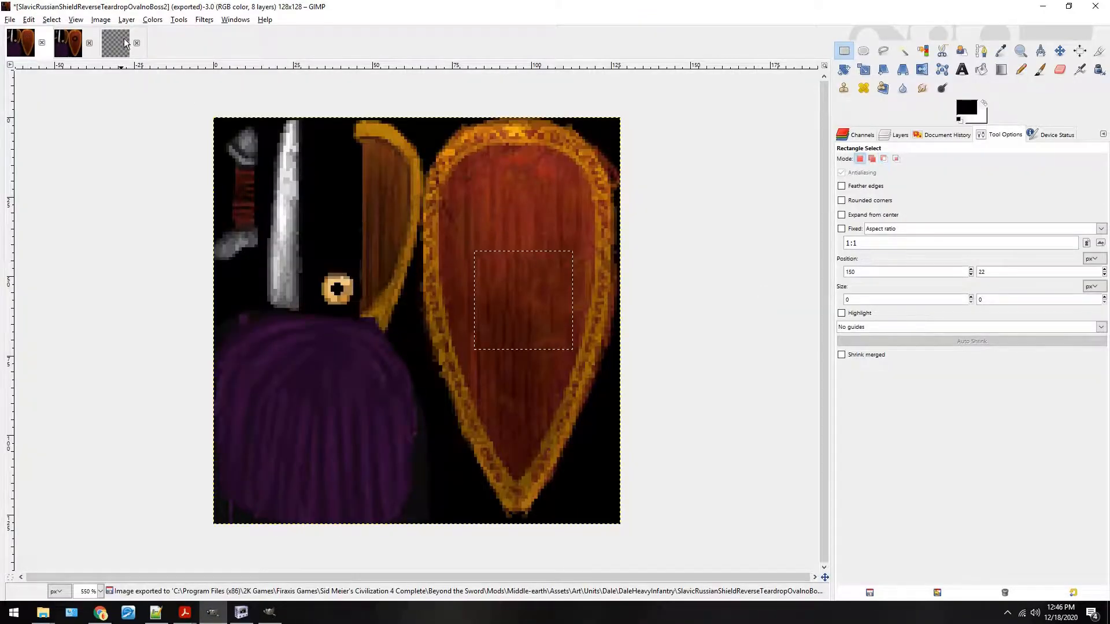
pyautogui.click(123, 38)
pyautogui.click(29, 49)
pyautogui.hotkey('ctrl', 'shift', 'a')
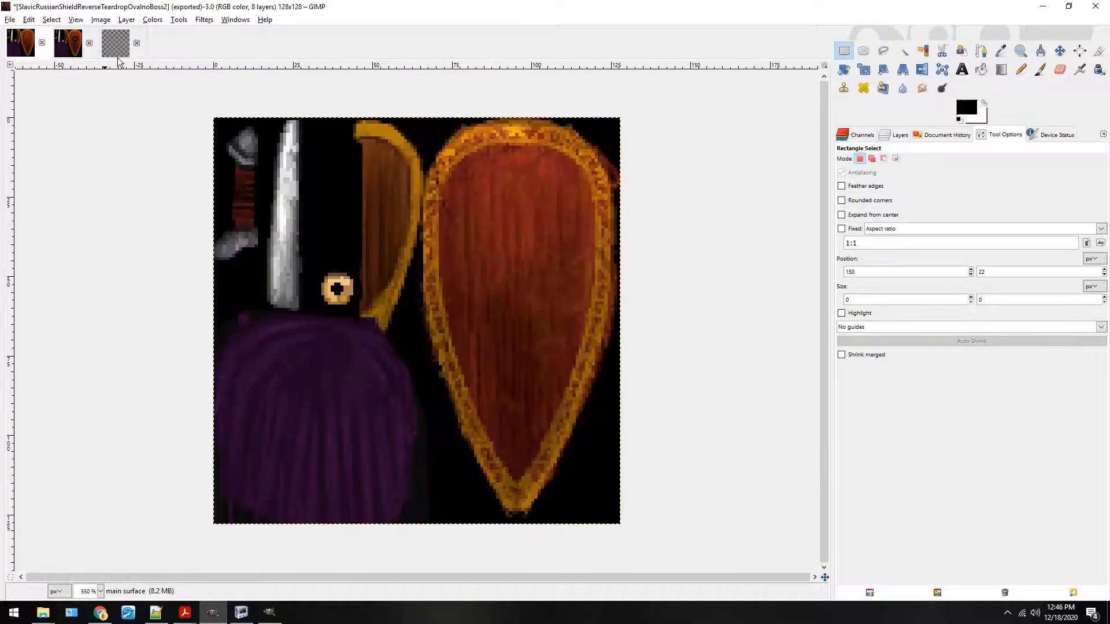
# Undo all edits in the ring image back to the blank white 800x600 canvas.
pyautogui.click(133, 44)
pyautogui.click(630, 369)
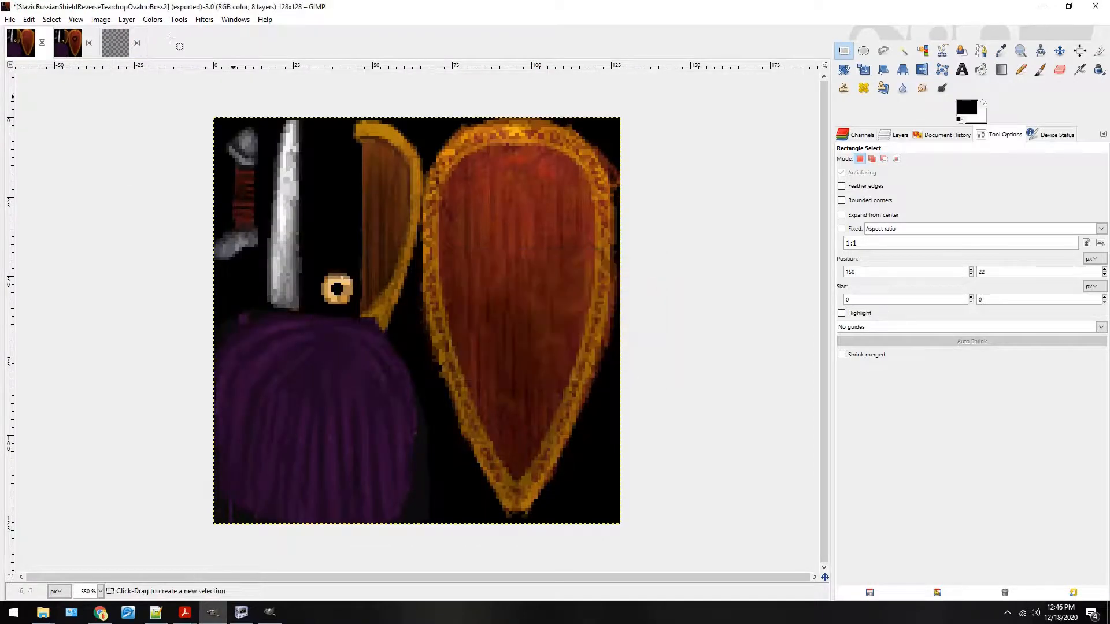
pyautogui.hotkey('ctrl', 'v')
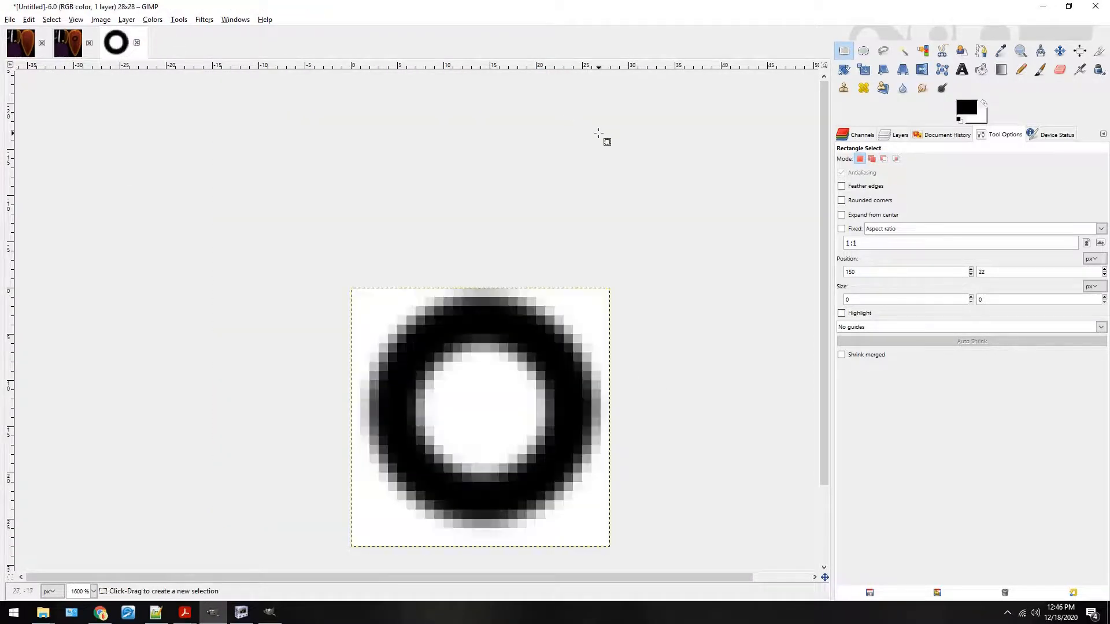
pyautogui.hotkey('ctrl', 'z')
pyautogui.hotkey('ctrl', 'z')
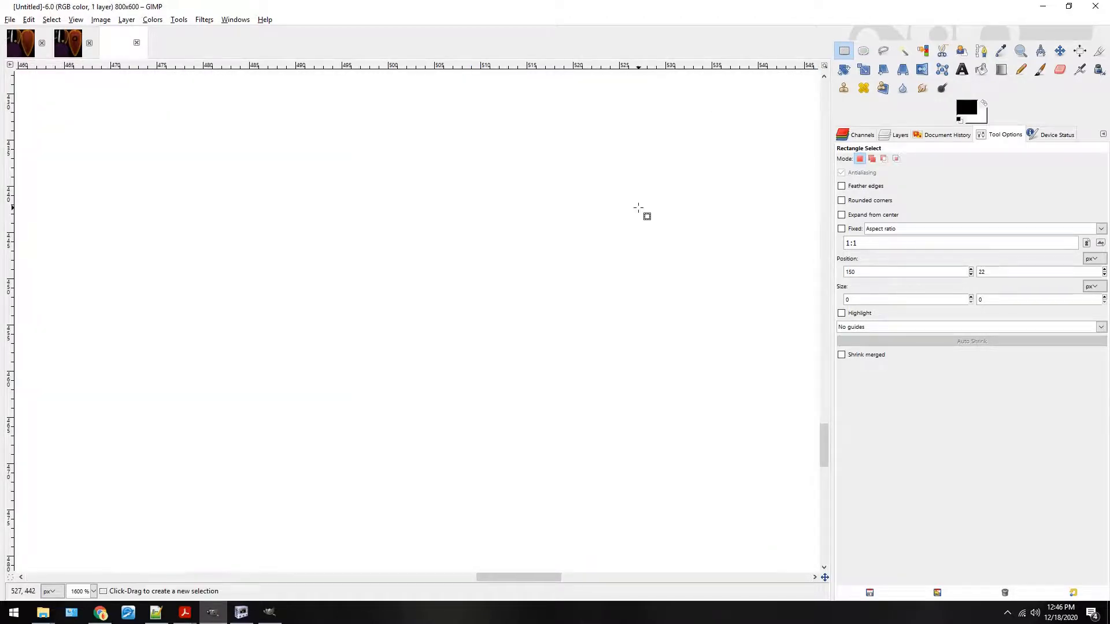
pyautogui.press('2')
pyautogui.press('1')
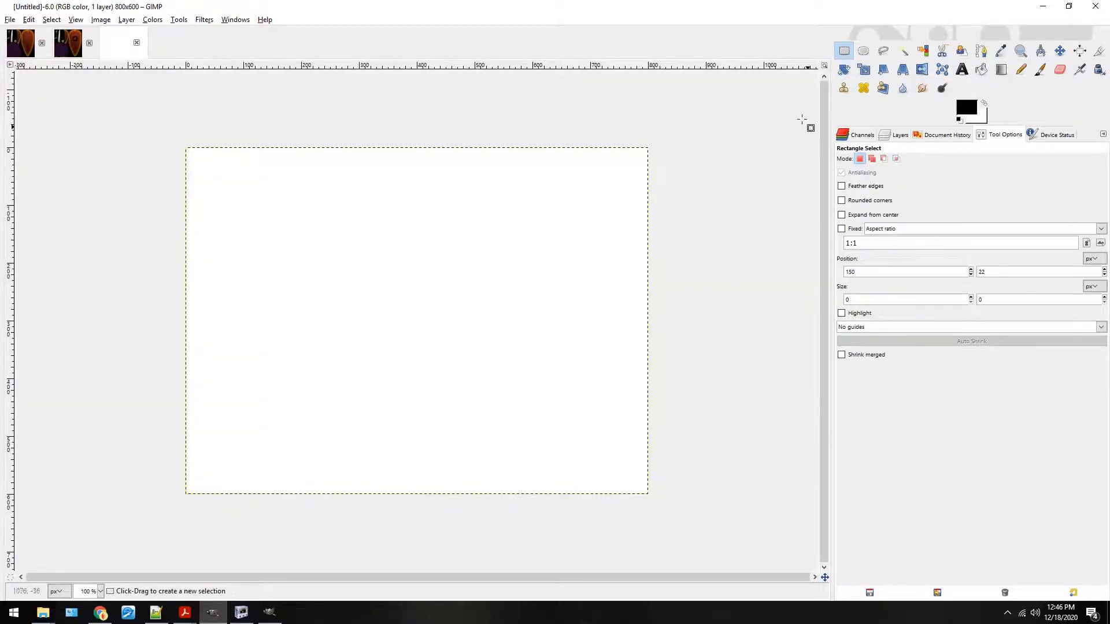
pyautogui.click(641, 179)
pyautogui.click(204, 20)
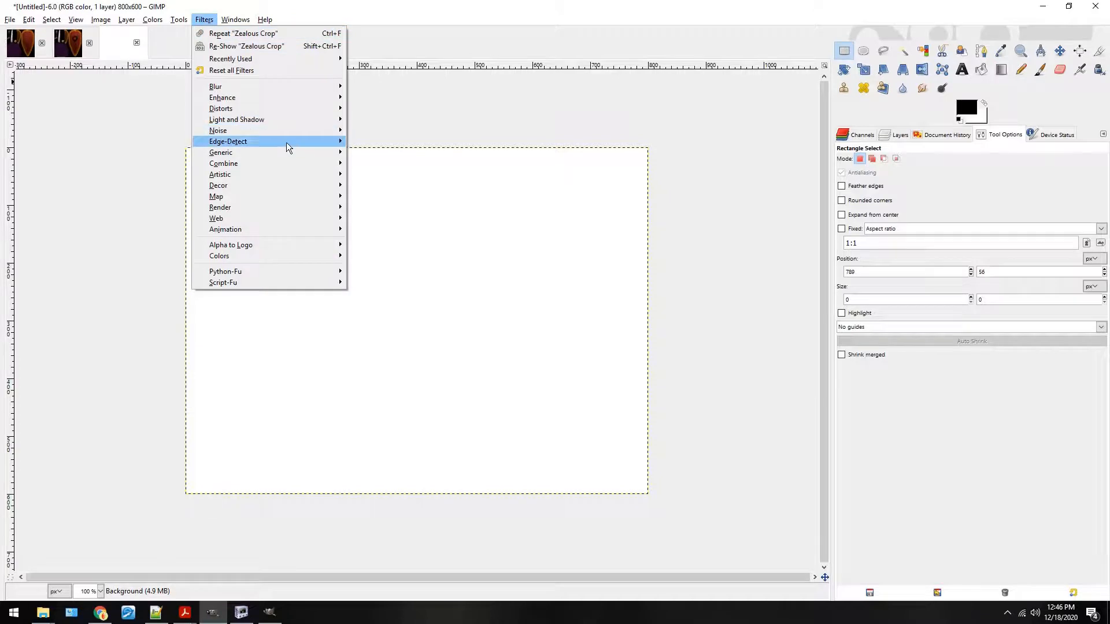
pyautogui.moveTo(287, 206)
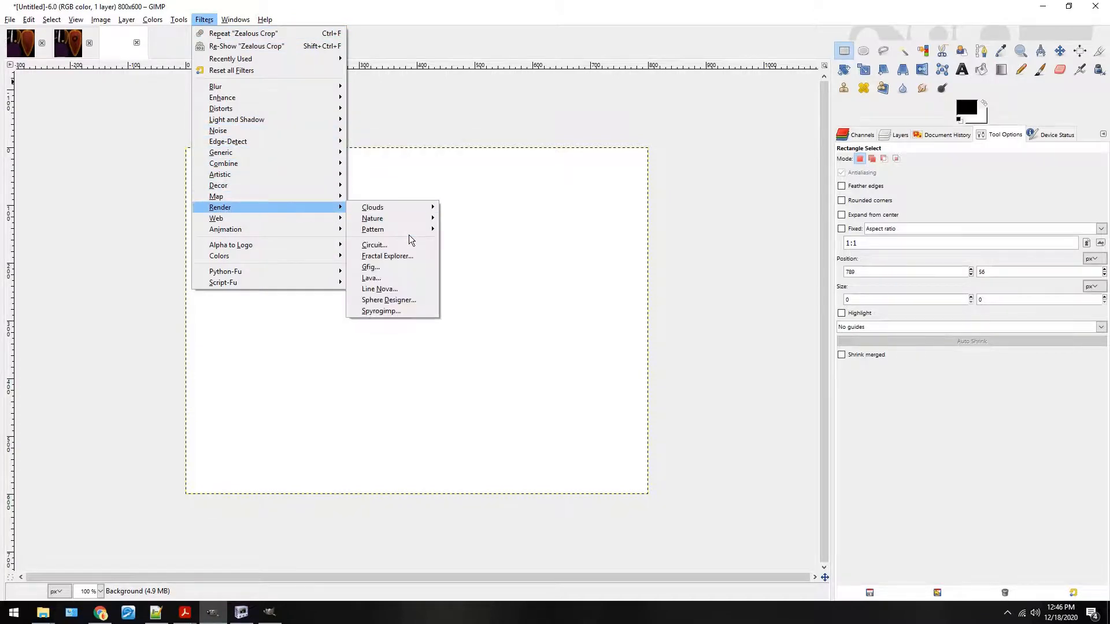
pyautogui.moveTo(411, 233)
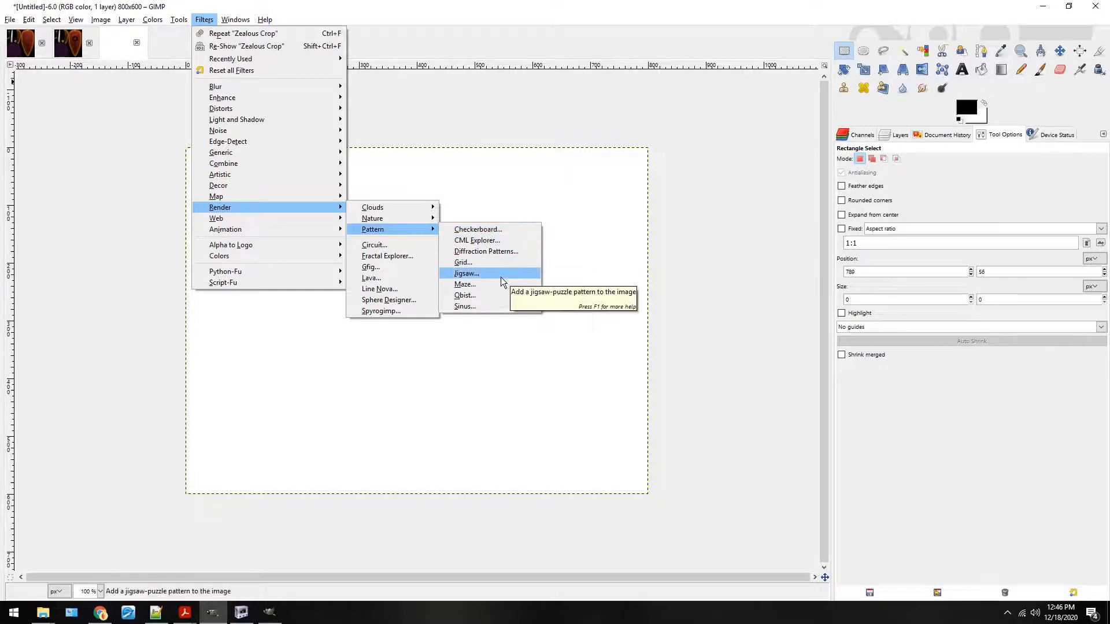
pyautogui.click(371, 266)
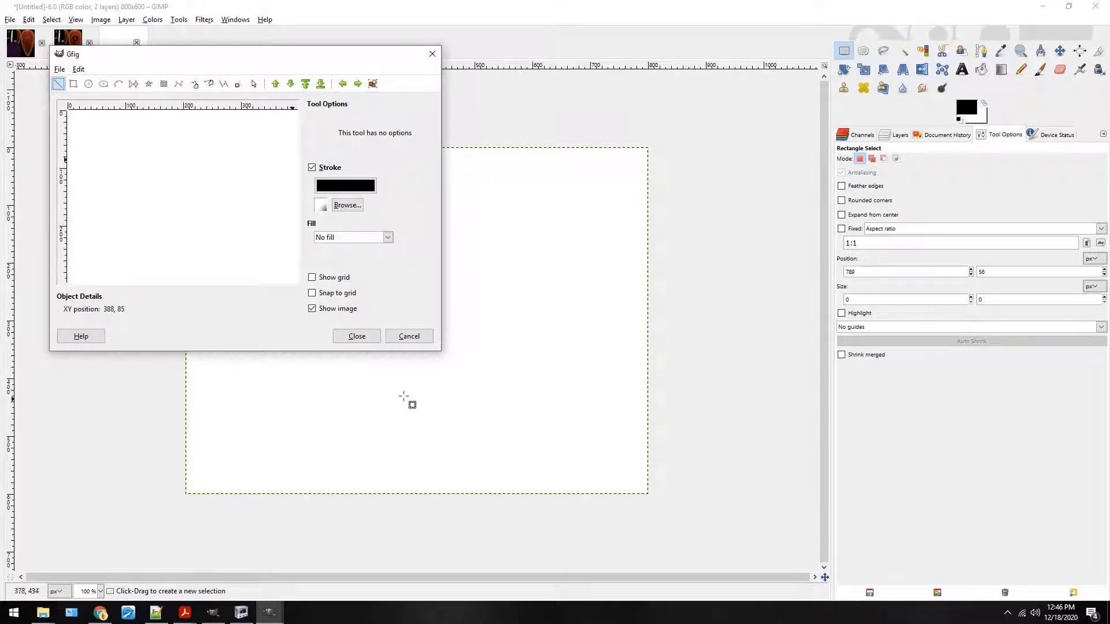
pyautogui.click(410, 335)
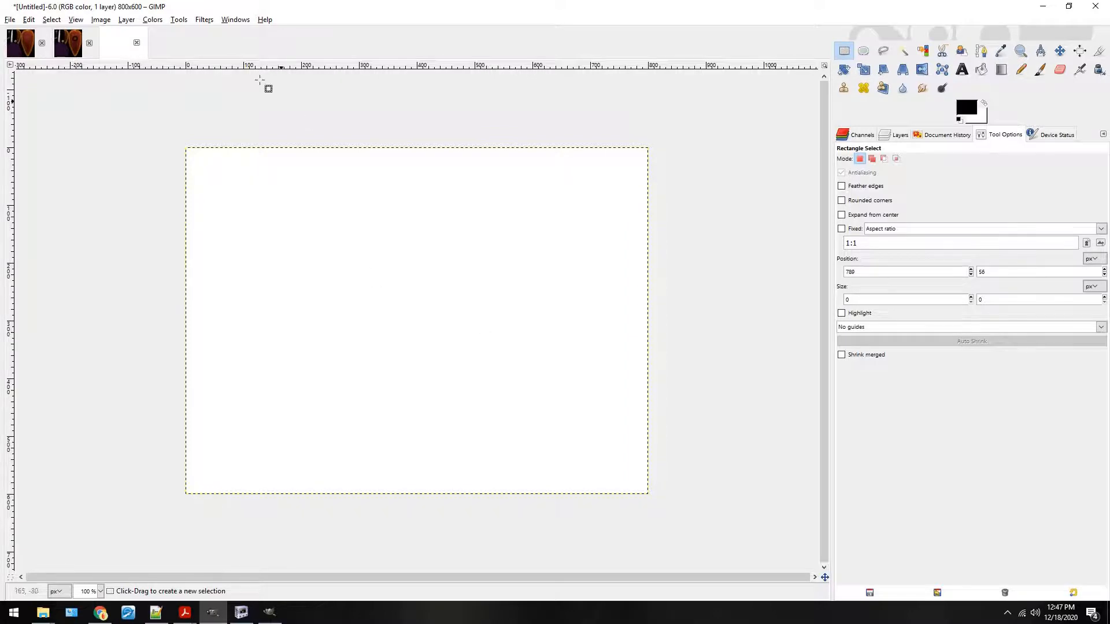
pyautogui.click(205, 21)
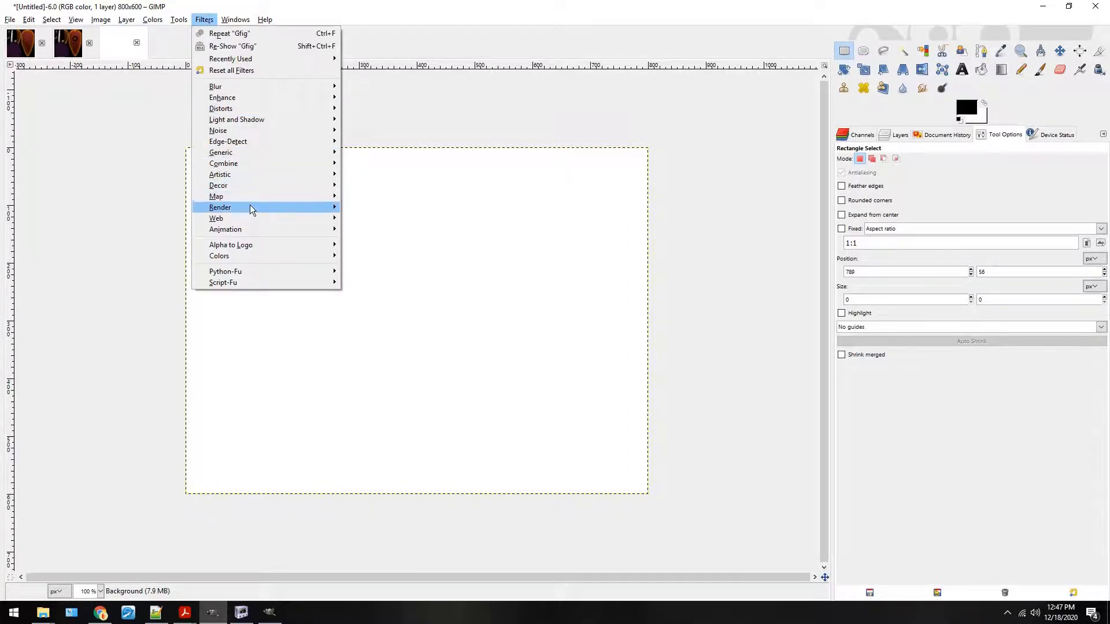
pyautogui.moveTo(251, 208)
pyautogui.moveTo(385, 232)
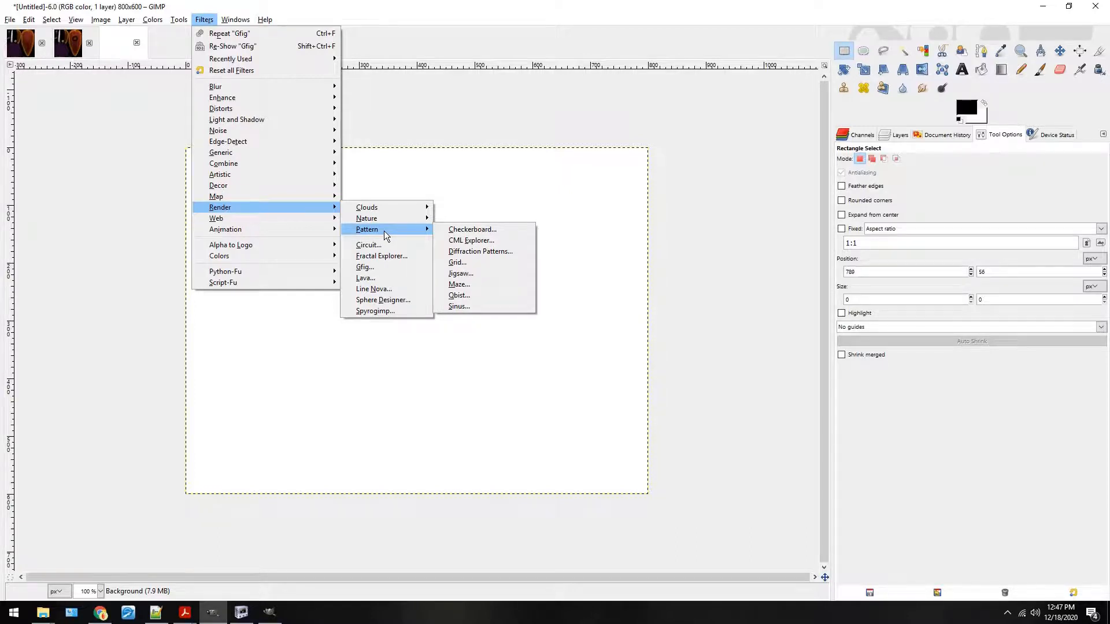
pyautogui.click(543, 116)
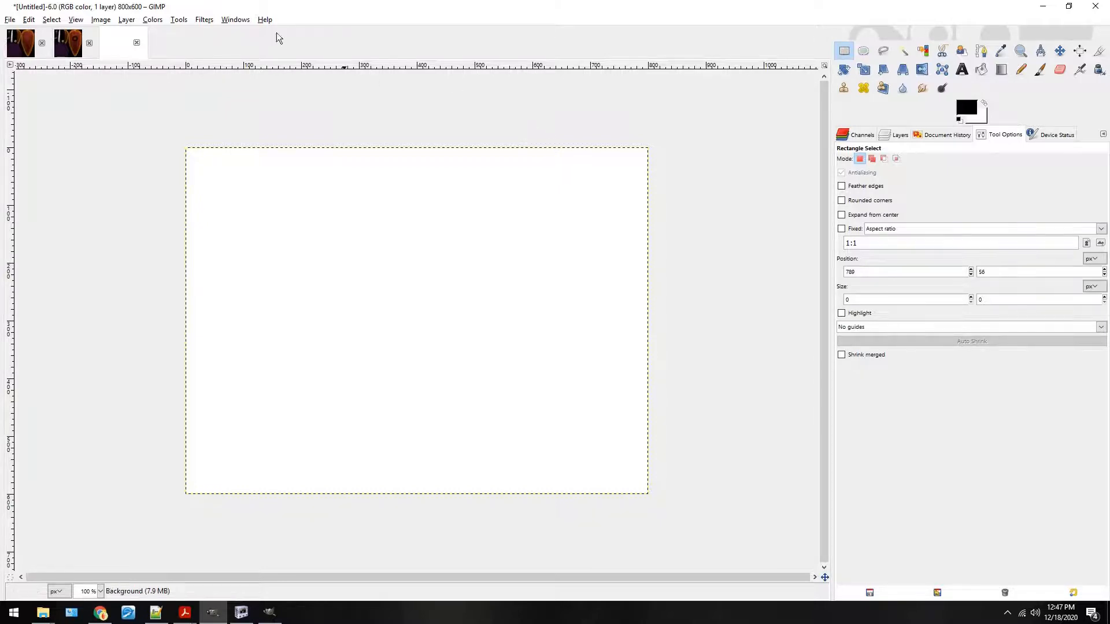
pyautogui.click(163, 20)
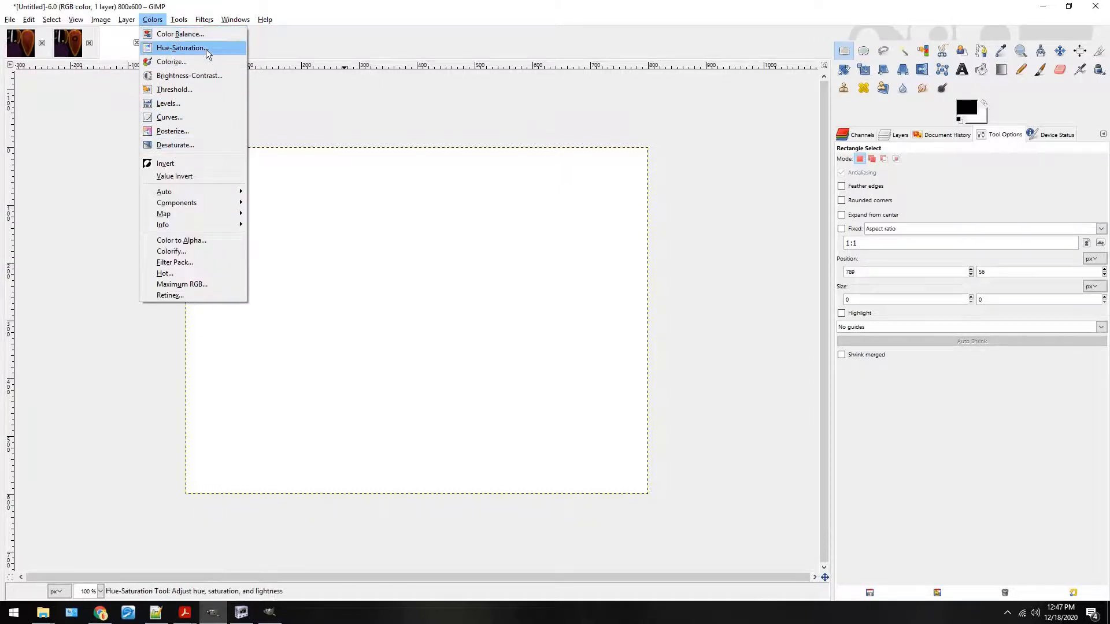
pyautogui.click(691, 181)
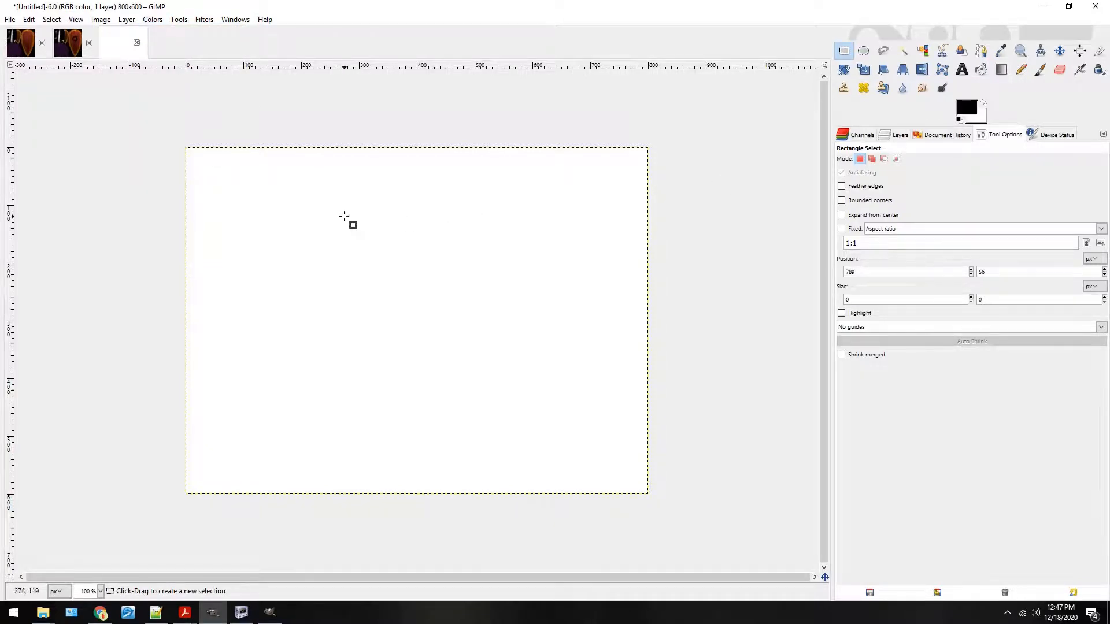
pyautogui.click(68, 43)
pyautogui.click(107, 49)
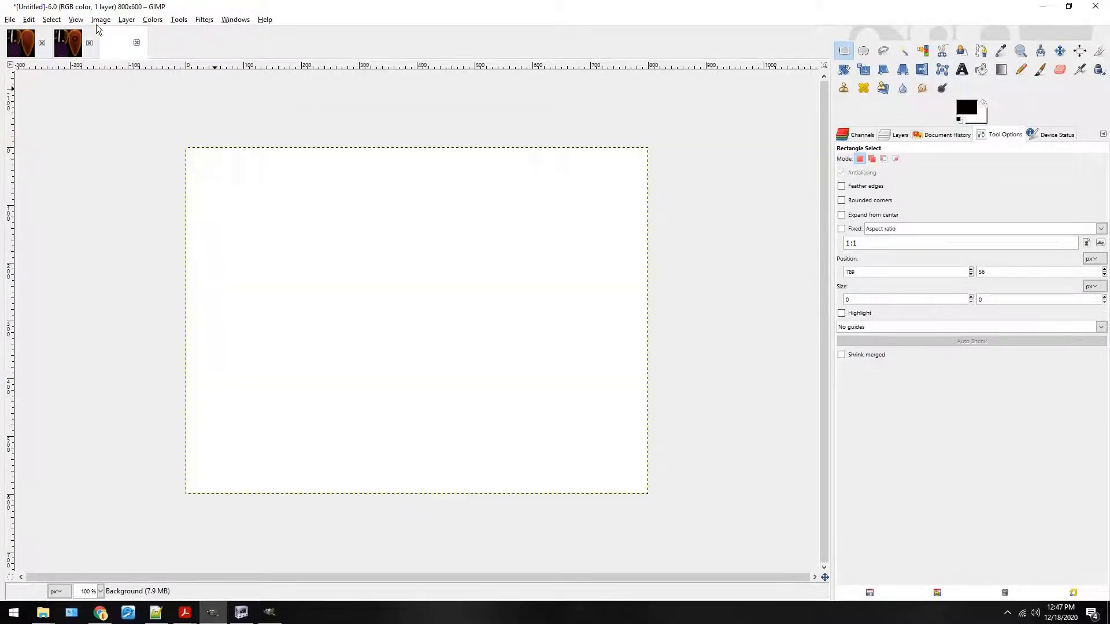
pyautogui.click(100, 19)
pyautogui.click(617, 154)
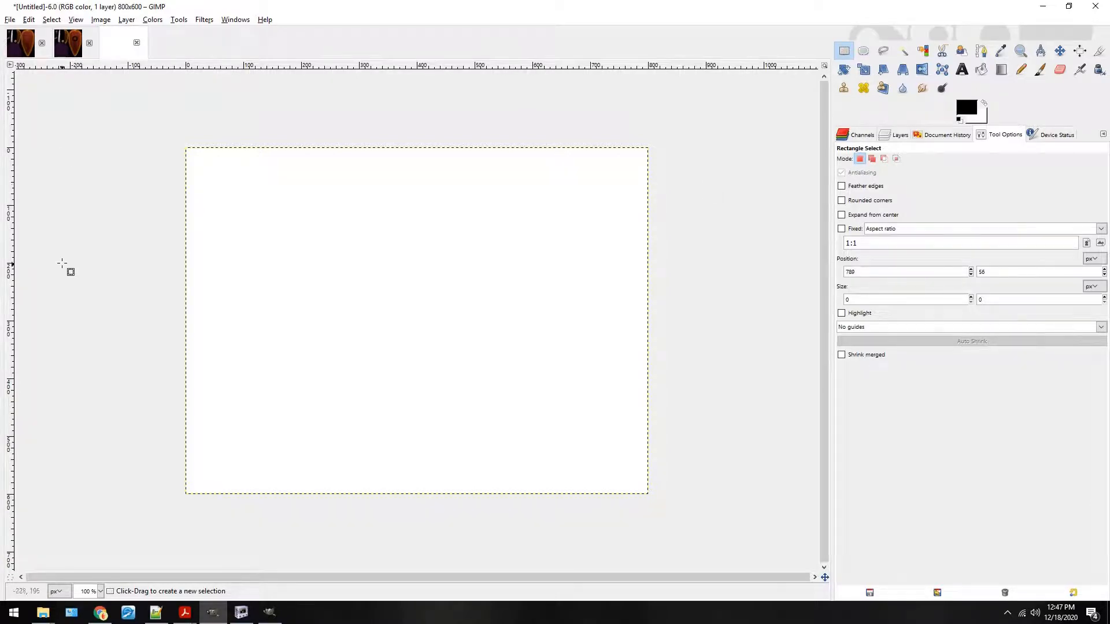
pyautogui.hotkey('alt', '2')
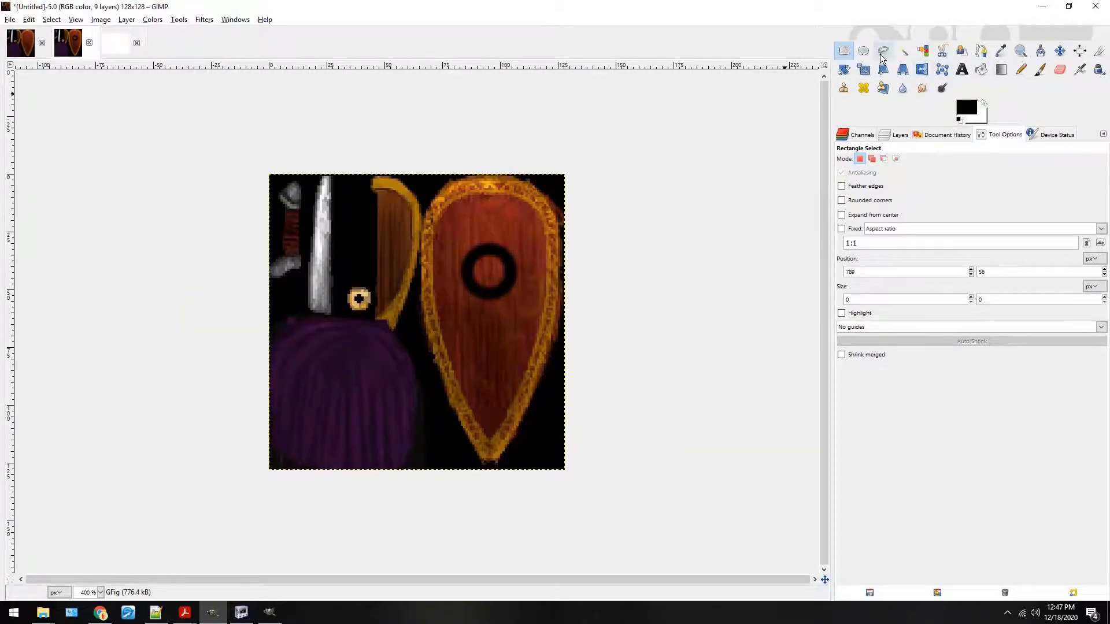
pyautogui.click(862, 51)
pyautogui.moveTo(475, 230)
pyautogui.mouseDown()
pyautogui.moveTo(511, 264)
pyautogui.moveTo(489, 229)
pyautogui.mouseUp()
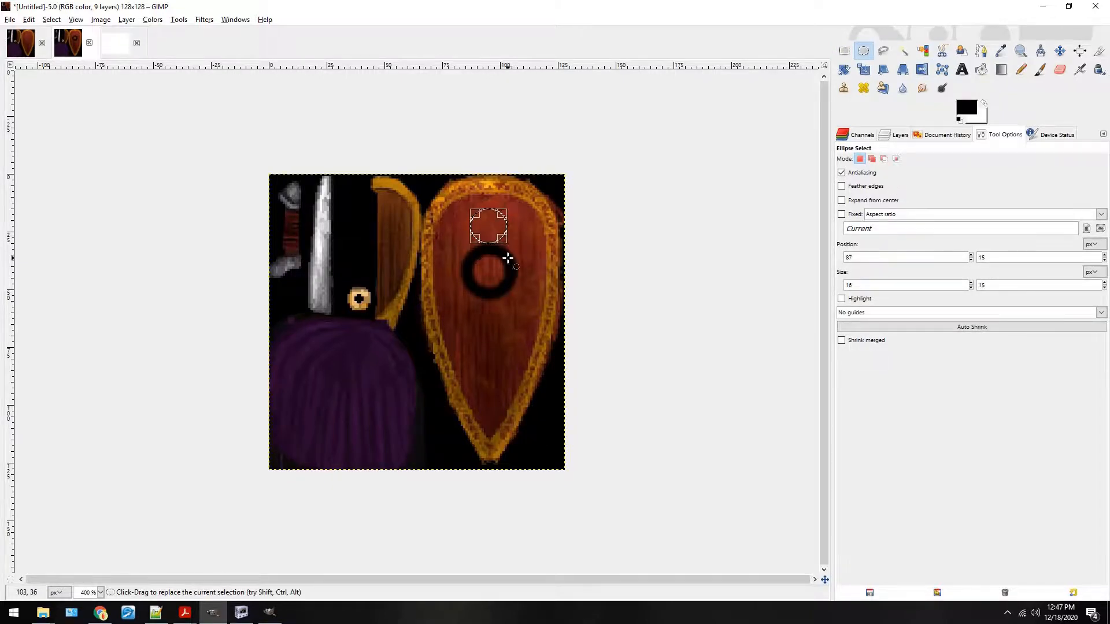
pyautogui.click(561, 249)
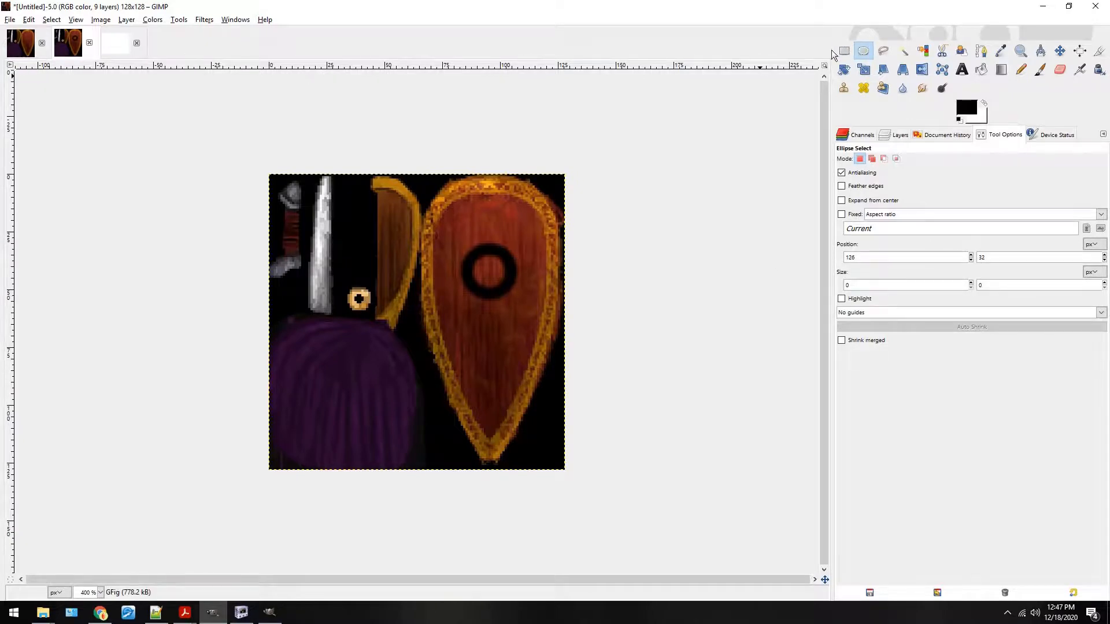
pyautogui.click(114, 44)
pyautogui.press('ctrl')
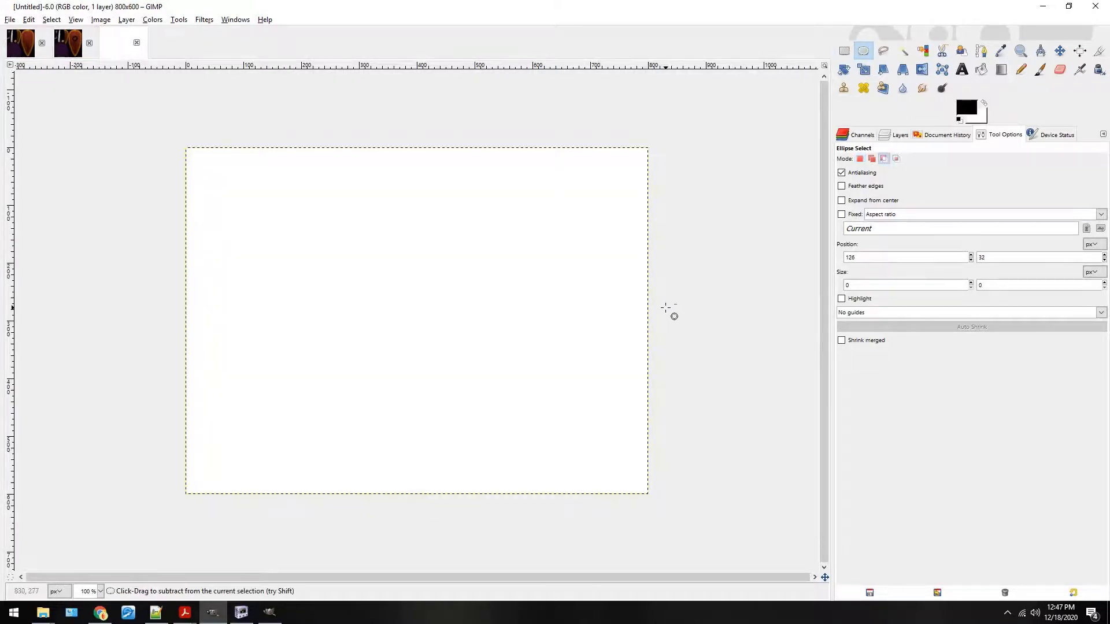
pyautogui.click(666, 308)
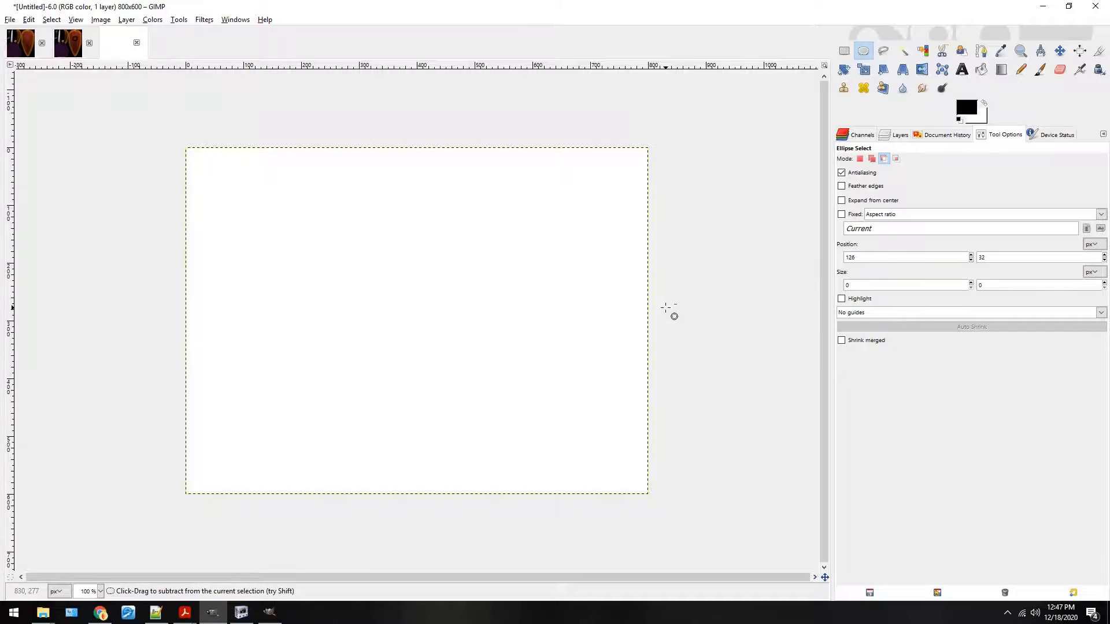
pyautogui.click(72, 45)
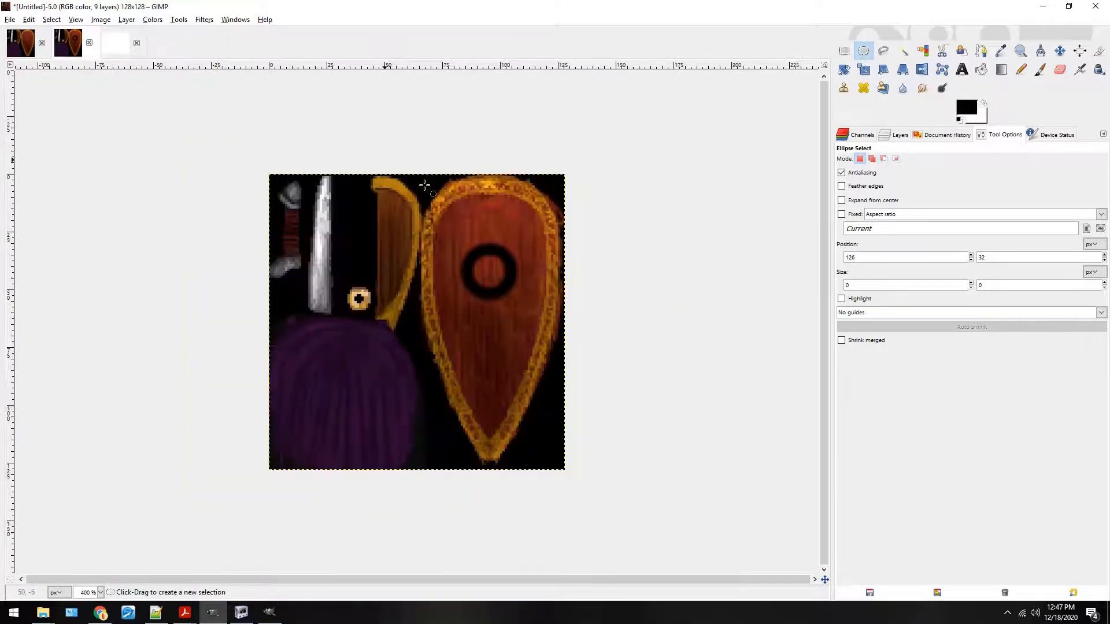
pyautogui.click(103, 45)
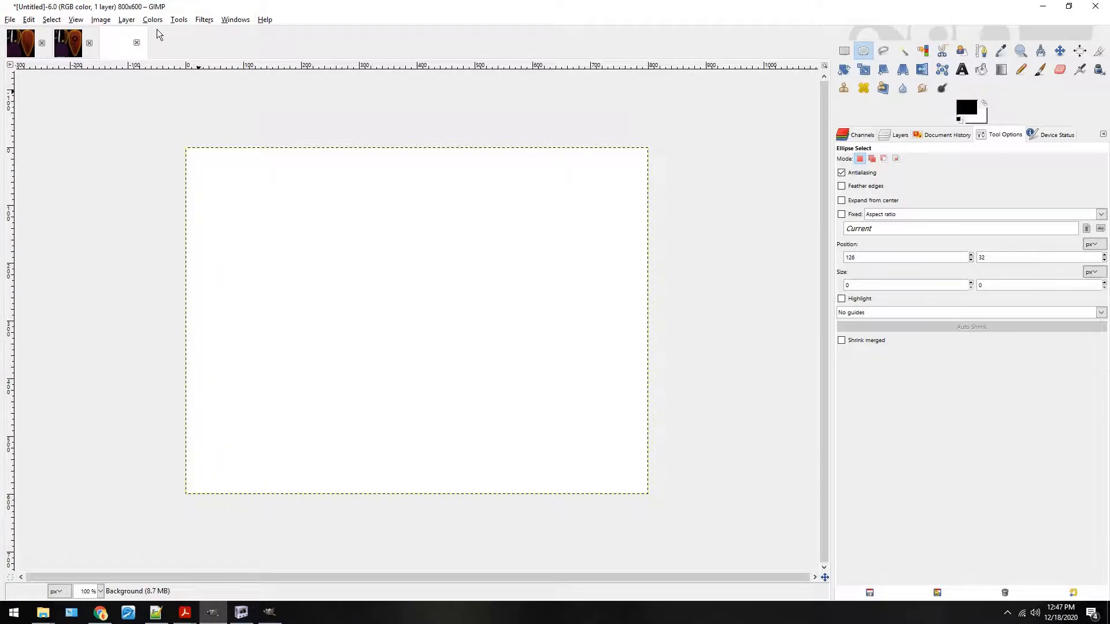
# Paste a second ring directly below the existing one on the red shield in the untitled 128x128 image and anchor it.
pyautogui.click(69, 48)
pyautogui.click(844, 50)
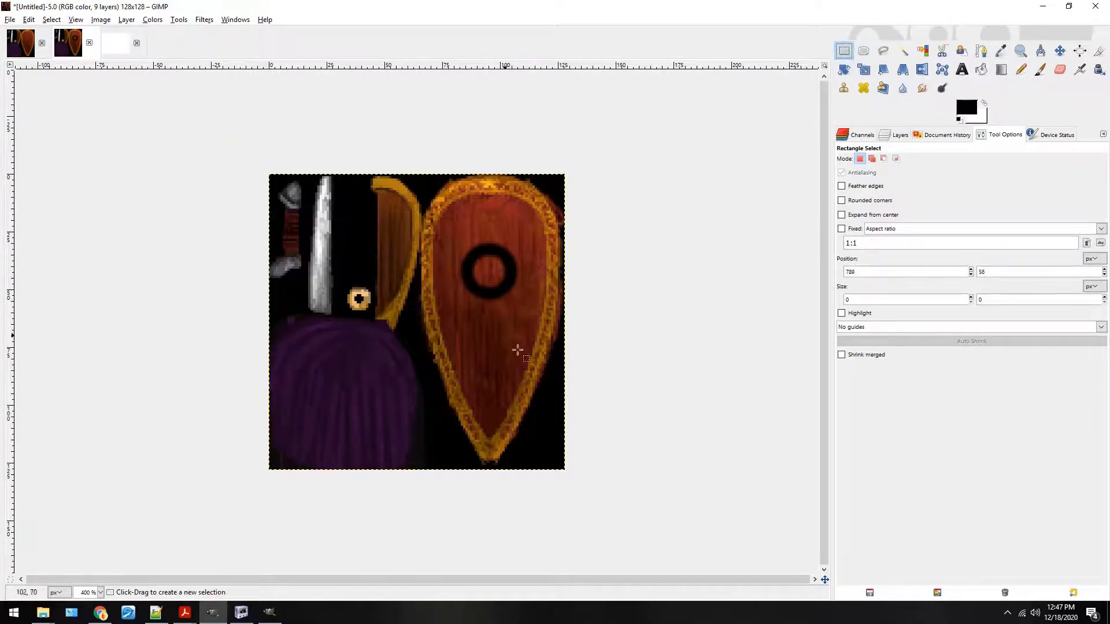
pyautogui.moveTo(477, 308); pyautogui.dragTo(516, 353)
pyautogui.hotkey('ctrl', 'v')
pyautogui.click(689, 298)
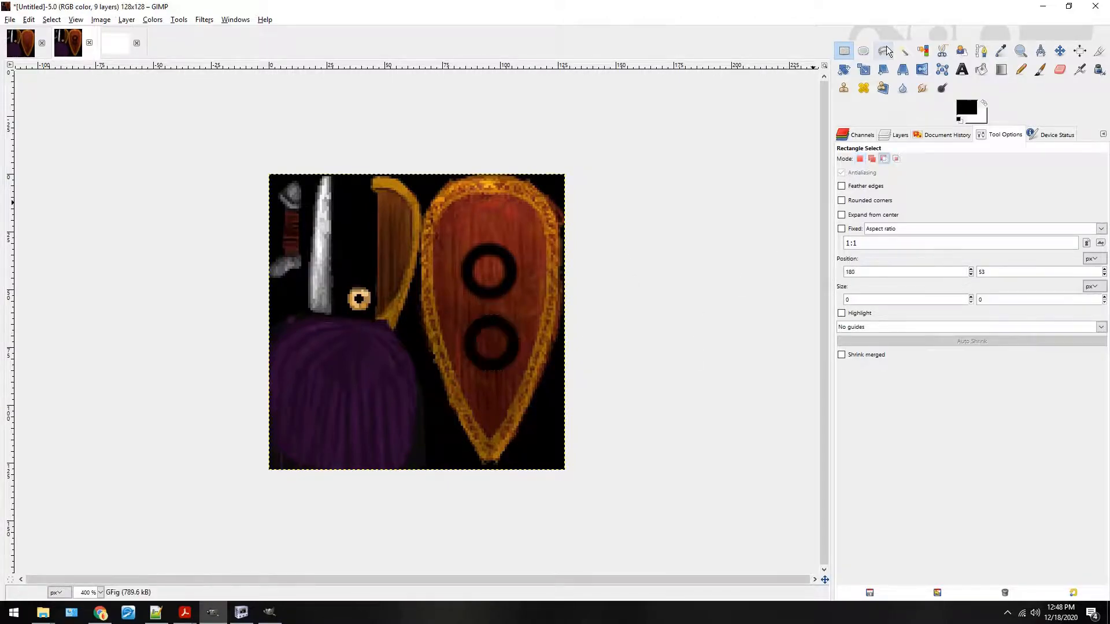
pyautogui.press('ctrl')
pyautogui.press('ctrl')
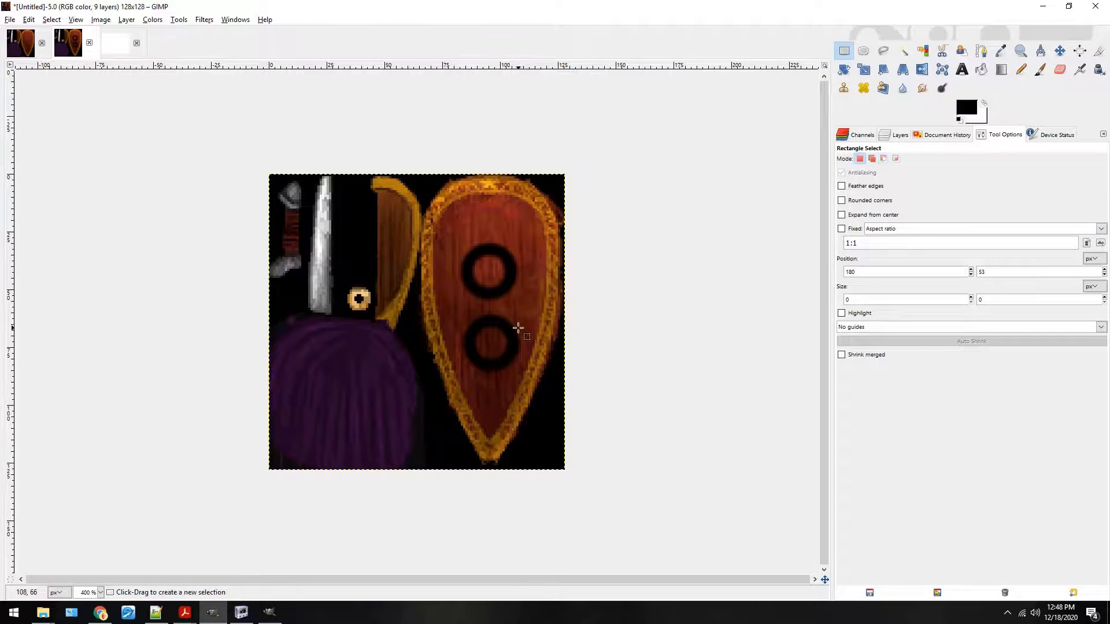
pyautogui.press('ctrl')
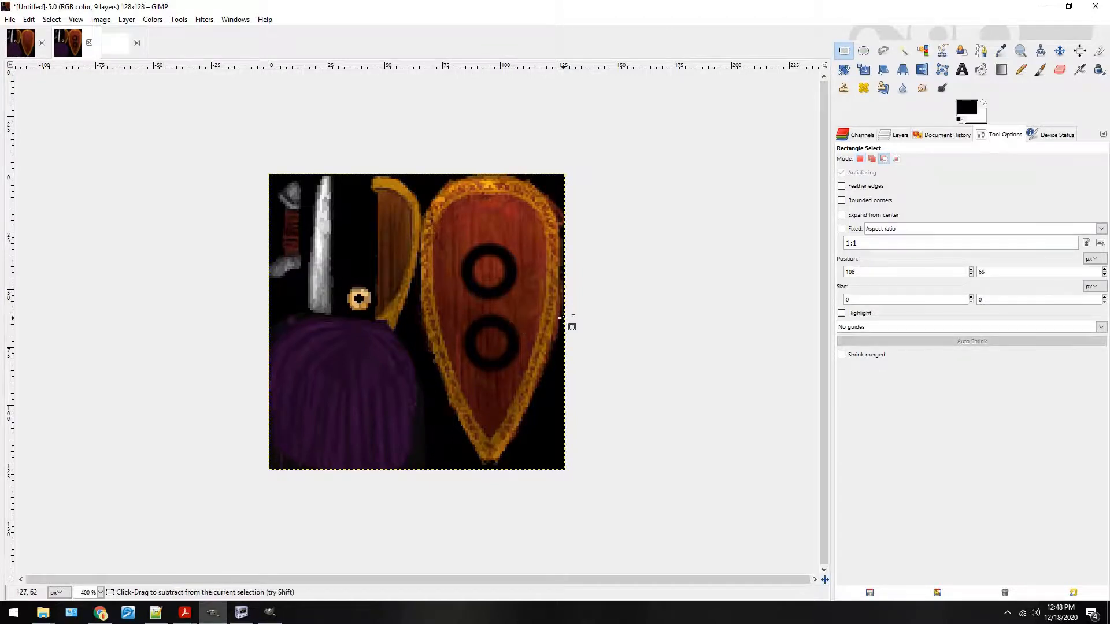
# Paste the ring onto the blank 800x600 canvas and undo that paste.
pyautogui.hotkey('ctrl', 'pagedown')
pyautogui.hotkey('ctrl', 'v')
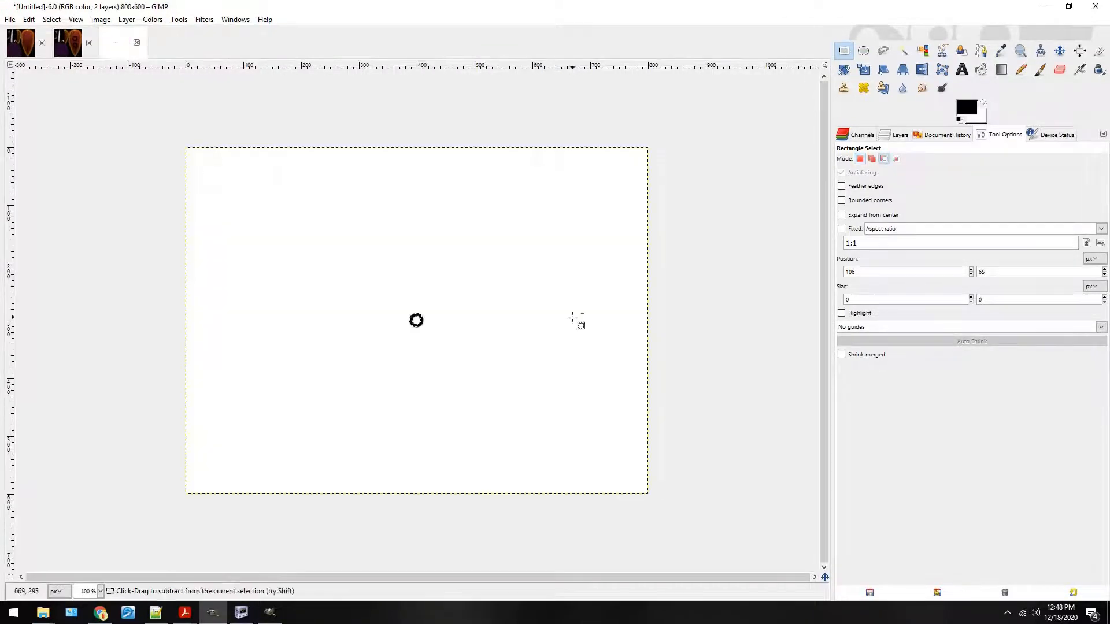
pyautogui.hotkey('ctrl', 'z')
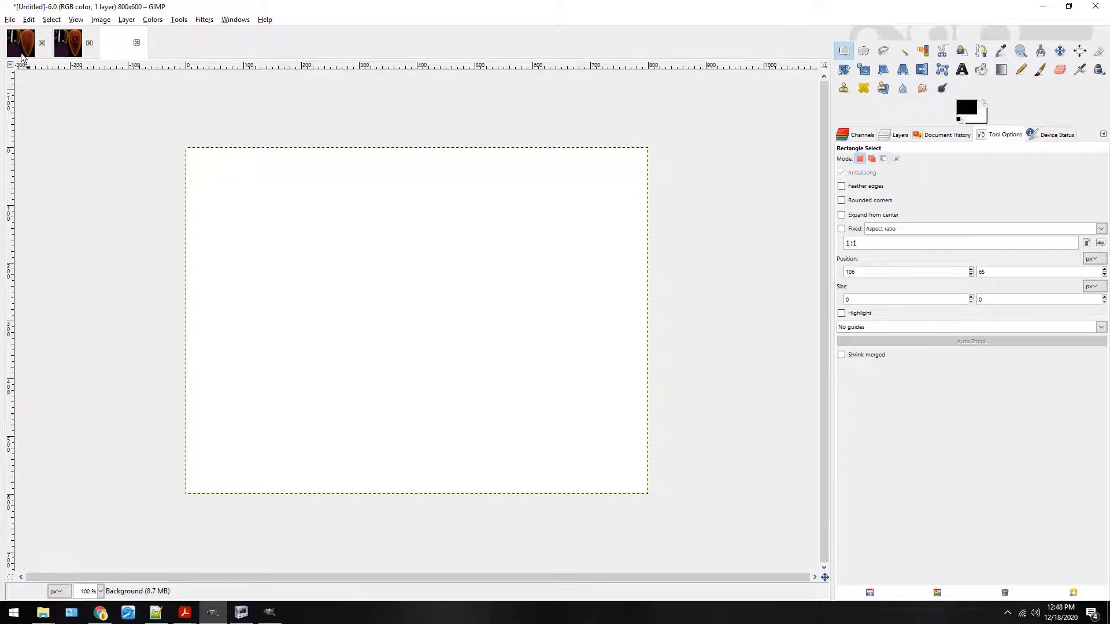
# Paste the ring on the 800x600 canvas, limit it to its right half with a 61 × 57 px rectangular selection, and anchor it.
pyautogui.hotkey('ctrl', 'v')
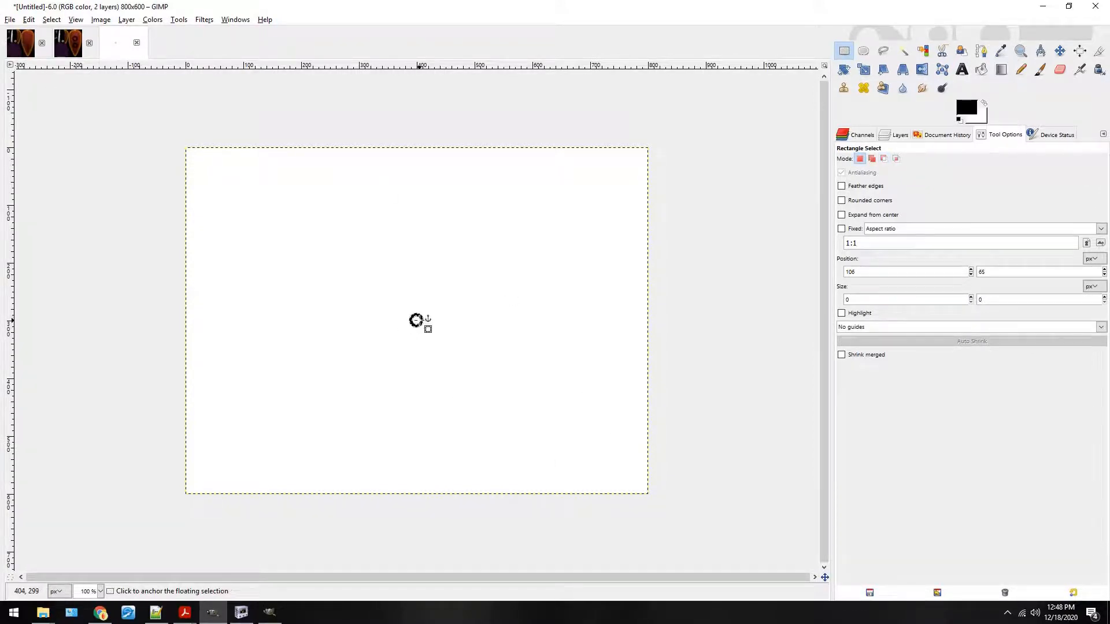
pyautogui.moveTo(420, 321); pyautogui.dragTo(444, 420)
pyautogui.click(465, 307)
pyautogui.click(415, 307)
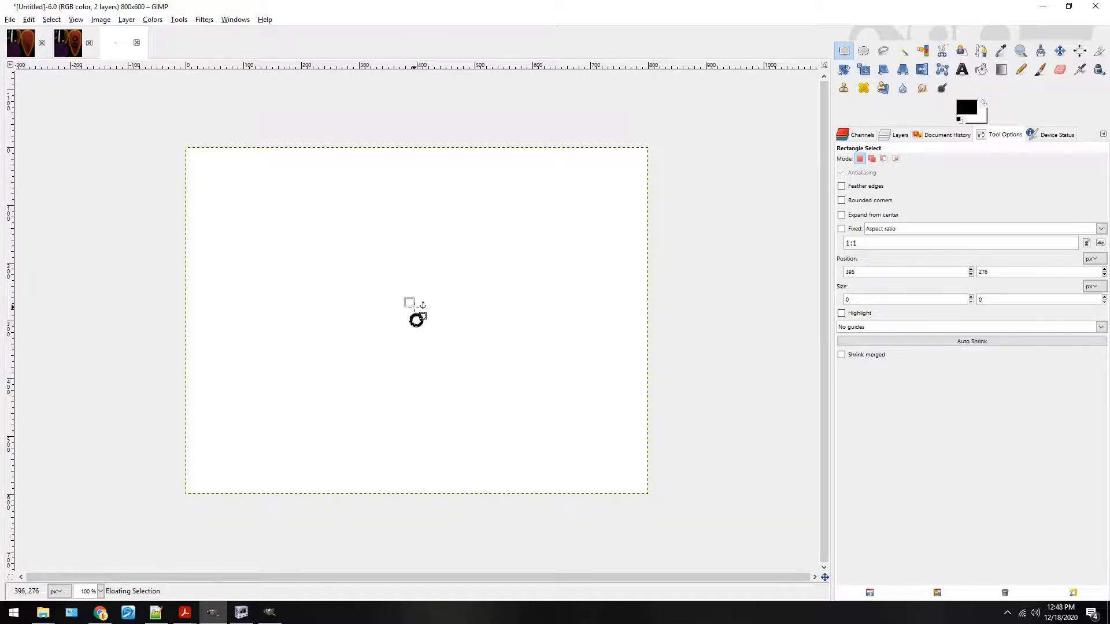
pyautogui.moveTo(416, 306); pyautogui.dragTo(452, 340)
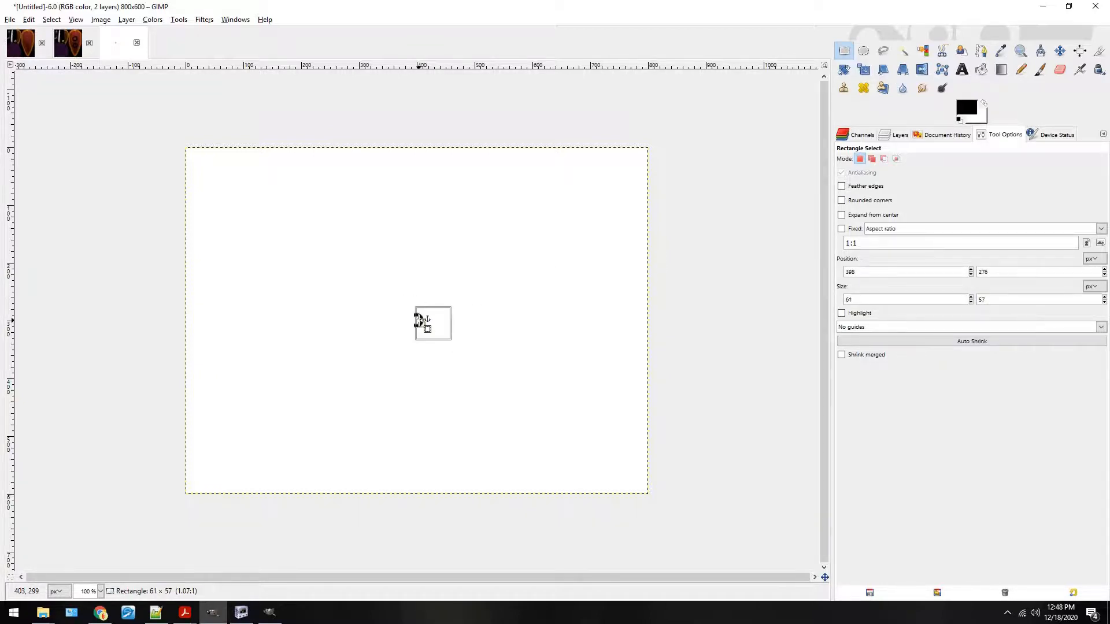
pyautogui.hotkey('shift', '+')
pyautogui.hotkey('shift', '+')
pyautogui.hotkey('shift', '+')
pyautogui.hotkey('shift', '+')
pyautogui.hotkey('shift', '+')
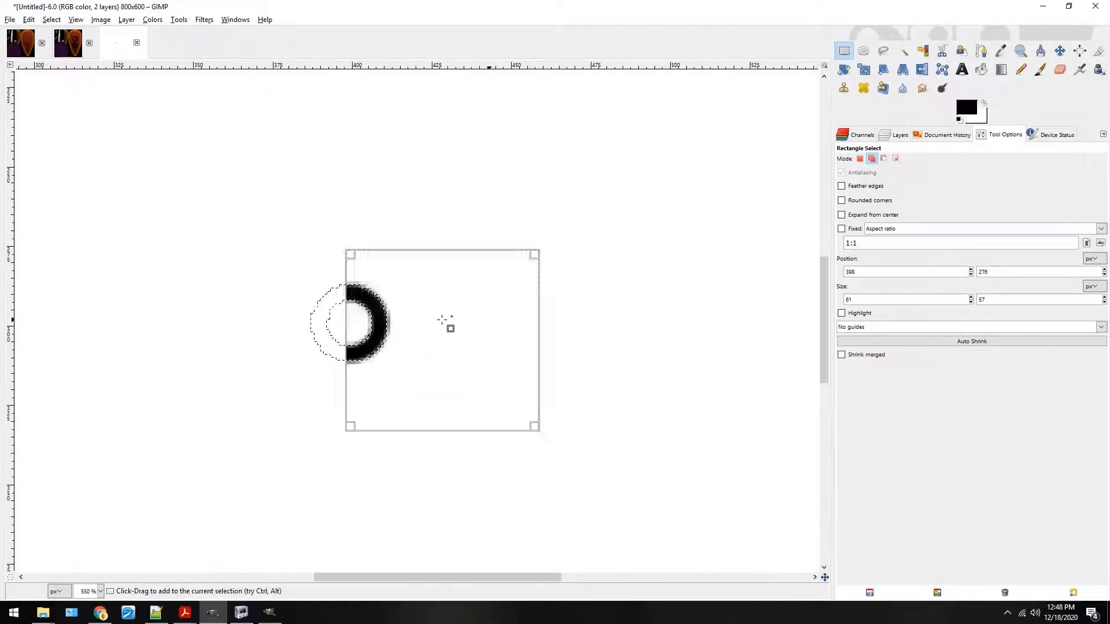
pyautogui.click(525, 200)
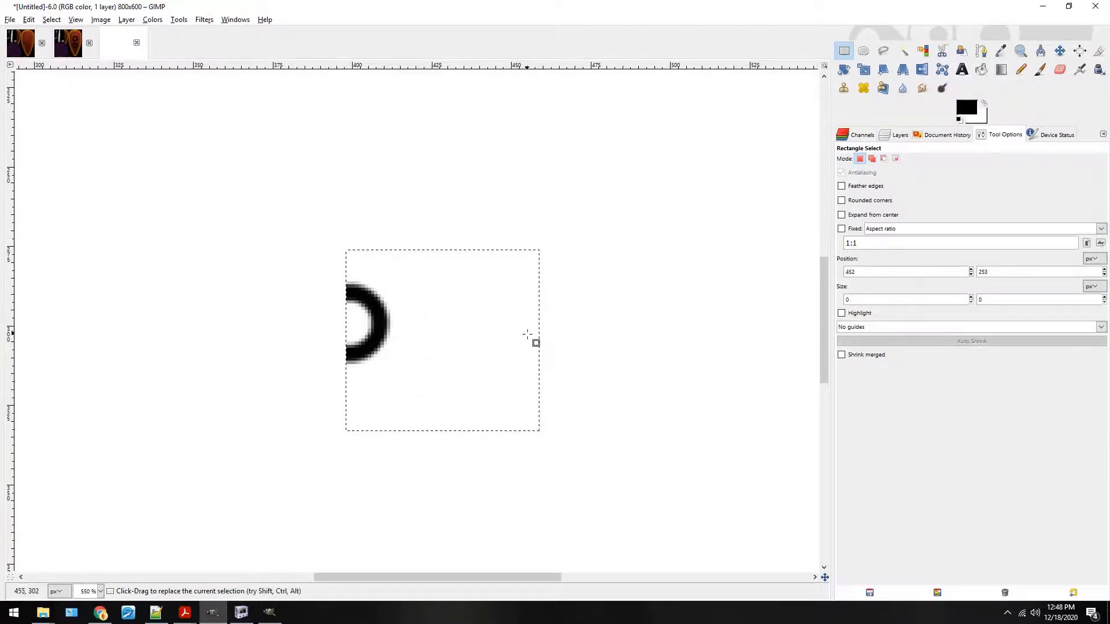
pyautogui.scroll(-3, 580, 322)
pyautogui.scroll(6, 575, 315)
pyautogui.press('-')
pyautogui.press('-')
pyautogui.press('-')
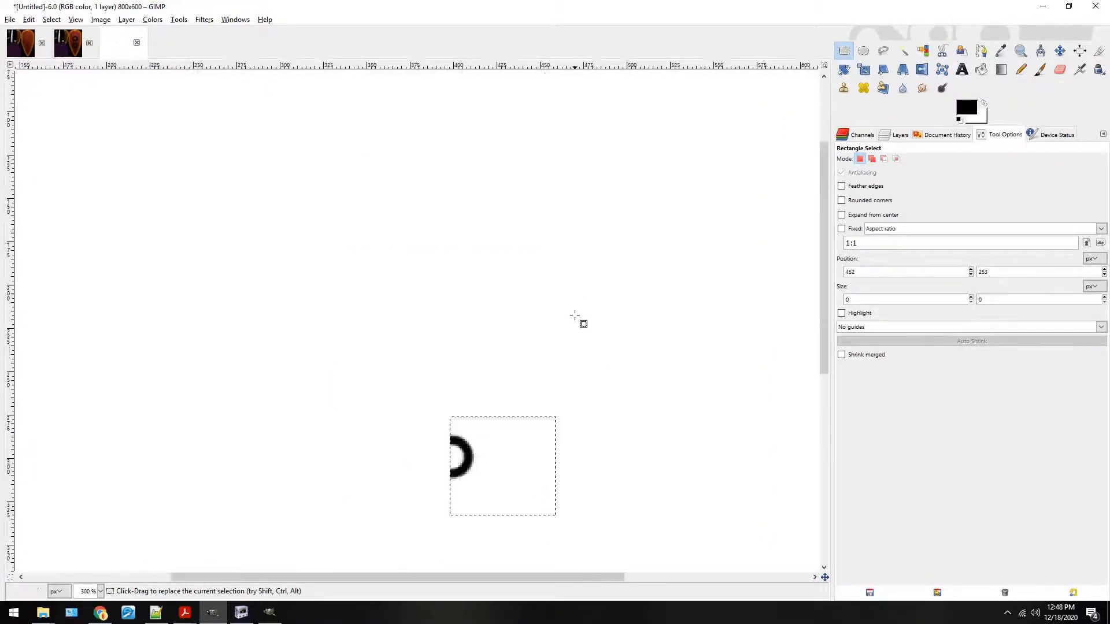
# Paste the full ring onto the 800x600 canvas and move it slightly up and left as a floating selection.
pyautogui.hotkey('ctrl', 'v')
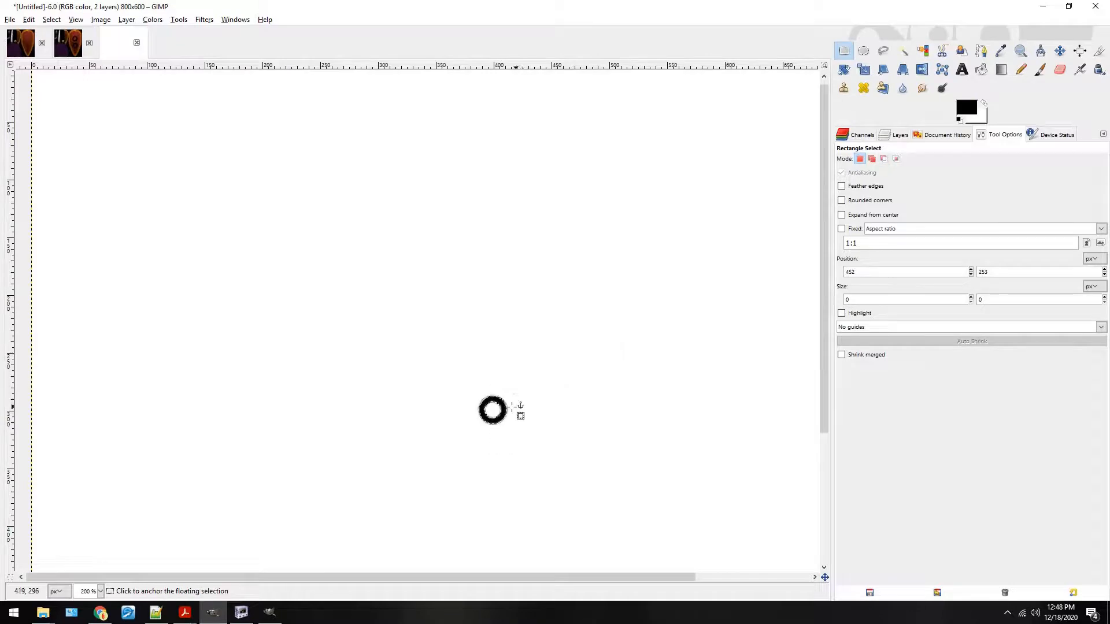
pyautogui.press('+')
pyautogui.press('+')
pyautogui.press('+')
pyautogui.press('+')
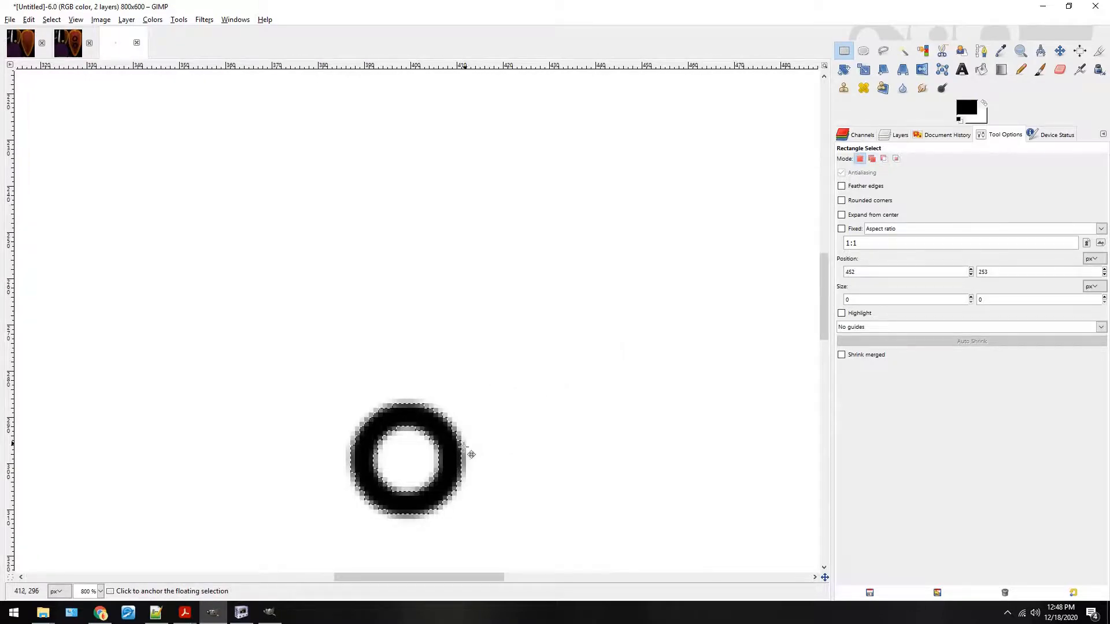
pyautogui.moveTo(451, 457); pyautogui.dragTo(417, 334)
# Place the ring on the SlavicRussianShieldReverseTeardropOvalnoBoss2 shield's upper centre and anchor only its lower half using a 46 × 16 px rectangular selection.
pyautogui.hotkey('alt', '1')
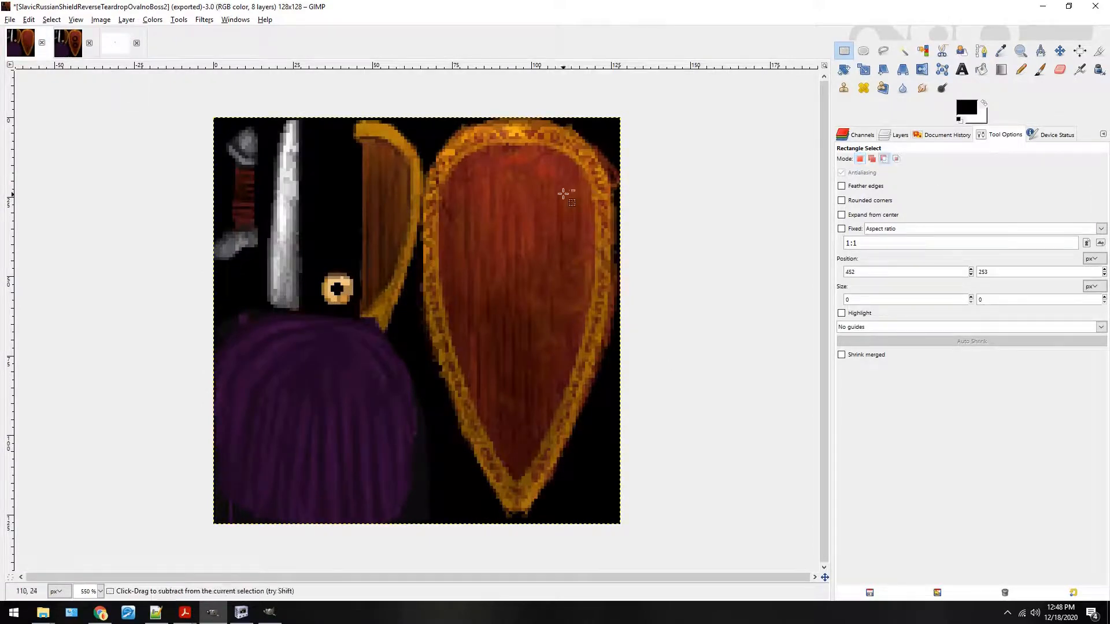
pyautogui.hotkey('ctrl', 'v')
pyautogui.moveTo(442, 315); pyautogui.dragTo(550, 235)
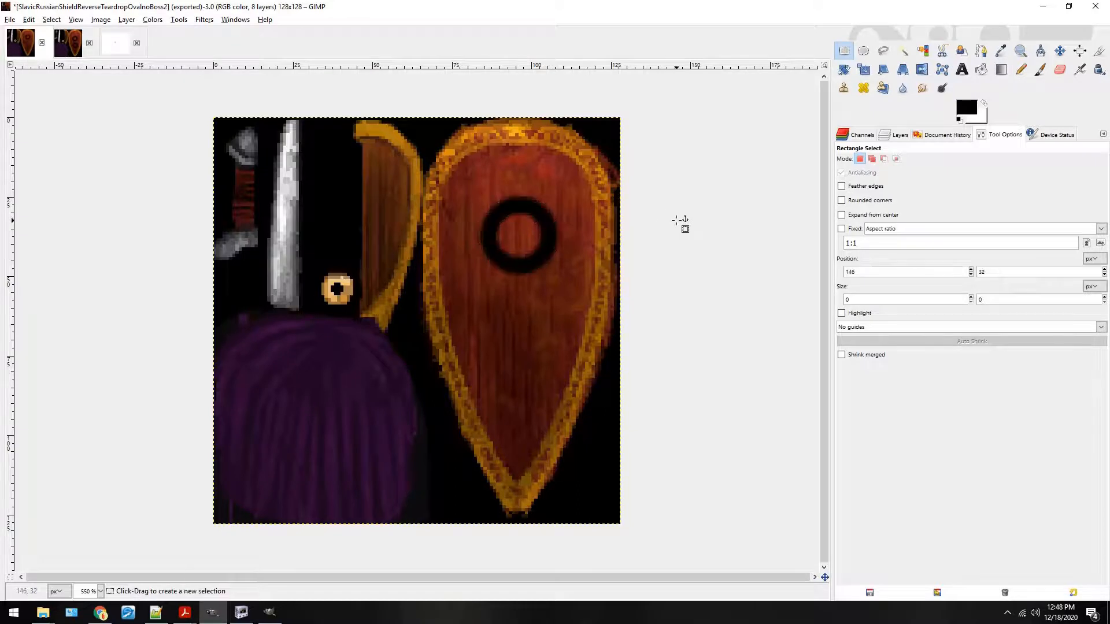
pyautogui.moveTo(455, 236); pyautogui.dragTo(602, 287)
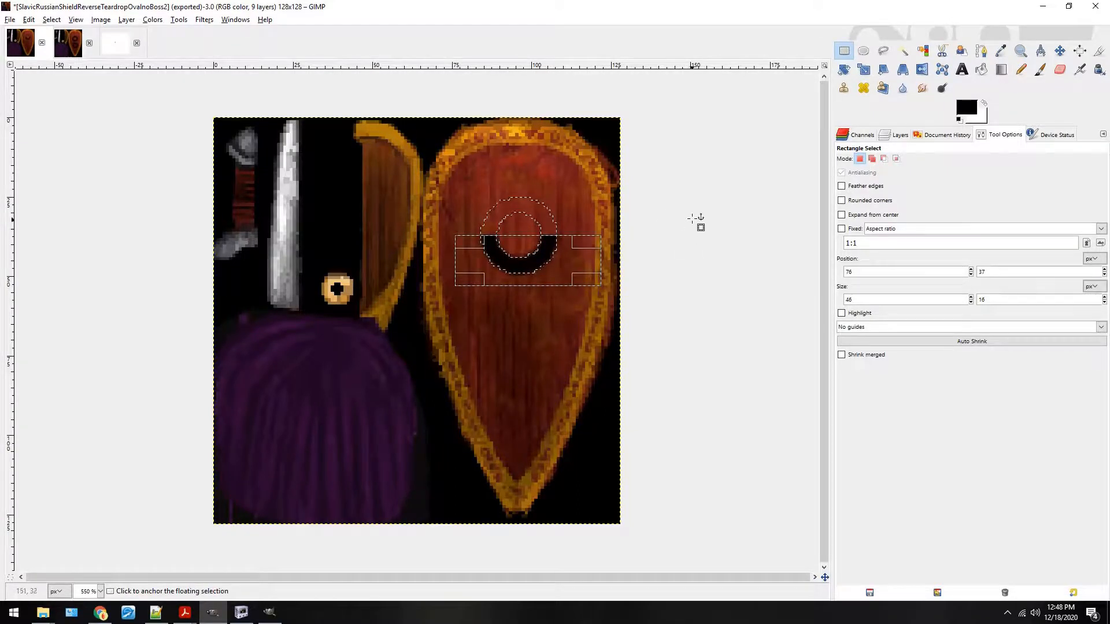
pyautogui.click(646, 187)
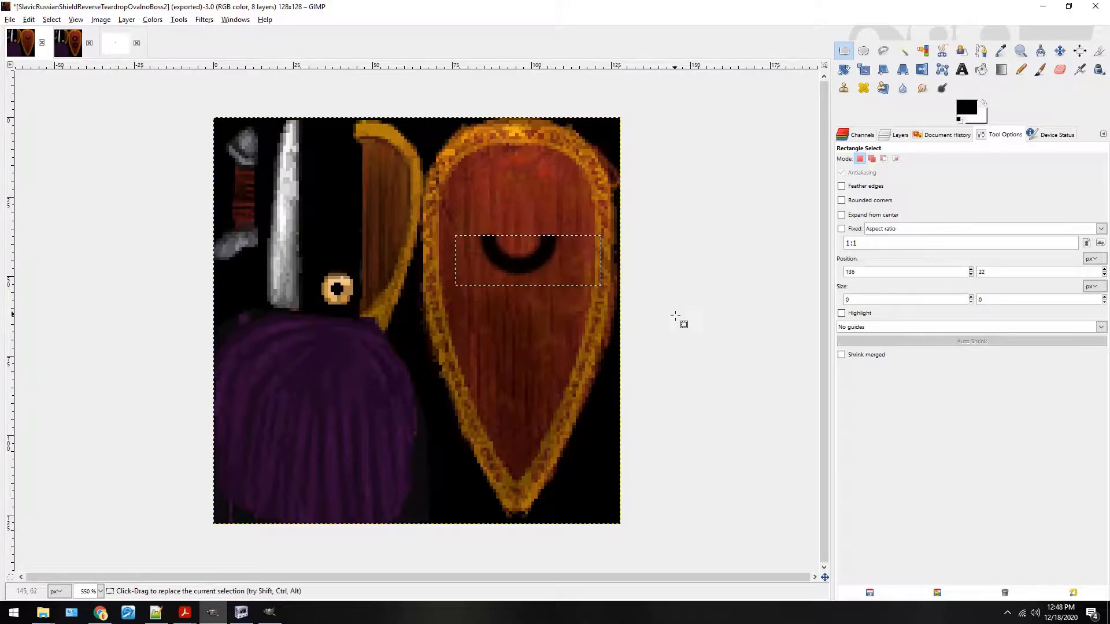
pyautogui.click(752, 143)
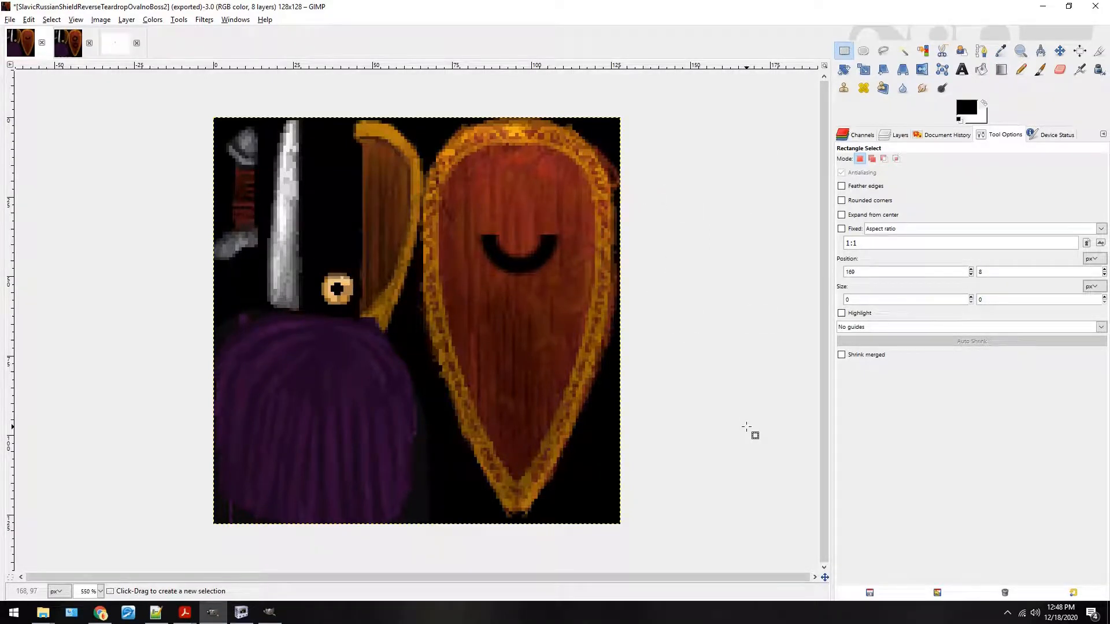
# Undo the half-ring placement on the SlavicRussianShieldReverseTeardropOvalnoBoss2 texture back to the plain red shield.
pyautogui.hotkey('ctrl', 'z')
pyautogui.hotkey('ctrl', 'z')
pyautogui.hotkey('ctrl', 'z')
pyautogui.hotkey('ctrl', 'z')
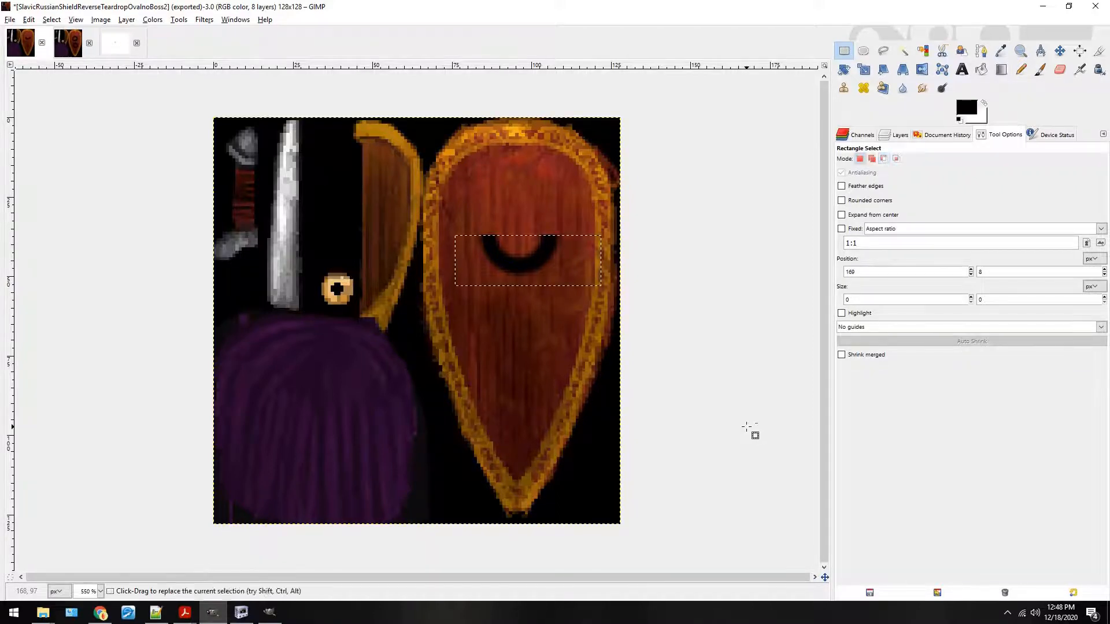
pyautogui.hotkey('ctrl', 'z')
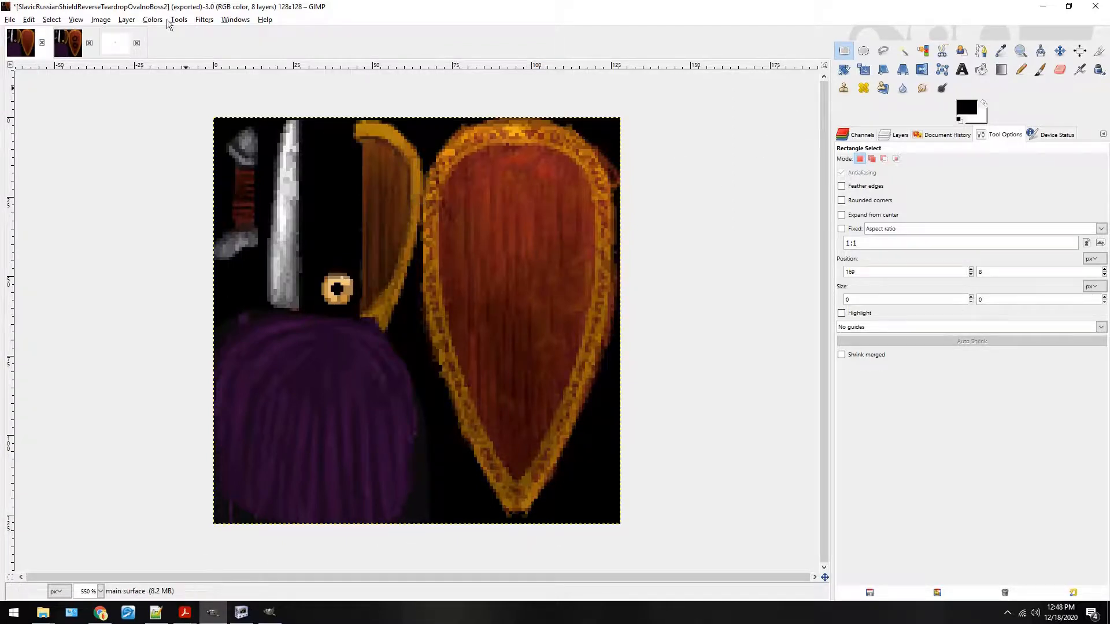
# Render a Checkerboard pattern on the floating ring in the 800x600 image and anchor it to the canvas.
pyautogui.click(128, 42)
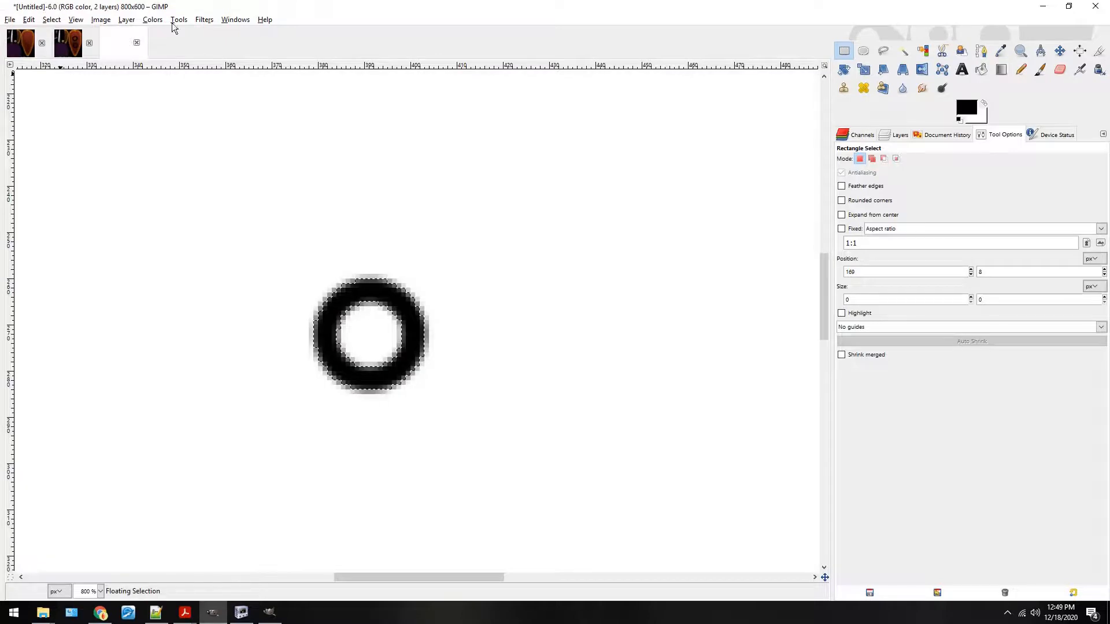
pyautogui.click(204, 19)
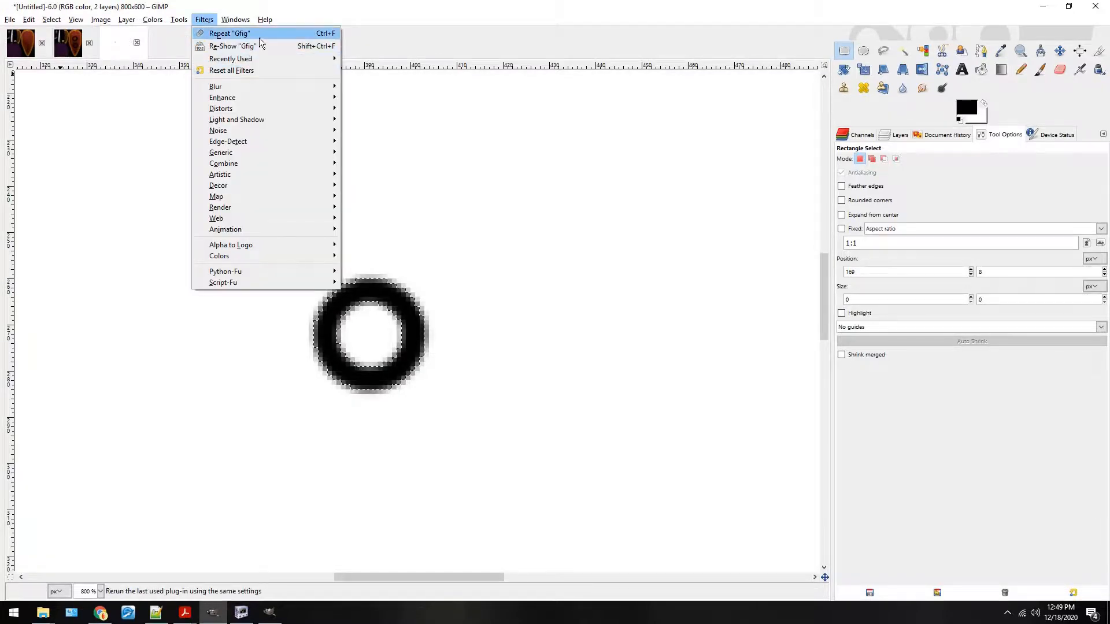
pyautogui.moveTo(321, 208)
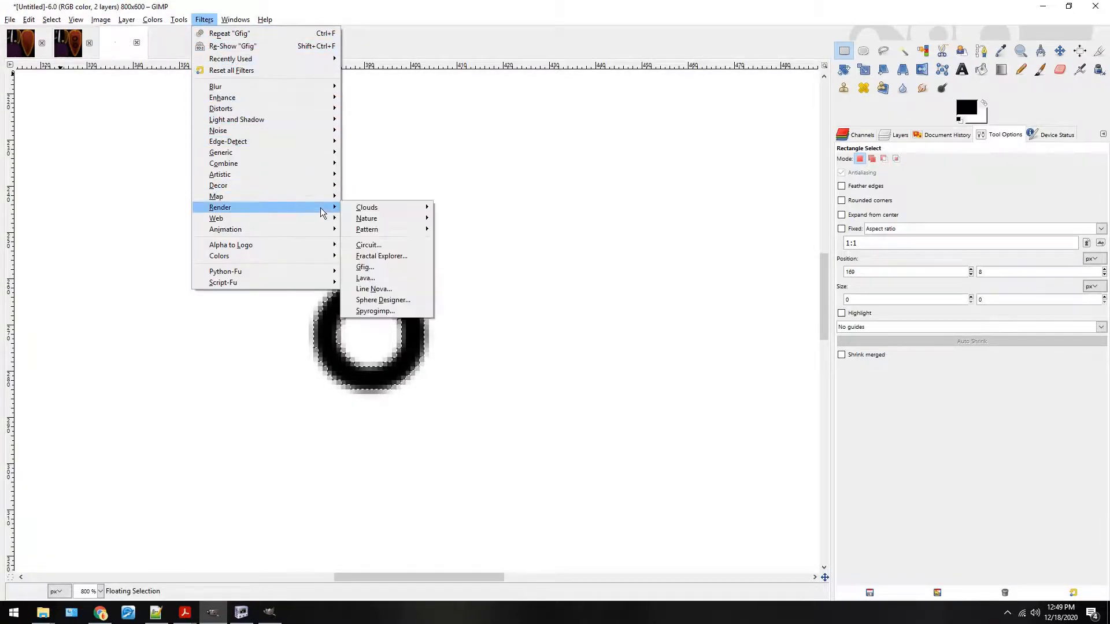
pyautogui.moveTo(412, 231)
pyautogui.click(461, 240)
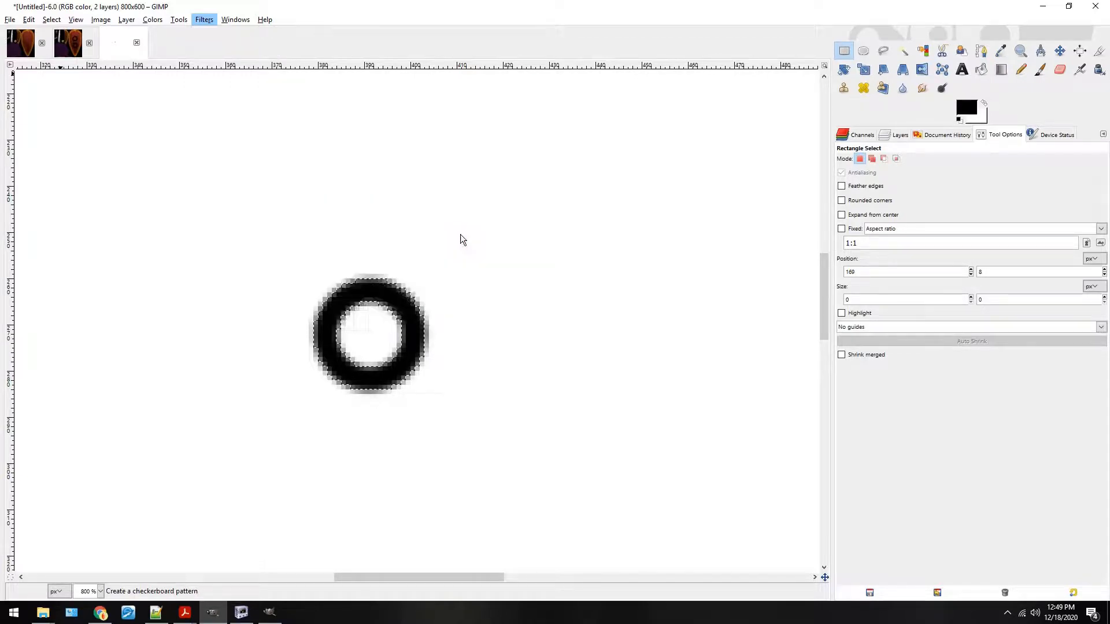
pyautogui.click(576, 379)
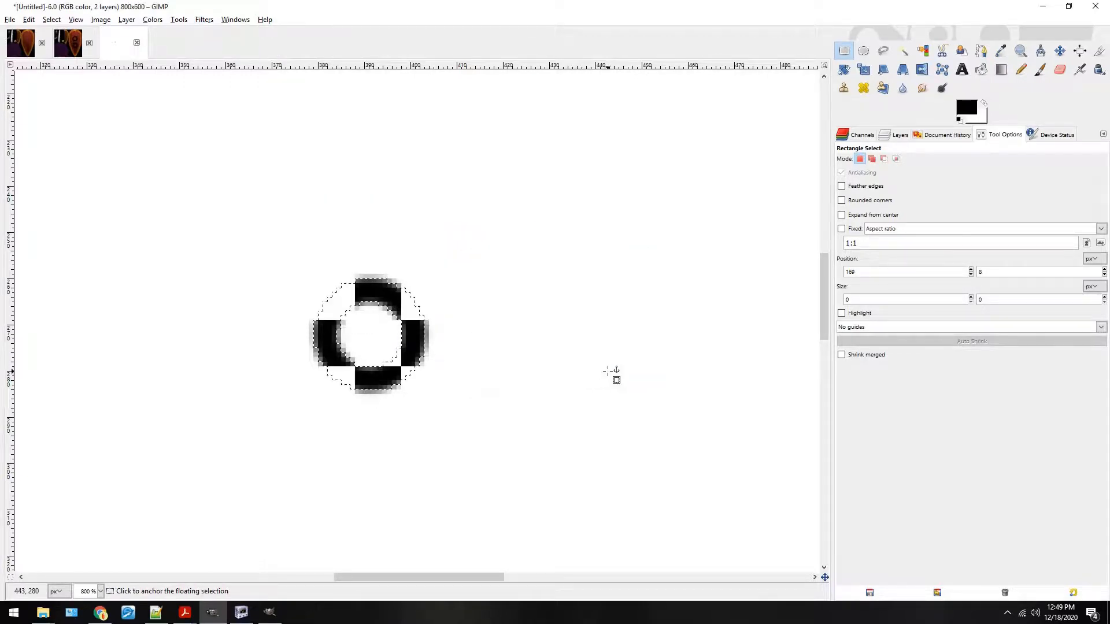
pyautogui.scroll(-4, 614, 372)
pyautogui.click(665, 211)
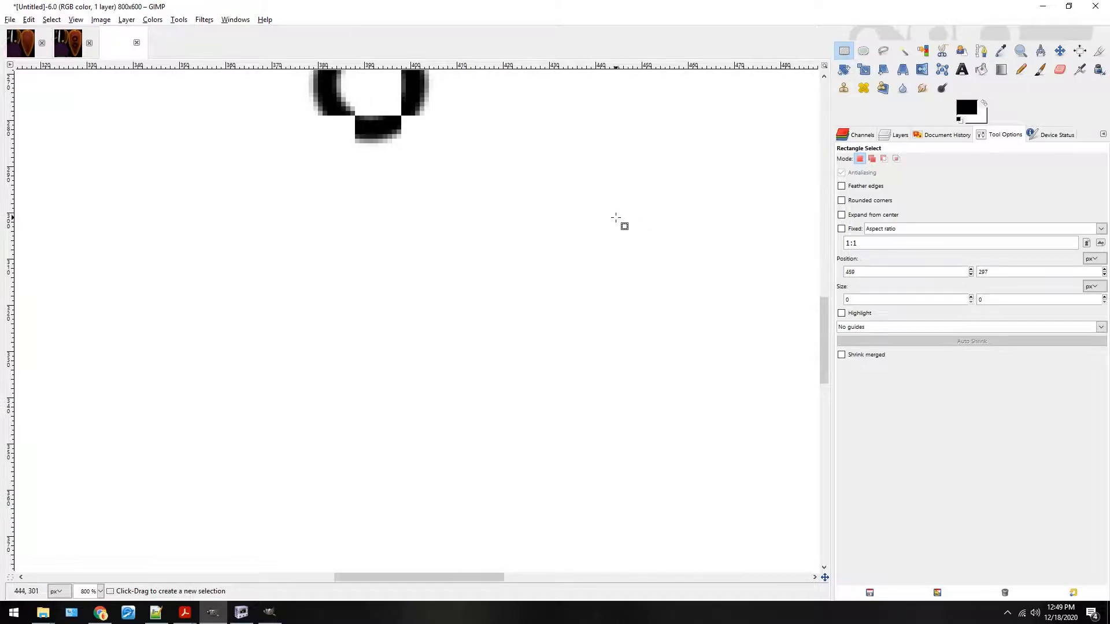
pyautogui.press('1')
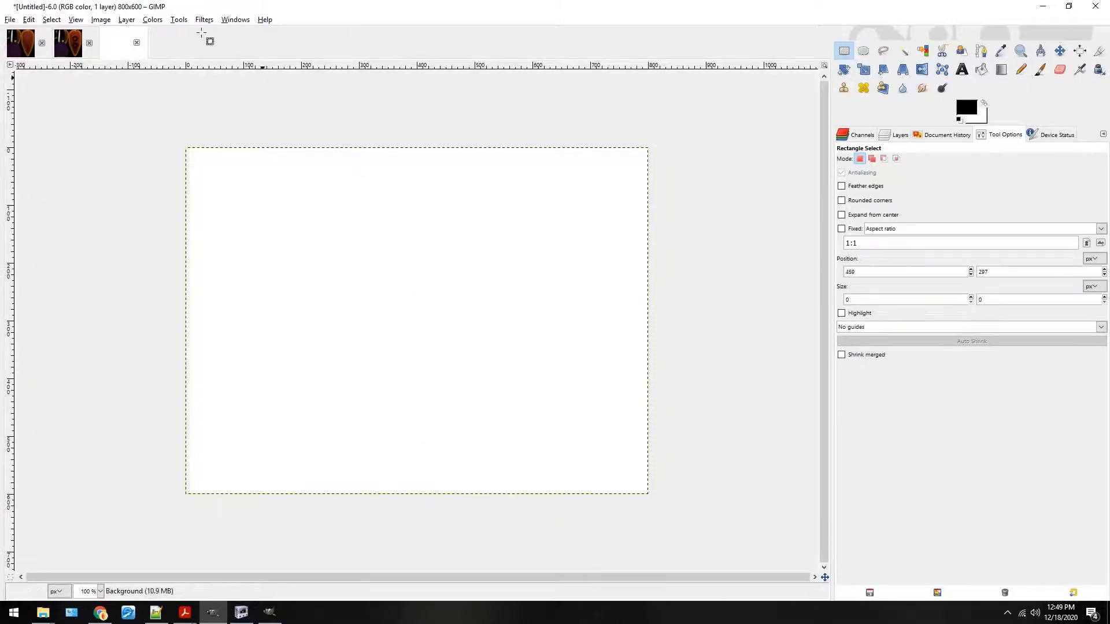
# Repeat the Checkerboard filter over the whole blank 800x600 canvas.
pyautogui.click(179, 20)
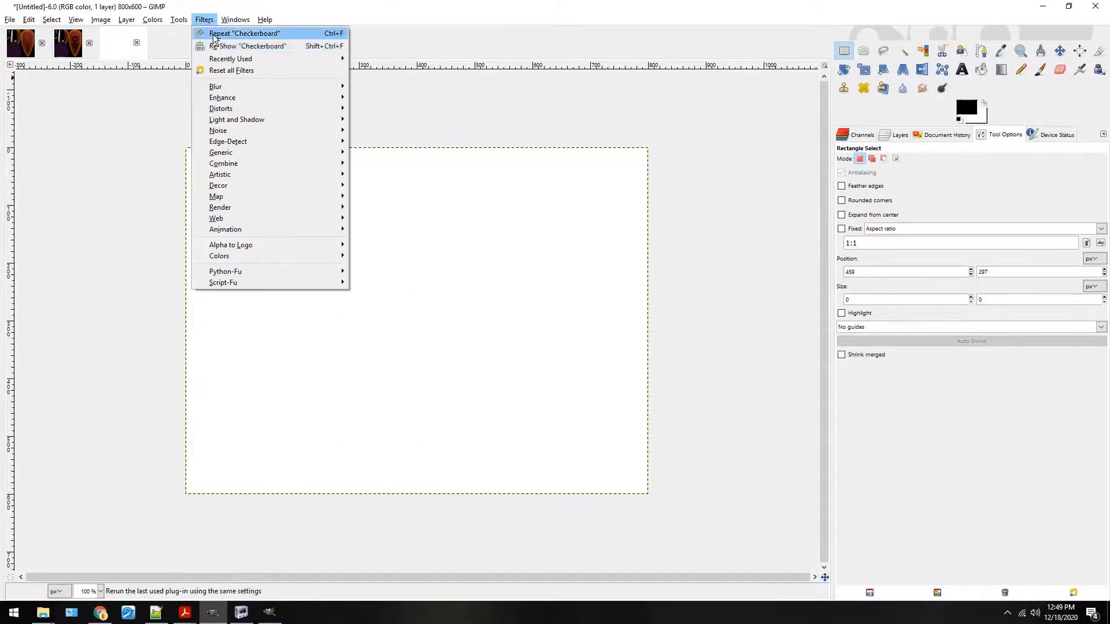
pyautogui.click(243, 33)
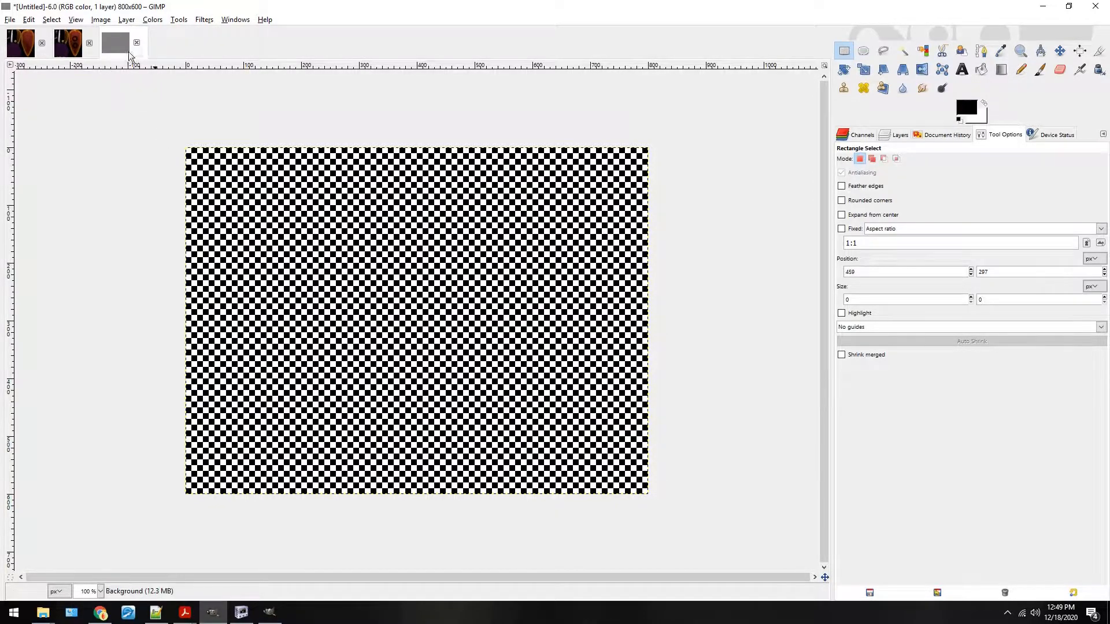
# Close the untitled 128x128 shield image with the two black rings, discarding its changes.
pyautogui.click(63, 40)
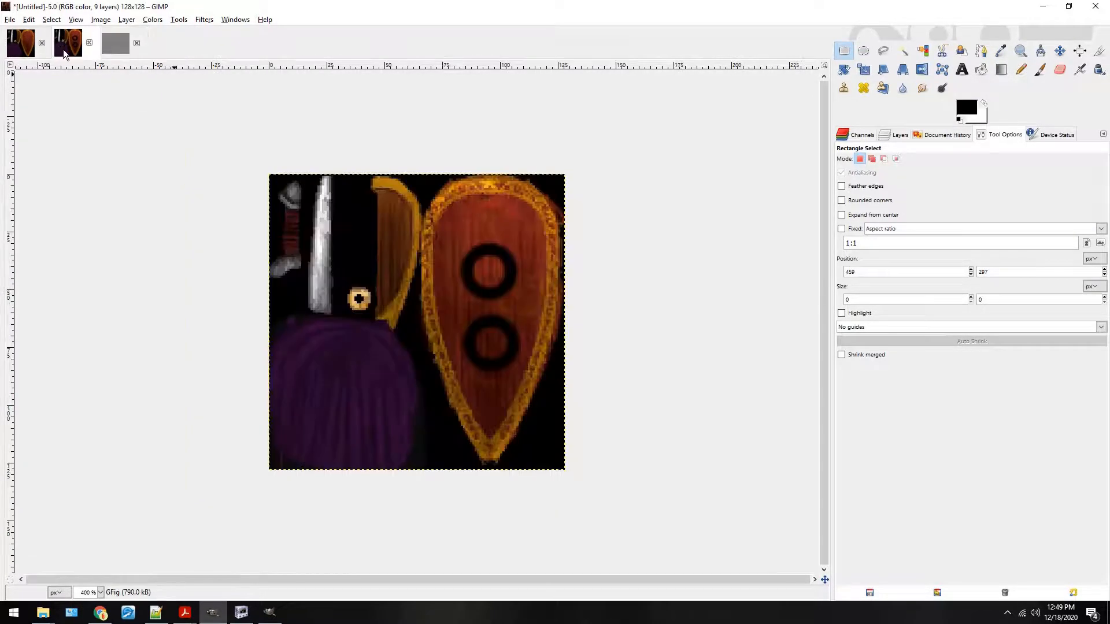
pyautogui.click(89, 43)
pyautogui.click(560, 368)
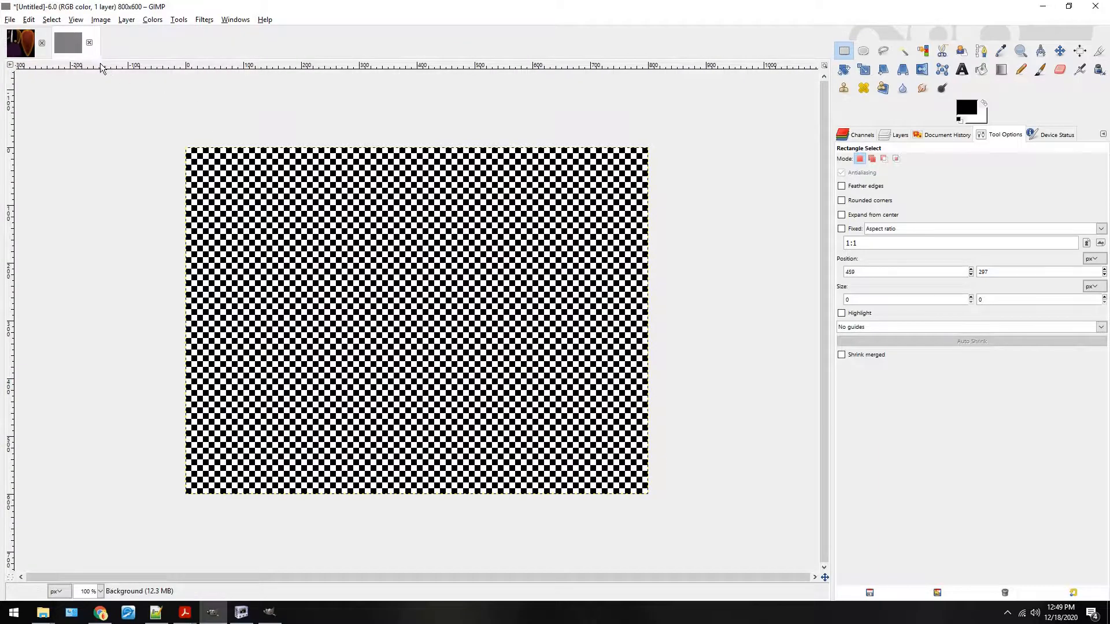
# Render Diffraction Patterns with the offered settings over the 800x600 canvas, and close that image discarding its changes.
pyautogui.click(202, 19)
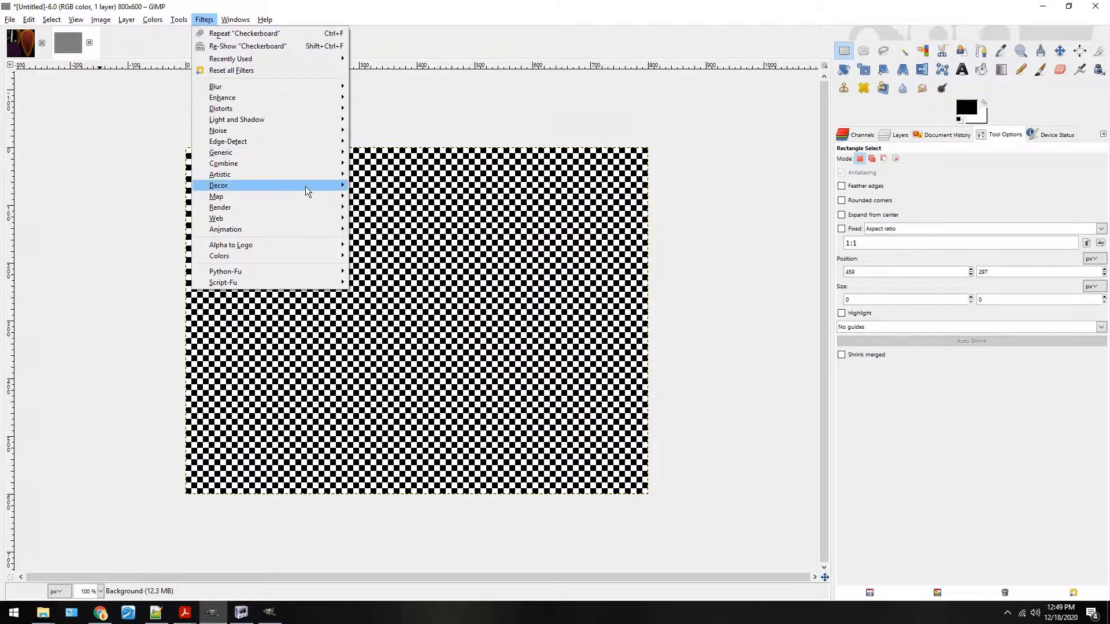
pyautogui.moveTo(315, 207)
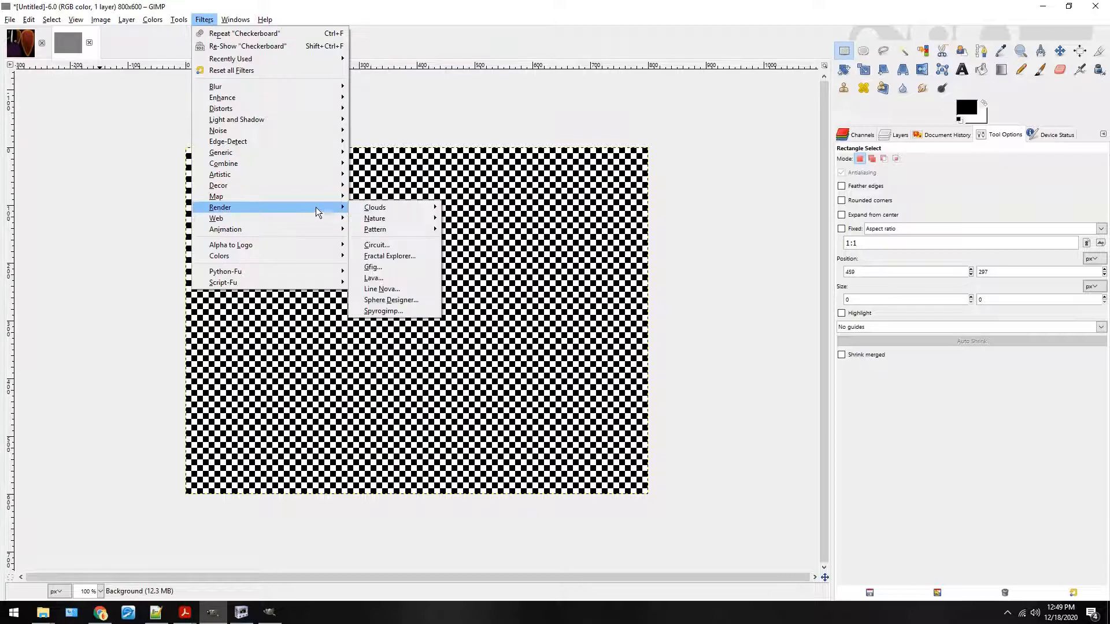
pyautogui.moveTo(388, 229)
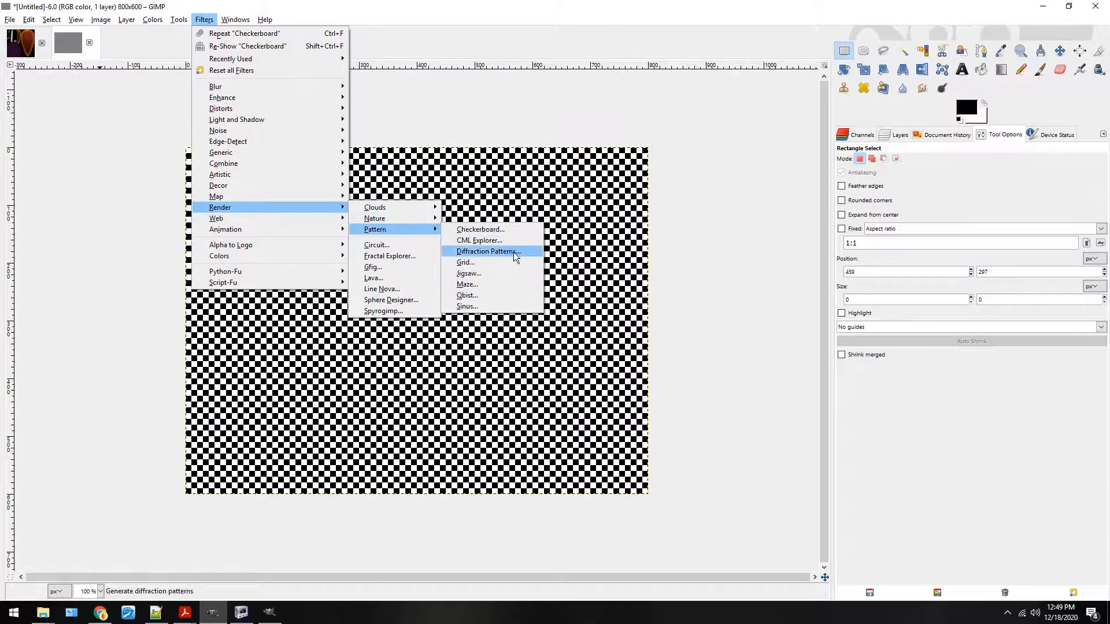
pyautogui.click(513, 254)
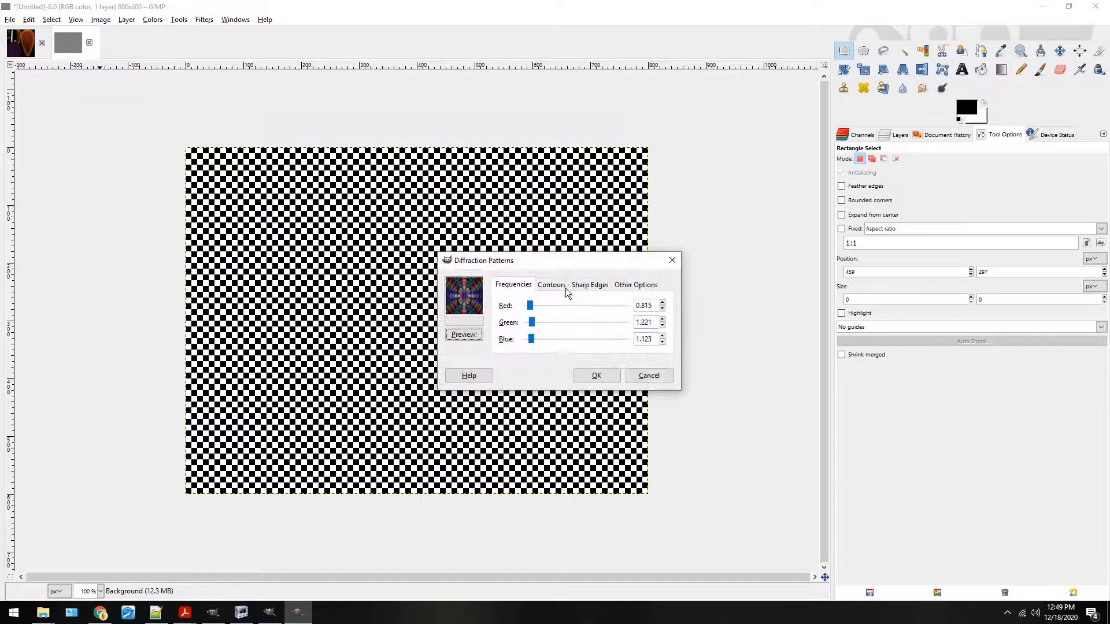
pyautogui.click(608, 373)
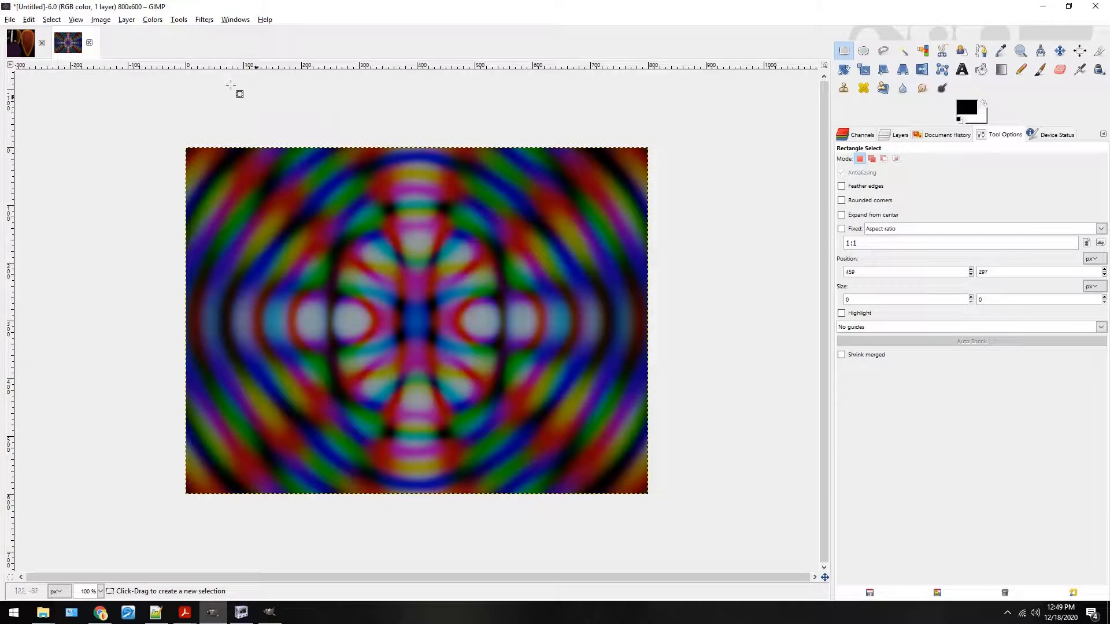
pyautogui.click(90, 43)
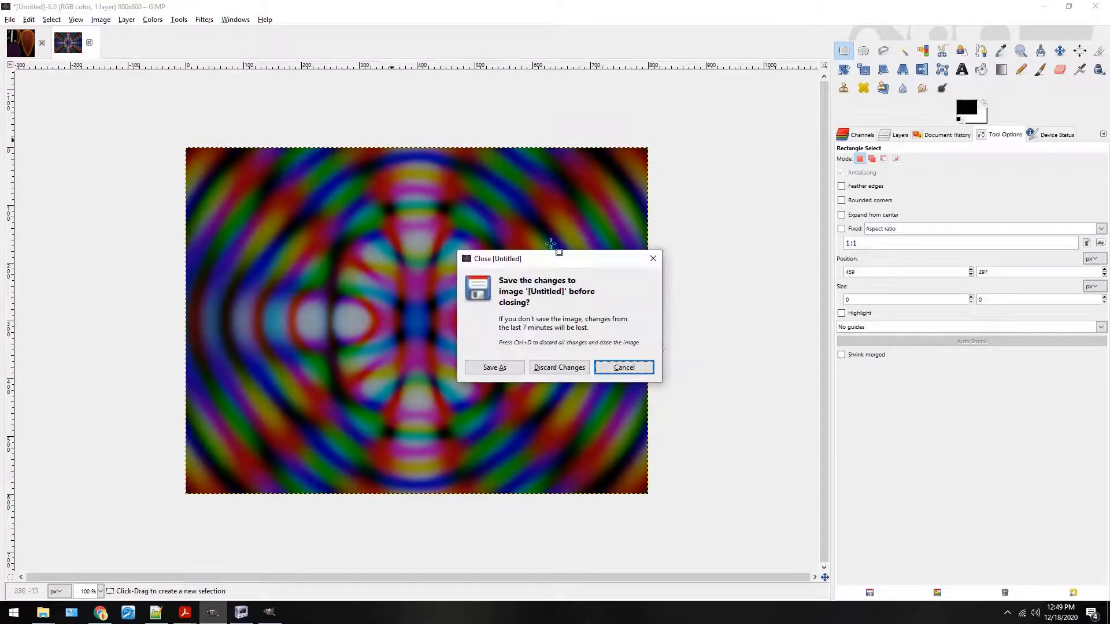
pyautogui.click(590, 367)
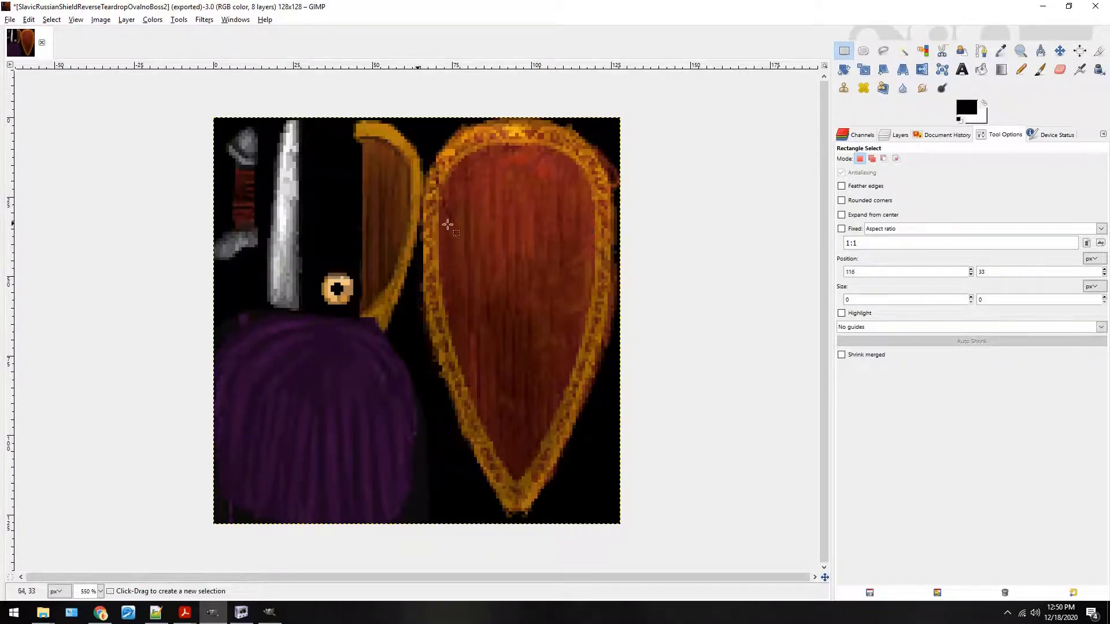
# Check the ringed shield on the swordsman model in NifSkope and return to the shield texture in GIMP.
pyautogui.click(43, 612)
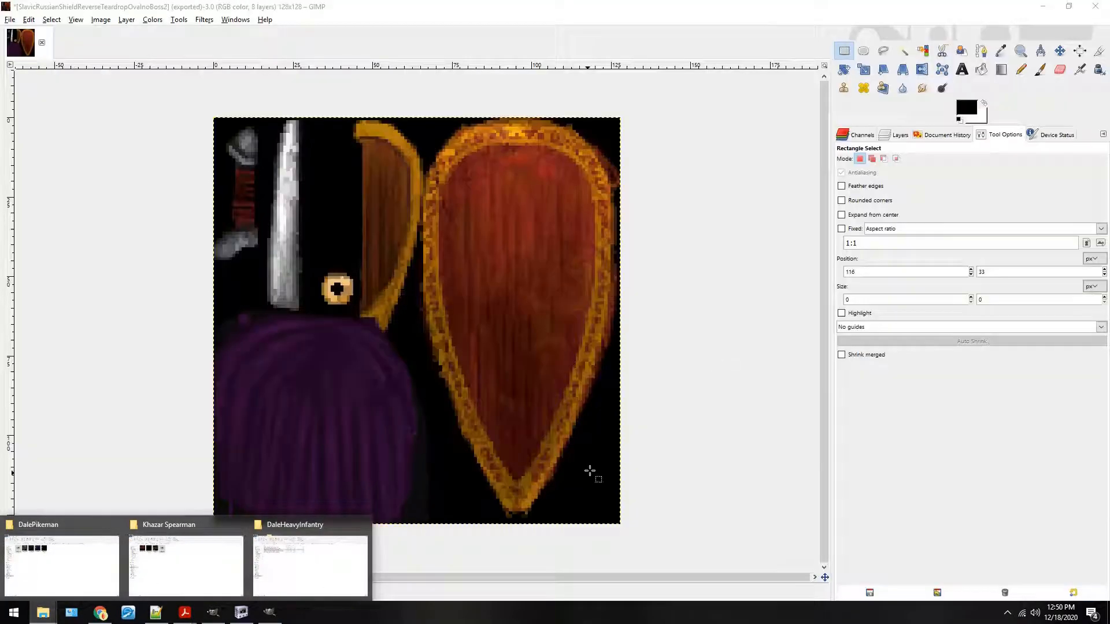
pyautogui.click(549, 257)
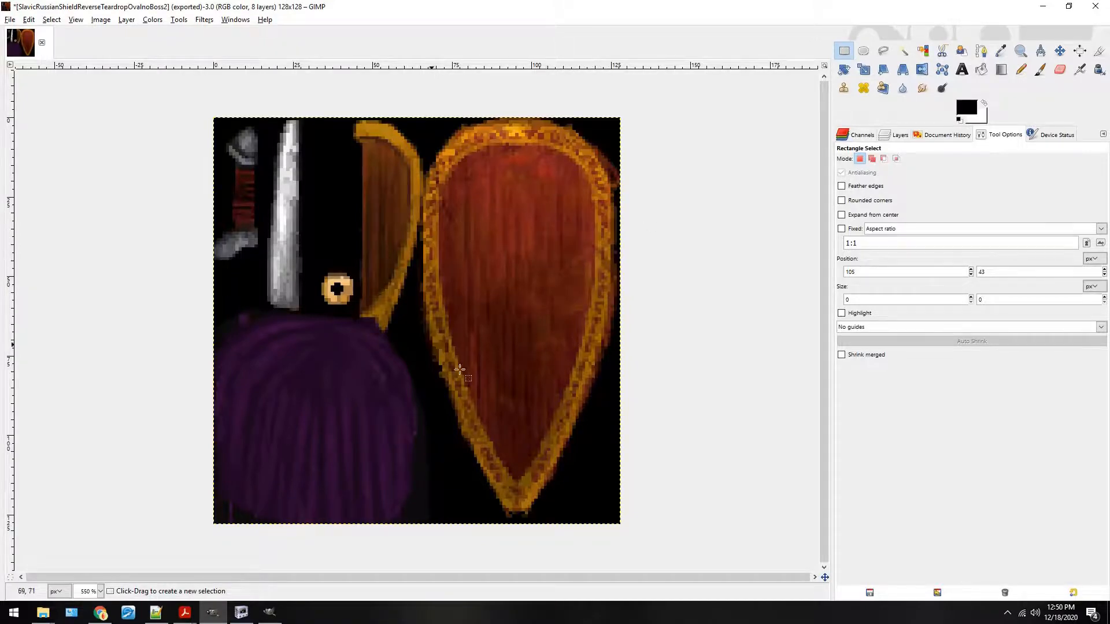
pyautogui.hotkey('alt', 'Tab')
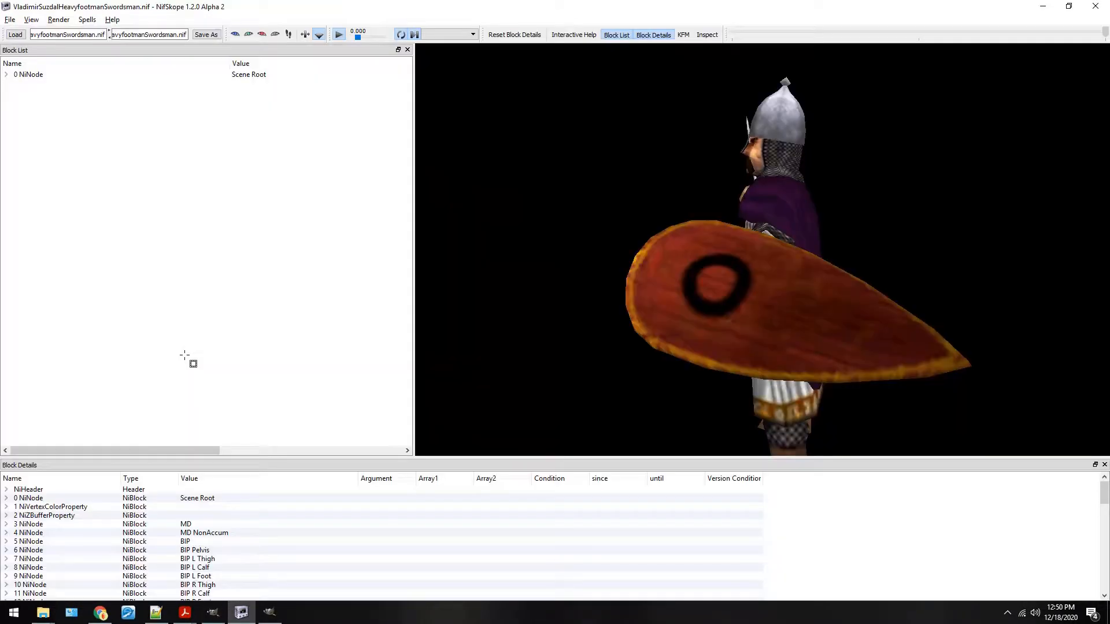
pyautogui.hotkey('alt', 'Tab')
# Switch to File Explorer and open the Middle-earth mod's Assets\Art\Interface\Flags folder.
pyautogui.moveTo(44, 613)
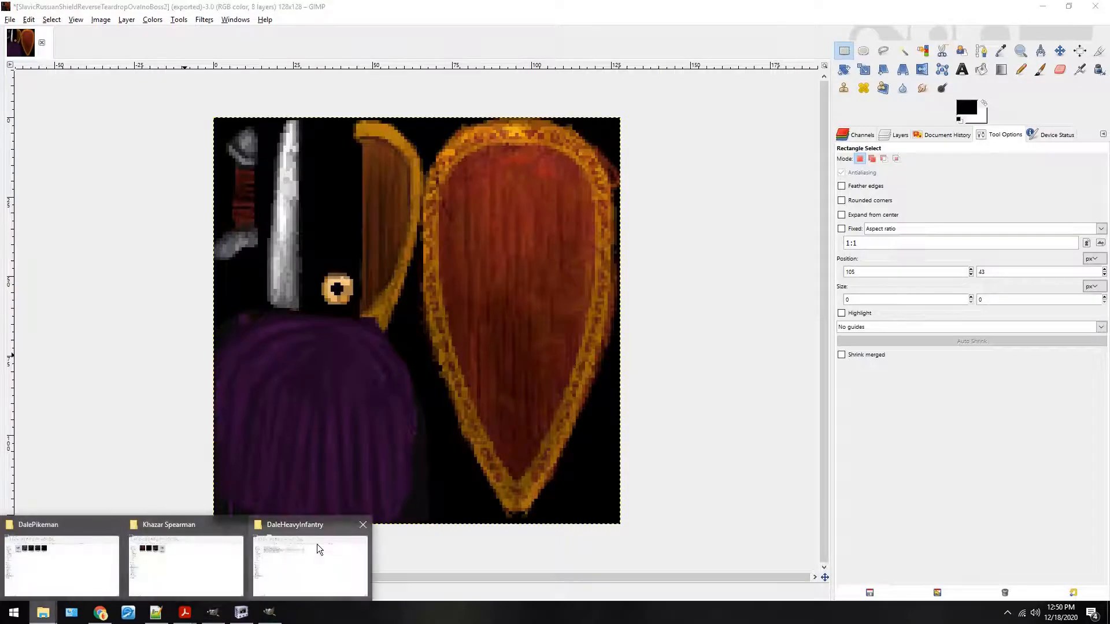
pyautogui.click(317, 546)
pyautogui.click(583, 91)
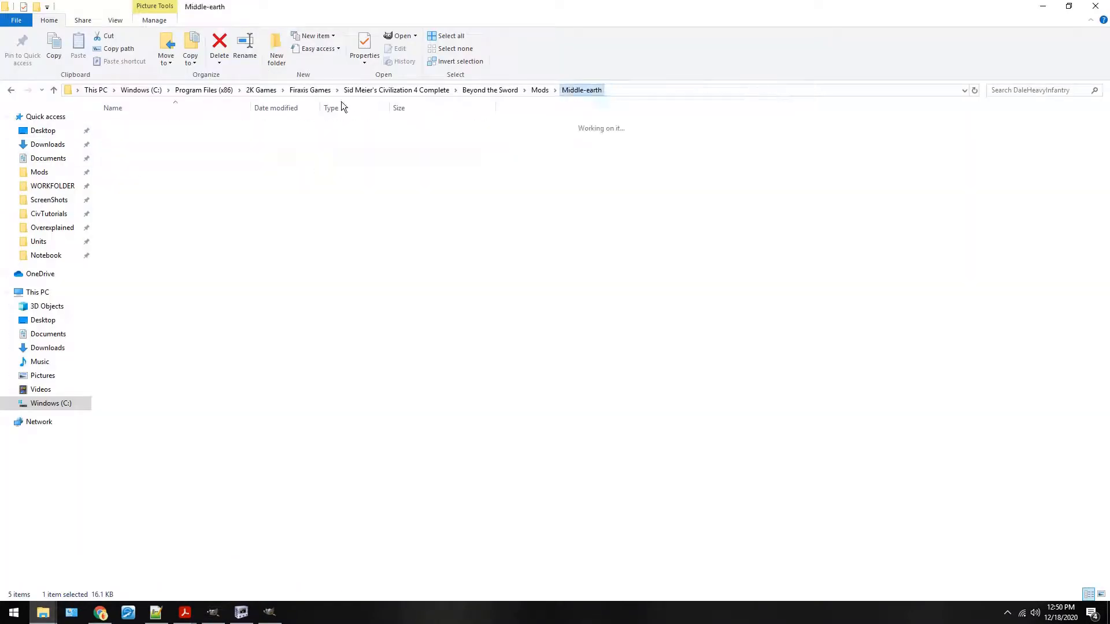
pyautogui.doubleClick(166, 123)
pyautogui.doubleClick(166, 125)
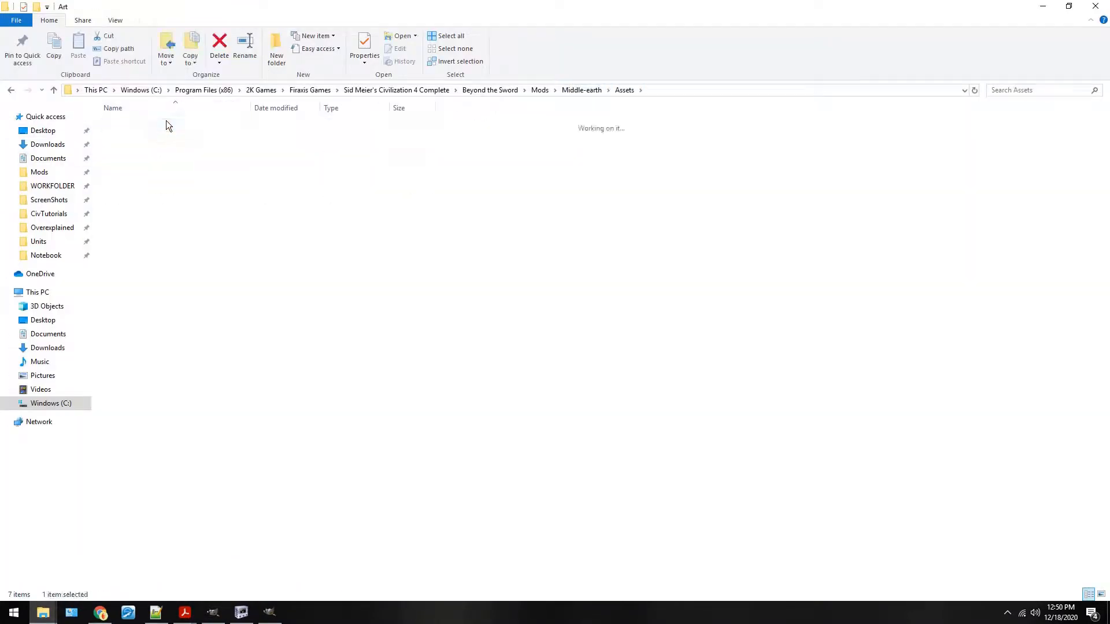
pyautogui.doubleClick(141, 125)
pyautogui.doubleClick(129, 161)
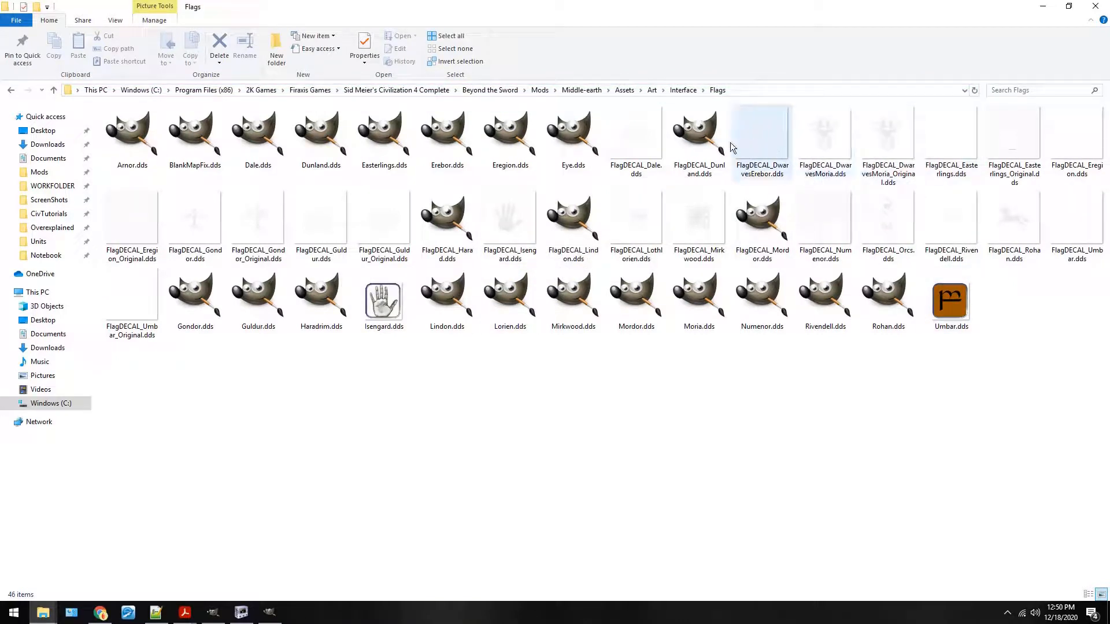
# Open FlagDECAL_Dale.dds from the Flags folder in GIMP and switch to the GIMP window.
pyautogui.doubleClick(641, 146)
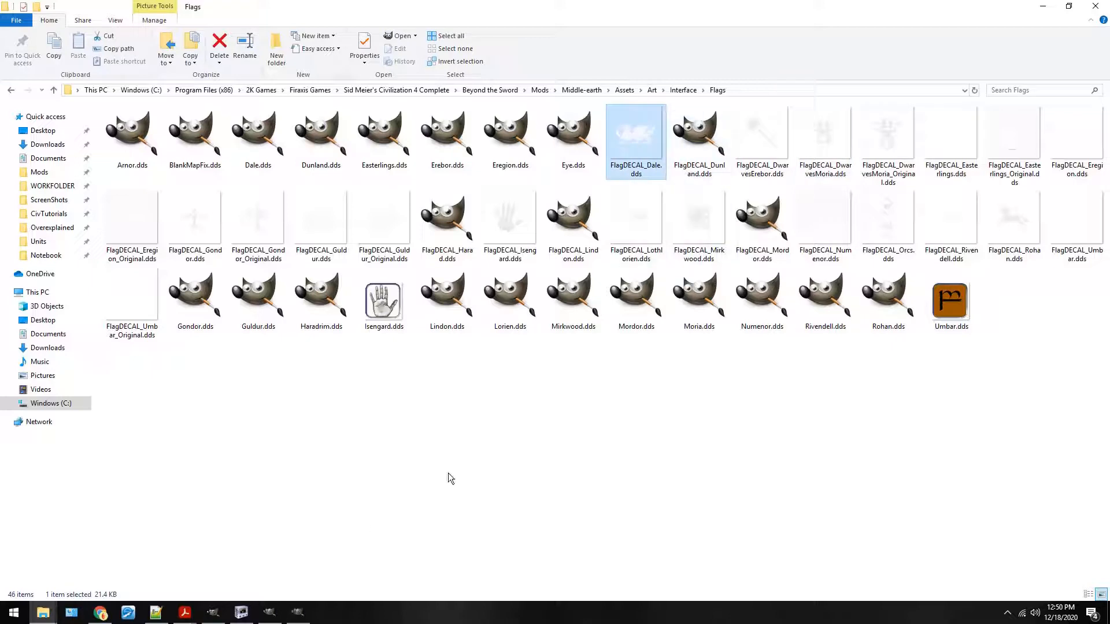
pyautogui.click(305, 608)
pyautogui.click(291, 208)
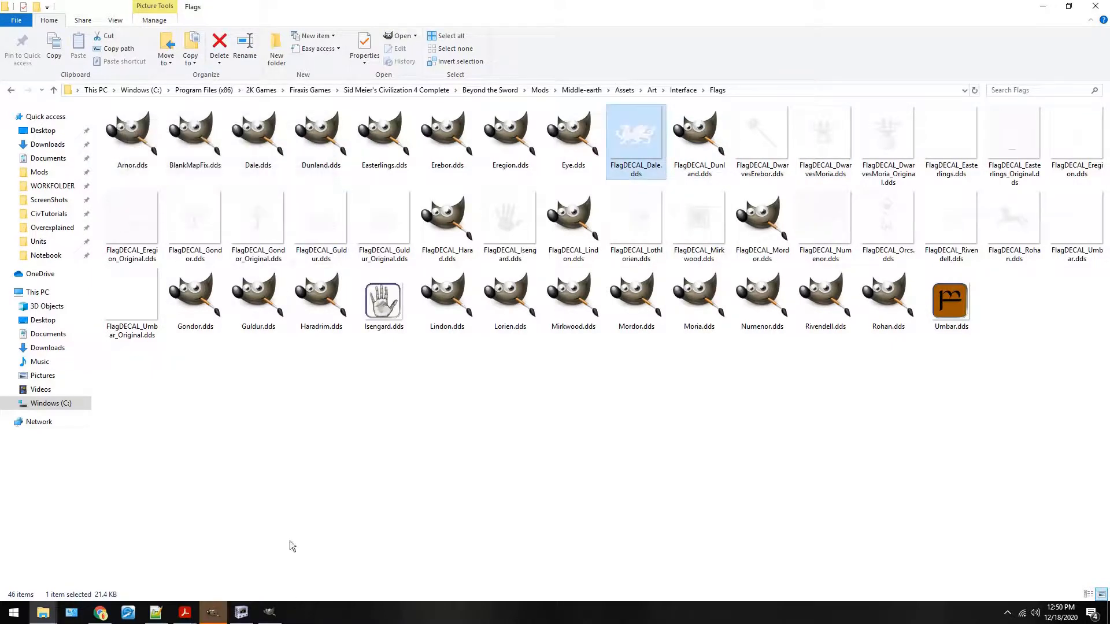
pyautogui.click(225, 610)
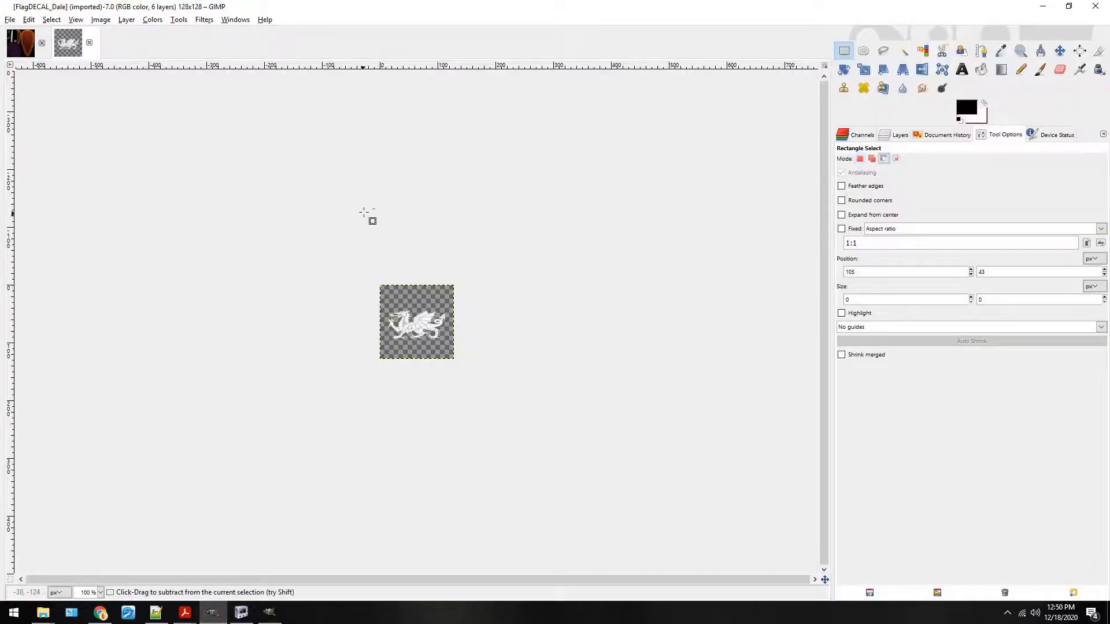
# Duplicate the Dale flag decal as a new untitled image and close the original.
pyautogui.hotkey('ctrl', 'd')
pyautogui.click(89, 43)
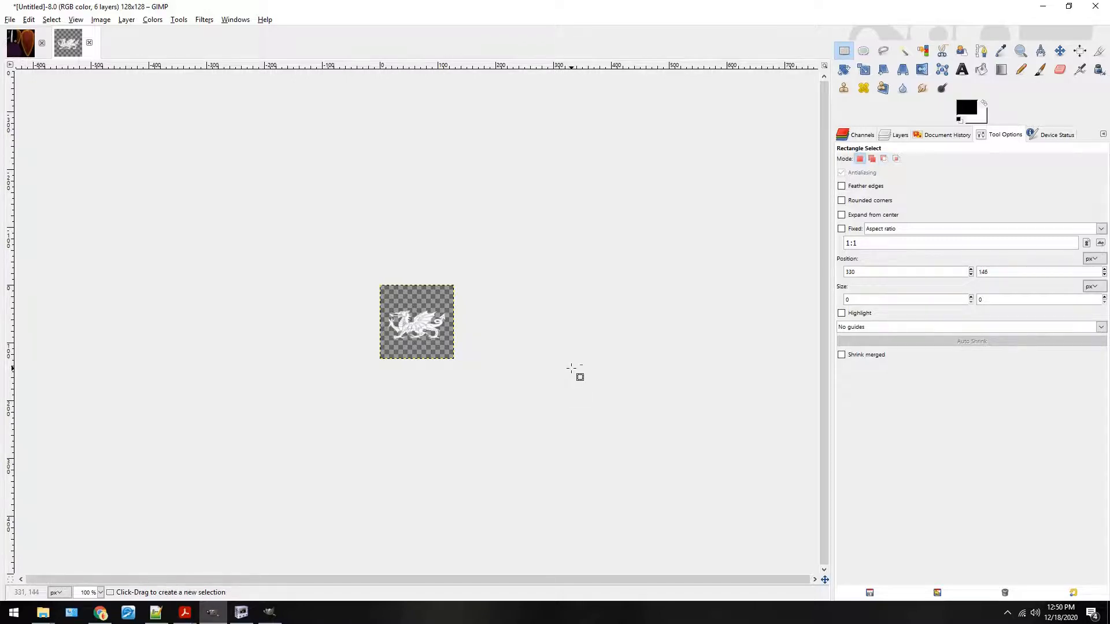
pyautogui.click(204, 19)
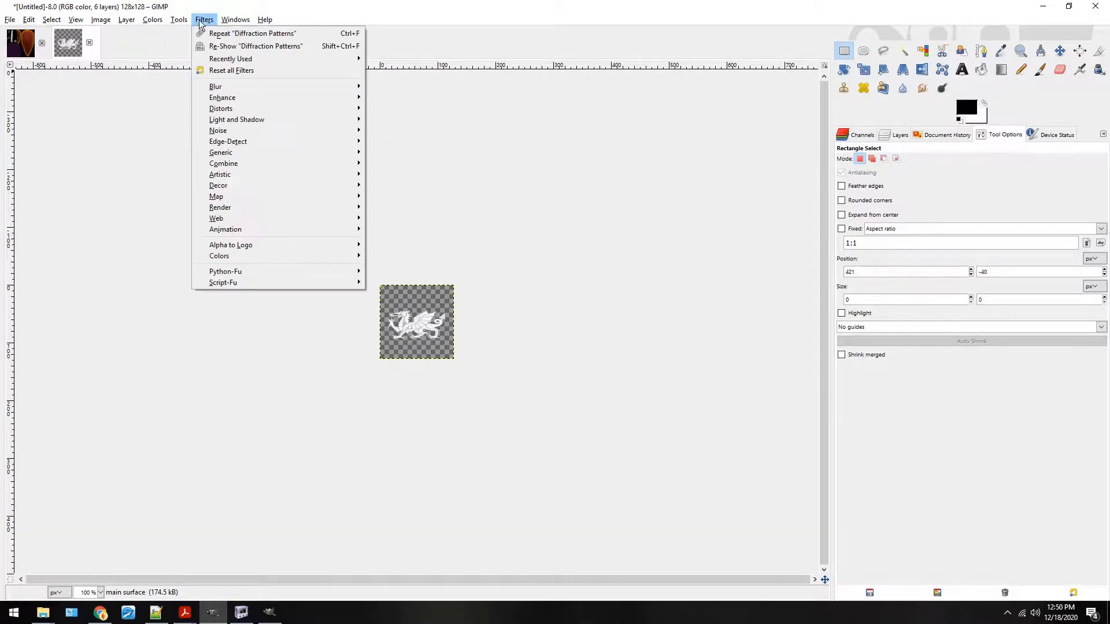
pyautogui.moveTo(137, 23)
pyautogui.moveTo(75, 19)
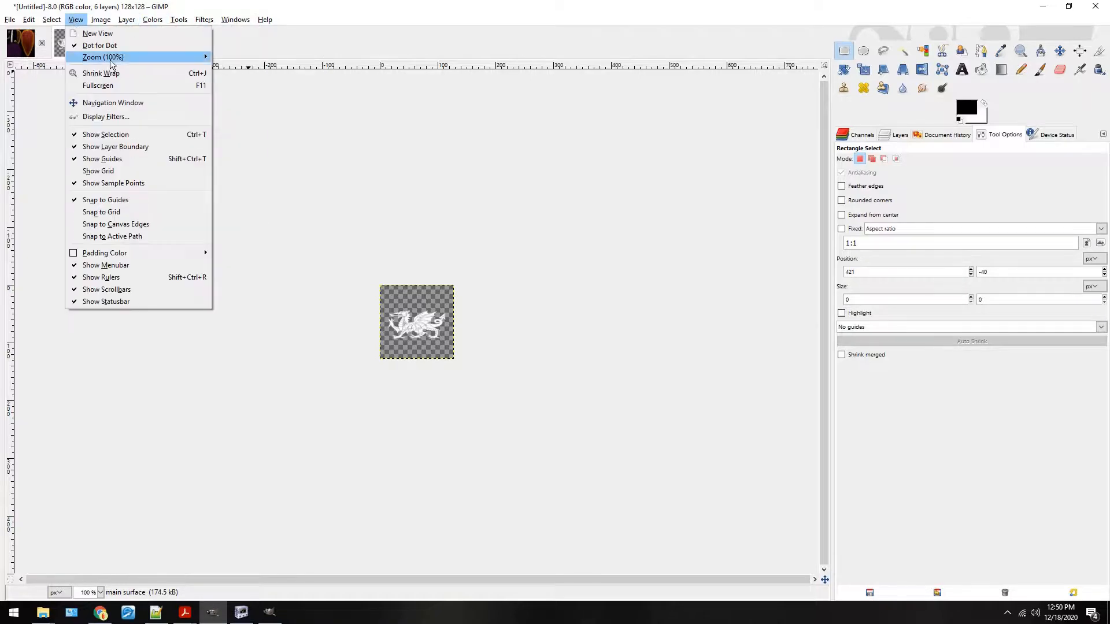
pyautogui.moveTo(150, 56)
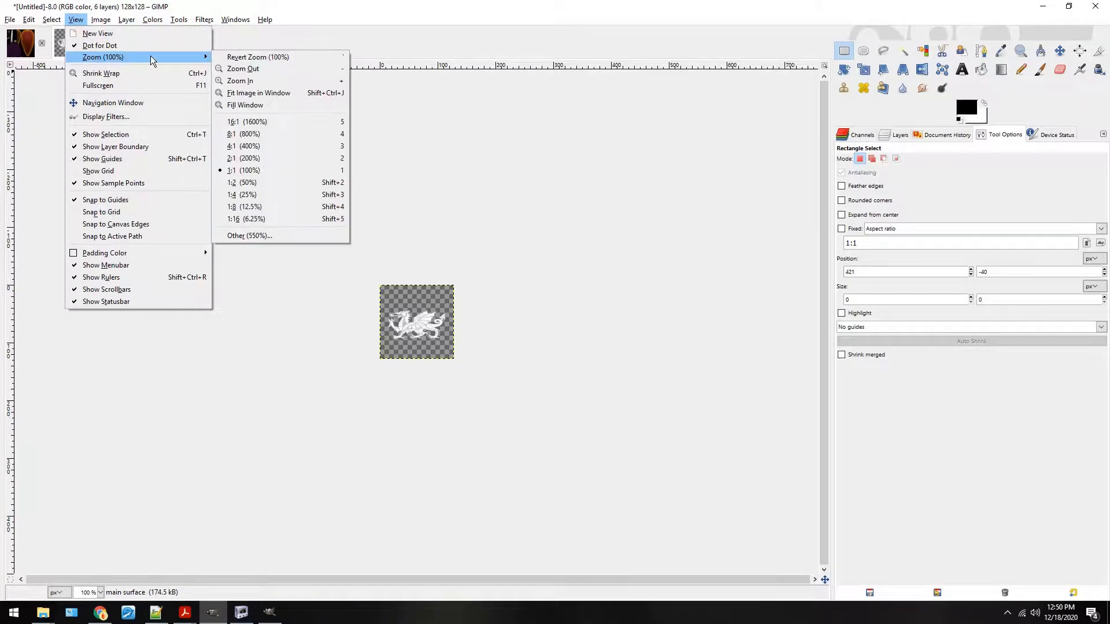
pyautogui.click(538, 173)
pyautogui.press('4')
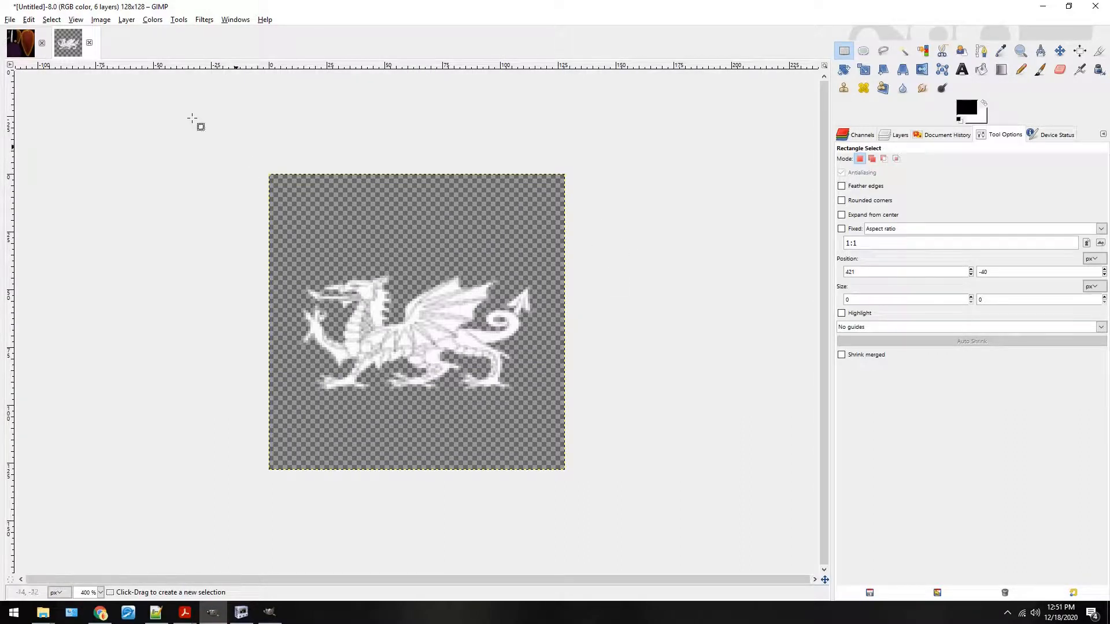
pyautogui.moveTo(43, 612)
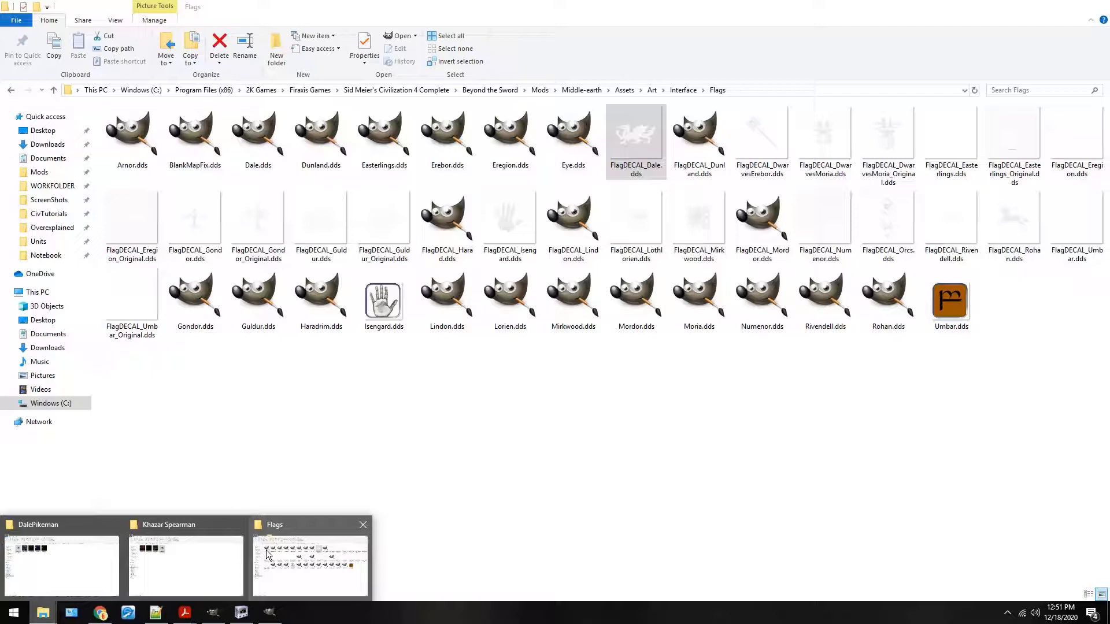
pyautogui.click(266, 553)
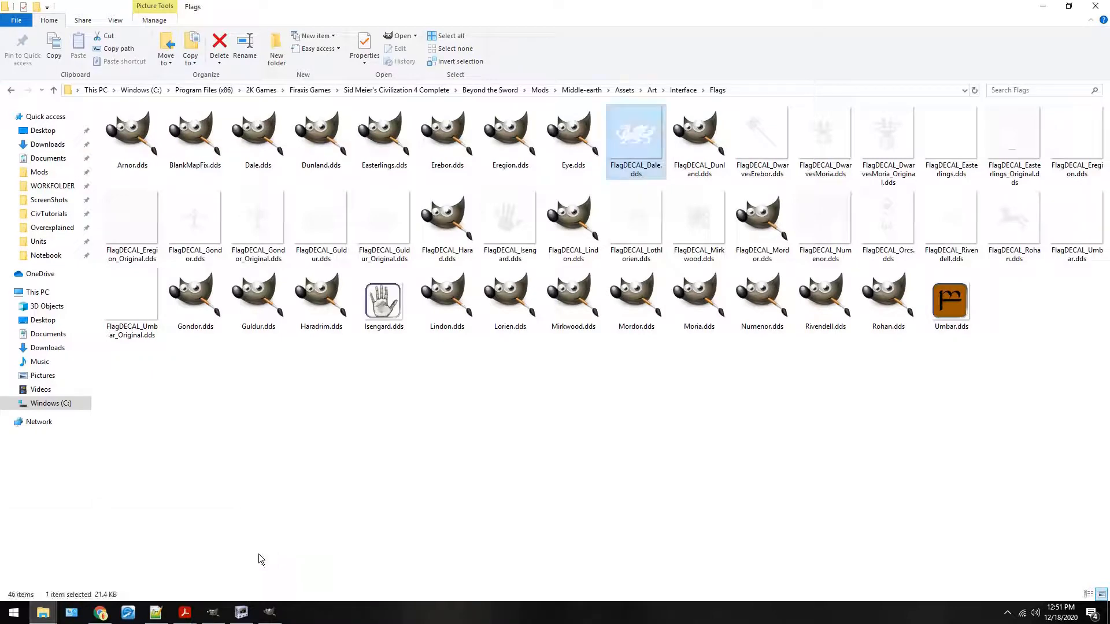
pyautogui.click(270, 612)
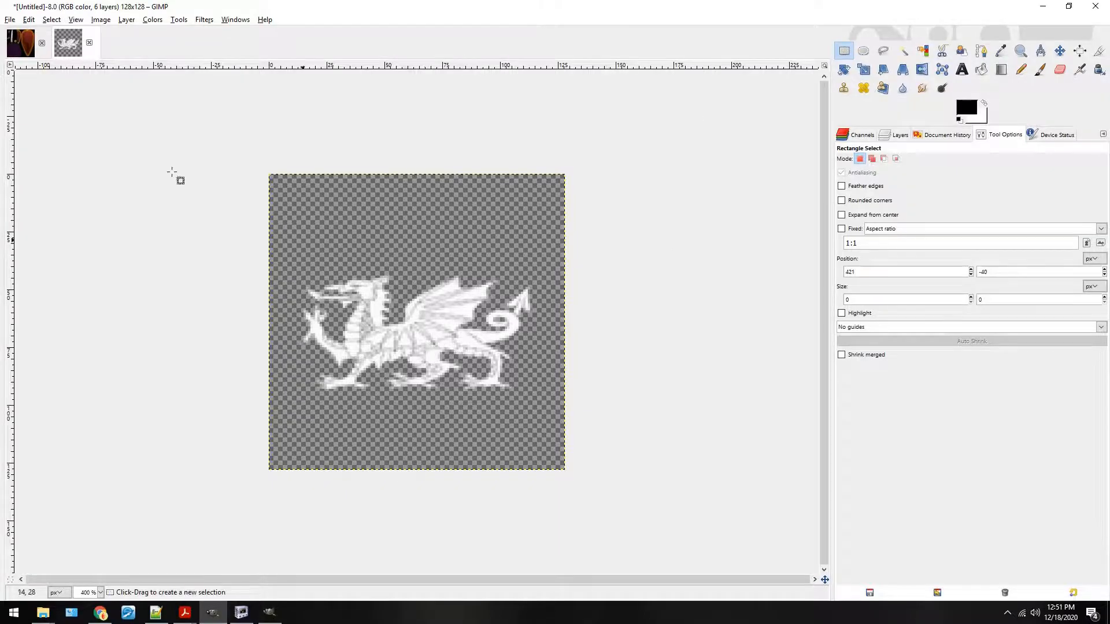
pyautogui.moveTo(254, 174); pyautogui.dragTo(613, 440)
pyautogui.click(773, 356)
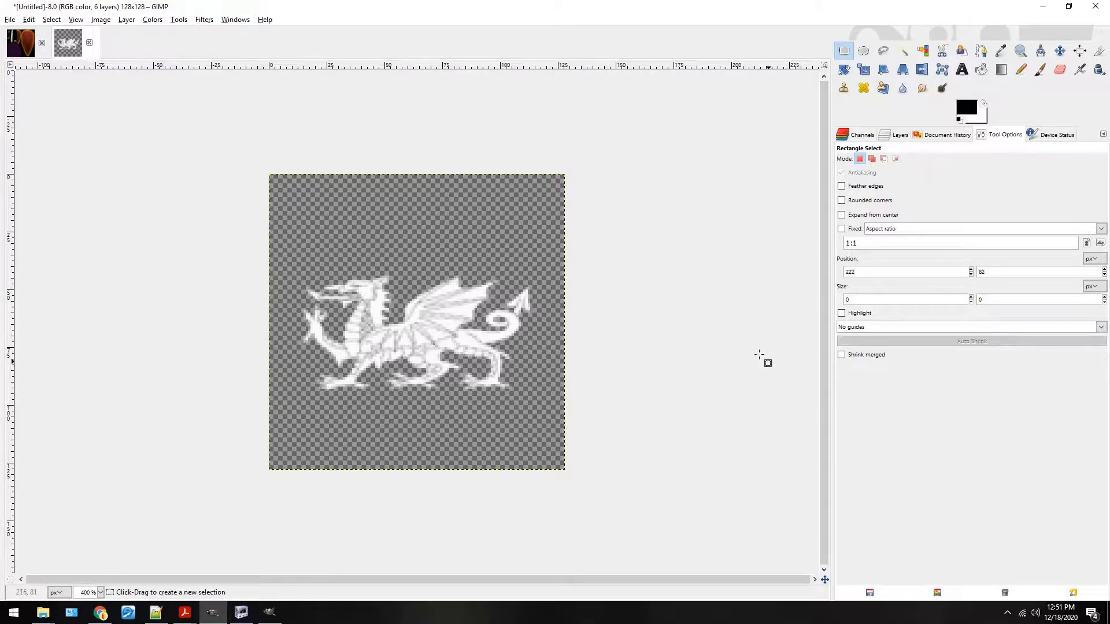
pyautogui.click(22, 51)
pyautogui.click(68, 51)
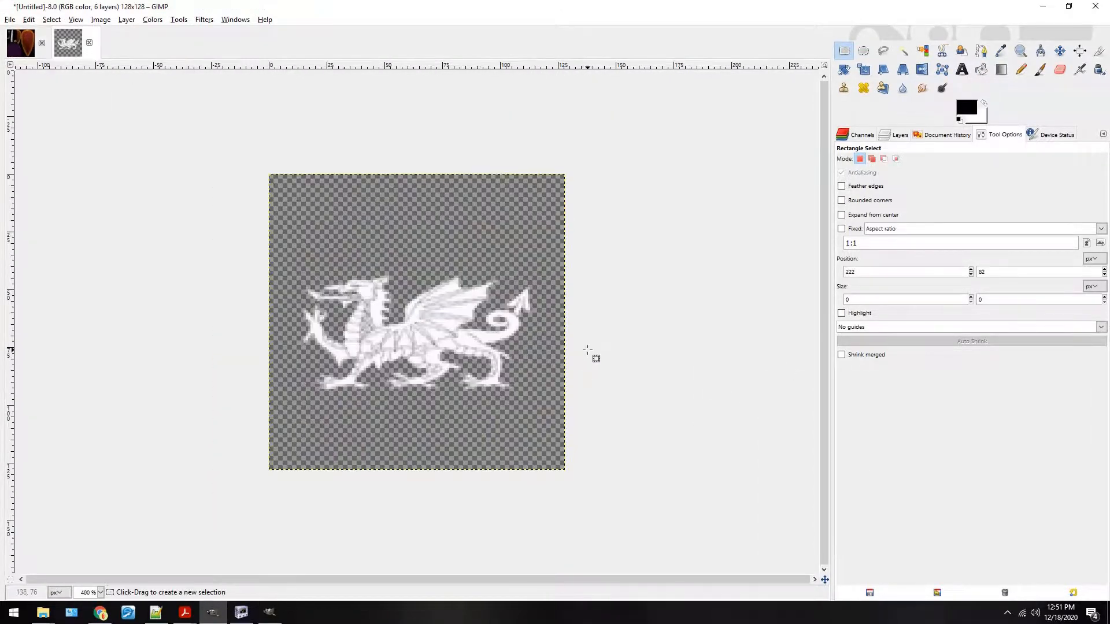
# Try to colorize the white dragon decal with a hue of 287, and return to the Rectangle Select tool.
pyautogui.click(153, 19)
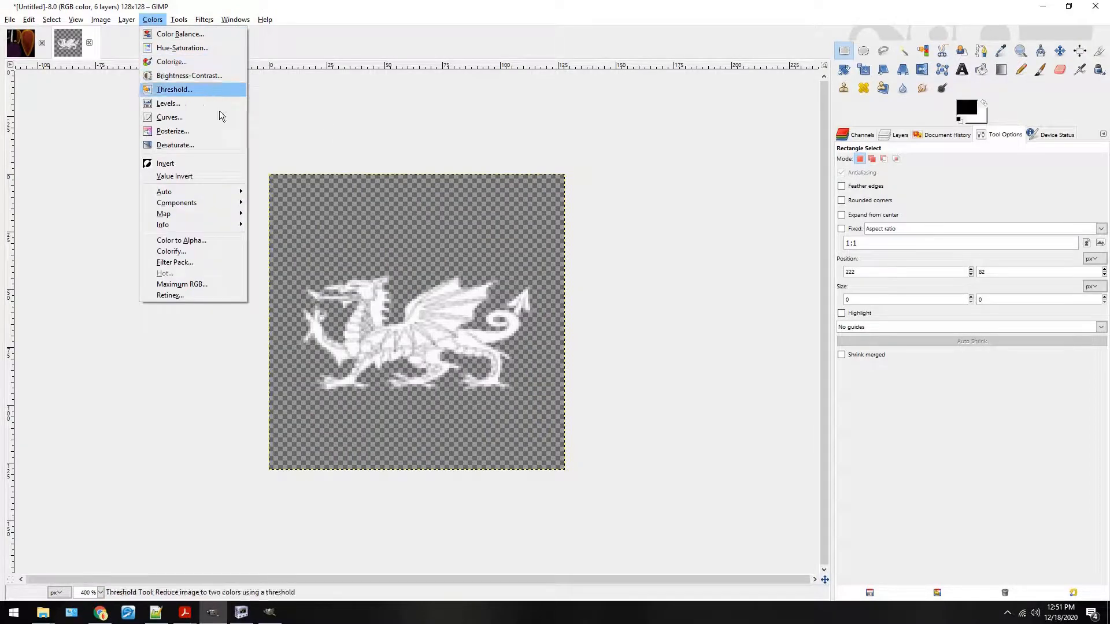
pyautogui.click(186, 62)
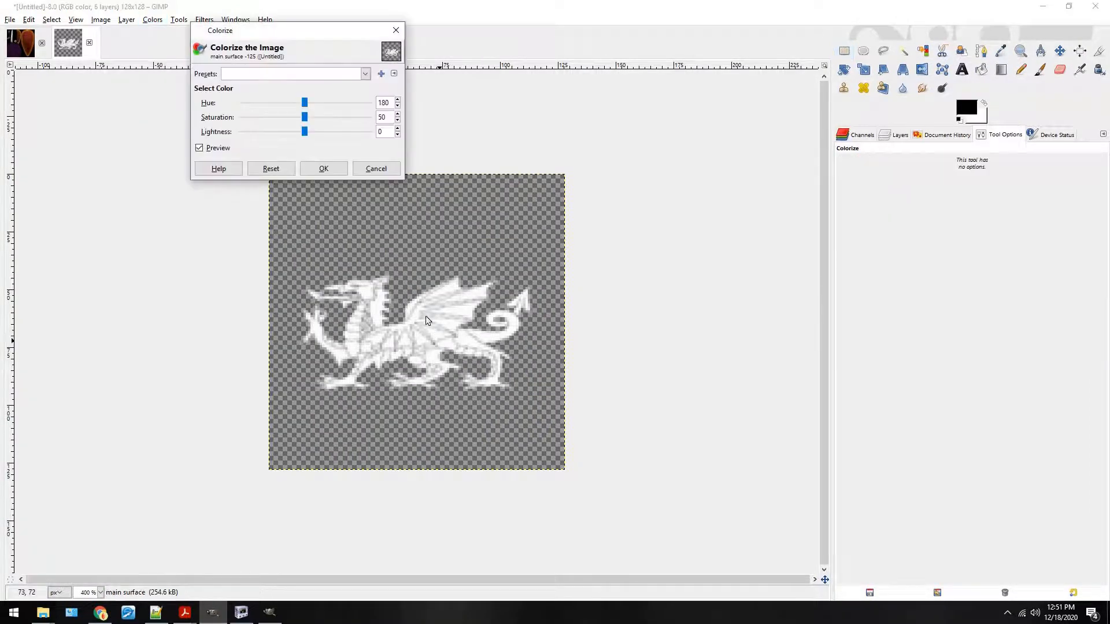
pyautogui.moveTo(305, 103); pyautogui.dragTo(342, 102)
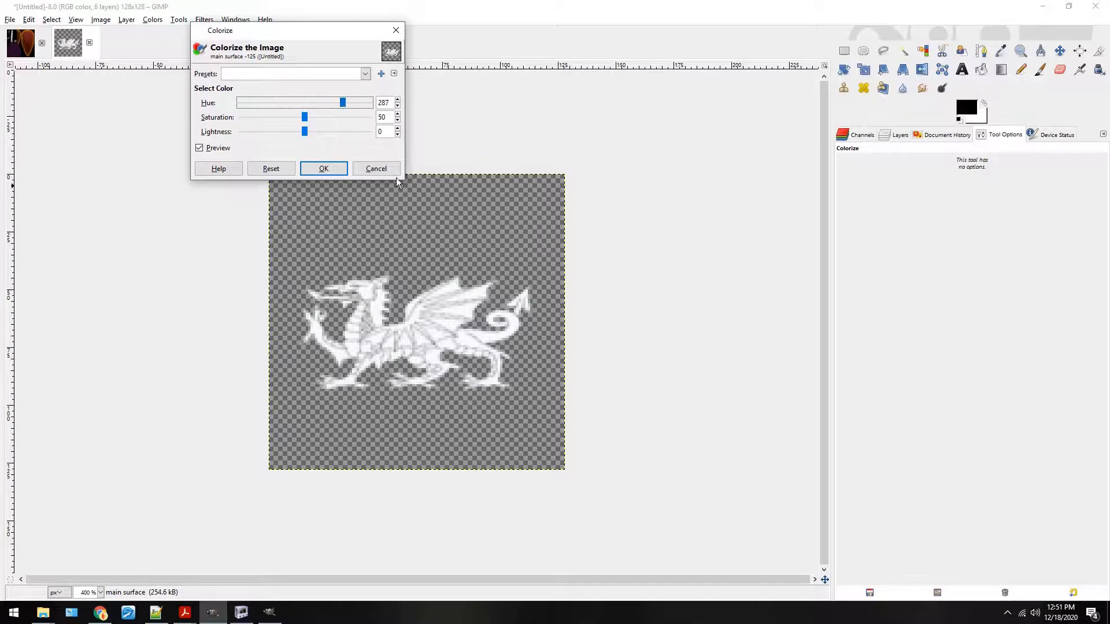
pyautogui.click(376, 168)
pyautogui.click(844, 51)
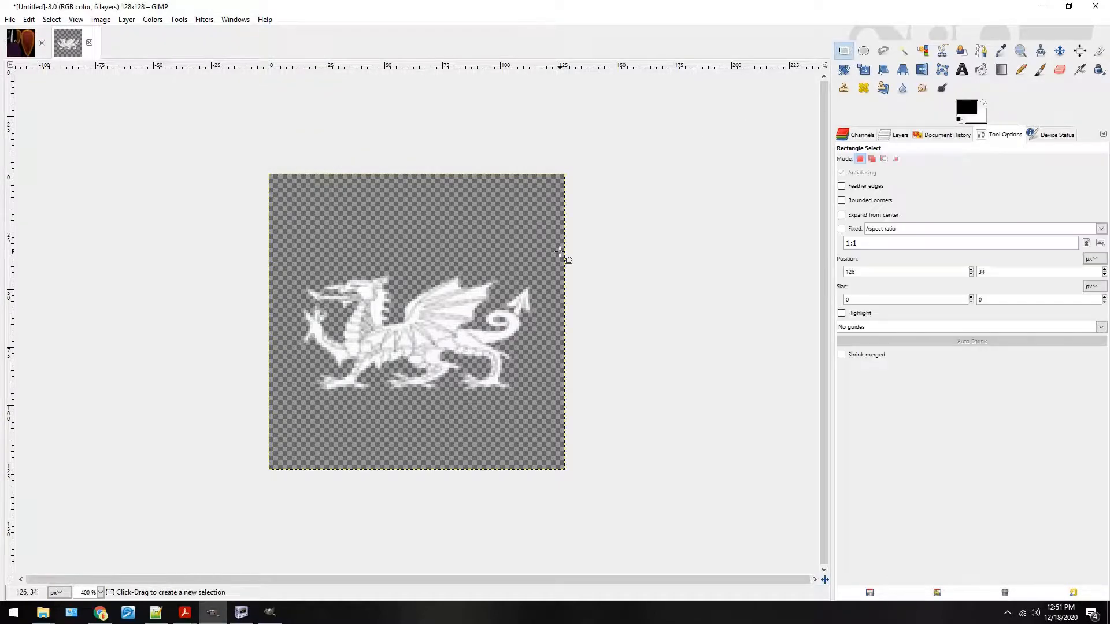
# Select the white dragon's shape on the flag decal with Fuzzy Select instead of a rectangular selection.
pyautogui.moveTo(290, 210); pyautogui.dragTo(570, 433)
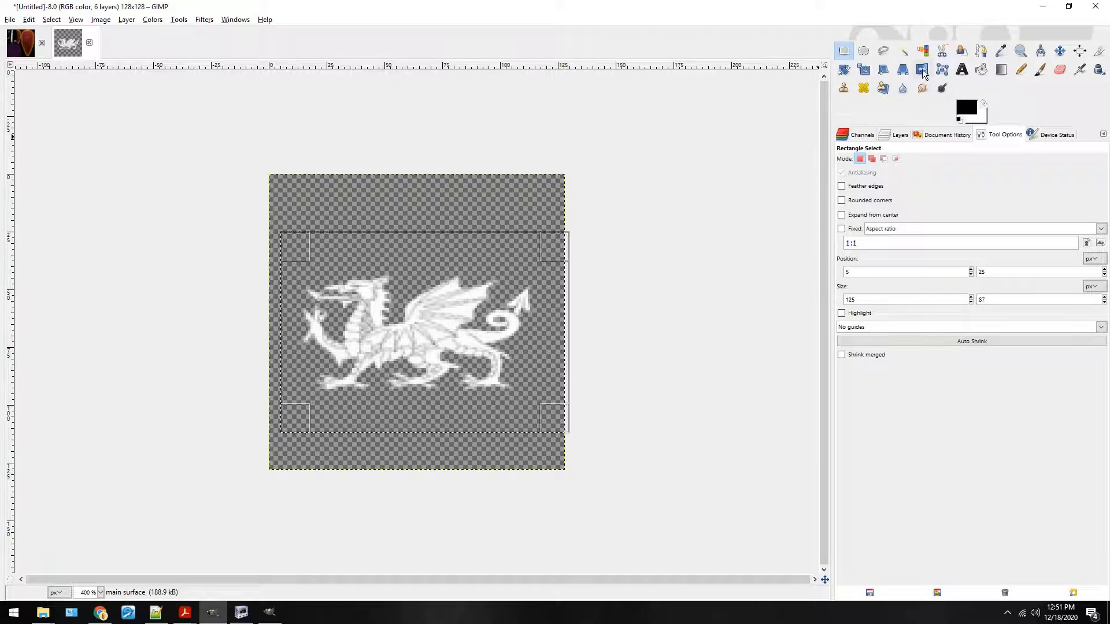
pyautogui.click(981, 69)
pyautogui.click(904, 51)
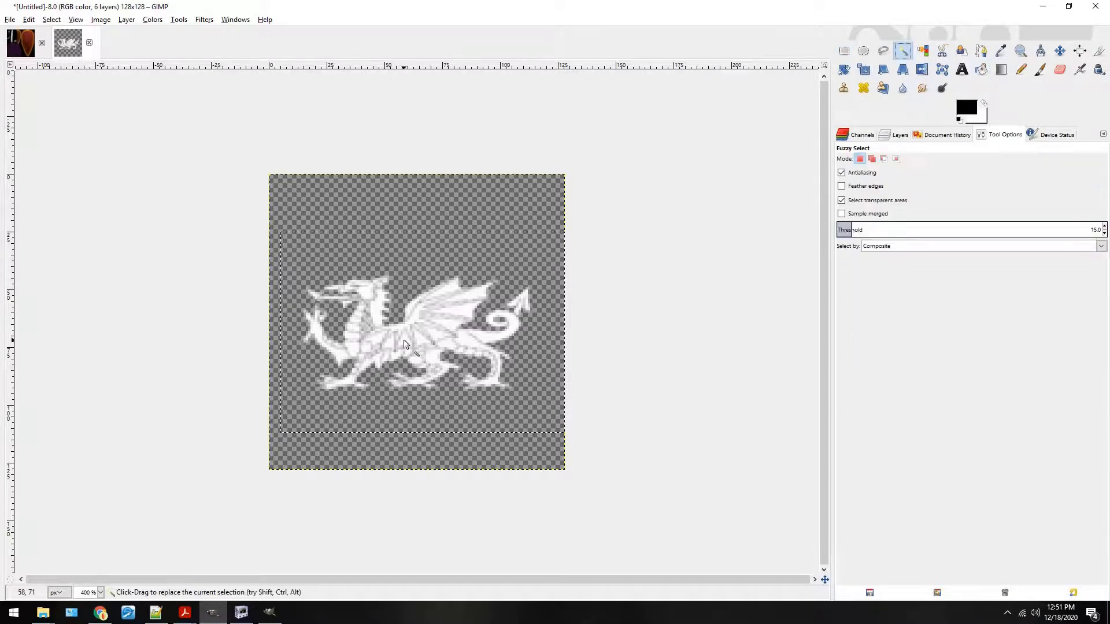
pyautogui.click(467, 366)
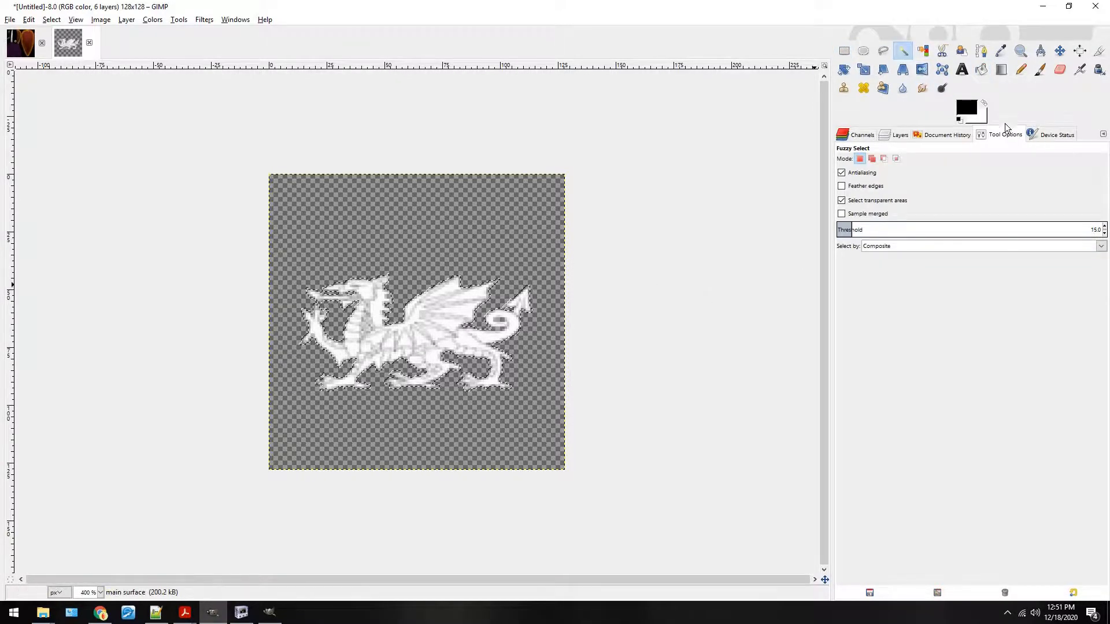
# Set up Bucket Fill with 39.9 opacity and change the foreground color to dark purple 4c0077.
pyautogui.click(981, 69)
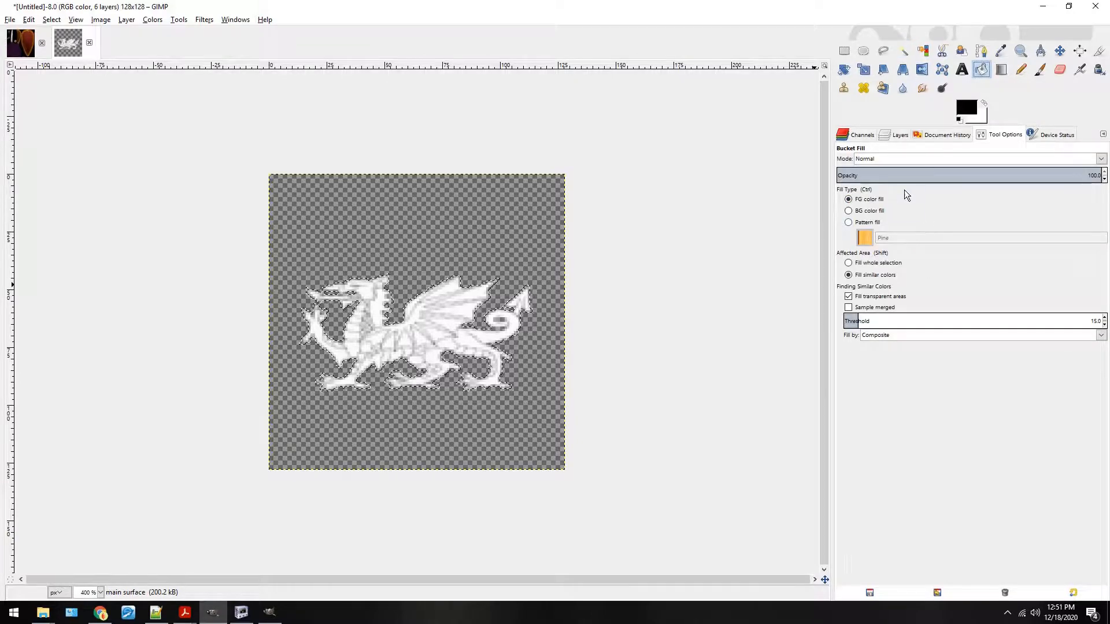
pyautogui.click(942, 175)
pyautogui.click(967, 108)
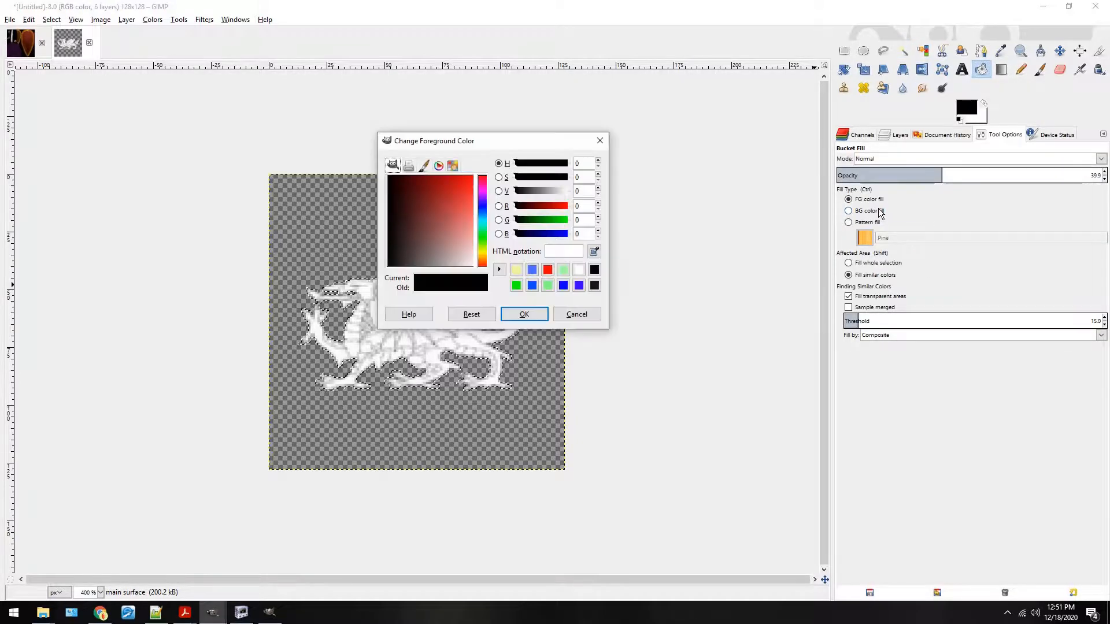
pyautogui.moveTo(486, 210); pyautogui.dragTo(485, 197)
pyautogui.click(427, 226)
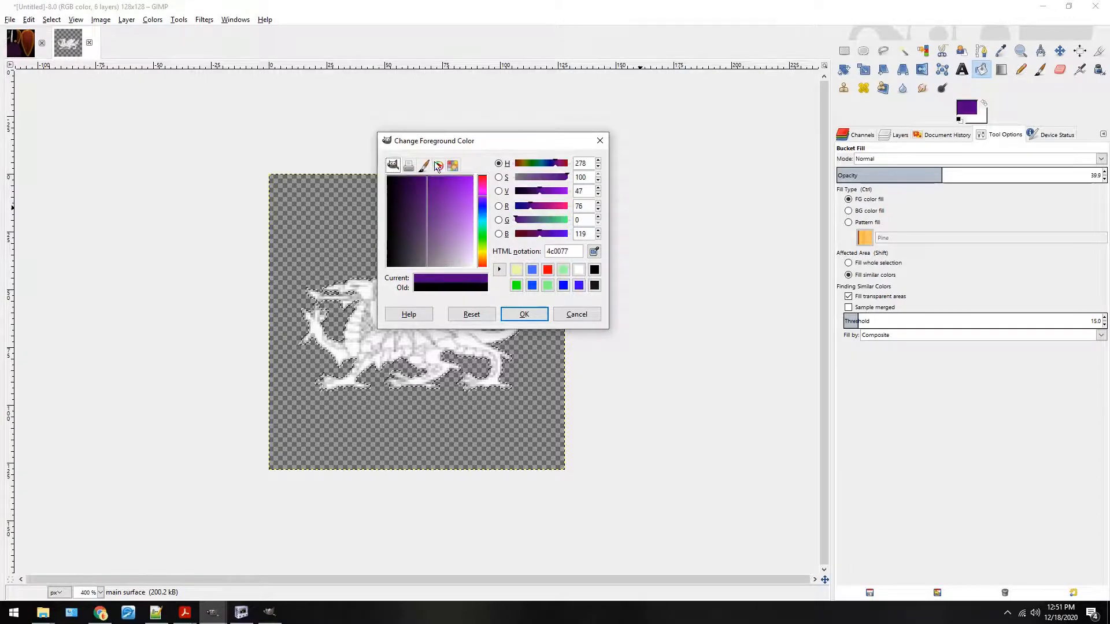
pyautogui.click(525, 313)
# Try filling similar colors in the selected dragon with semi-transparent purple, and undo the fills.
pyautogui.click(425, 331)
pyautogui.click(426, 331)
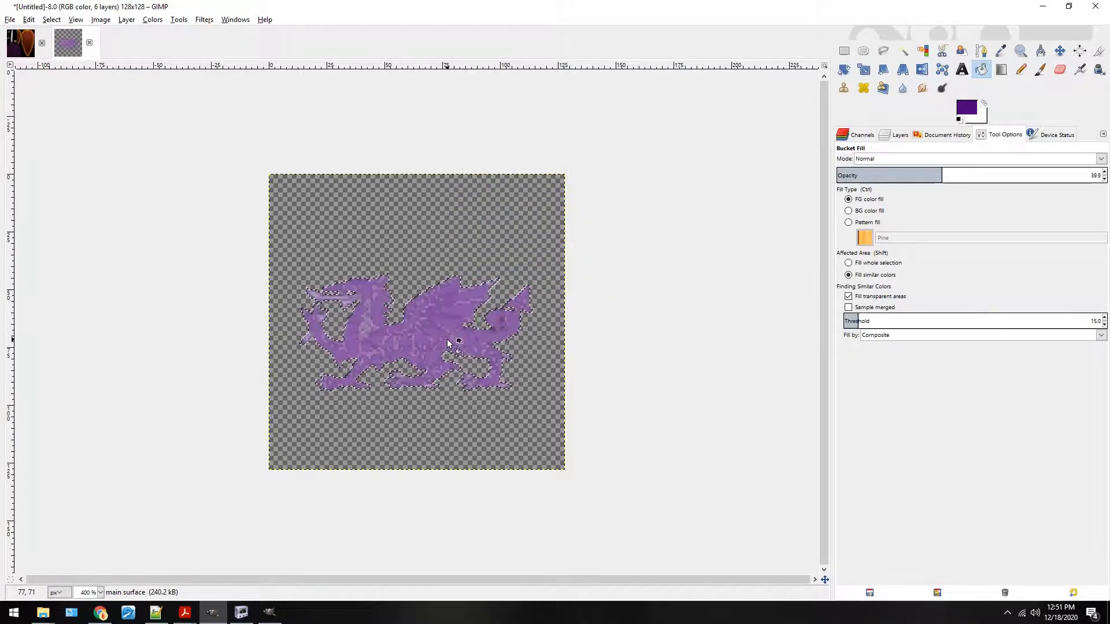
pyautogui.hotkey('ctrl', 'z')
pyautogui.hotkey('ctrl', 'z')
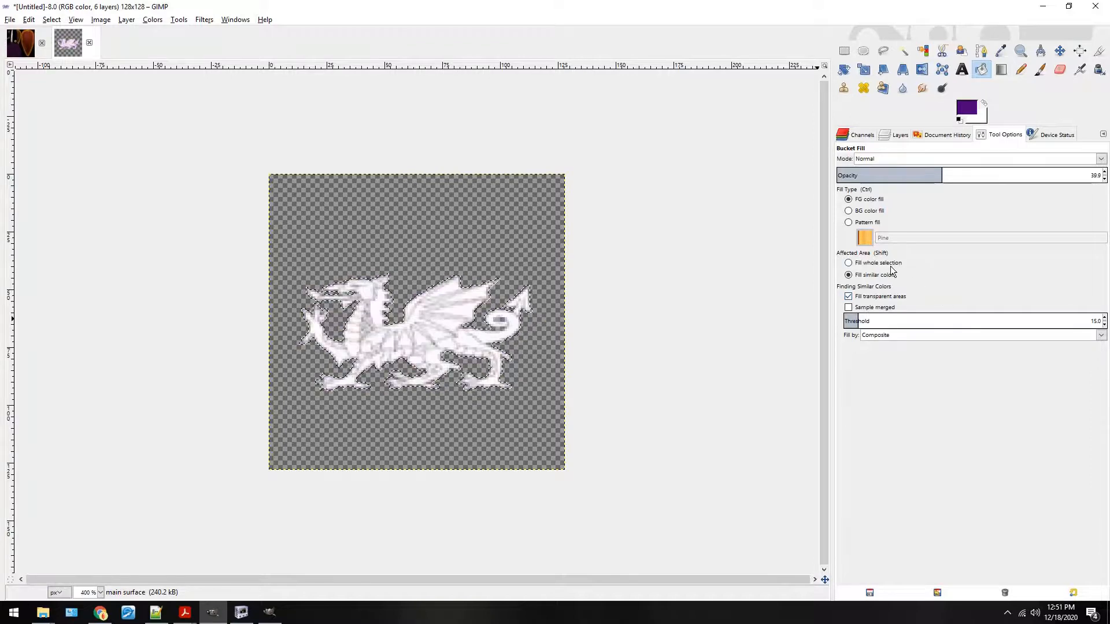
# Try repeated purple fills with the affected area set to the whole dragon selection, and undo them.
pyautogui.click(870, 262)
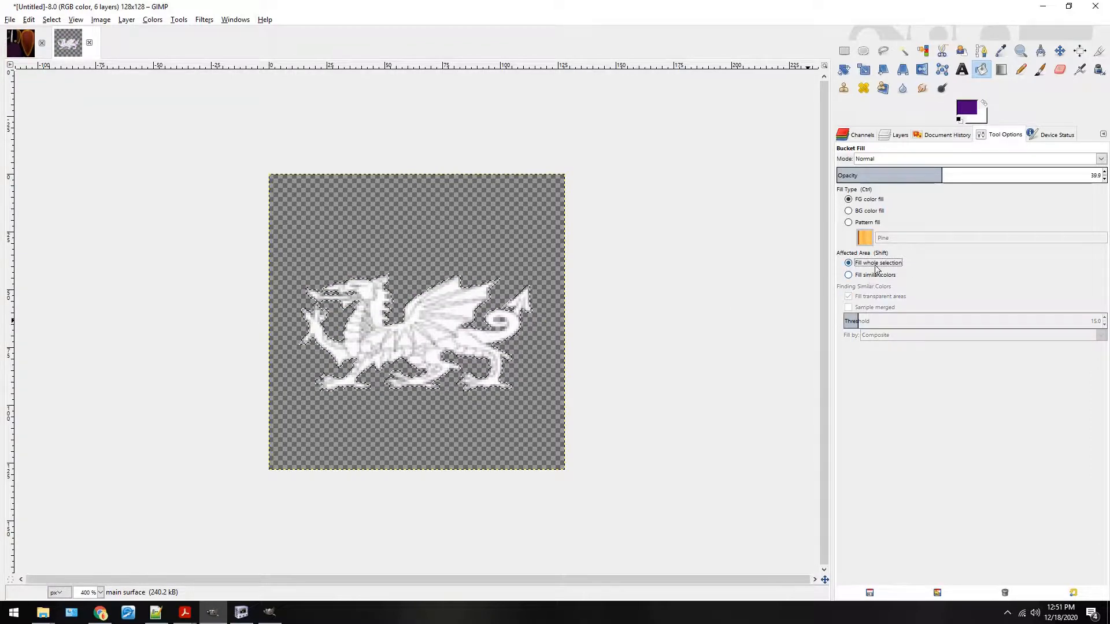
pyautogui.click(412, 345)
pyautogui.click(411, 341)
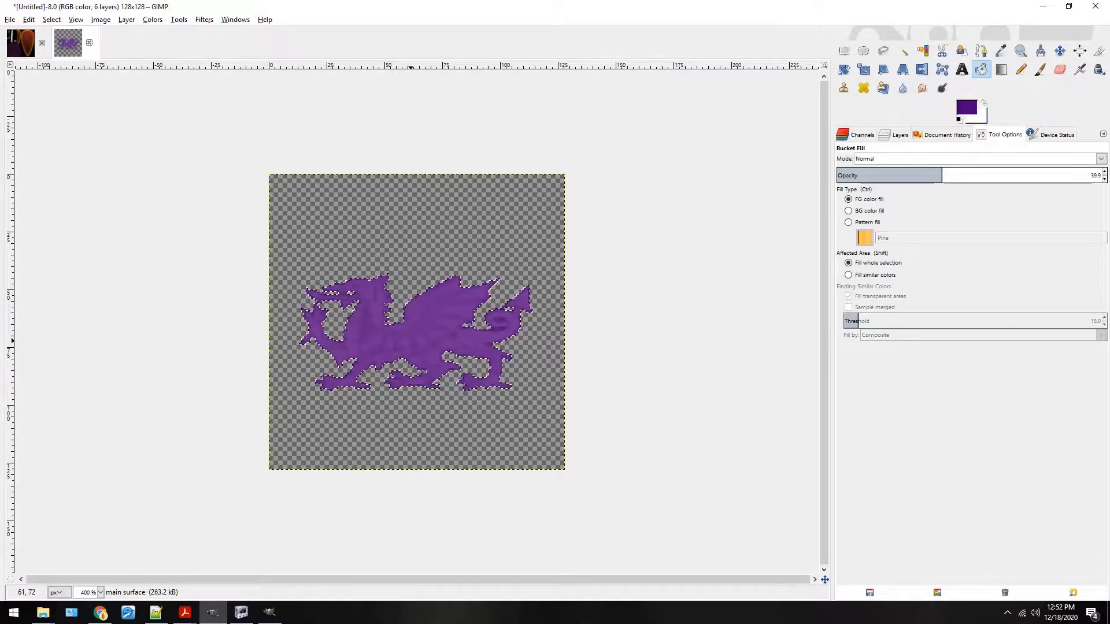
pyautogui.click(411, 340)
pyautogui.click(410, 340)
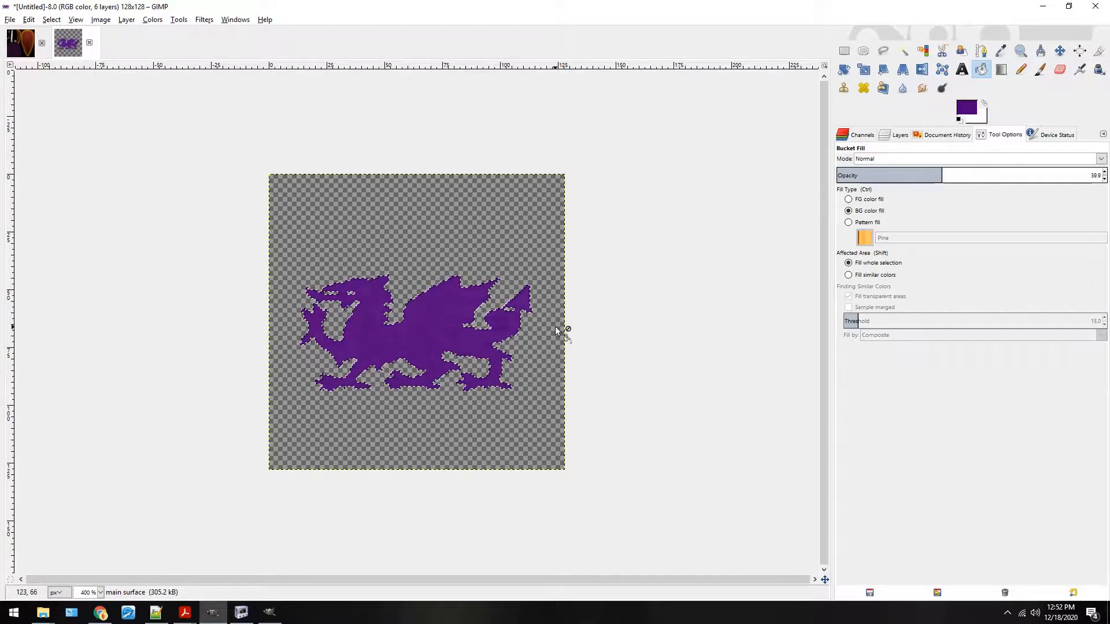
pyautogui.hotkey('ctrl', 'z')
pyautogui.hotkey('ctrl', 'z')
pyautogui.hotkey('ctrl', 'z')
pyautogui.hotkey('ctrl', 'z')
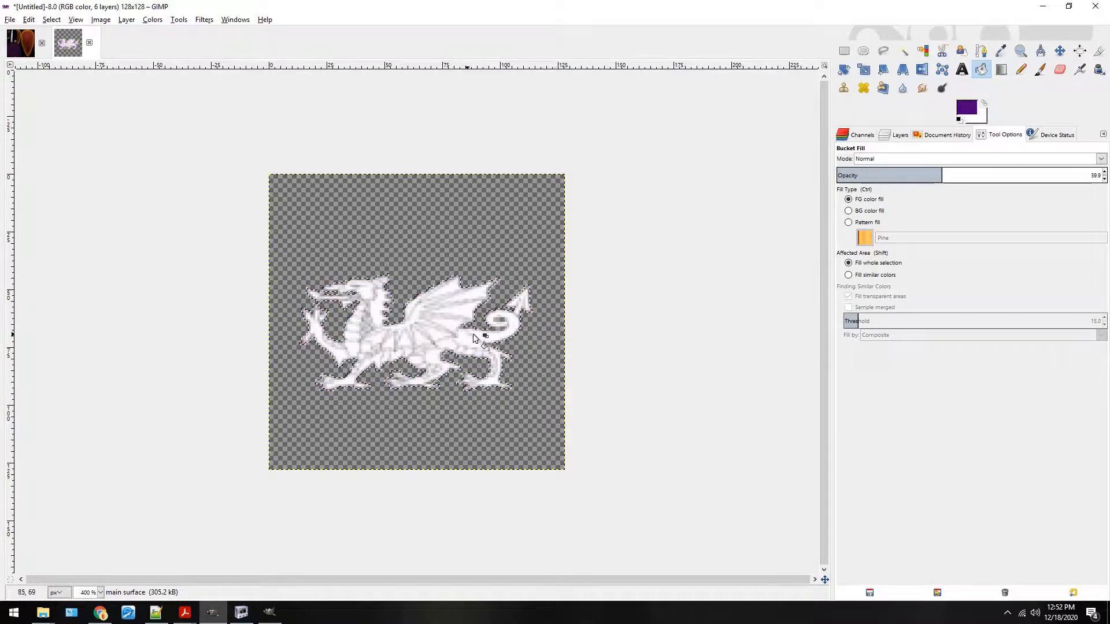
# Try one purple fill on the dragon with a Colorize hue preview, cancel the preview and undo the fill.
pyautogui.click(473, 334)
pyautogui.click(153, 20)
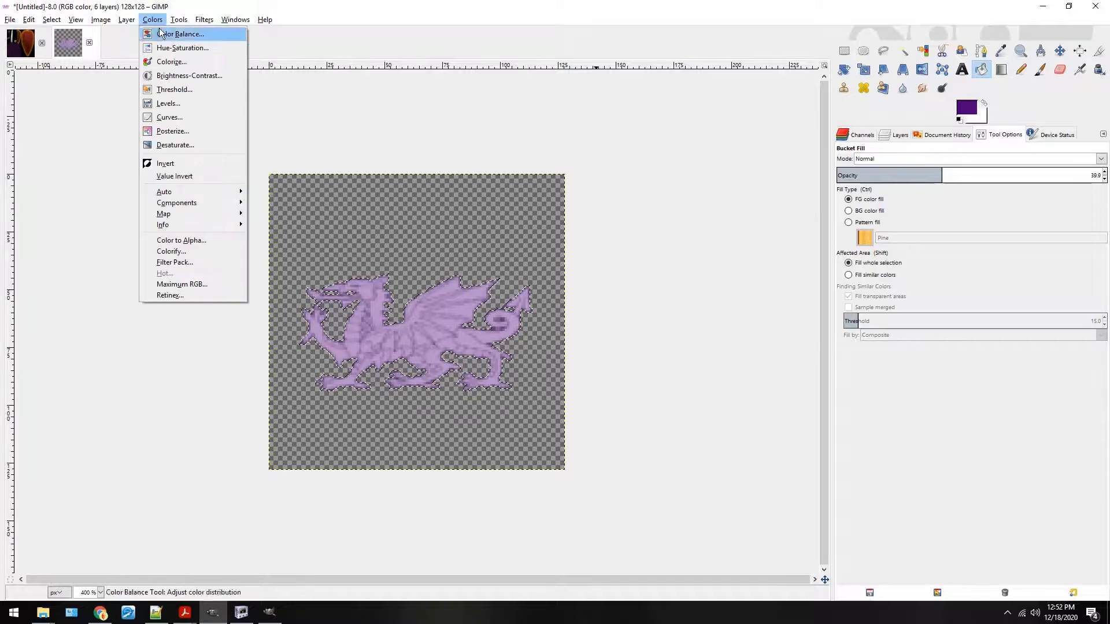
pyautogui.click(173, 59)
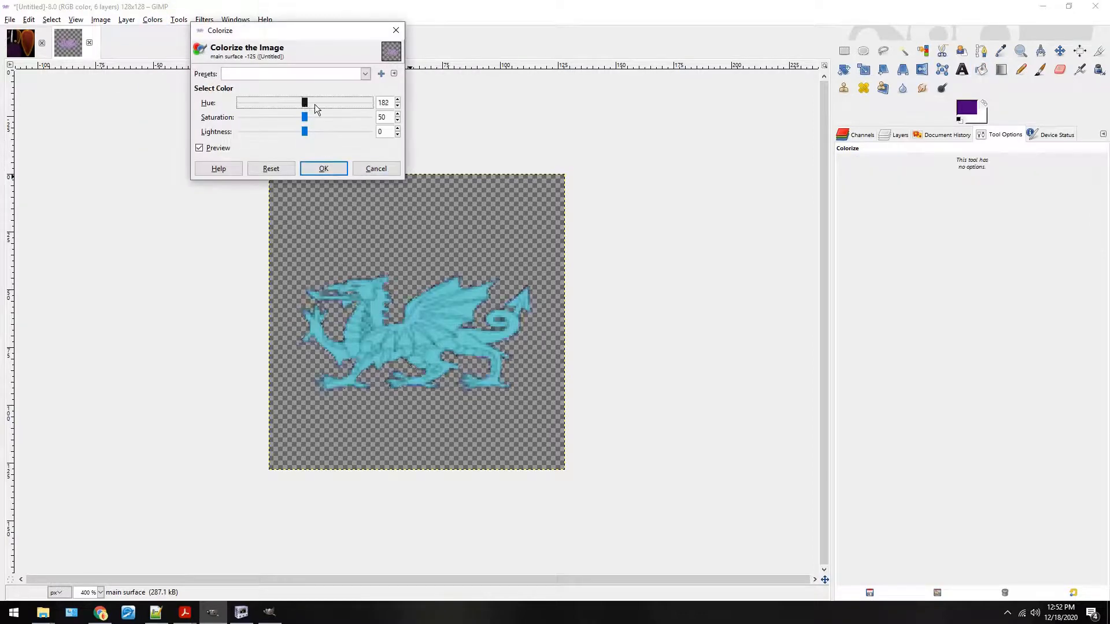
pyautogui.moveTo(315, 104); pyautogui.dragTo(275, 105)
pyautogui.click(379, 169)
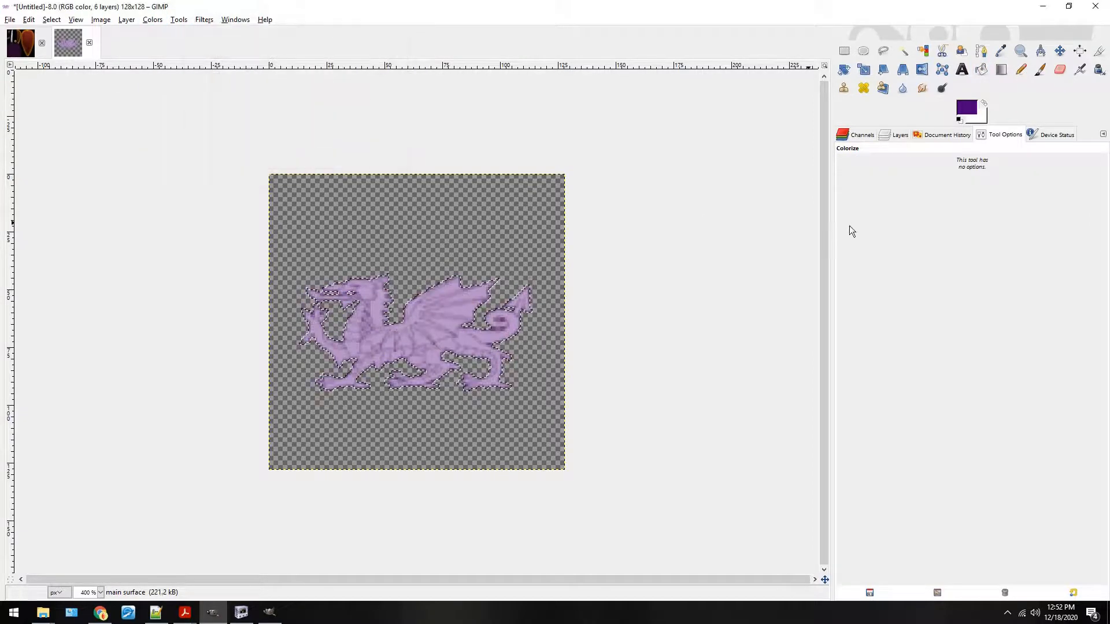
pyautogui.hotkey('ctrl', 'z')
# Invert the colors of the selected white dragon.
pyautogui.click(153, 20)
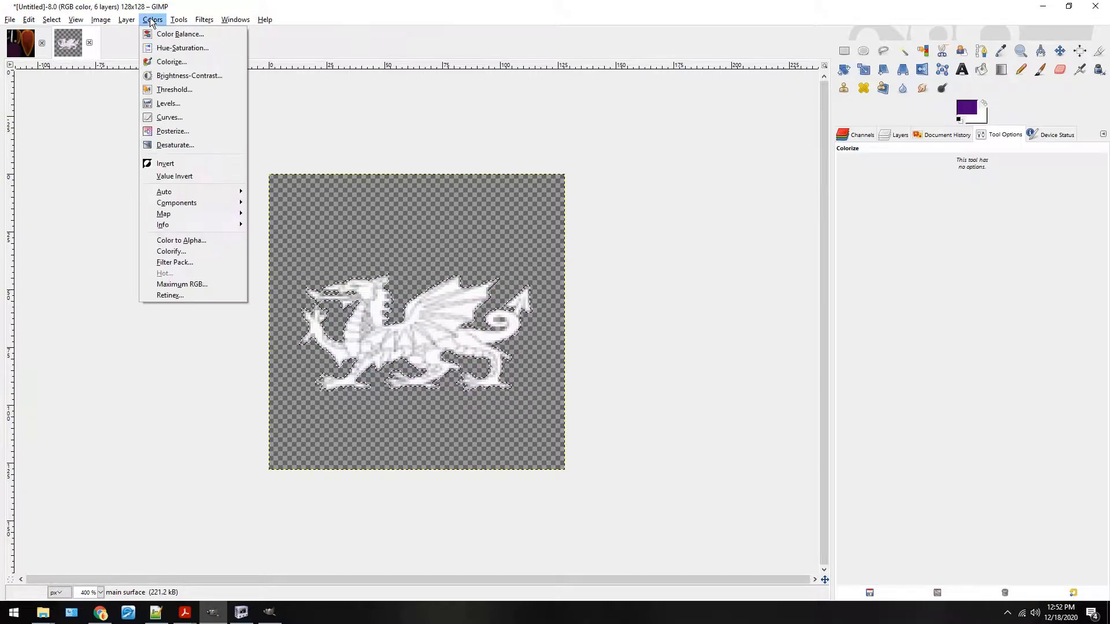
pyautogui.click(201, 161)
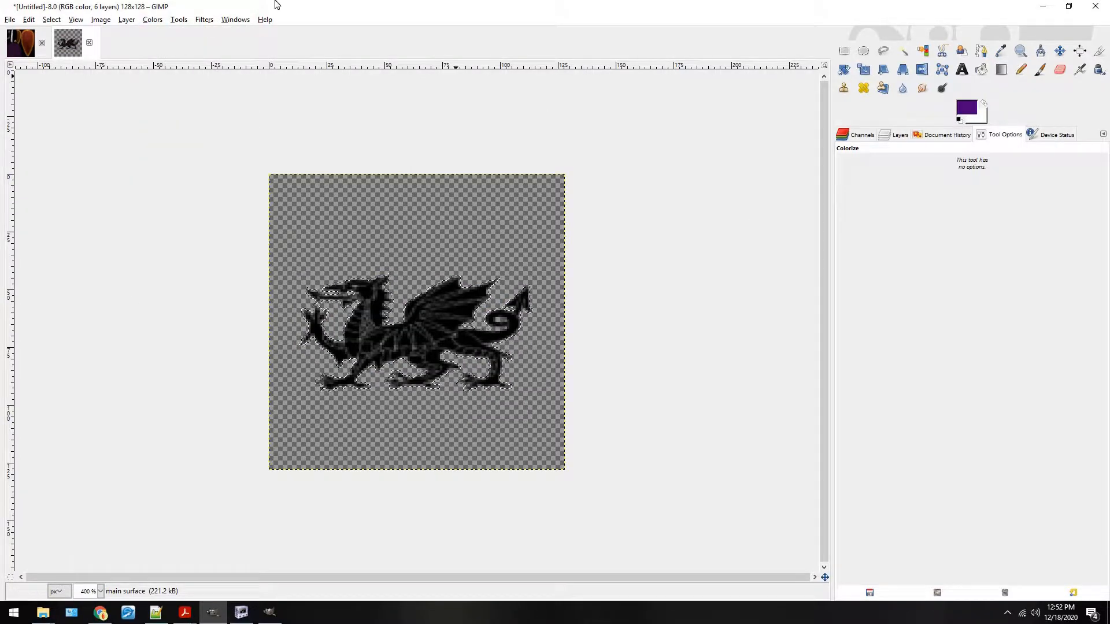
pyautogui.click(152, 20)
pyautogui.click(173, 60)
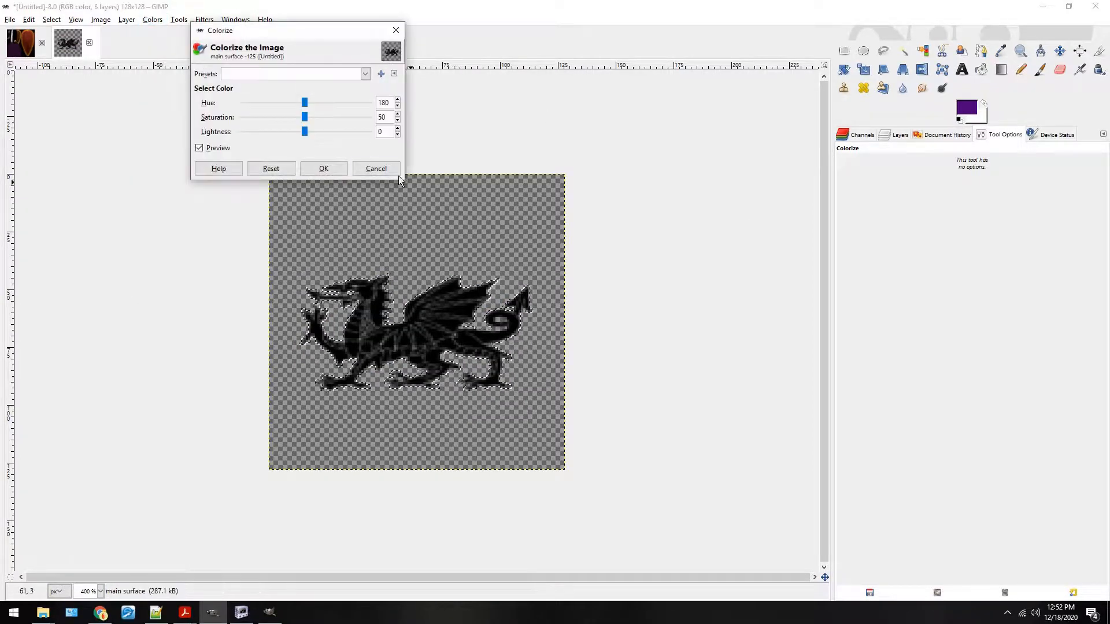
pyautogui.click(381, 169)
pyautogui.click(152, 20)
pyautogui.click(178, 145)
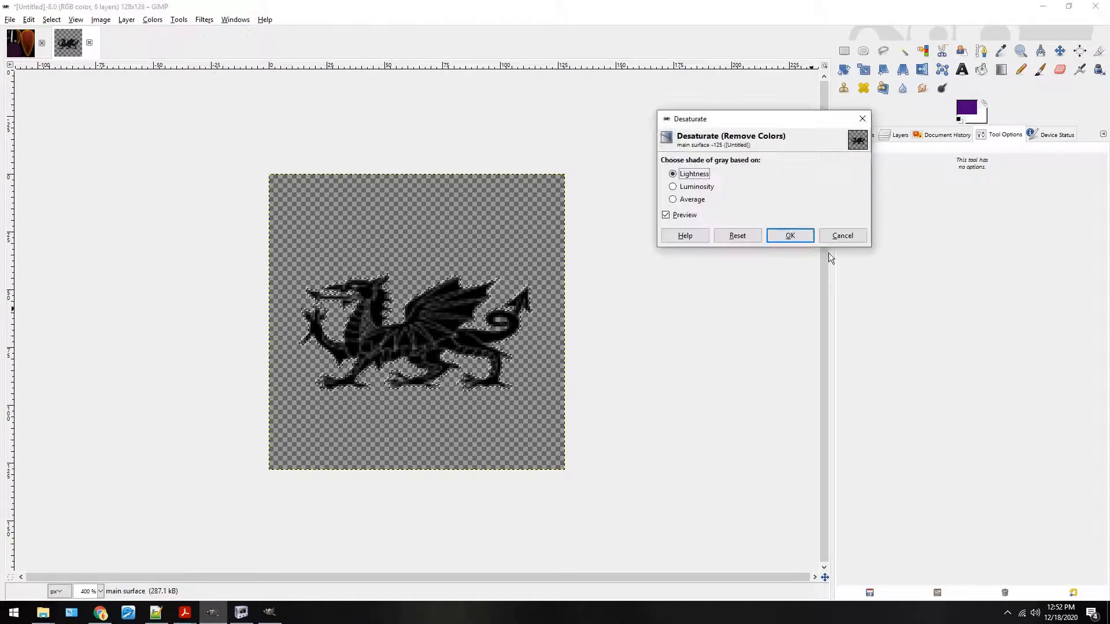
pyautogui.click(696, 187)
pyautogui.click(841, 235)
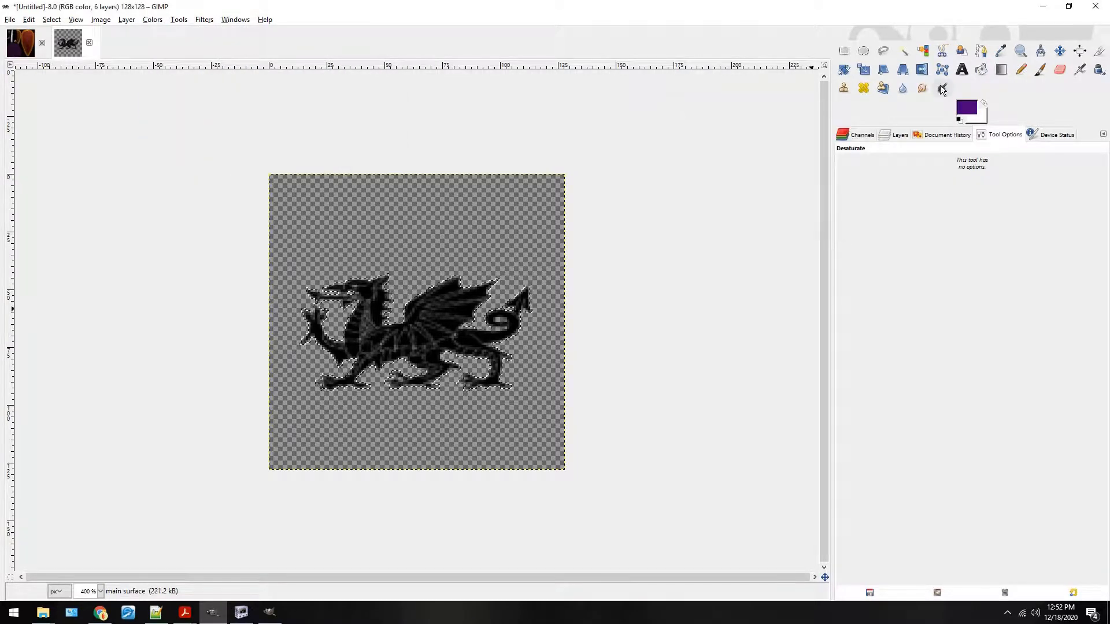
# Lighten the whole inverted dragon with the Dodge tool, using the Shadows range and a brush size of 147.64.
pyautogui.click(942, 88)
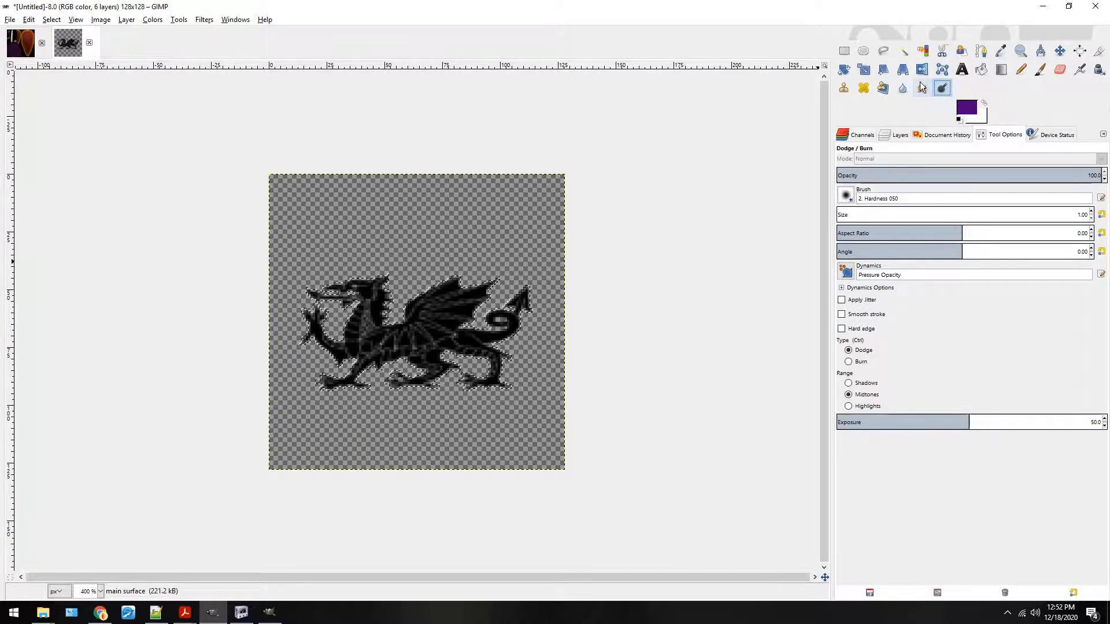
pyautogui.hotkey('ctrl', 'pageup')
pyautogui.hotkey('ctrl', 'pagedown')
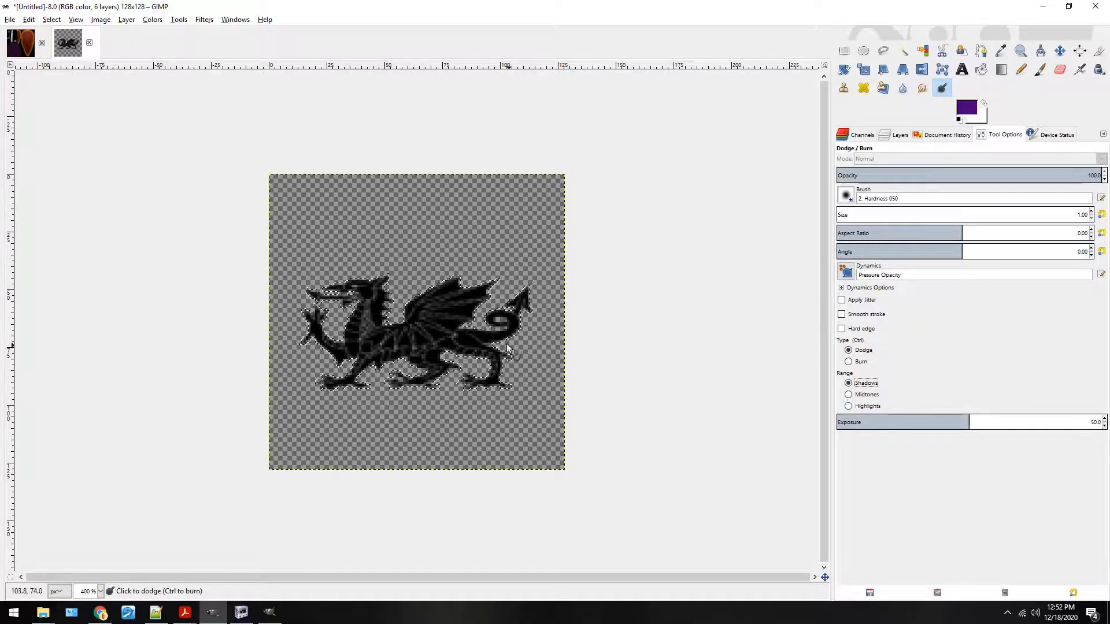
pyautogui.click(872, 214)
pyautogui.moveTo(503, 323)
pyautogui.mouseDown()
pyautogui.moveTo(298, 322)
pyautogui.moveTo(421, 396)
pyautogui.mouseUp()
pyautogui.moveTo(506, 297); pyautogui.dragTo(310, 347)
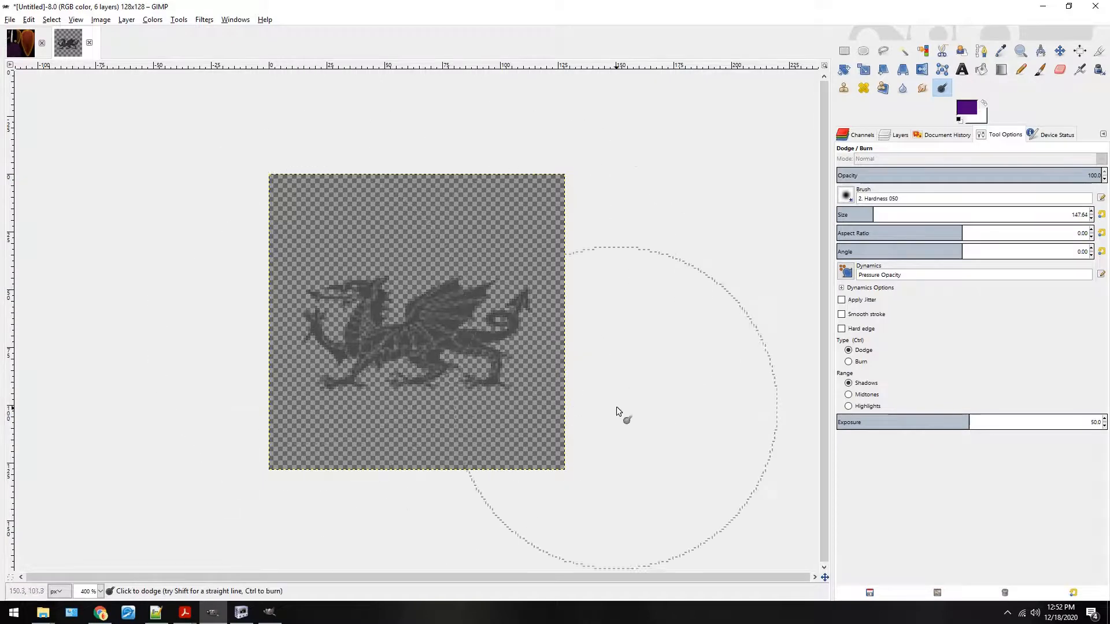
# Colorize the lightened dragon with hue 295, saturation 59 and lightness -28, and return to the Rectangle Select tool.
pyautogui.click(153, 20)
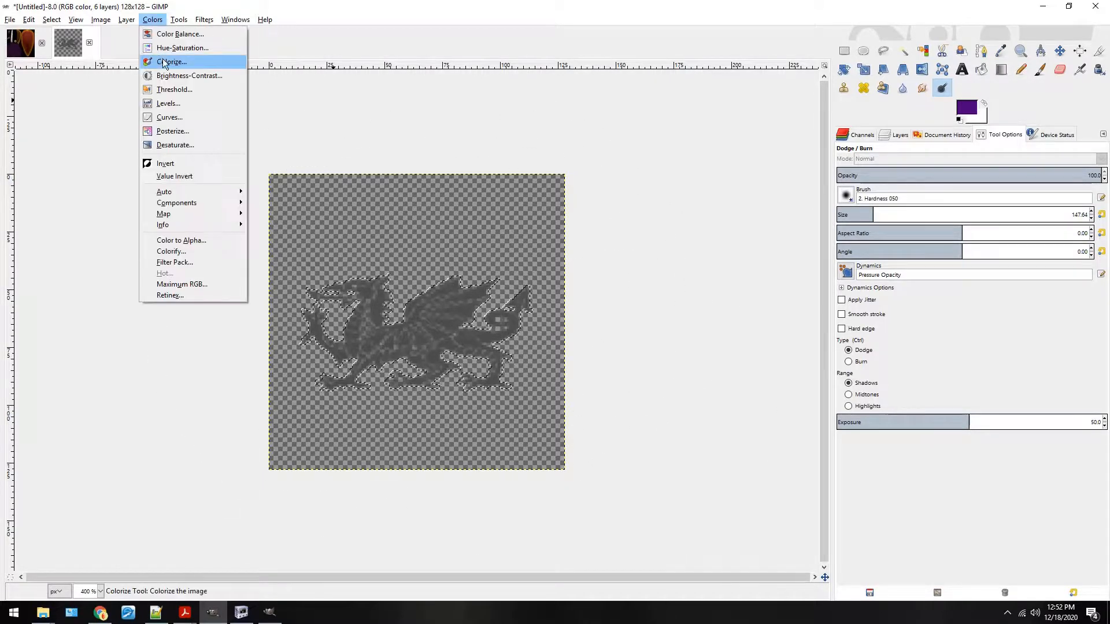
pyautogui.click(173, 60)
pyautogui.moveTo(312, 102); pyautogui.dragTo(359, 115)
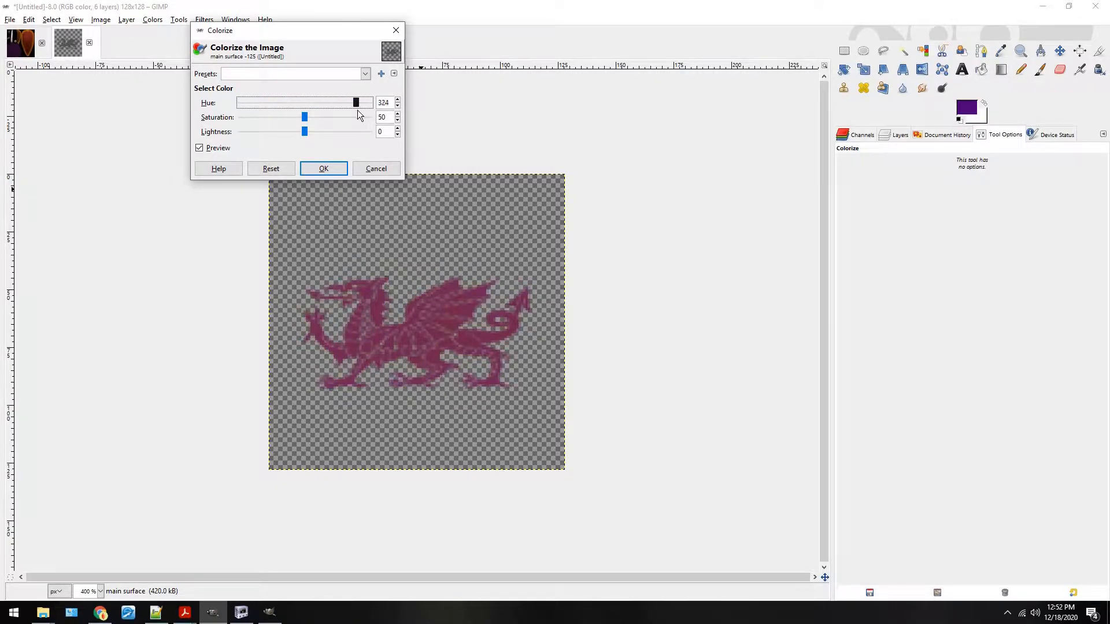
pyautogui.click(337, 78)
pyautogui.click(325, 84)
pyautogui.click(326, 71)
pyautogui.click(326, 71)
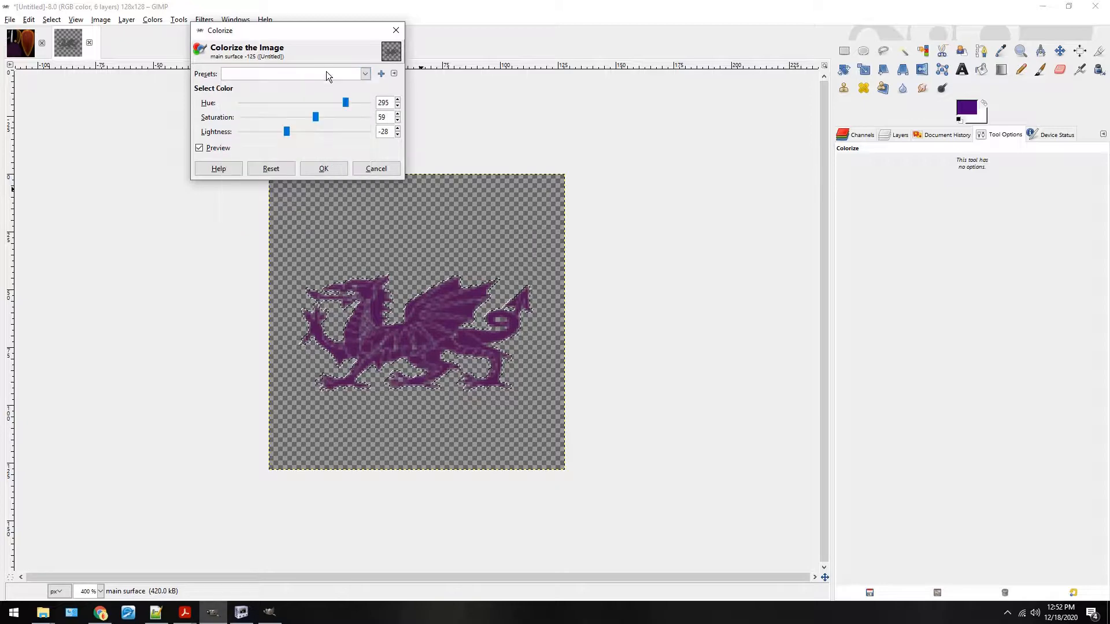
pyautogui.click(322, 169)
pyautogui.click(844, 50)
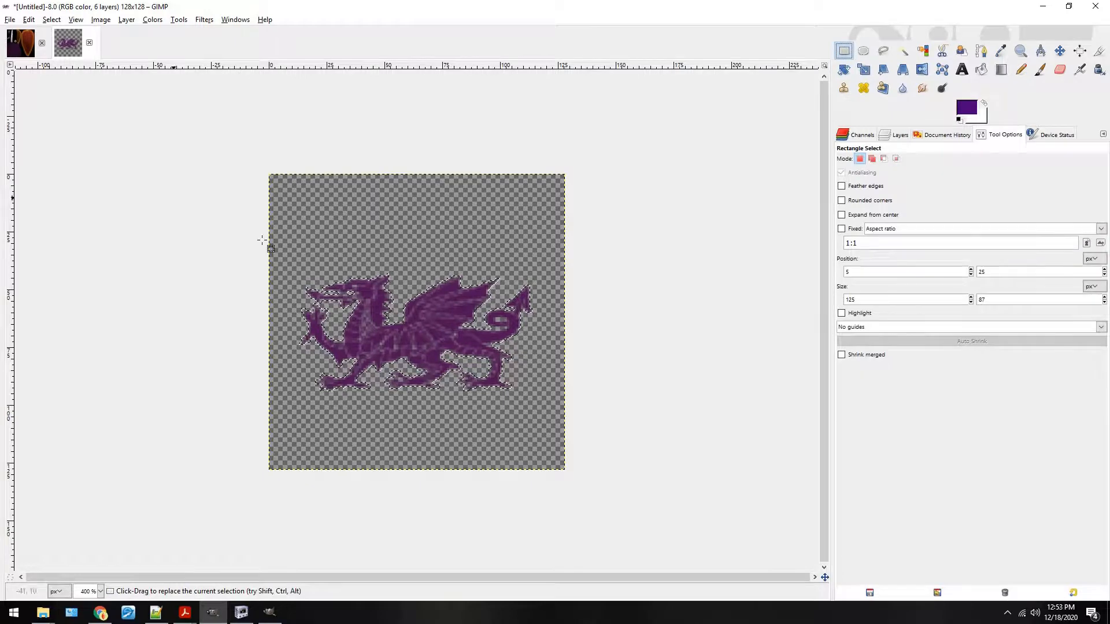
# Look at the shield texture image for comparison and return to the dragon image with Rectangle Select active.
pyautogui.click(101, 20)
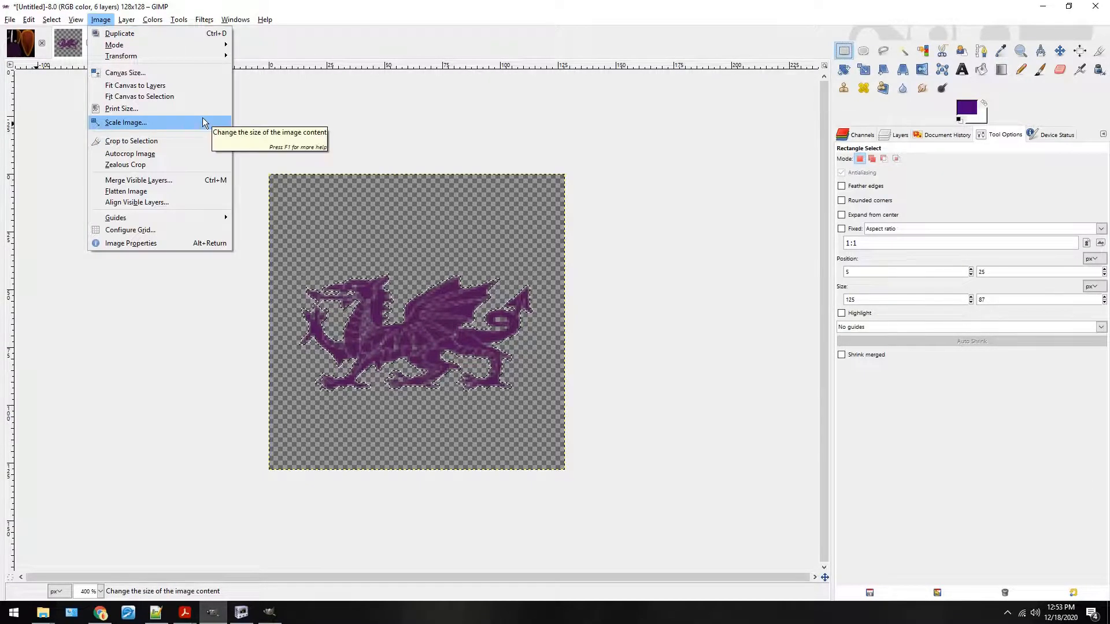
pyautogui.click(12, 50)
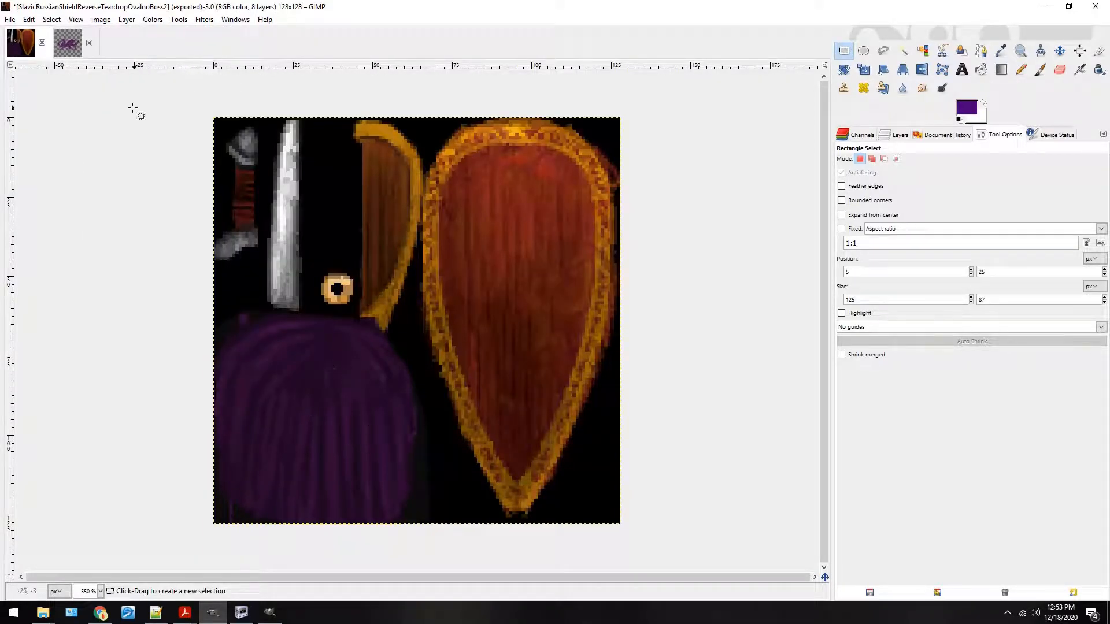
pyautogui.click(69, 43)
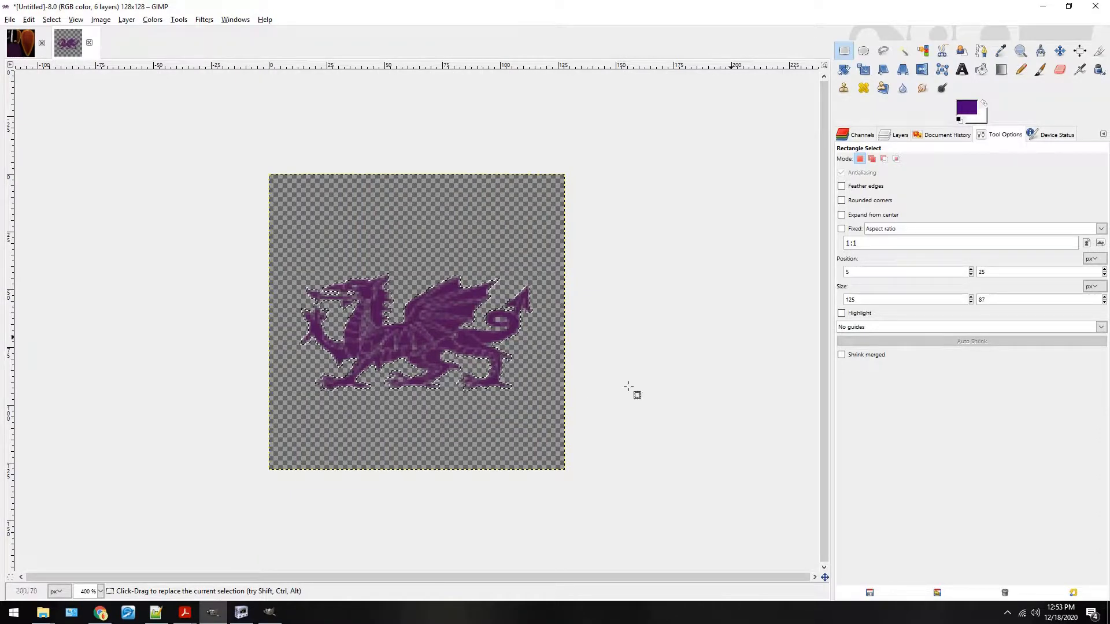
pyautogui.click(946, 88)
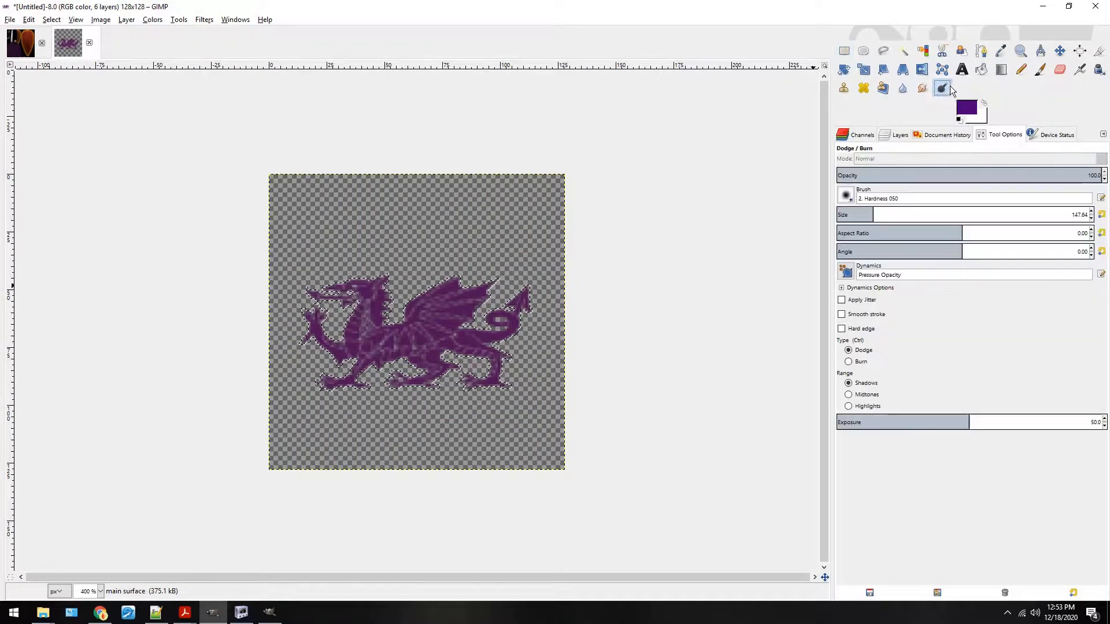
pyautogui.click(844, 51)
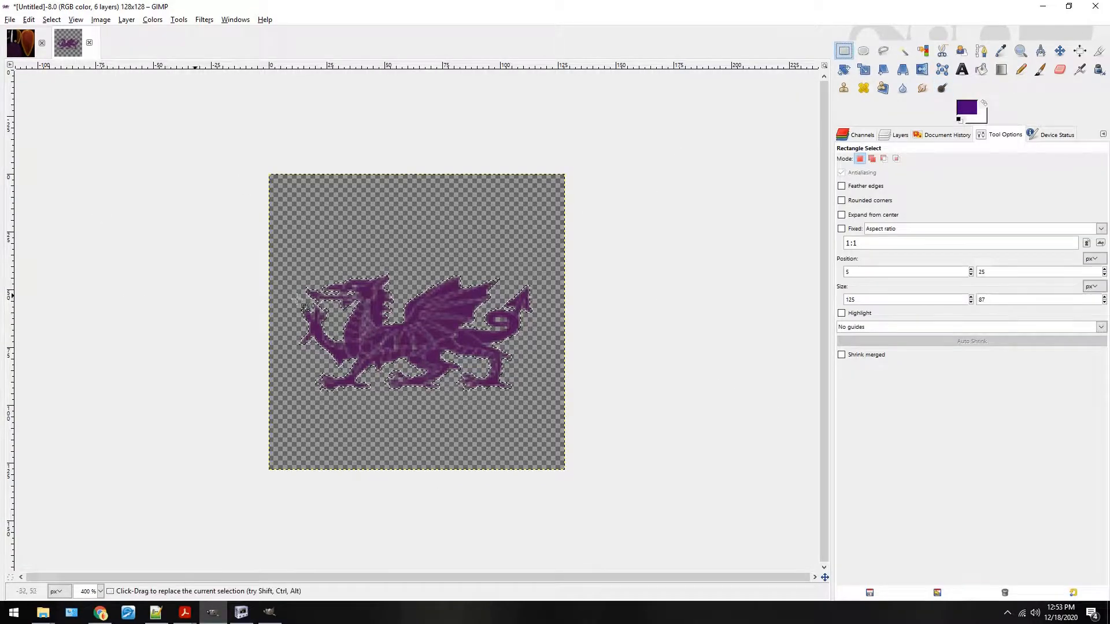
# Scale the purple dragon image to 40 × 40 pixels with cubic interpolation.
pyautogui.click(101, 20)
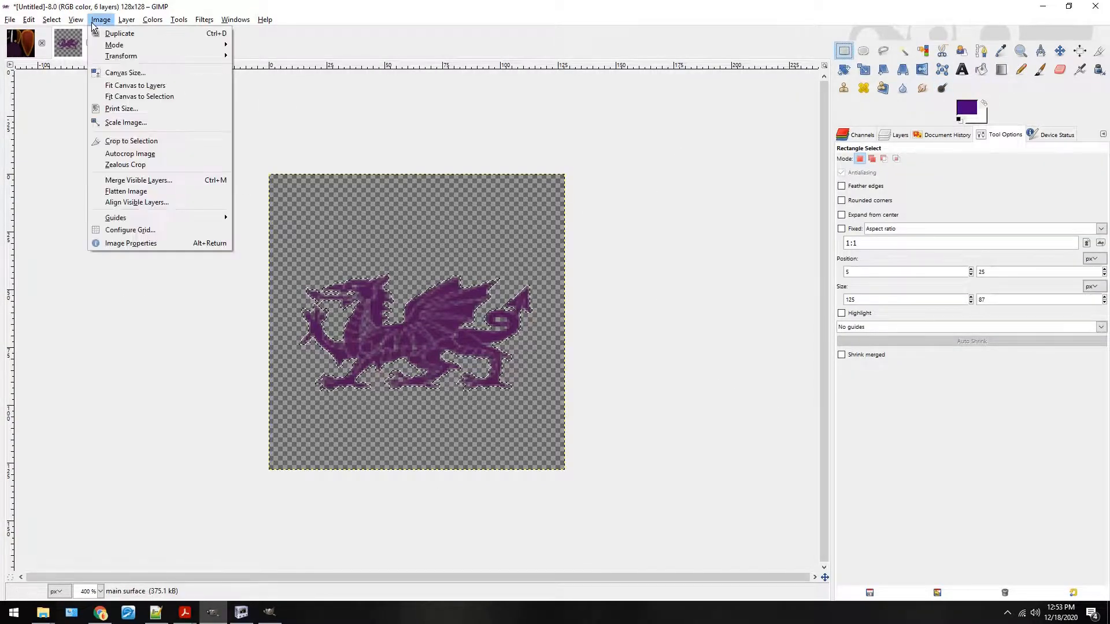
pyautogui.click(133, 116)
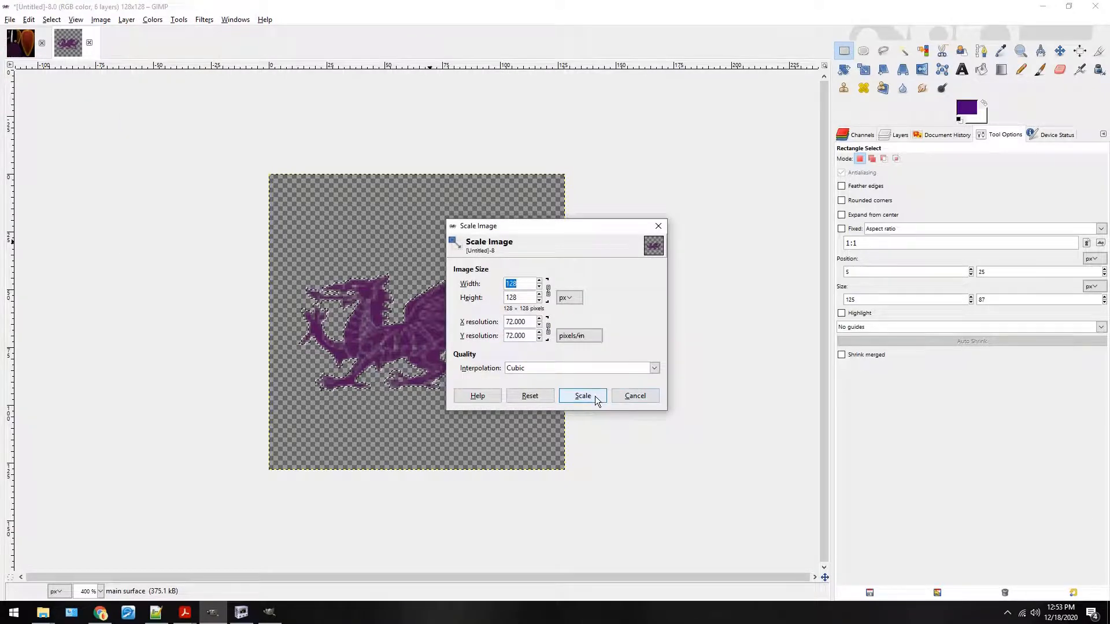
pyautogui.write('40')
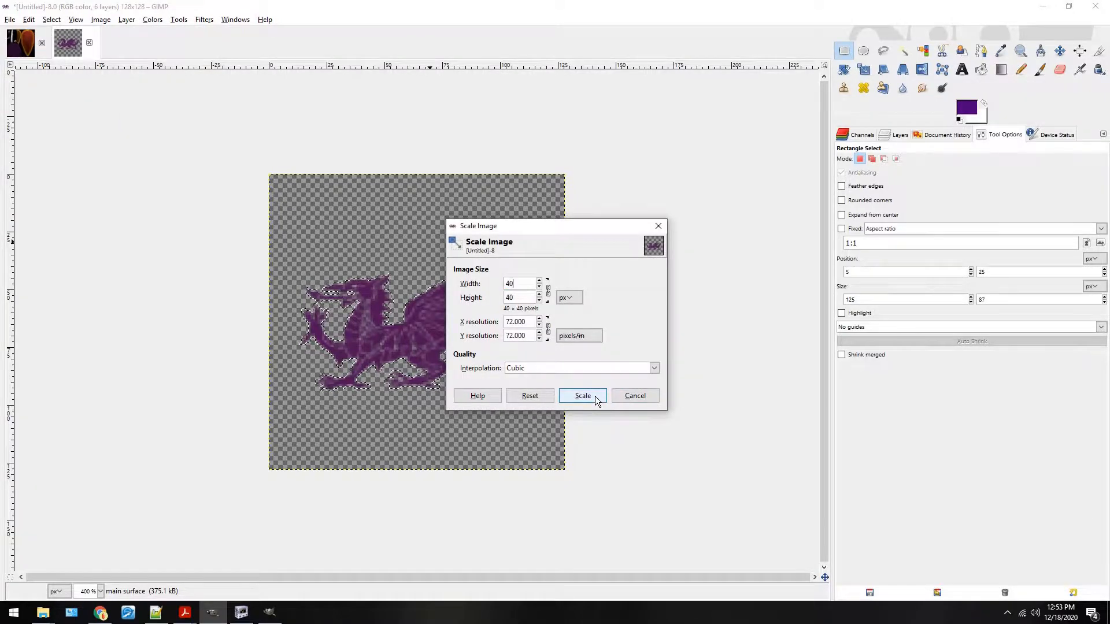
pyautogui.click(595, 396)
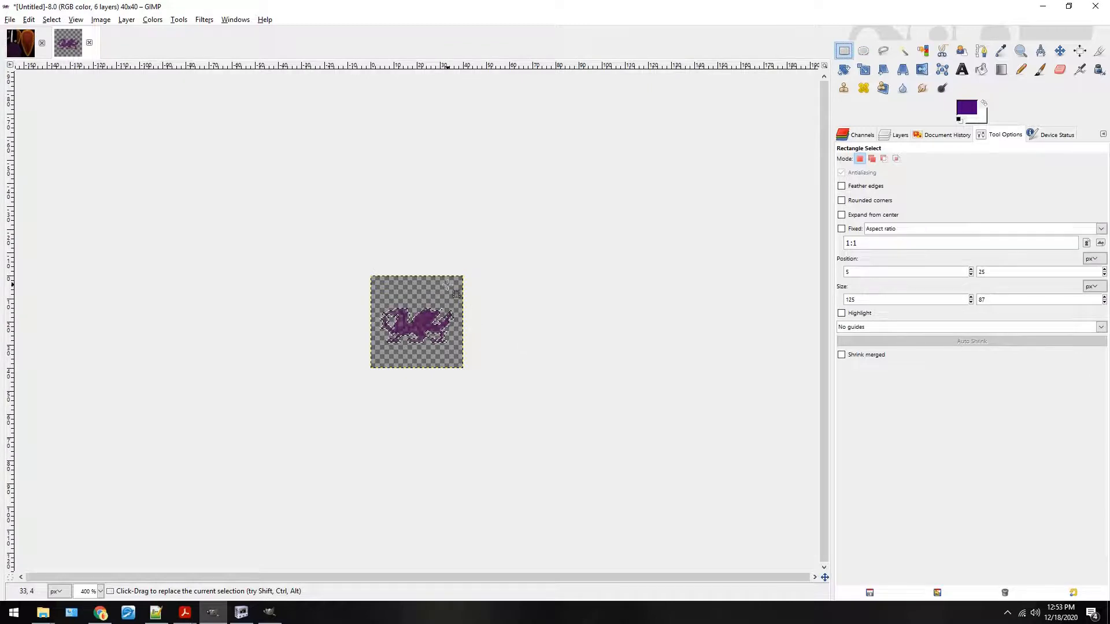
# Paste the 40-pixel dragon into the shield texture, move it onto the upper part of the shield and anchor it.
pyautogui.click(34, 36)
pyautogui.hotkey('ctrl', 'v')
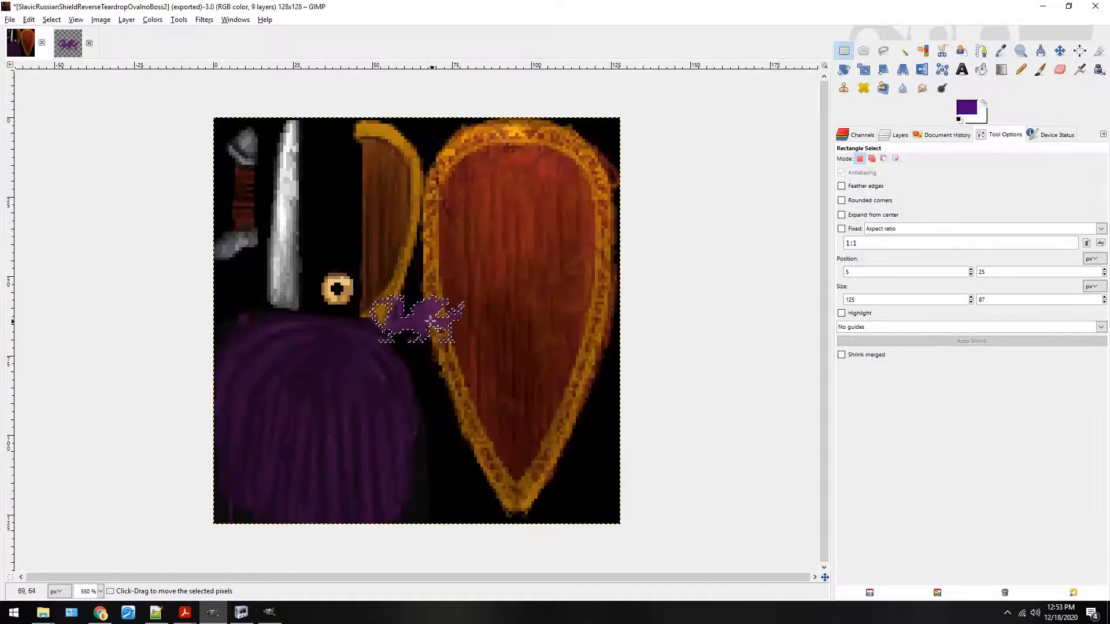
pyautogui.moveTo(432, 320); pyautogui.dragTo(534, 251)
pyautogui.click(707, 248)
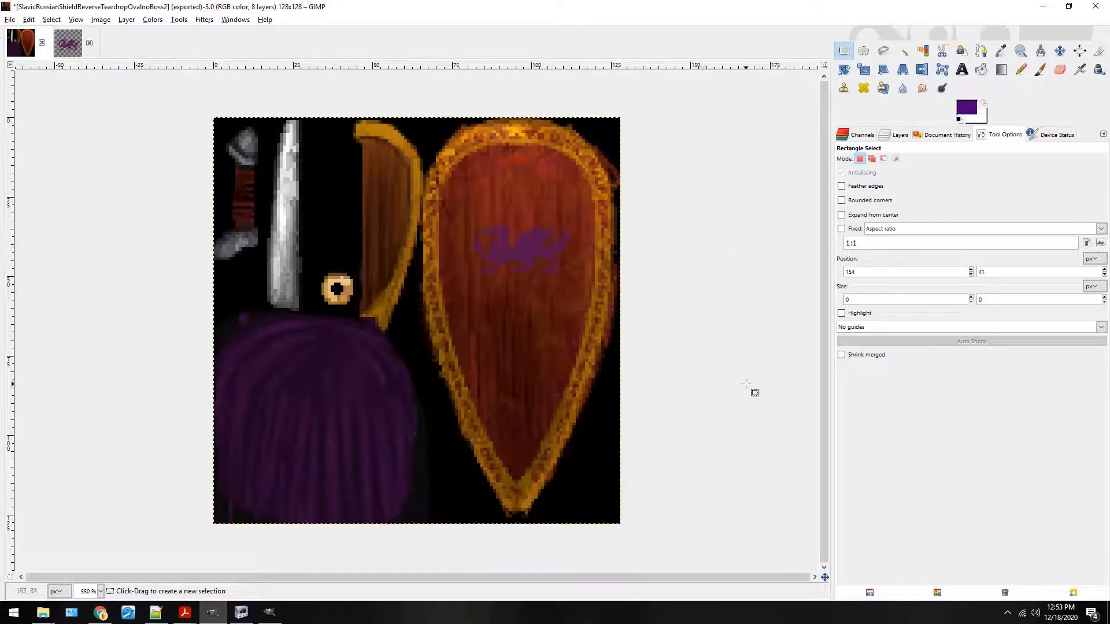
# Undo the dragon's placement on the shield texture and the 40-pixel scaling of the dragon image.
pyautogui.hotkey('ctrl', 'z')
pyautogui.hotkey('ctrl', 'z')
pyautogui.hotkey('ctrl', 'z')
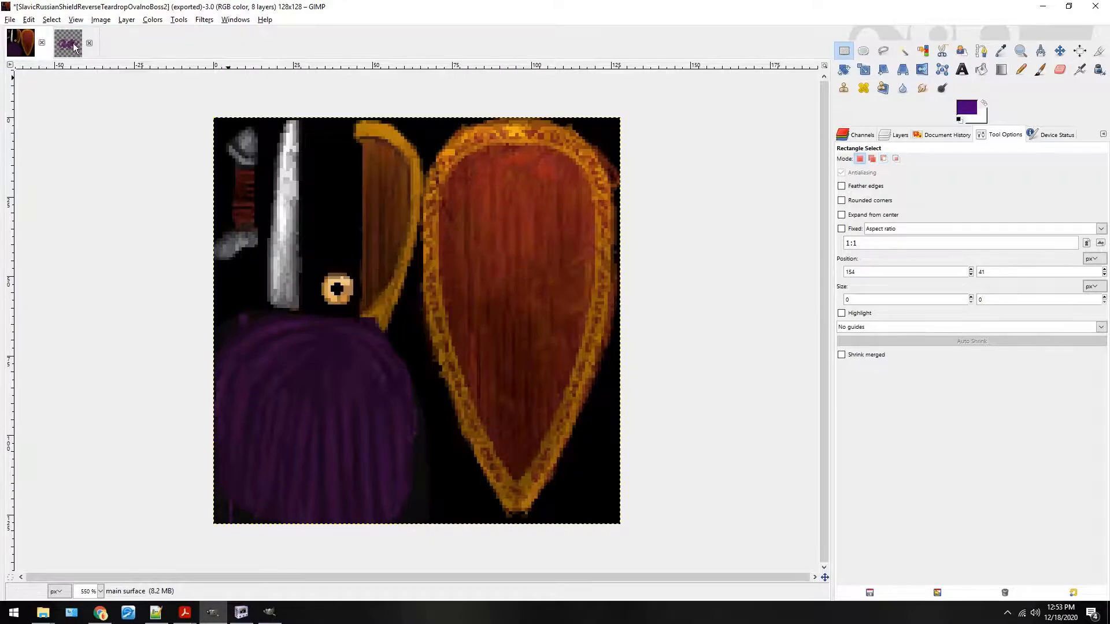
pyautogui.click(74, 45)
pyautogui.click(101, 20)
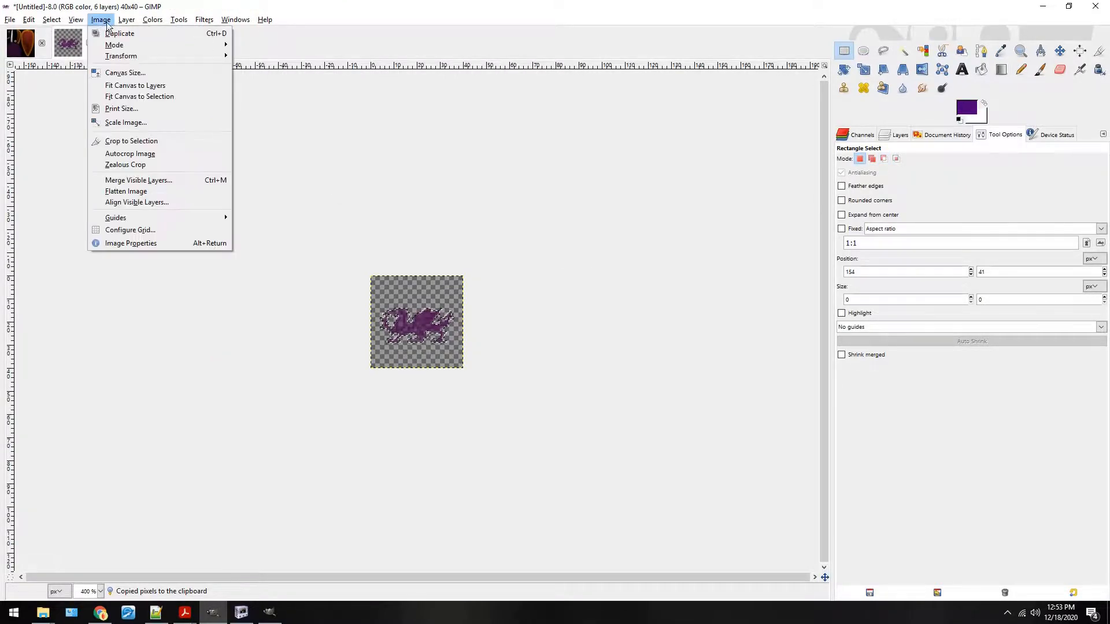
pyautogui.click(100, 19)
pyautogui.hotkey('ctrl', 'z')
# Scale the purple dragon image to 60 × 60 pixels with cubic interpolation.
pyautogui.click(101, 19)
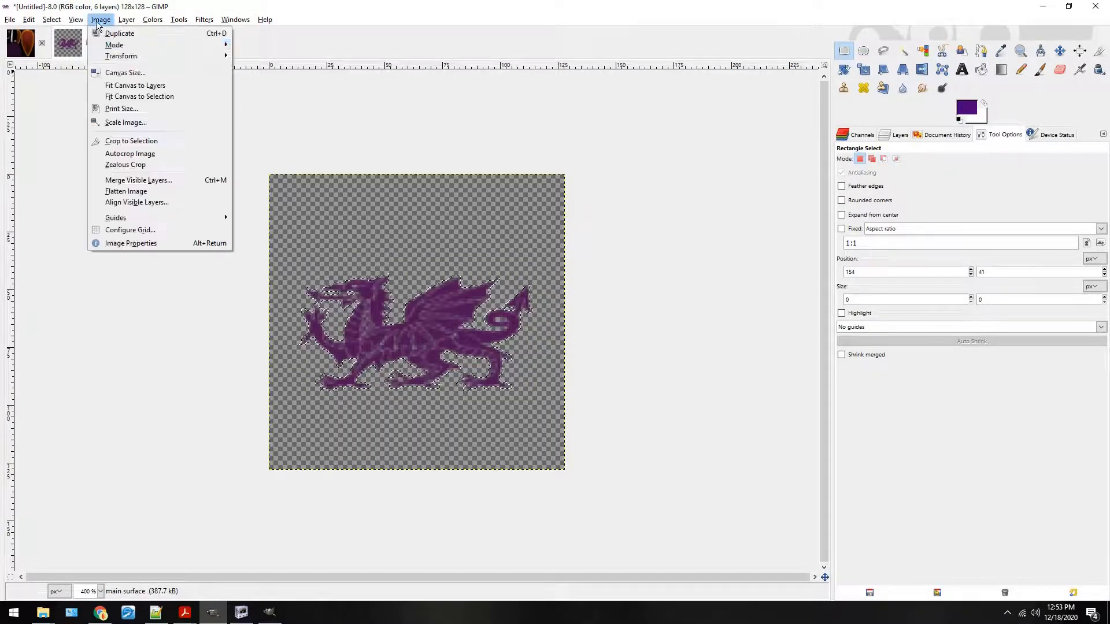
pyautogui.click(137, 121)
pyautogui.write('60')
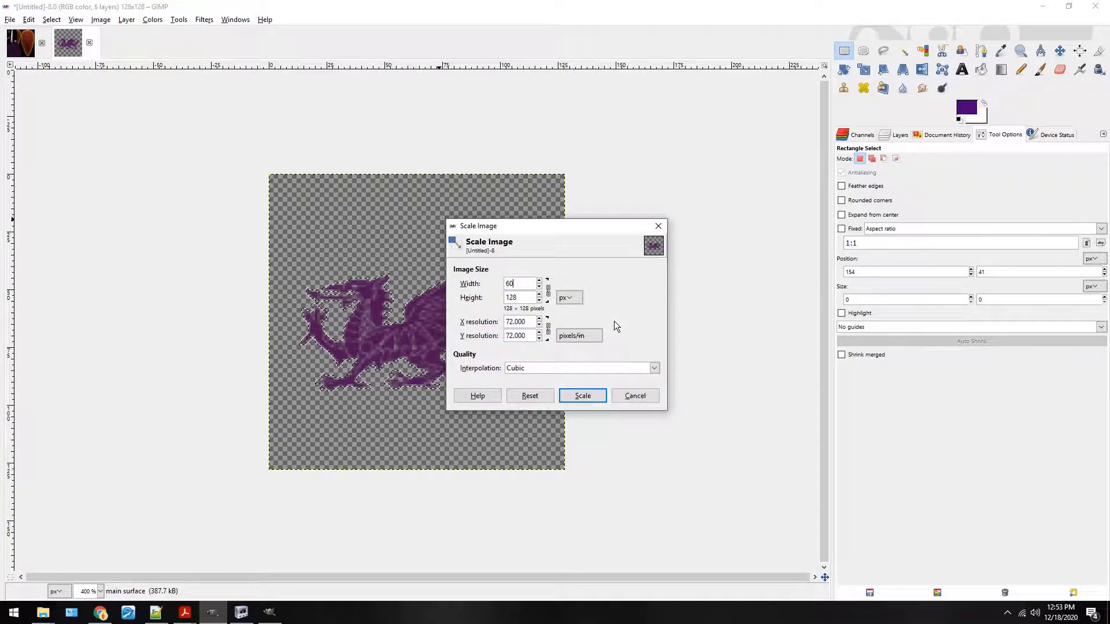
pyautogui.click(596, 394)
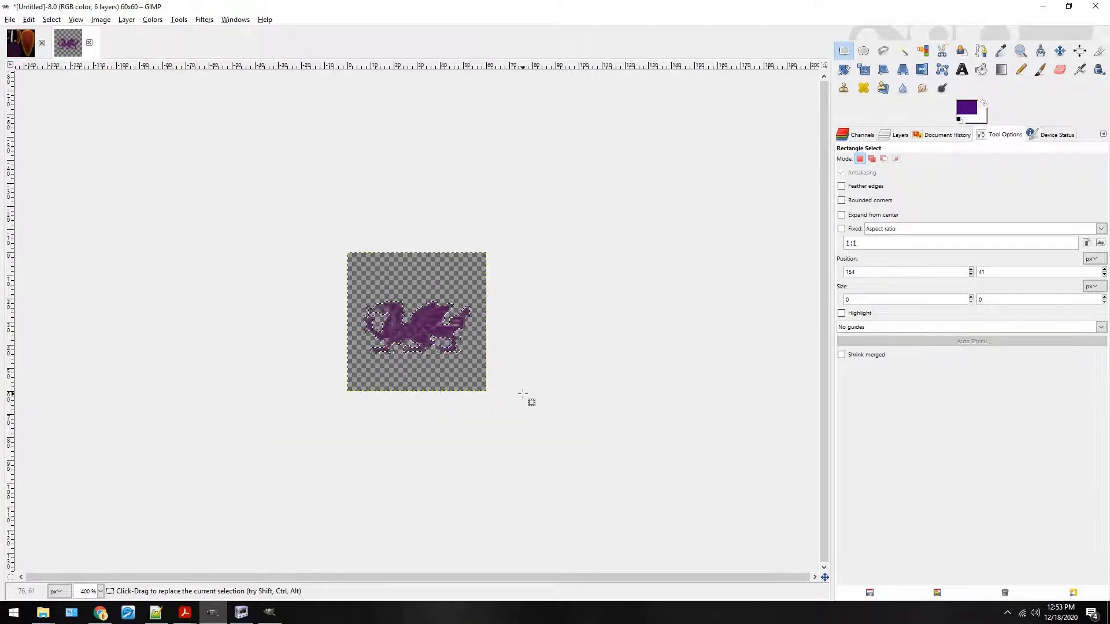
# Try the 60-pixel dragon on the upper part of the shield and remove it from the texture again.
pyautogui.click(31, 53)
pyautogui.hotkey('ctrl', 'v')
pyautogui.moveTo(435, 323); pyautogui.dragTo(543, 260)
pyautogui.click(760, 352)
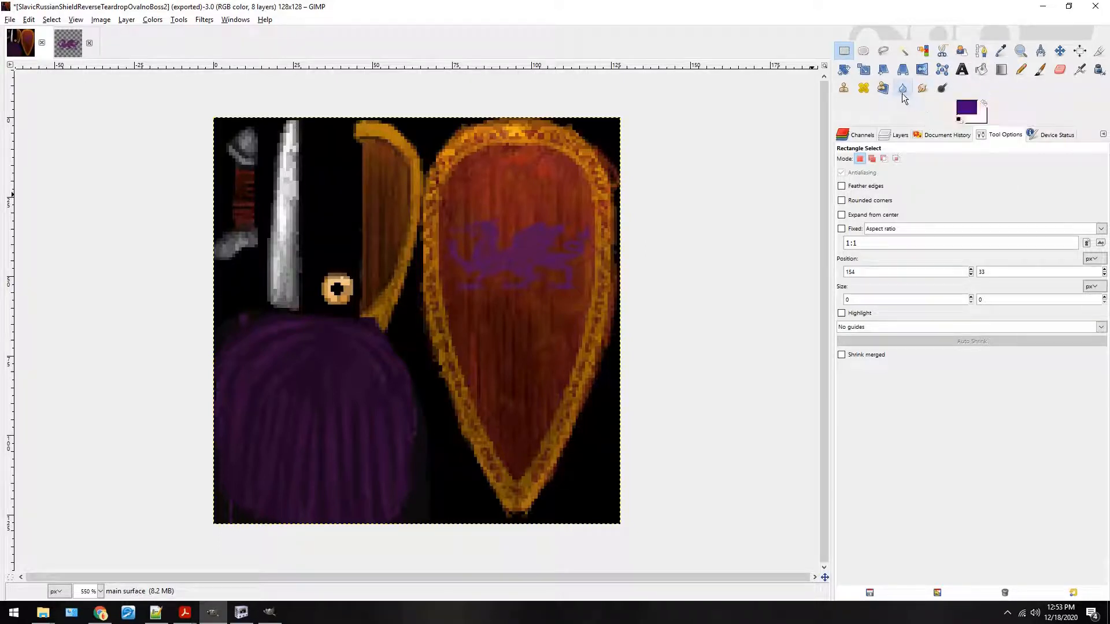
pyautogui.moveTo(583, 237); pyautogui.dragTo(480, 302)
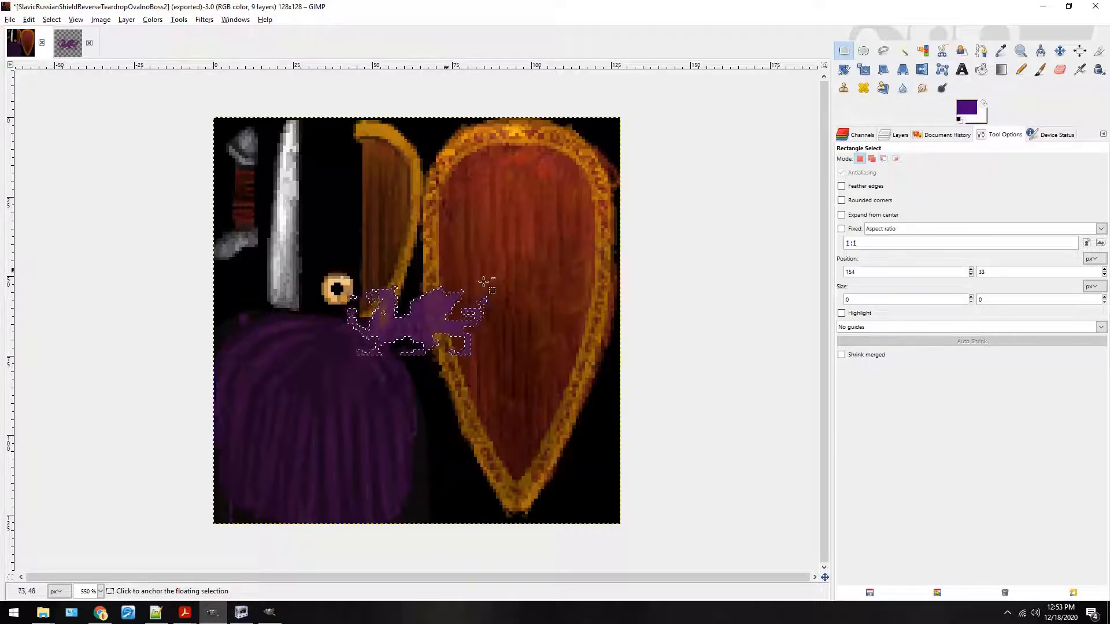
pyautogui.press('Delete')
# Clear the selection in the dragon image and darken the whole dragon with Burn on the Midtones range, brush size 147.64.
pyautogui.click(69, 44)
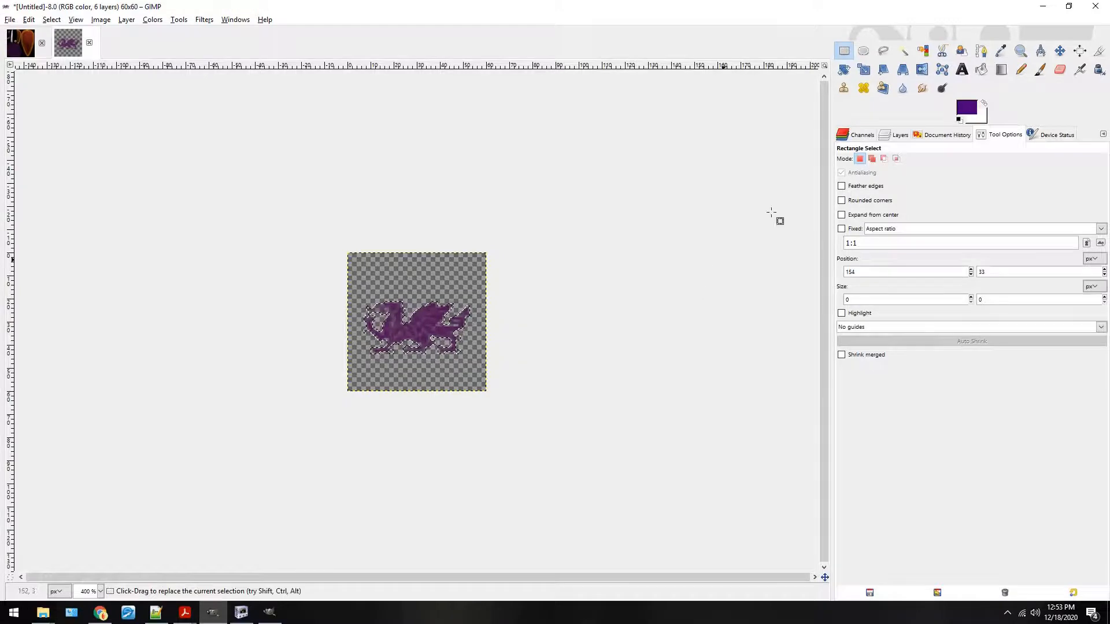
pyautogui.moveTo(676, 197); pyautogui.dragTo(685, 202)
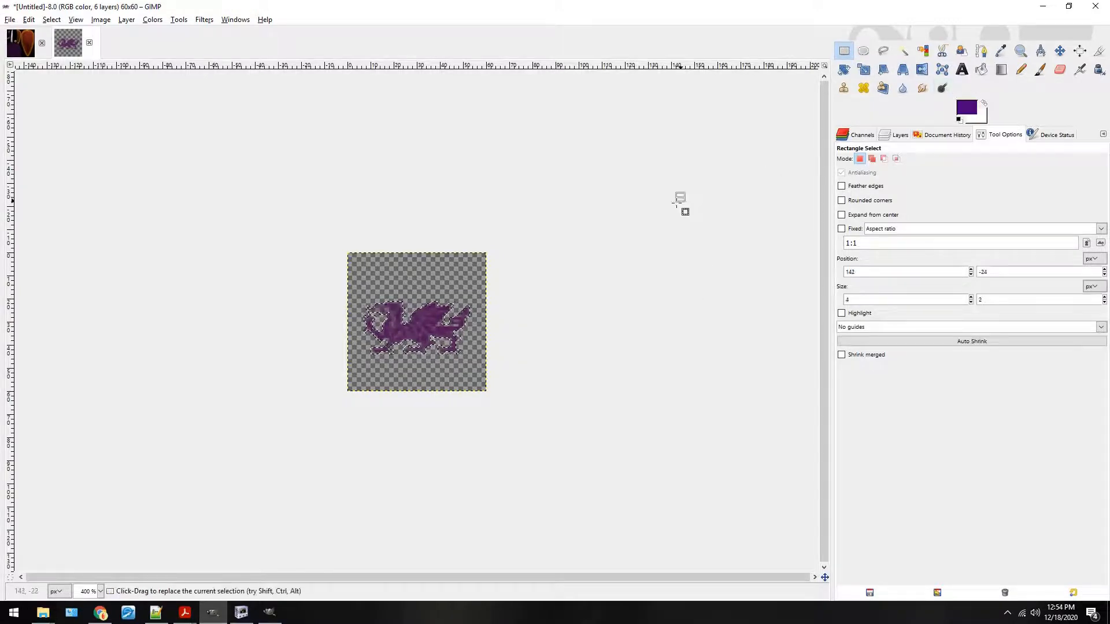
pyautogui.click(942, 89)
pyautogui.click(843, 50)
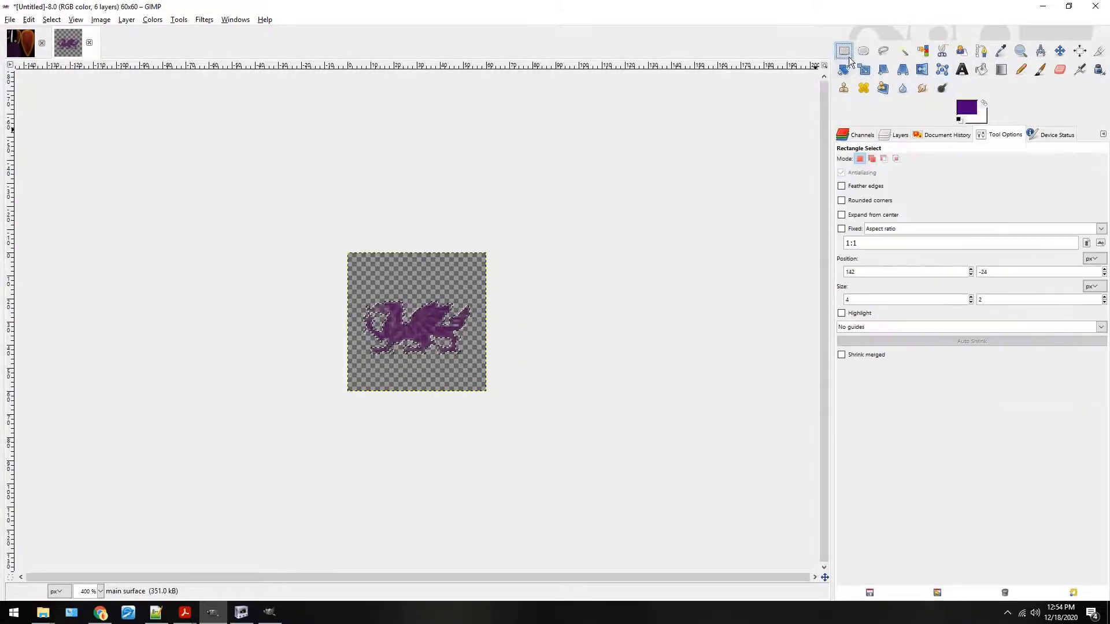
pyautogui.click(942, 88)
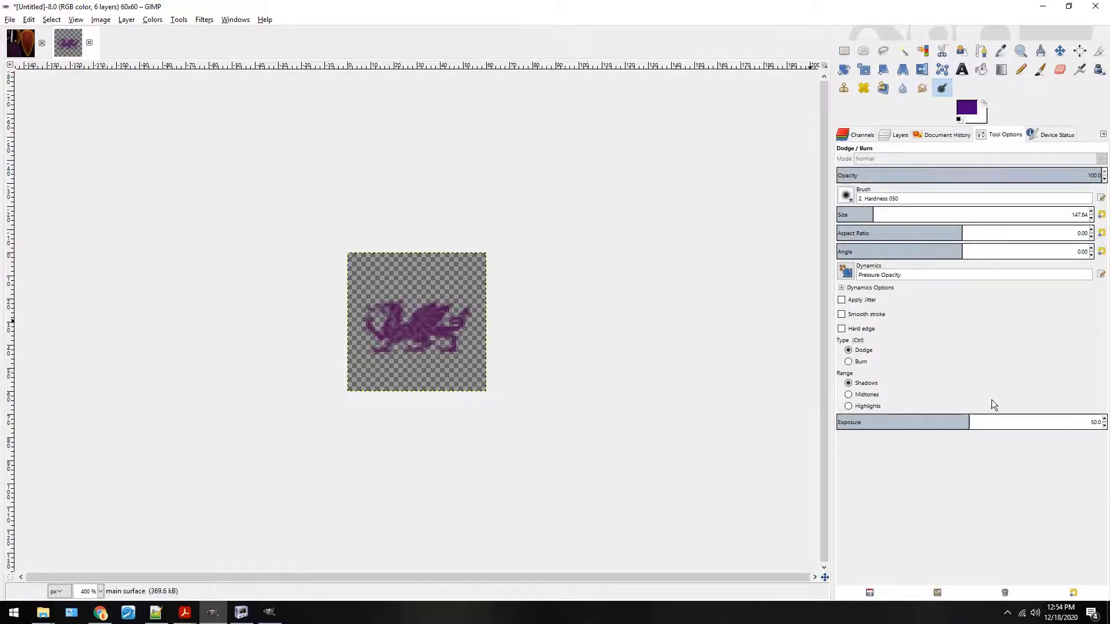
pyautogui.click(866, 396)
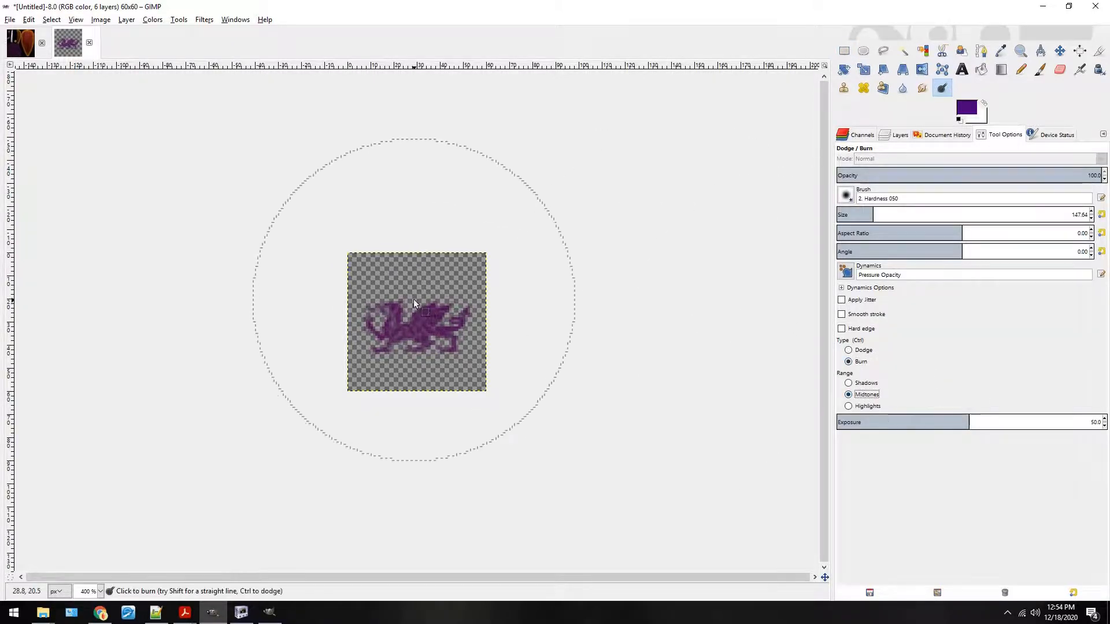
# Copy the darkened dragon into the shield texture, centre it across the upper part of the shield and anchor it.
pyautogui.hotkey('ctrl', 'c')
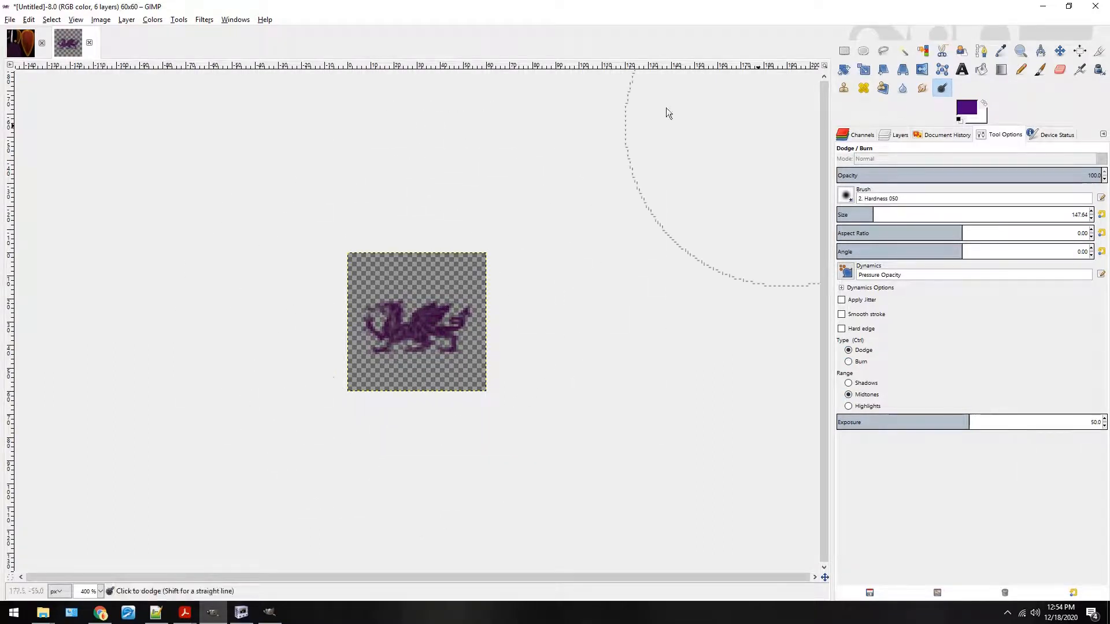
pyautogui.hotkey('ctrl', 'Tab')
pyautogui.hotkey('ctrl', 'v')
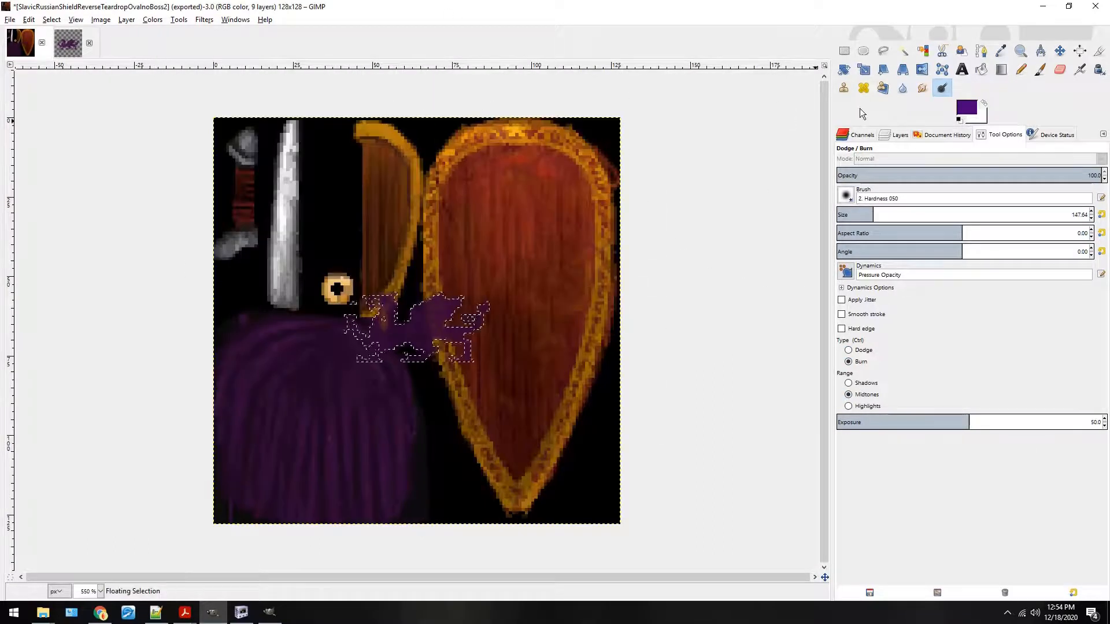
pyautogui.click(844, 51)
pyautogui.moveTo(419, 328); pyautogui.dragTo(516, 258)
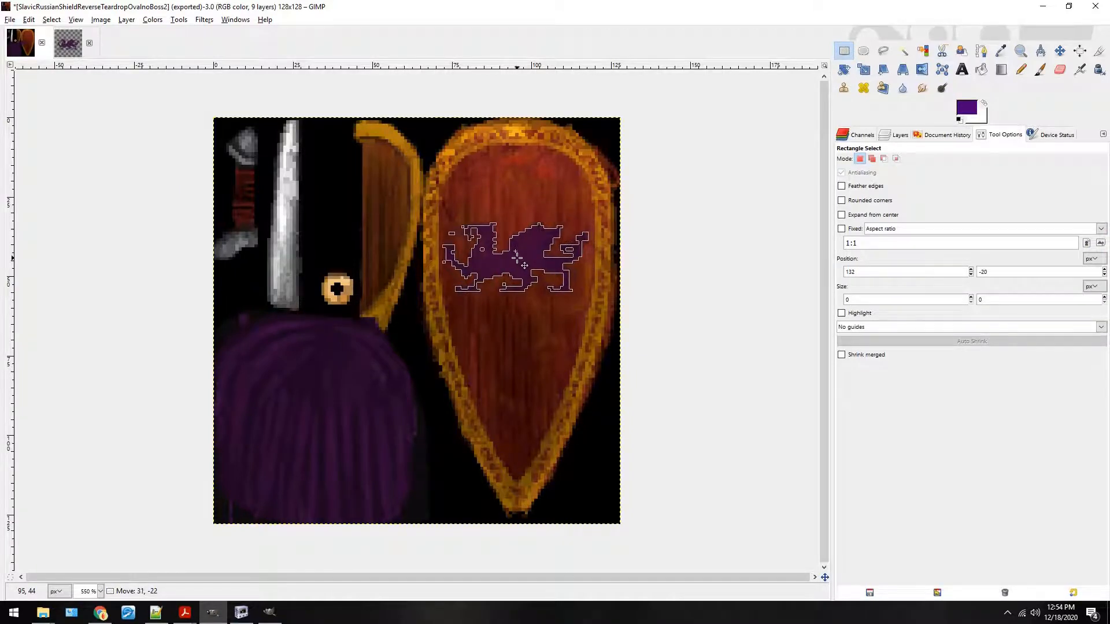
pyautogui.click(695, 176)
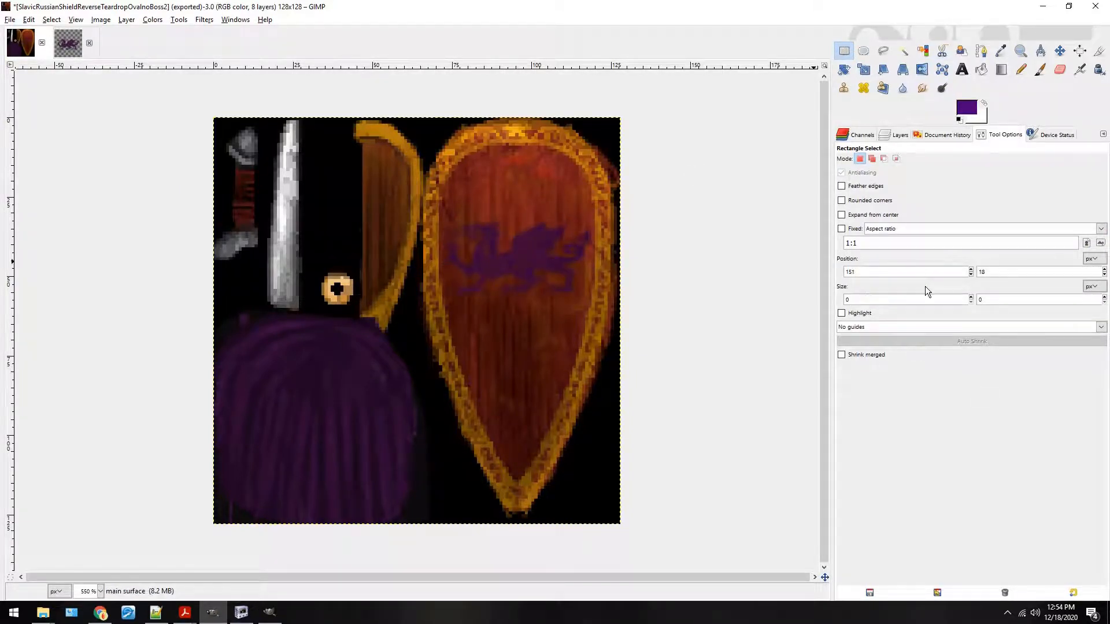
# Soften the dragon on the shield with Blur at rate 12.6 and Smudge at rate 10.2, using brush size 7.87.
pyautogui.click(902, 88)
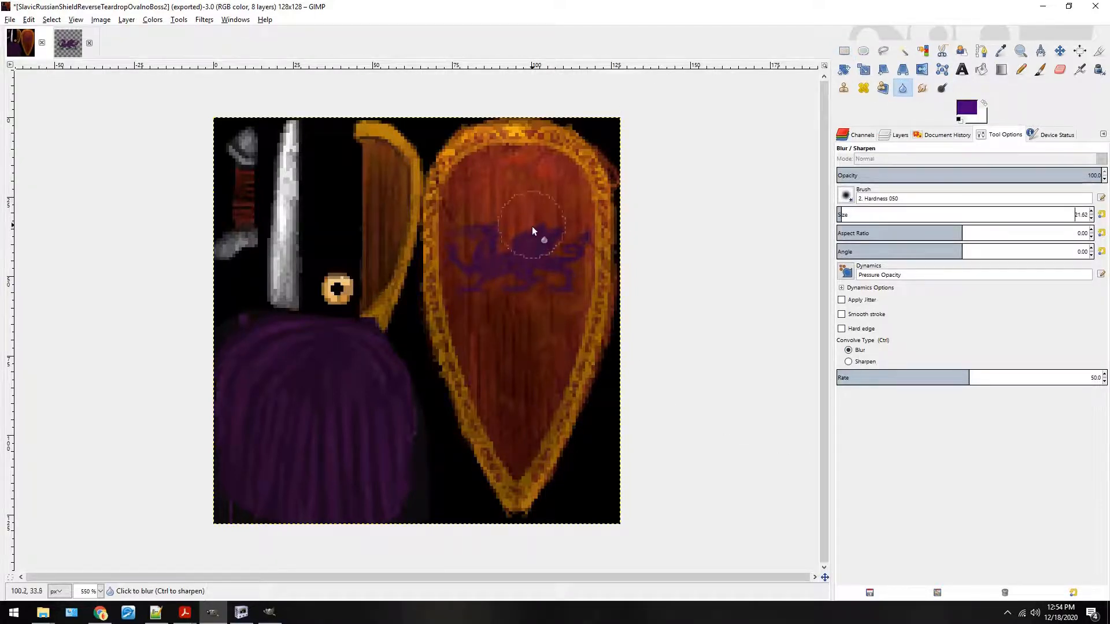
pyautogui.moveTo(952, 375); pyautogui.dragTo(879, 378)
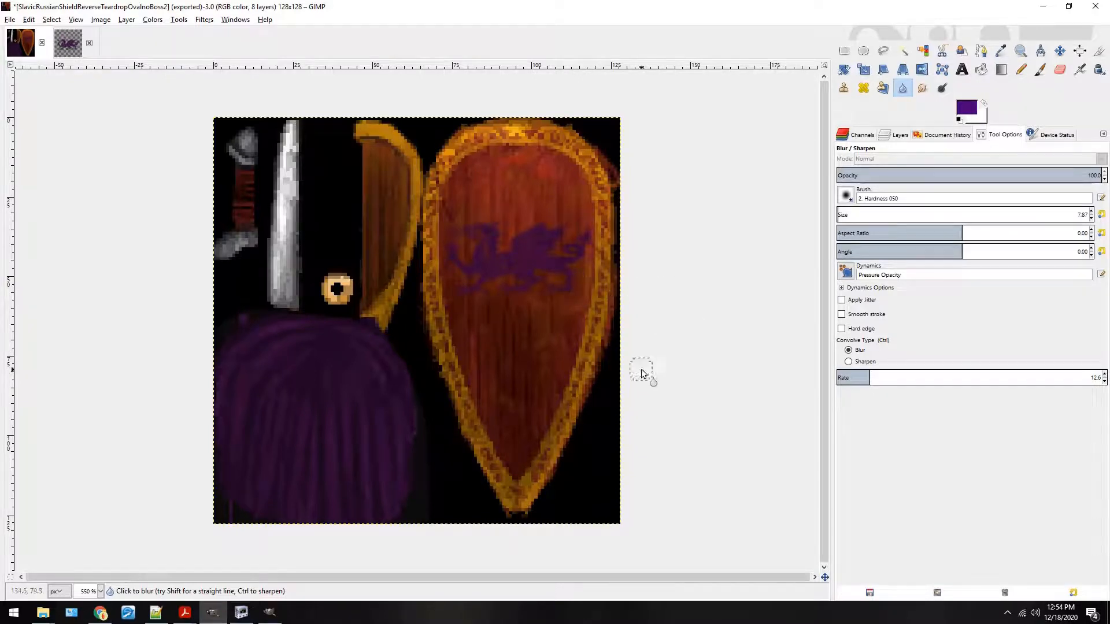
pyautogui.click(922, 88)
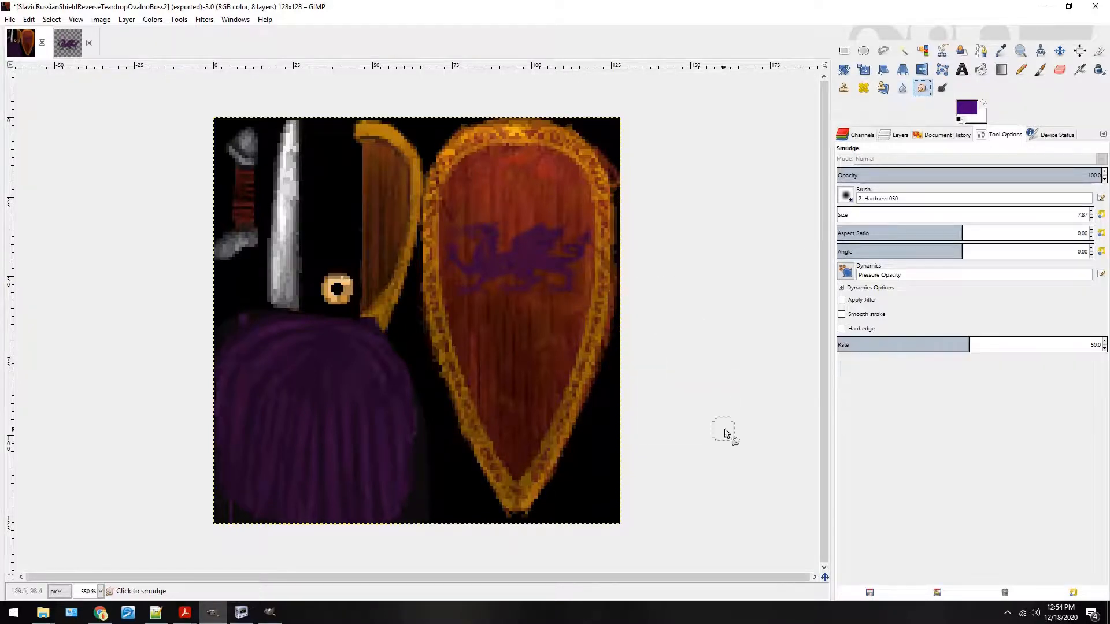
pyautogui.click(863, 344)
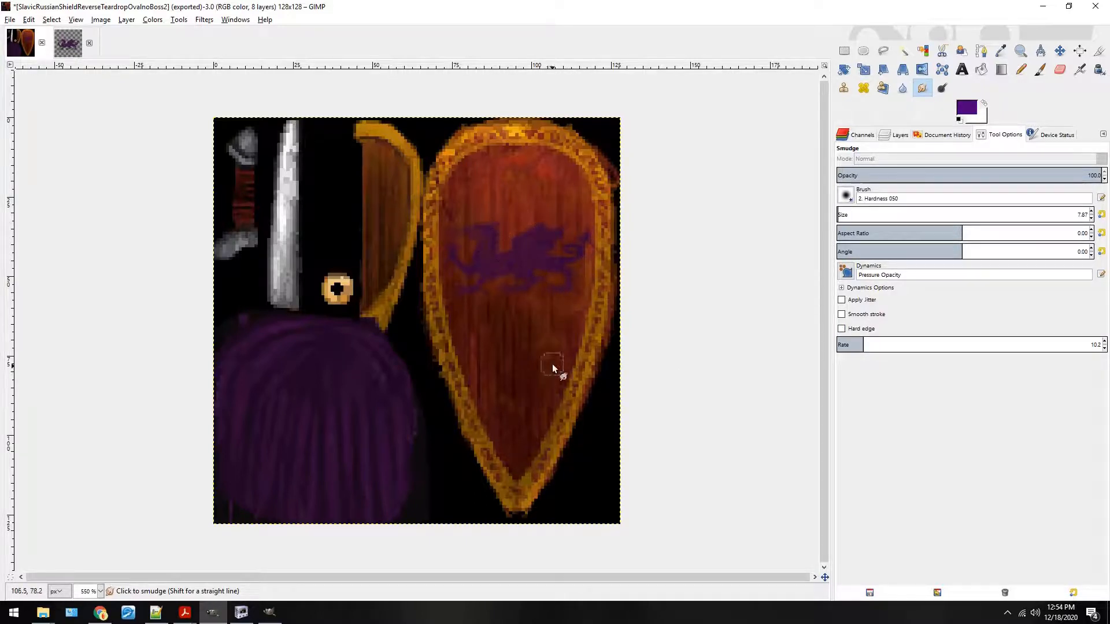
# Export the shield texture over its existing file and inspect the dragon emblem on the swordsman's shield in NifSkope.
pyautogui.hotkey('ctrl', 'e')
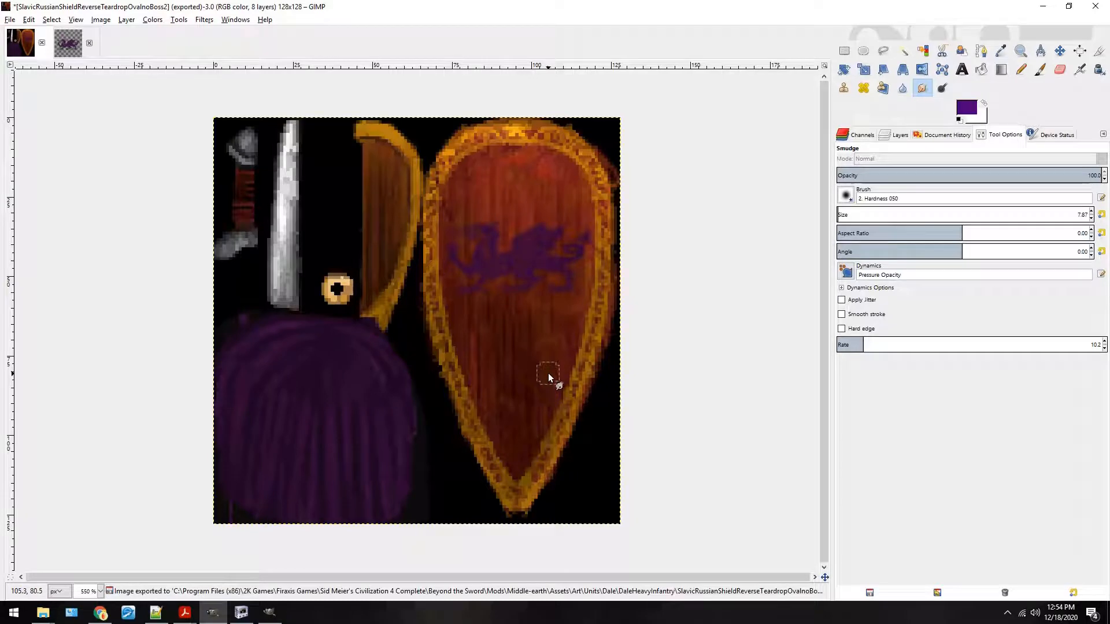
pyautogui.click(241, 612)
pyautogui.moveTo(826, 167); pyautogui.dragTo(729, 267)
pyautogui.click(549, 241)
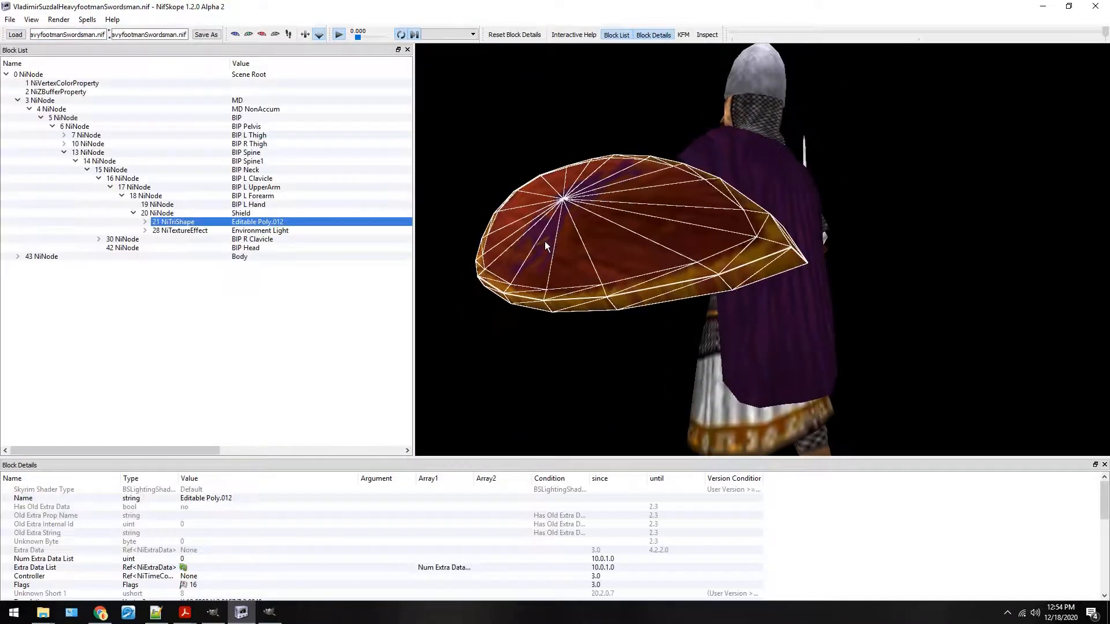
pyautogui.click(752, 191)
pyautogui.moveTo(863, 246); pyautogui.dragTo(692, 216)
pyautogui.scroll(-3, 792, 238)
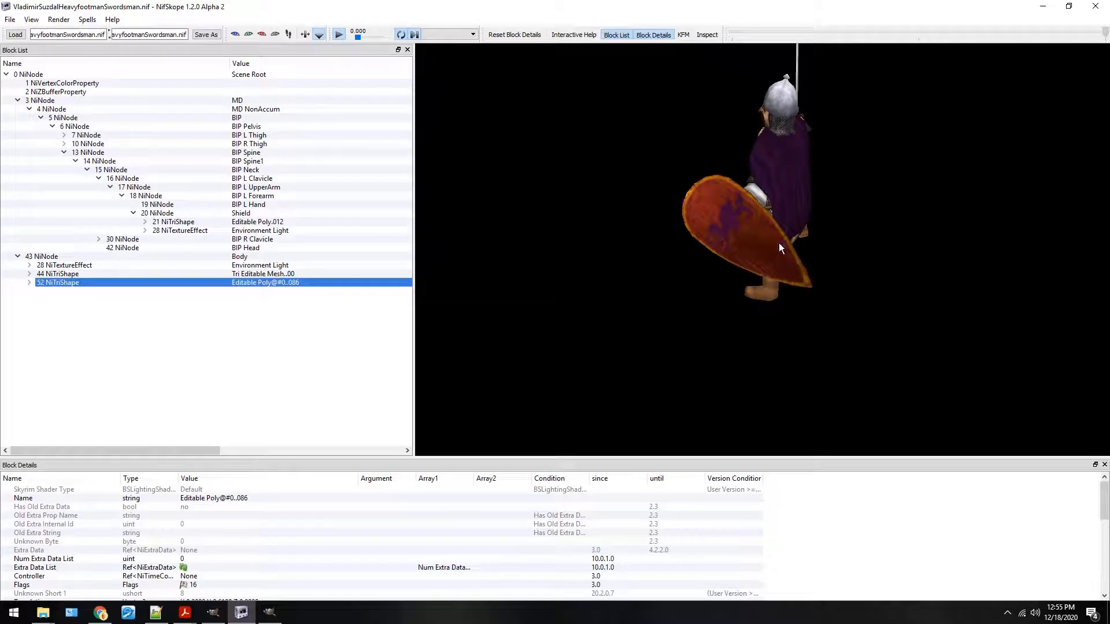
pyautogui.scroll(5, 778, 243)
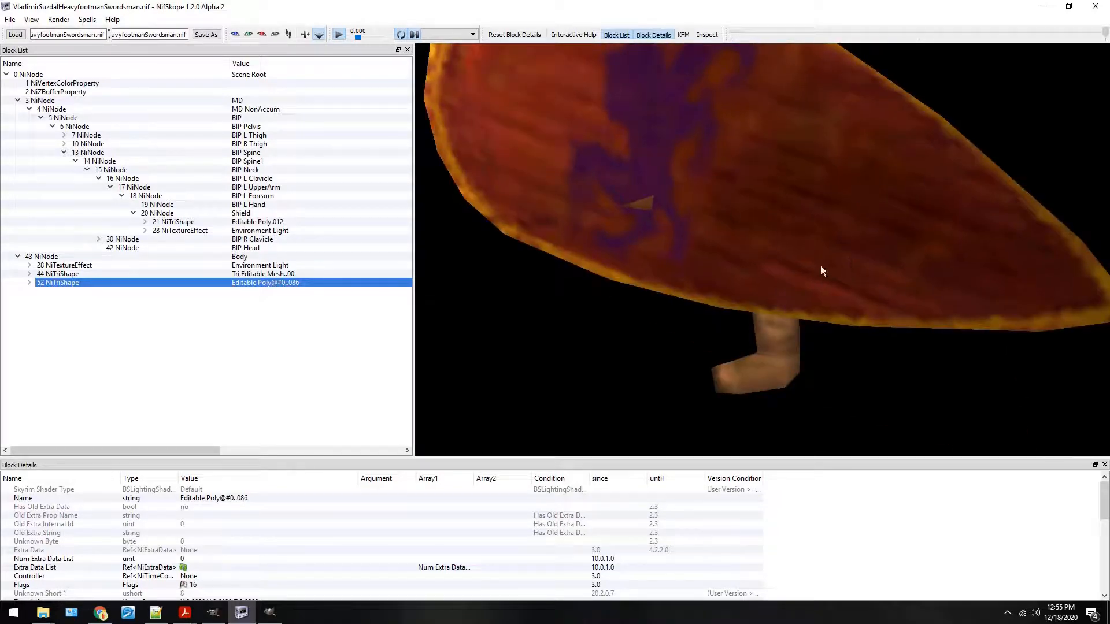
# Return to GIMP and clone wood texture over the shield area below the dragon with brush size 7.87.
pyautogui.hotkey('alt', 'Tab')
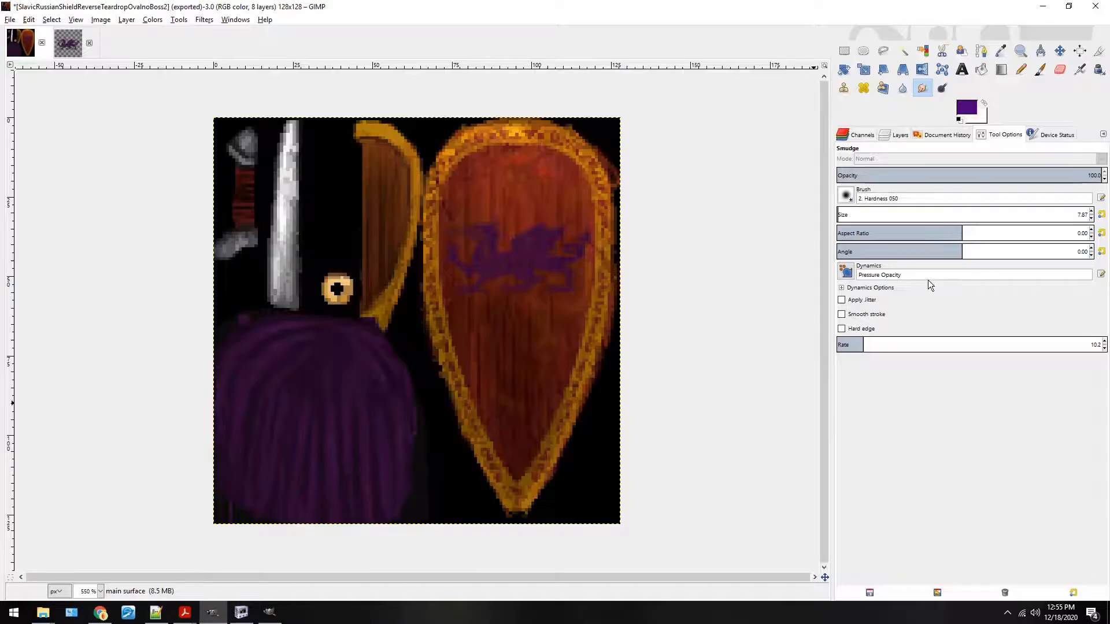
pyautogui.click(863, 88)
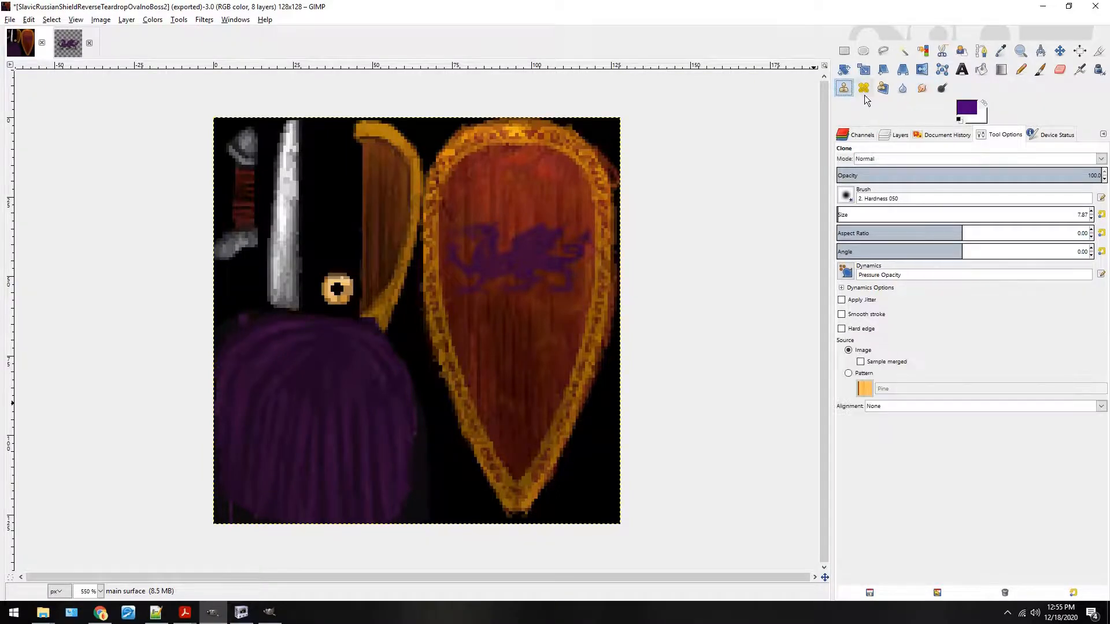
pyautogui.click(843, 88)
pyautogui.keyDown('ctrl'); pyautogui.click(561, 319); pyautogui.keyUp('ctrl')
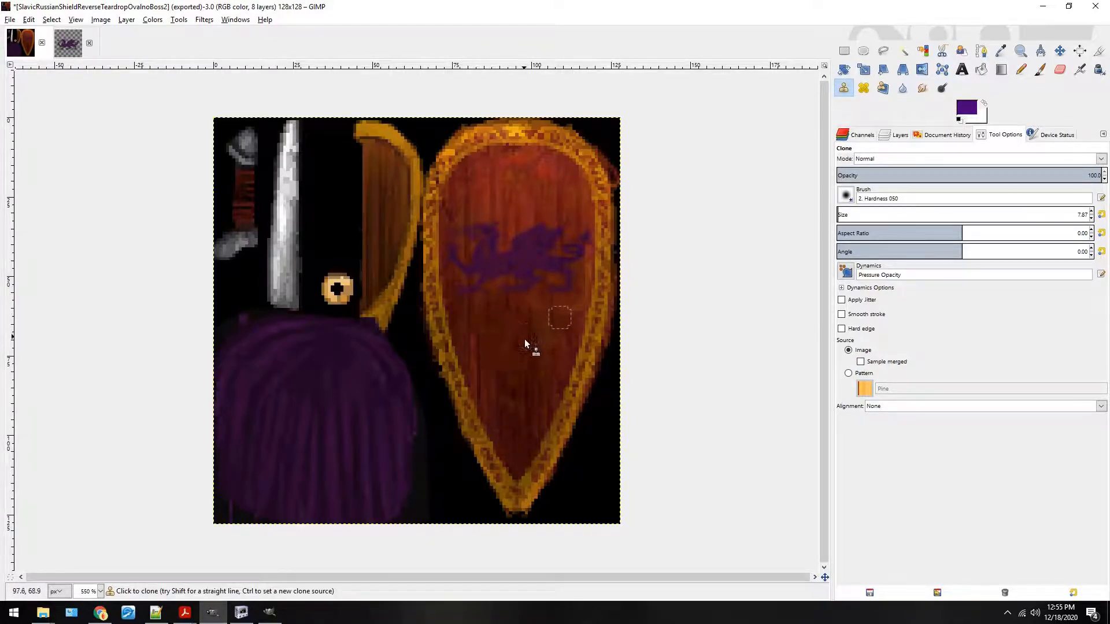
# Heal the wood below the dragon, sampling first from the shield's upper part and then from the brown half-shield beside it.
pyautogui.click(863, 87)
pyautogui.keyDown('ctrl'); pyautogui.click(512, 184); pyautogui.keyUp('ctrl')
pyautogui.moveTo(498, 348)
pyautogui.mouseDown()
pyautogui.moveTo(514, 328)
pyautogui.moveTo(516, 353)
pyautogui.mouseUp()
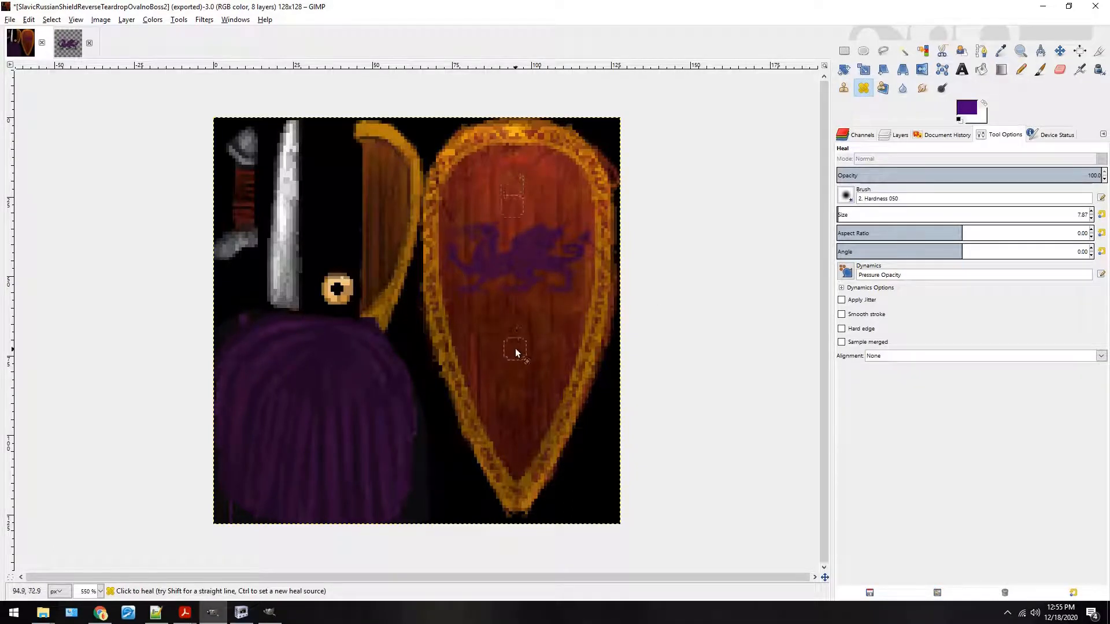
pyautogui.keyDown('ctrl'); pyautogui.click(378, 178); pyautogui.keyUp('ctrl')
pyautogui.moveTo(526, 353); pyautogui.dragTo(531, 395)
pyautogui.moveTo(487, 327); pyautogui.dragTo(503, 371)
pyautogui.moveTo(512, 411); pyautogui.dragTo(512, 415)
pyautogui.moveTo(494, 374); pyautogui.dragTo(501, 408)
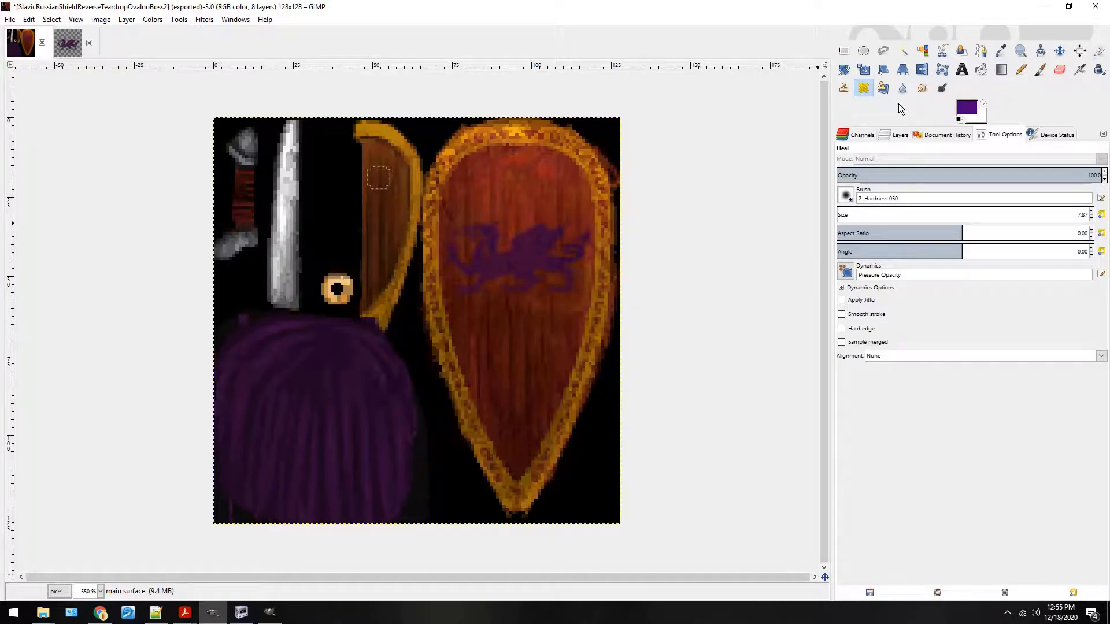
# Smudge the wood below the dragon along its grain at rate 10.2 with brush size 7.87, and set a Clone source just below the dragon.
pyautogui.click(928, 89)
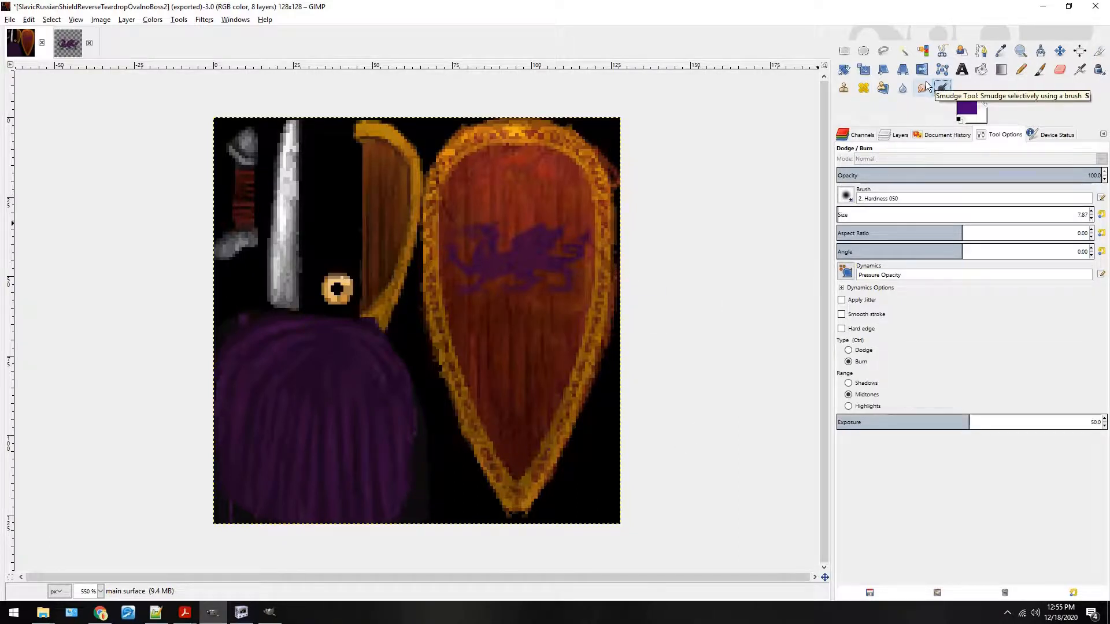
pyautogui.click(923, 88)
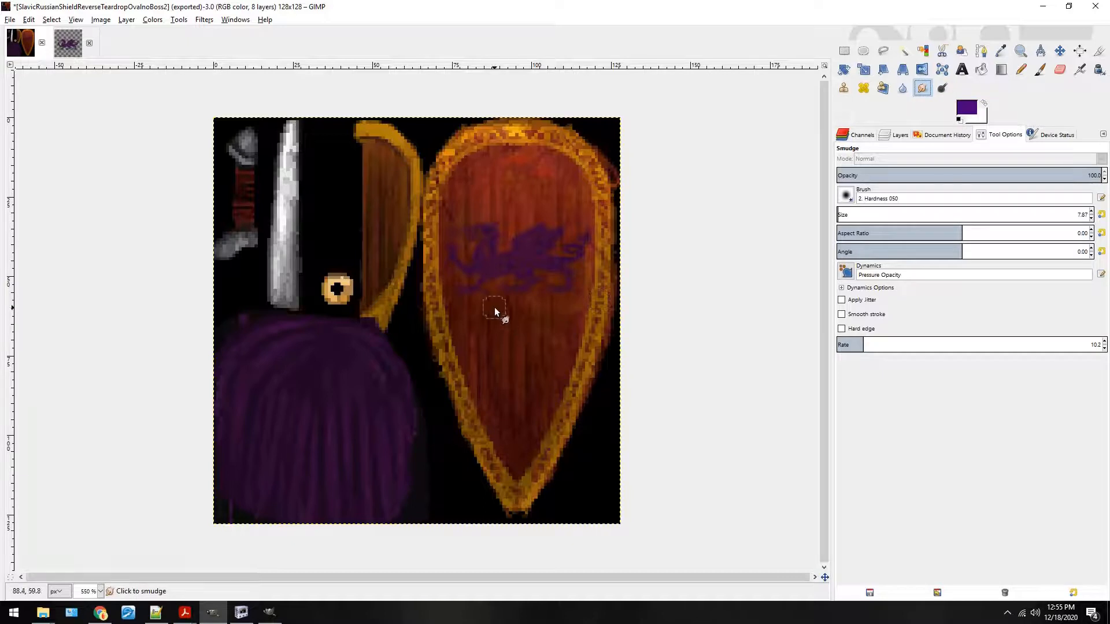
pyautogui.moveTo(503, 333); pyautogui.dragTo(500, 382)
pyautogui.moveTo(521, 299); pyautogui.dragTo(518, 402)
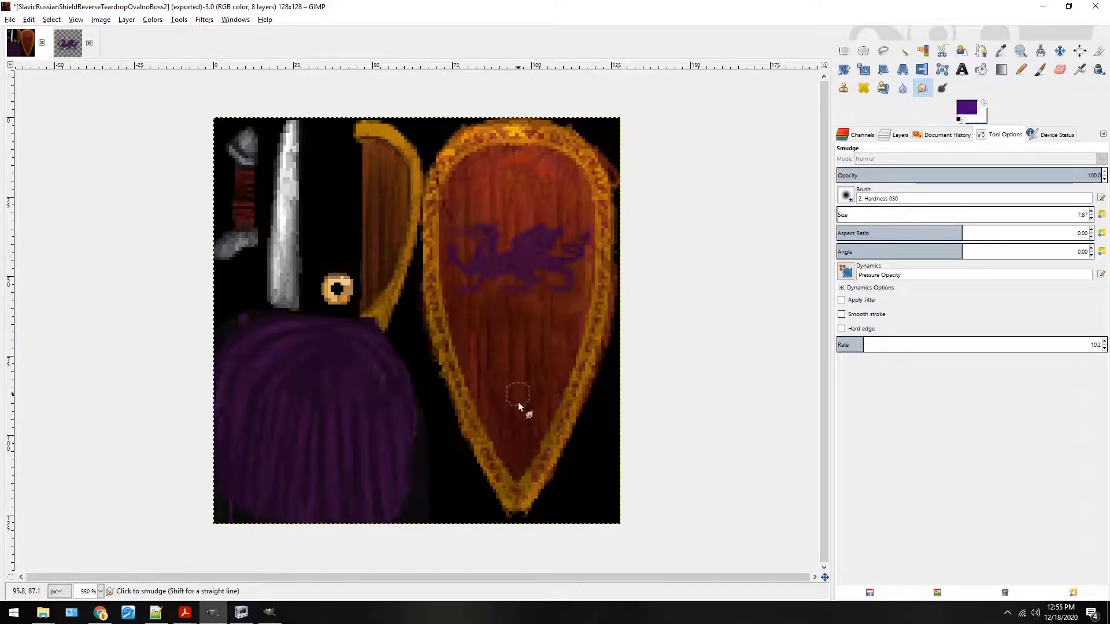
pyautogui.moveTo(543, 314); pyautogui.dragTo(535, 435)
pyautogui.moveTo(557, 336); pyautogui.dragTo(540, 404)
pyautogui.click(843, 87)
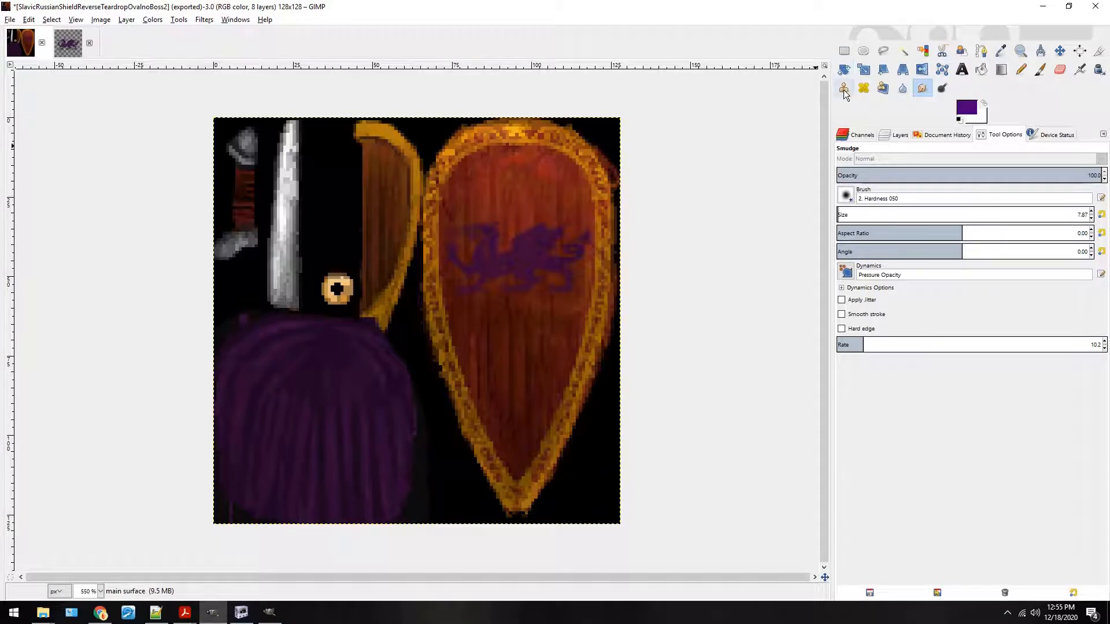
pyautogui.keyDown('ctrl'); pyautogui.click(474, 312); pyautogui.keyUp('ctrl')
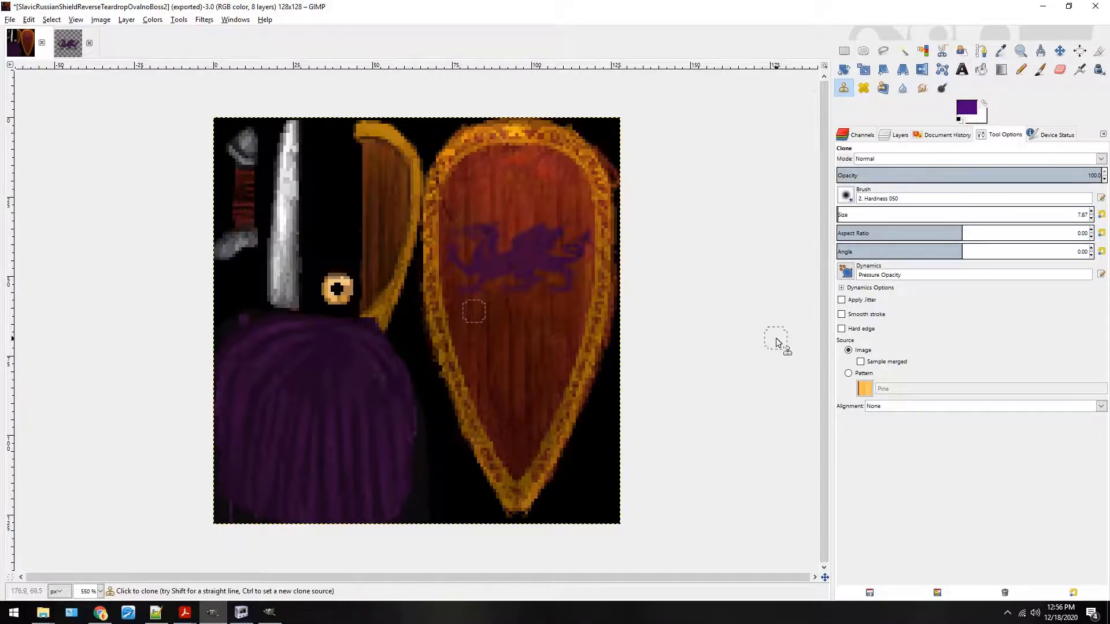
# Switch to NifSkope and examine the dragon and wood grain on the swordsman's shield up close.
pyautogui.click(241, 612)
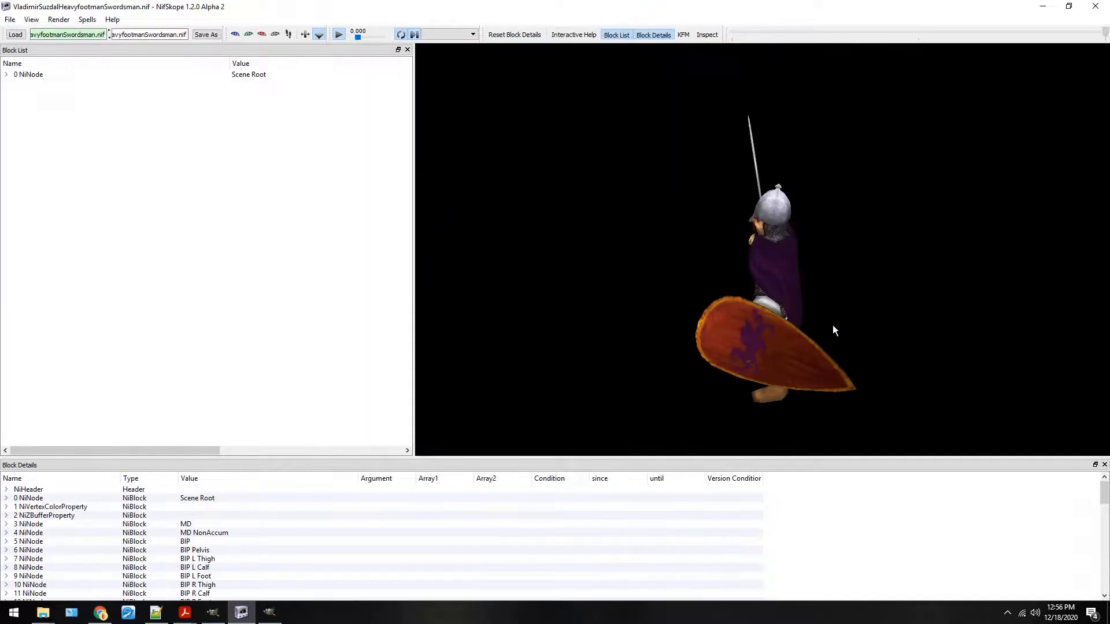
pyautogui.scroll(10, 832, 325)
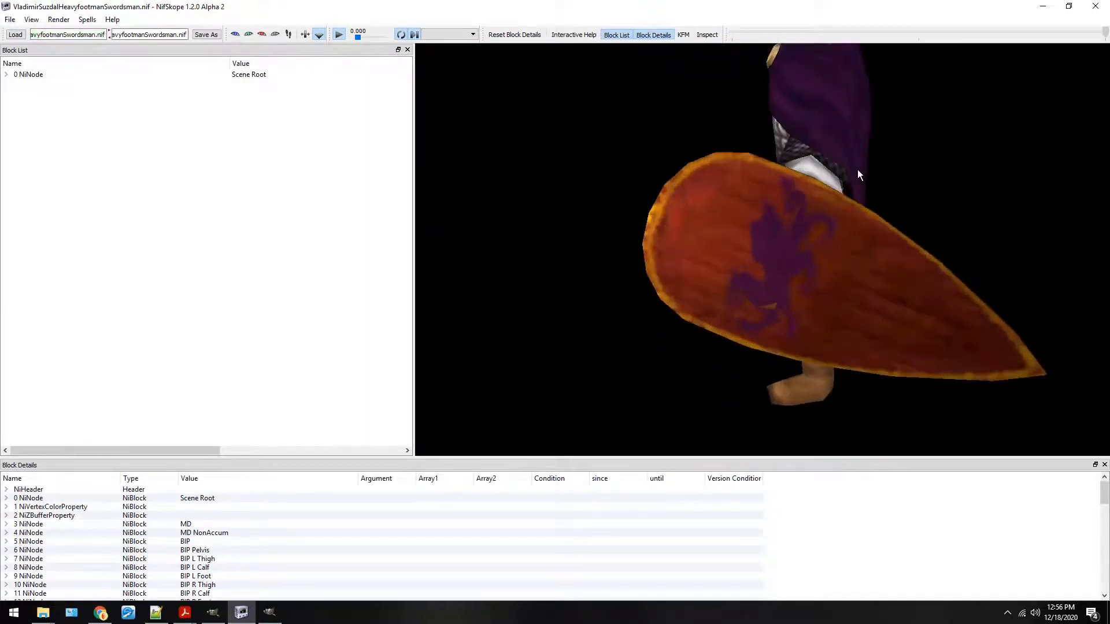
pyautogui.scroll(5, 858, 169)
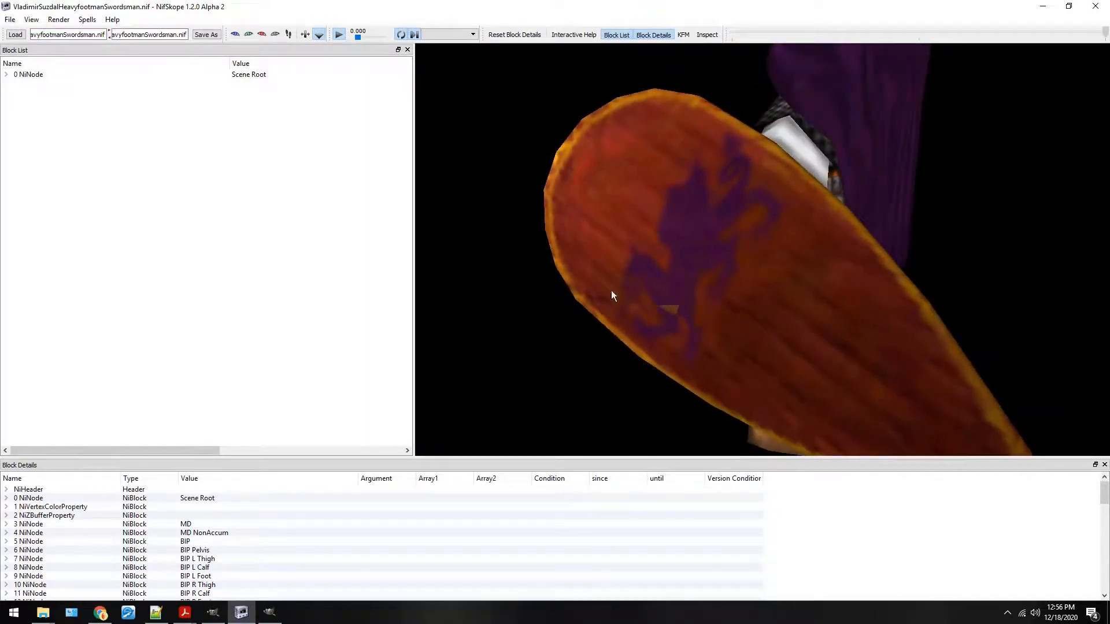
pyautogui.scroll(-6, 785, 237)
pyautogui.scroll(10, 821, 199)
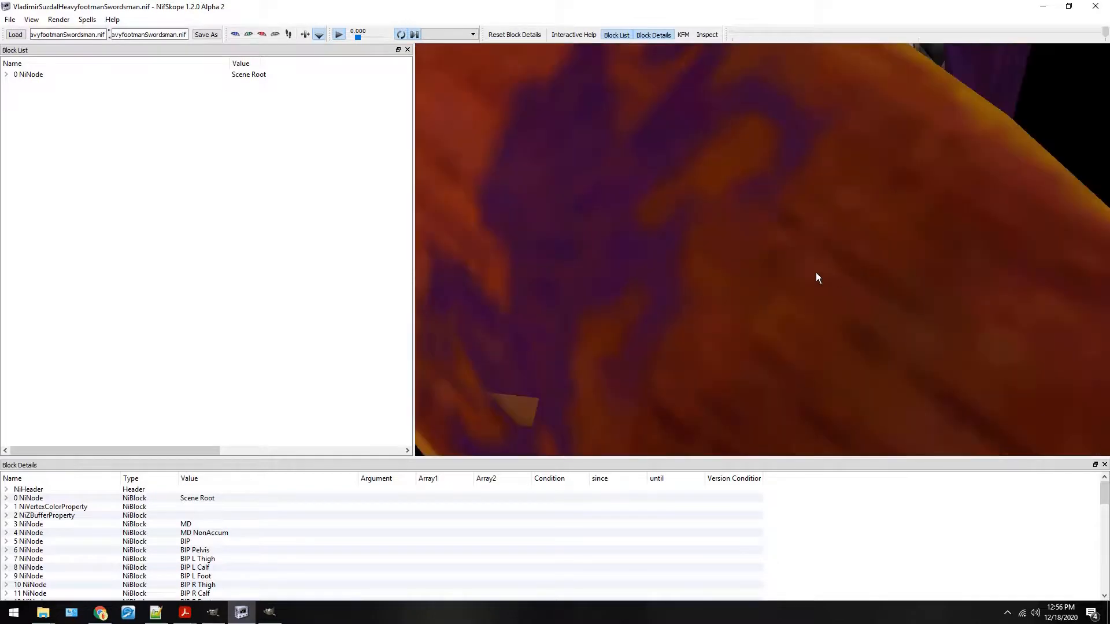
pyautogui.scroll(-5, 806, 269)
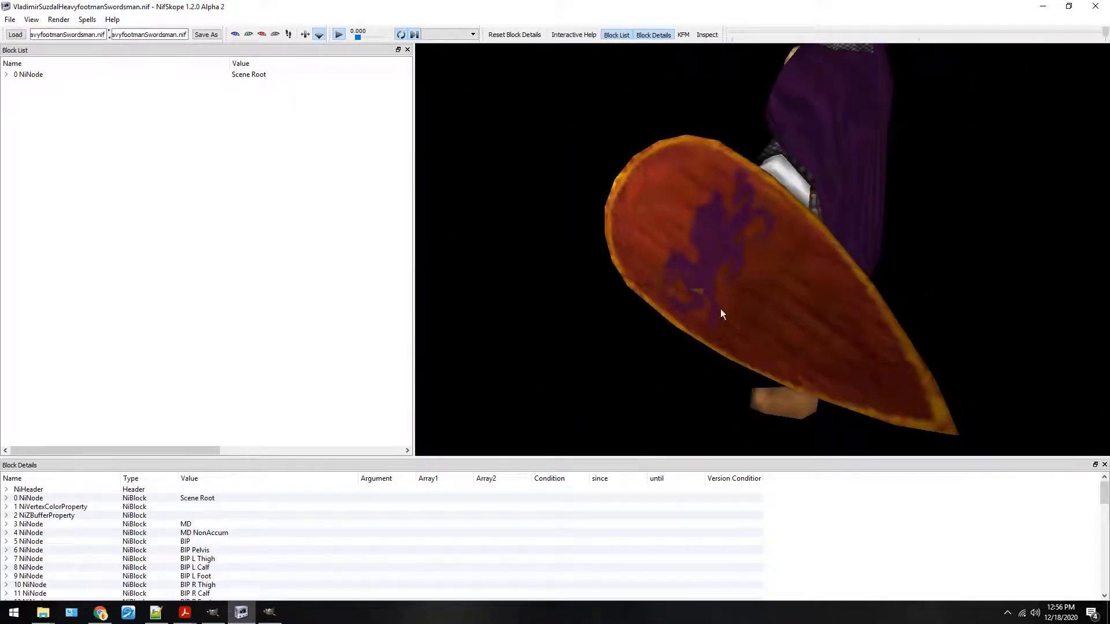
# Return to GIMP, export the shield texture over its existing file, and inspect the updated shield and cloak on the NifSkope model.
pyautogui.hotkey('alt', 'Tab')
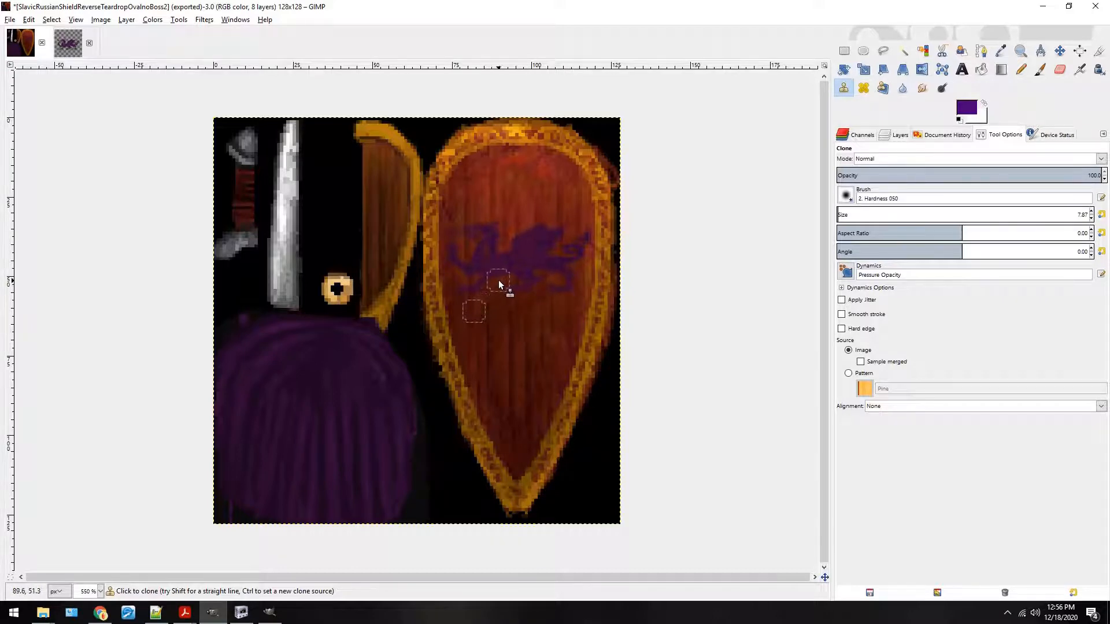
pyautogui.hotkey('ctrl', 'e')
pyautogui.hotkey('alt', 'Tab')
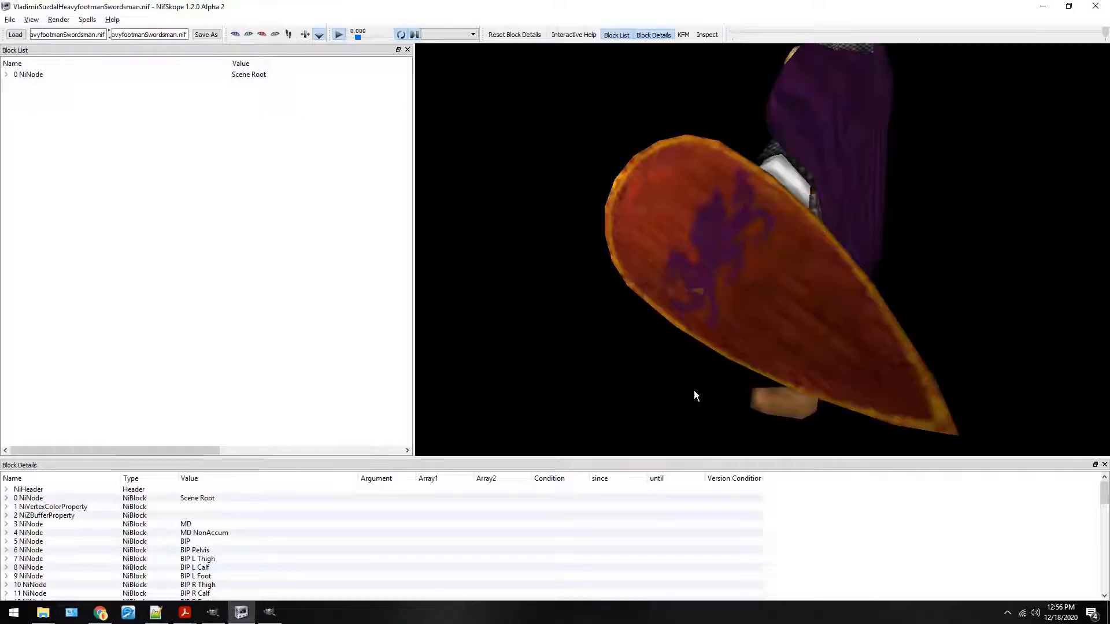
pyautogui.scroll(-5, 786, 324)
pyautogui.scroll(4, 810, 322)
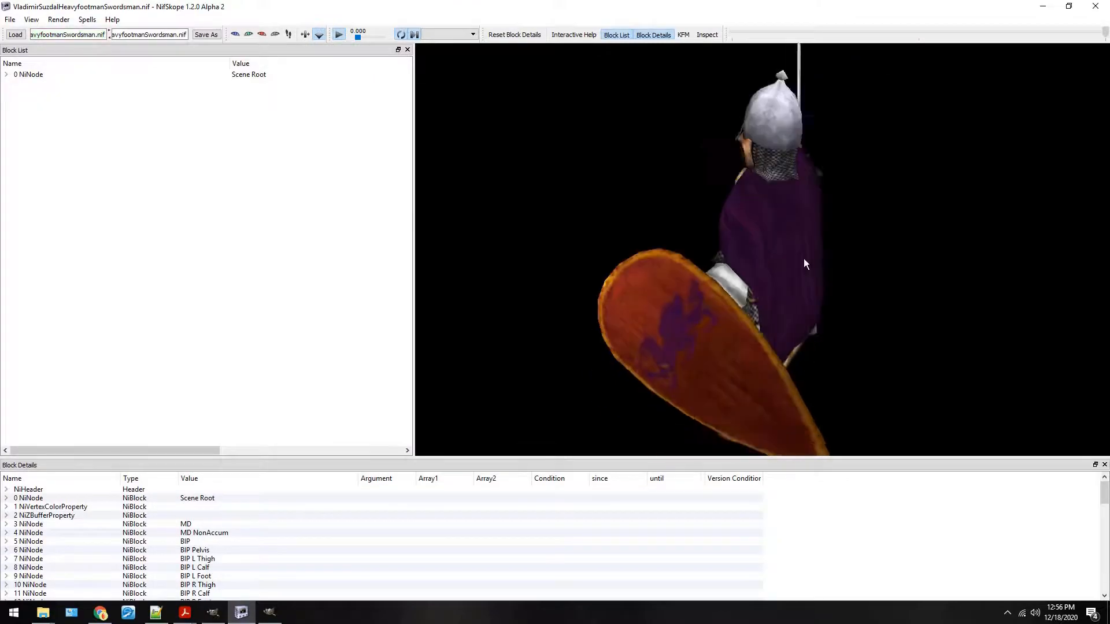
pyautogui.scroll(4, 807, 267)
# Back in GIMP, apply HSV Noise with holdness 1, hue 0, saturation 4 and value 3 to a 5 × 5 px area at 100, 53.
pyautogui.hotkey('alt', 'Tab')
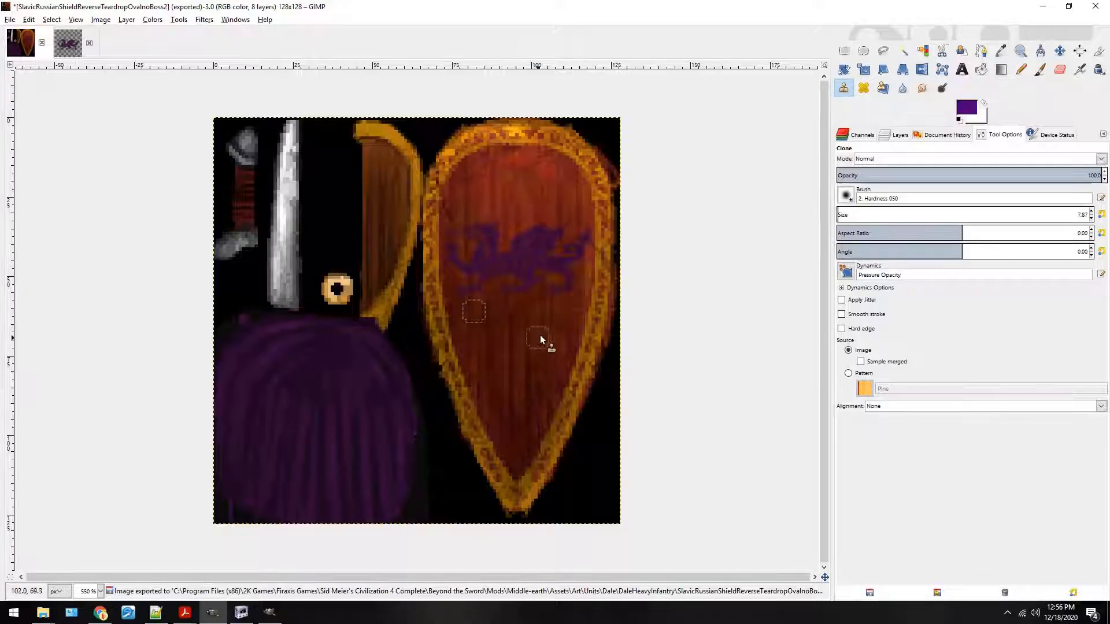
pyautogui.press('+')
pyautogui.press('+')
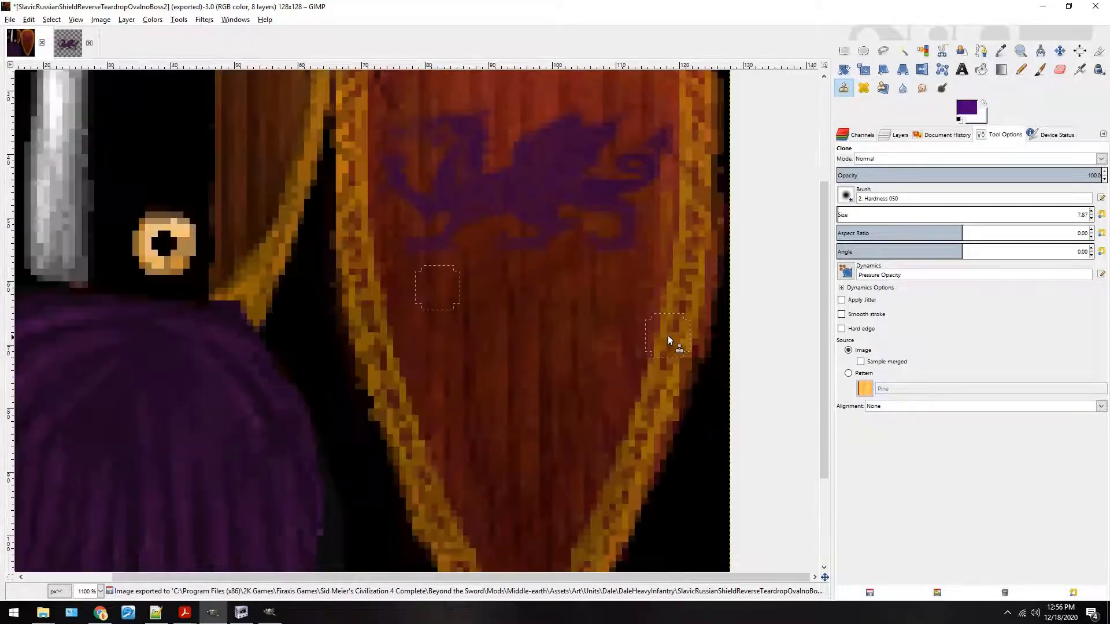
pyautogui.press('+')
pyautogui.click(844, 50)
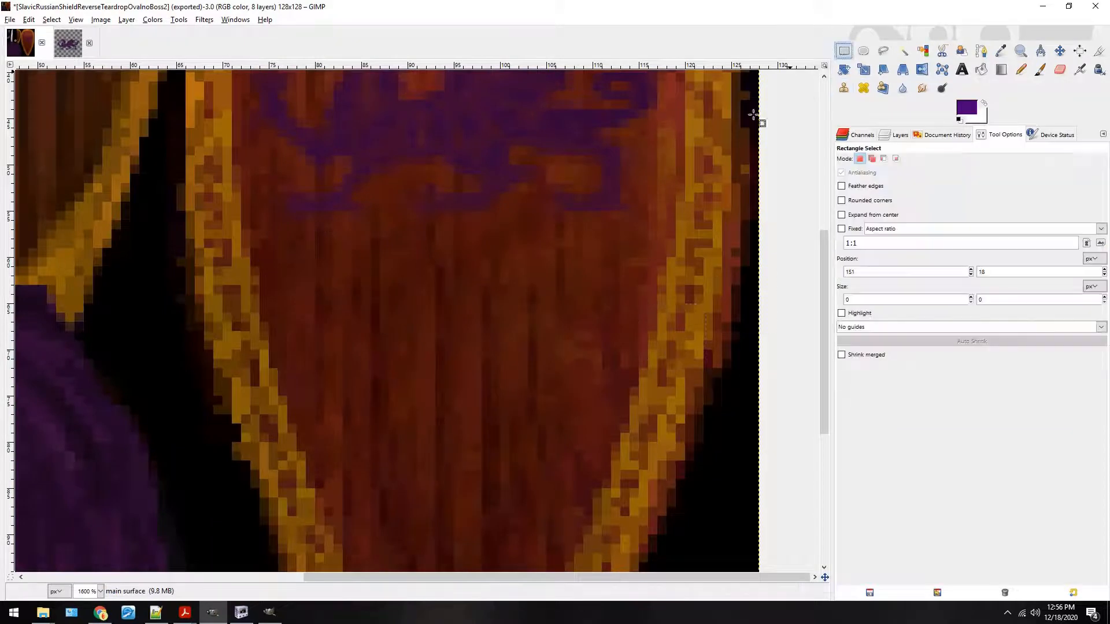
pyautogui.moveTo(500, 192); pyautogui.dragTo(546, 238)
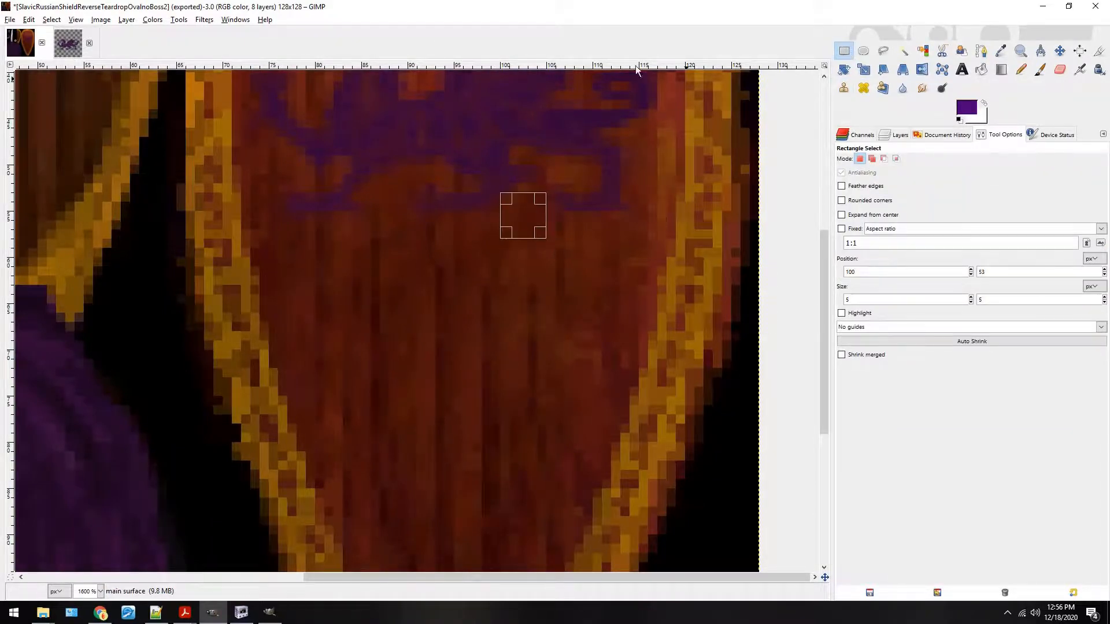
pyautogui.click(205, 20)
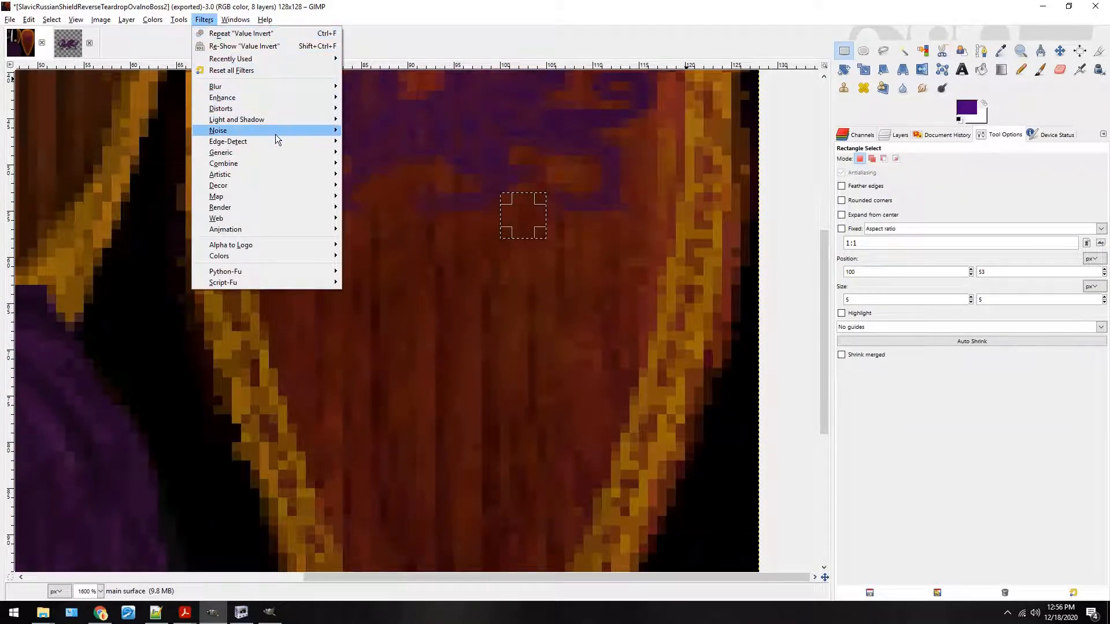
pyautogui.moveTo(275, 135)
pyautogui.click(365, 131)
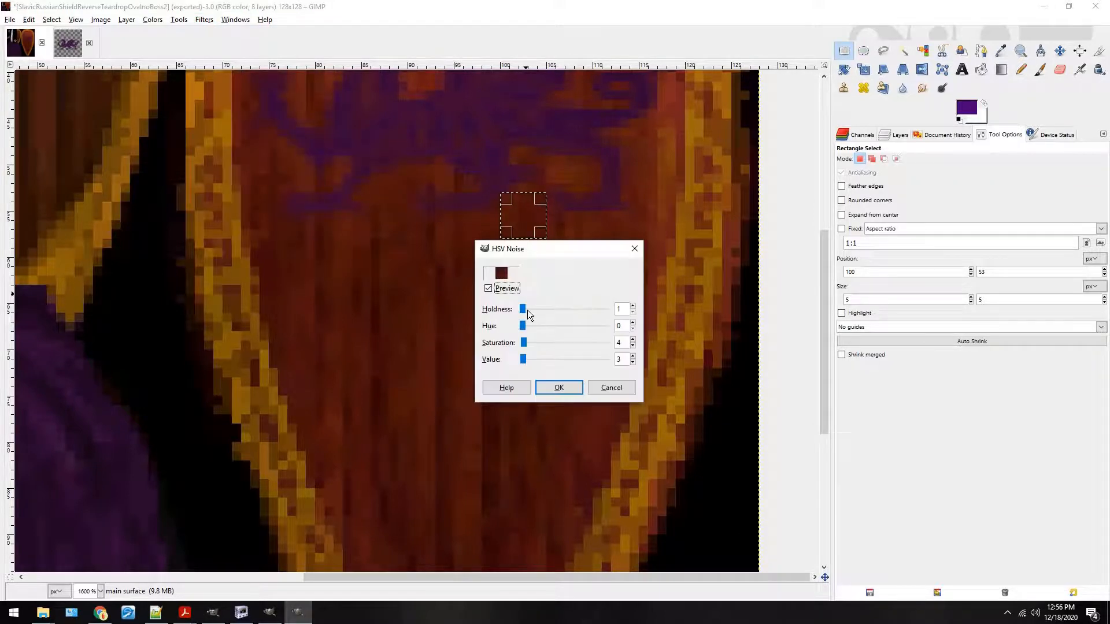
pyautogui.click(562, 387)
pyautogui.click(596, 257)
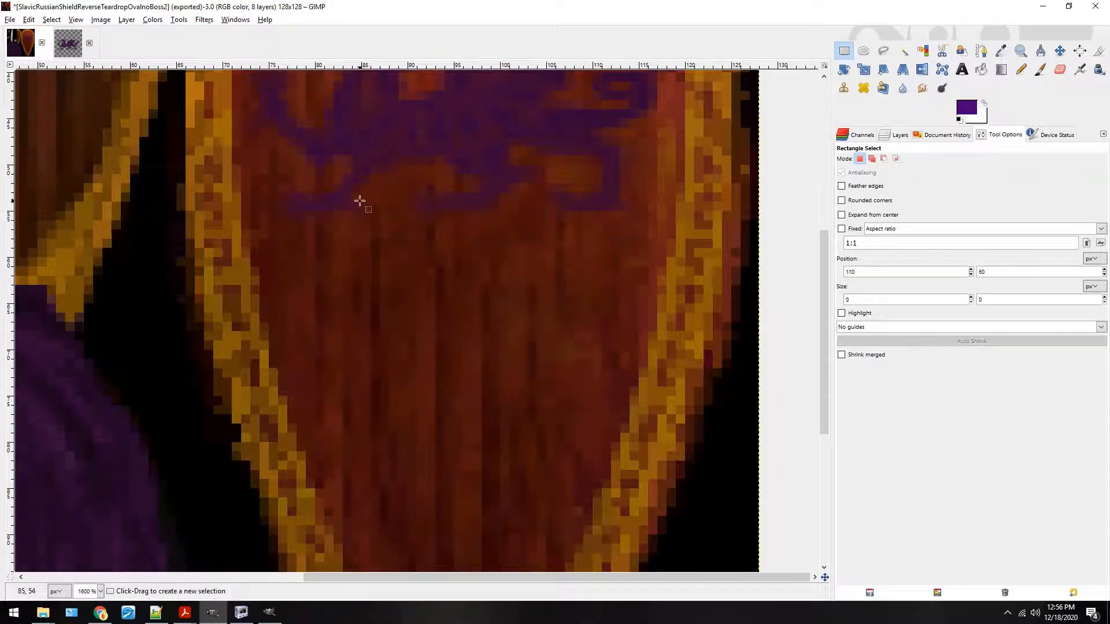
# Repeat the HSV Noise on a 5 × 5 px area at 86, 51 beneath the dragon, and clear the selection.
pyautogui.moveTo(370, 184); pyautogui.dragTo(392, 178)
pyautogui.click(235, 20)
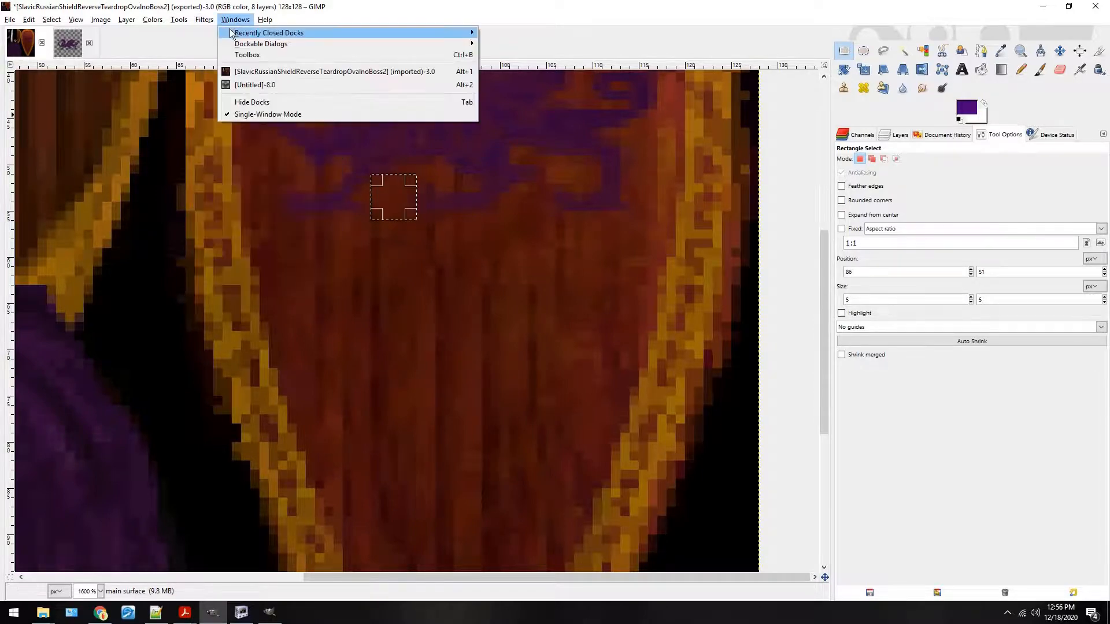
pyautogui.click(204, 20)
pyautogui.click(204, 20)
pyautogui.click(622, 311)
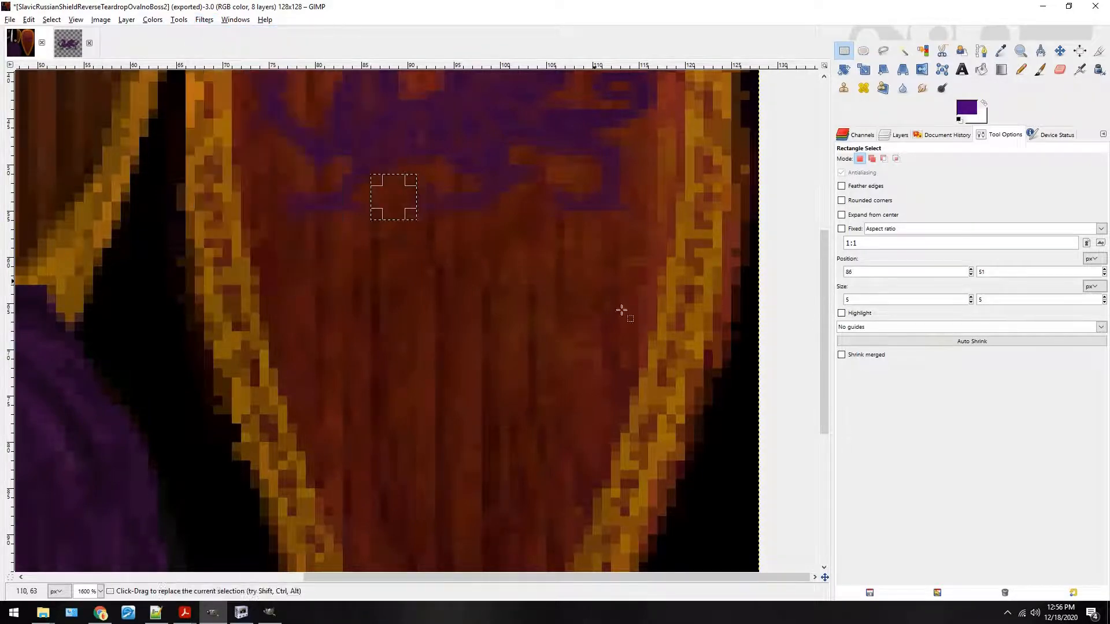
# Apply HSV Noise with holdness 1, hue 1, saturation 6 and value 5 to a 5 × 7 px area at 100, 53.
pyautogui.moveTo(500, 202); pyautogui.dragTo(534, 255)
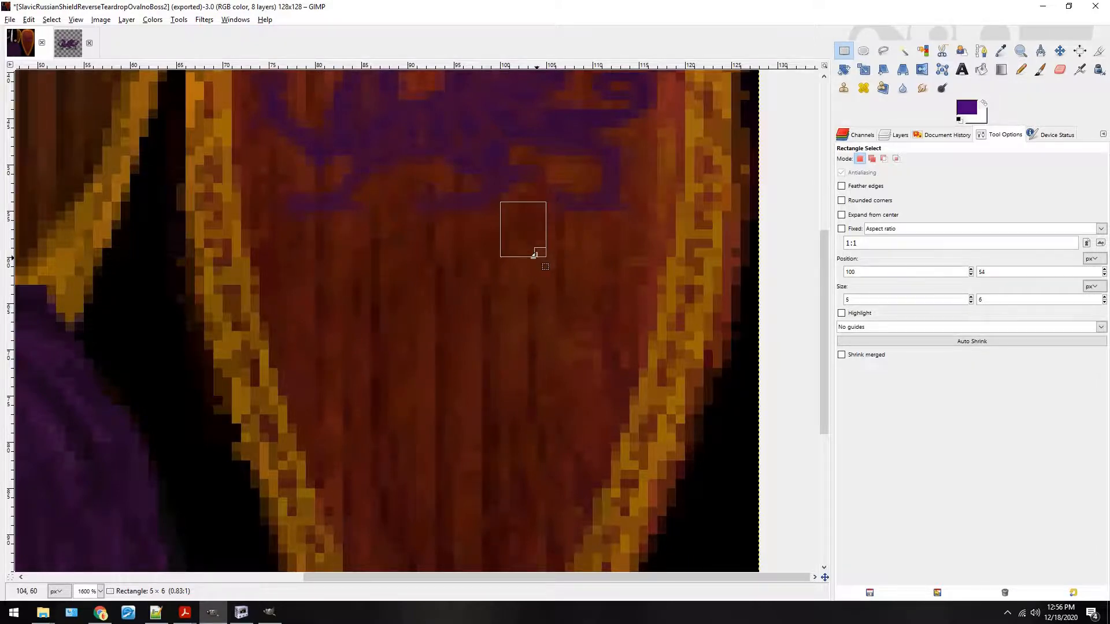
pyautogui.moveTo(532, 210); pyautogui.dragTo(534, 208)
pyautogui.click(222, 22)
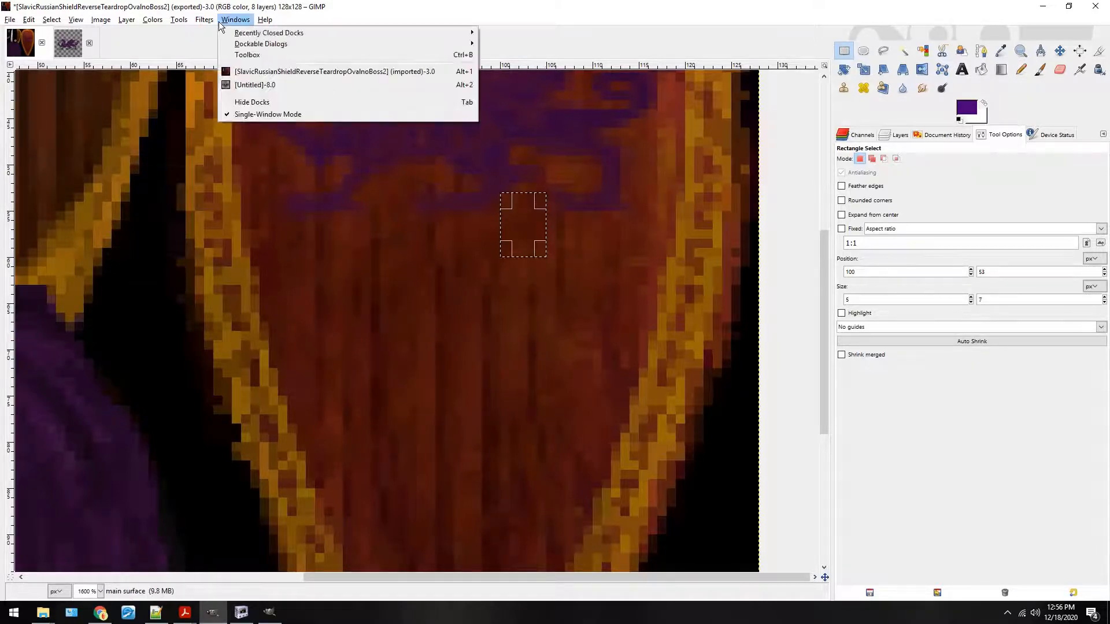
pyautogui.click(211, 44)
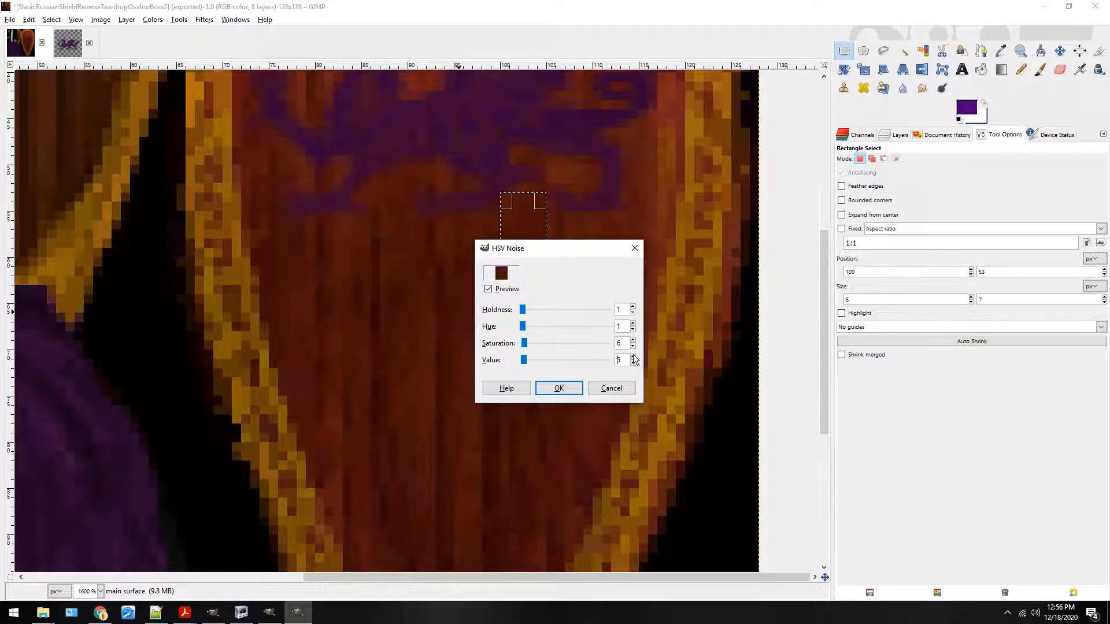
pyautogui.click(570, 384)
pyautogui.click(668, 228)
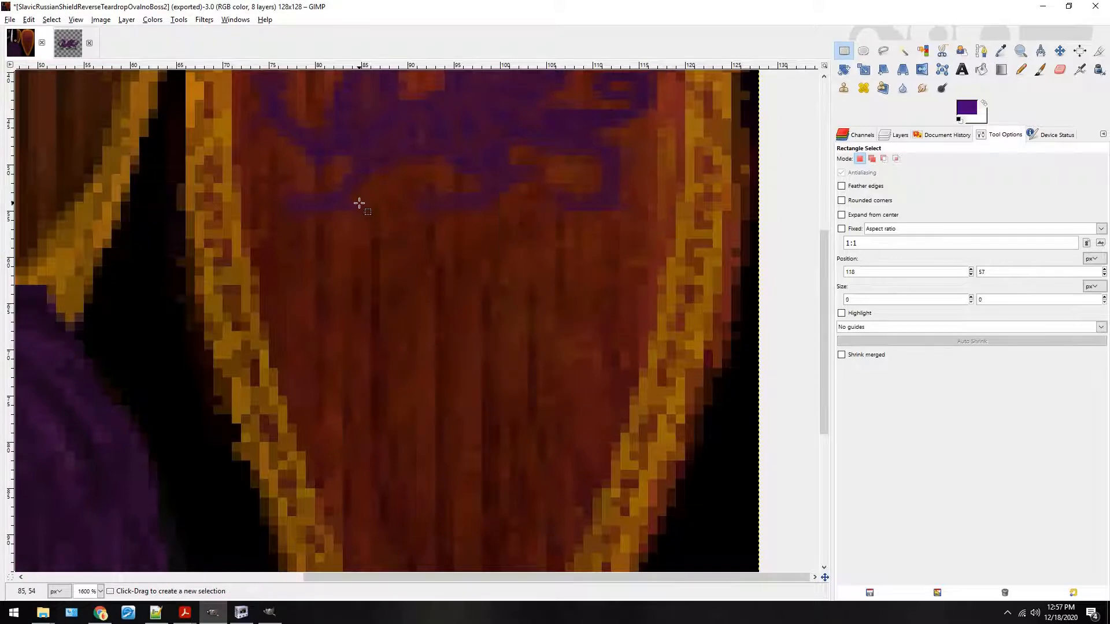
# Repeat the last HSV Noise on a 5 × 7 px area at 86, 51, and clear the selection.
pyautogui.moveTo(371, 174); pyautogui.dragTo(413, 234)
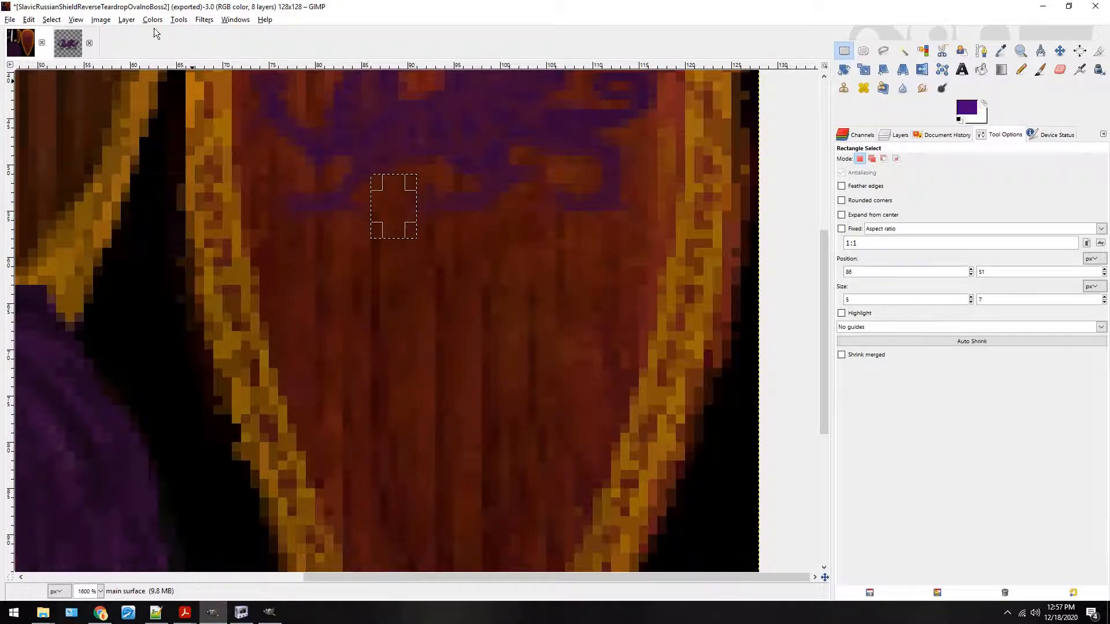
pyautogui.click(228, 19)
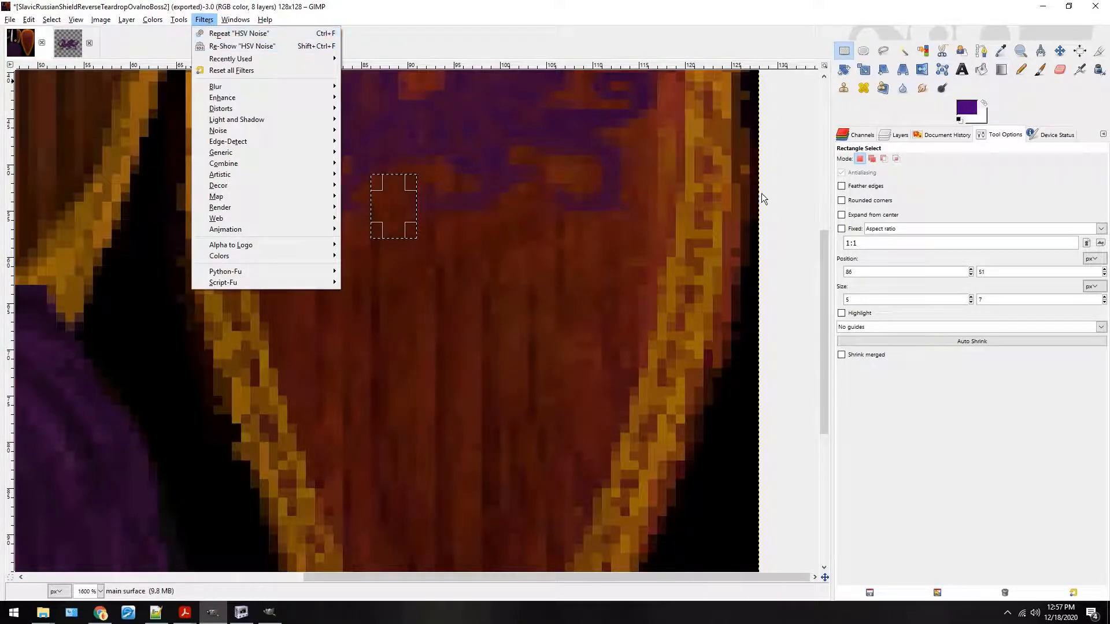
pyautogui.click(210, 33)
pyautogui.click(659, 297)
# View the texture at 100 %, export it over its existing file, and inspect the shield on the swordsman in NifSkope.
pyautogui.press('1')
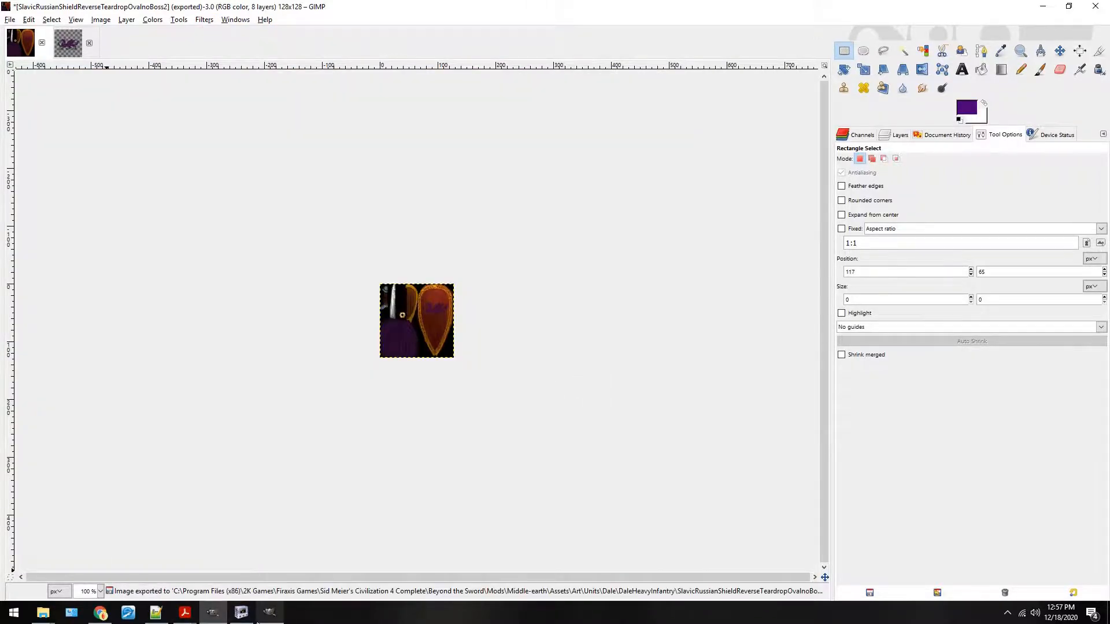
pyautogui.click(241, 612)
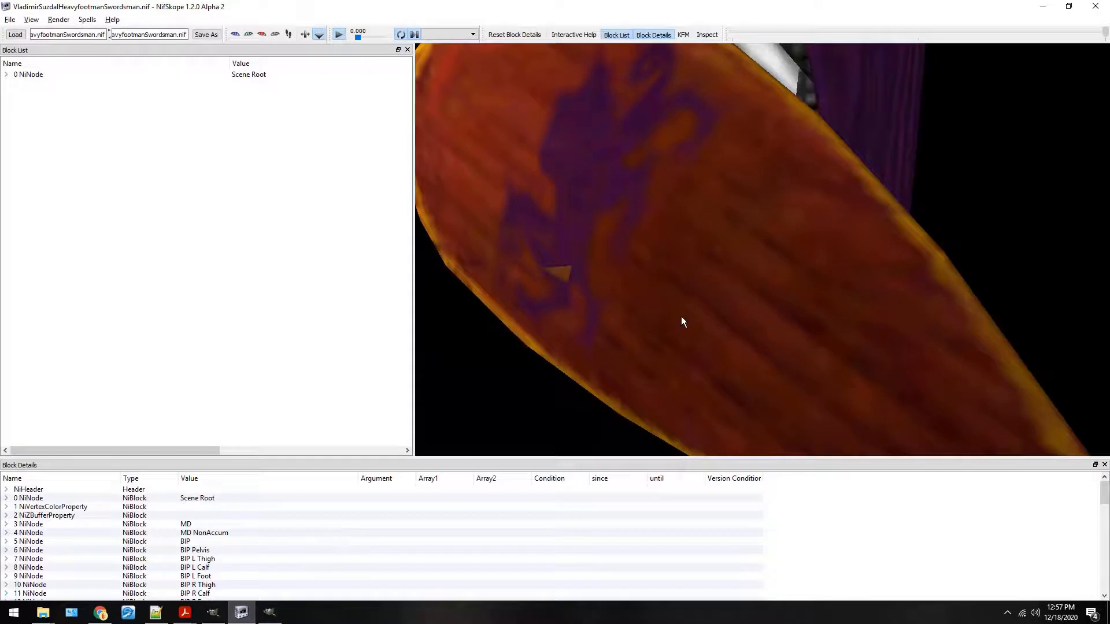
pyautogui.scroll(-5, 681, 316)
pyautogui.scroll(8, 714, 300)
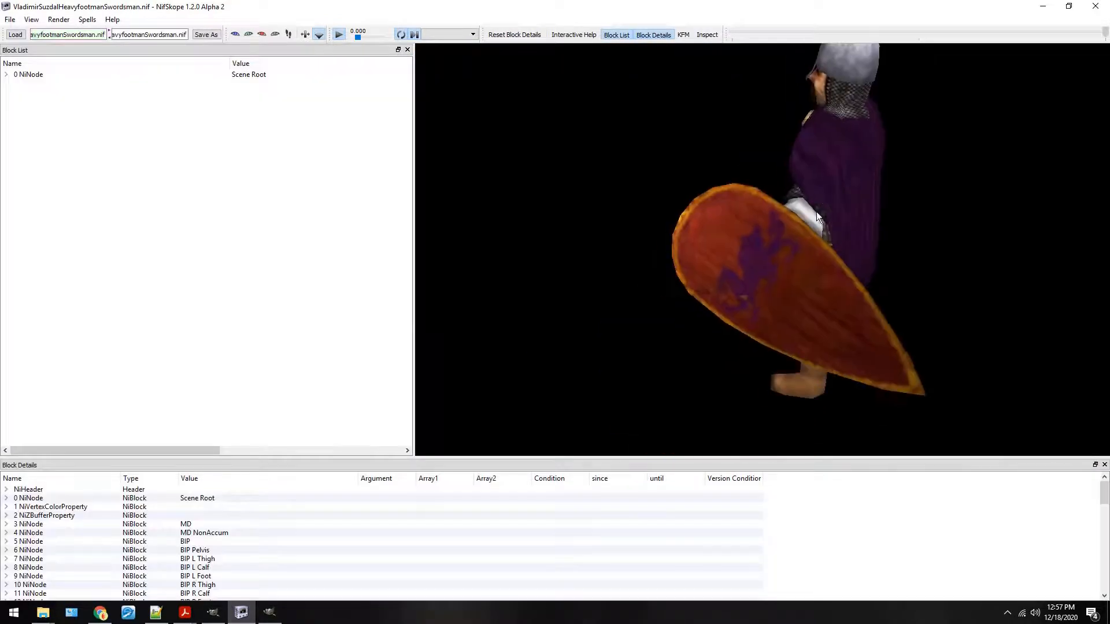
pyautogui.moveTo(810, 274); pyautogui.dragTo(861, 262)
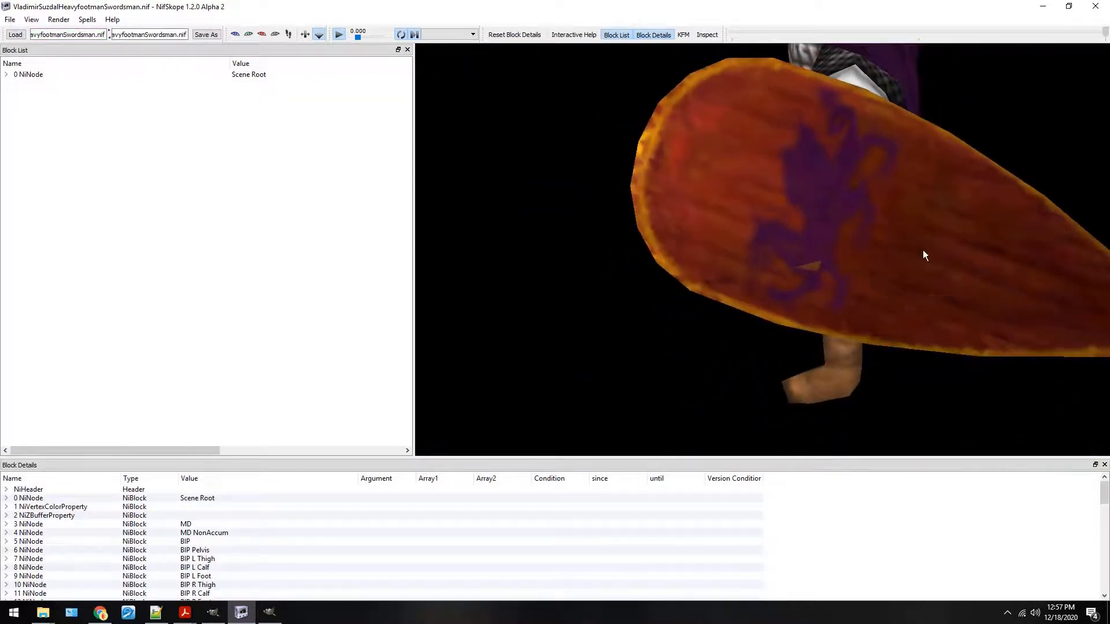
# Cancel the leftover Gfig dialog and dismiss the resulting GIMP error messages.
pyautogui.hotkey('alt', 'Tab')
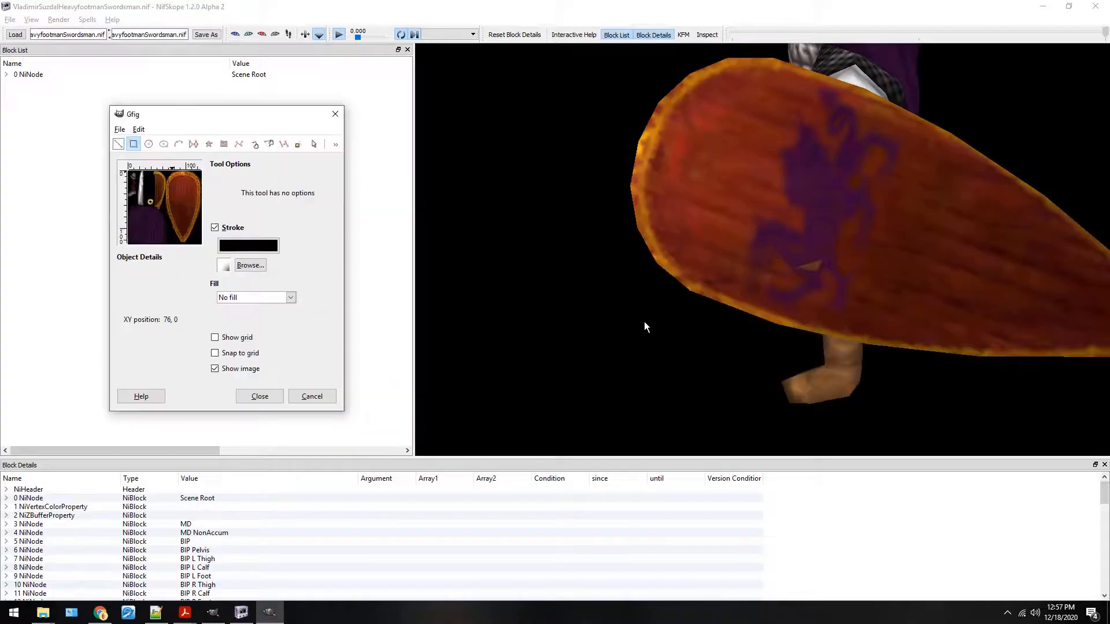
pyautogui.click(316, 398)
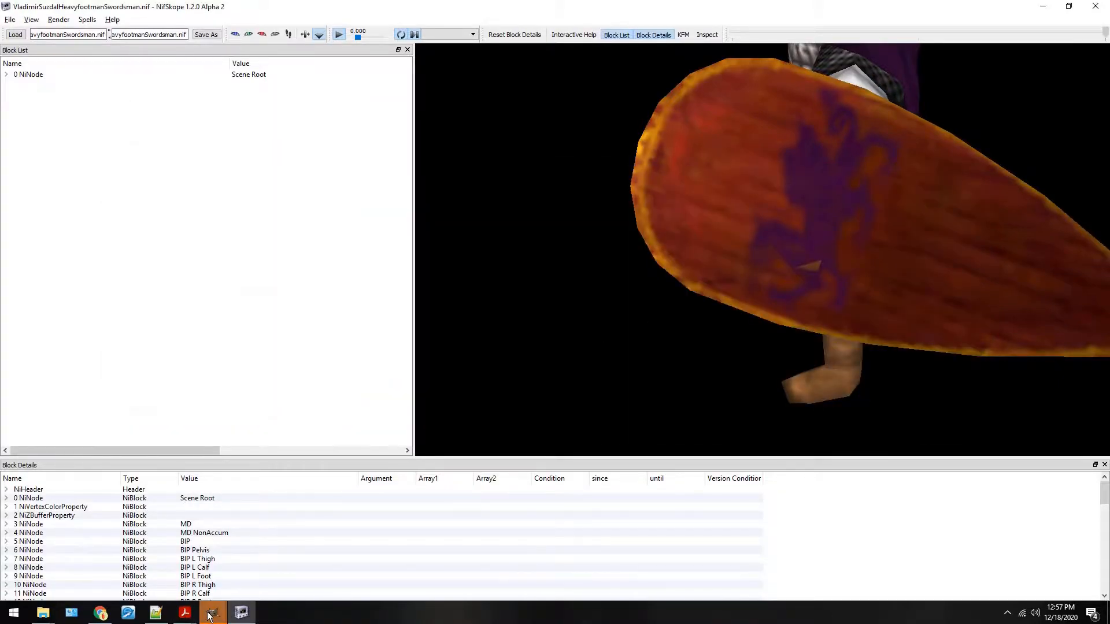
pyautogui.moveTo(213, 611)
pyautogui.moveTo(179, 550)
pyautogui.click(270, 554)
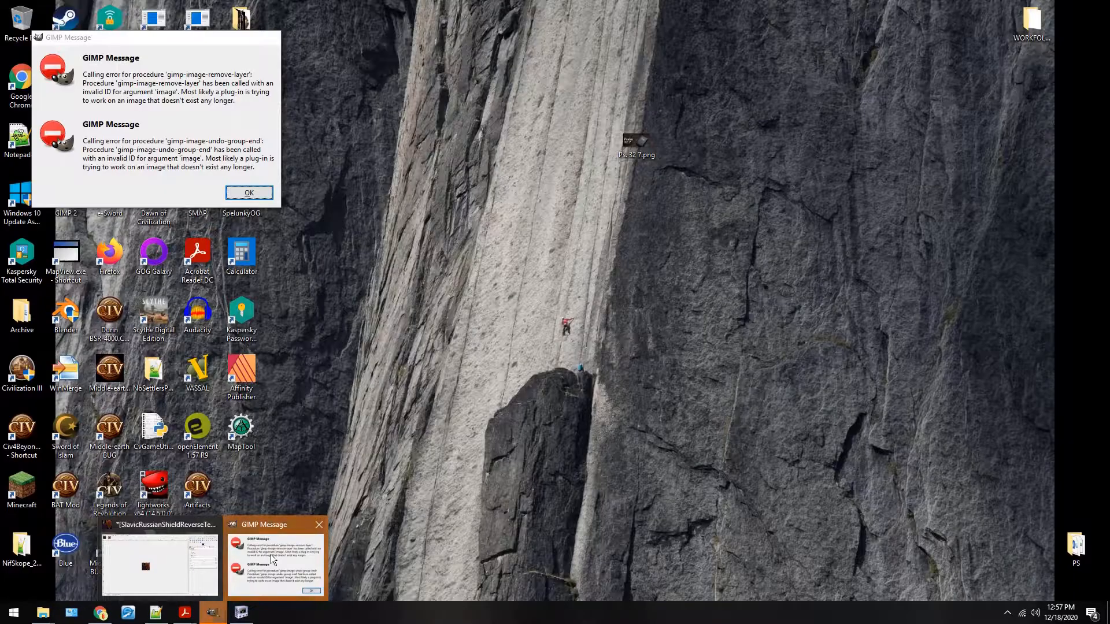
pyautogui.click(248, 192)
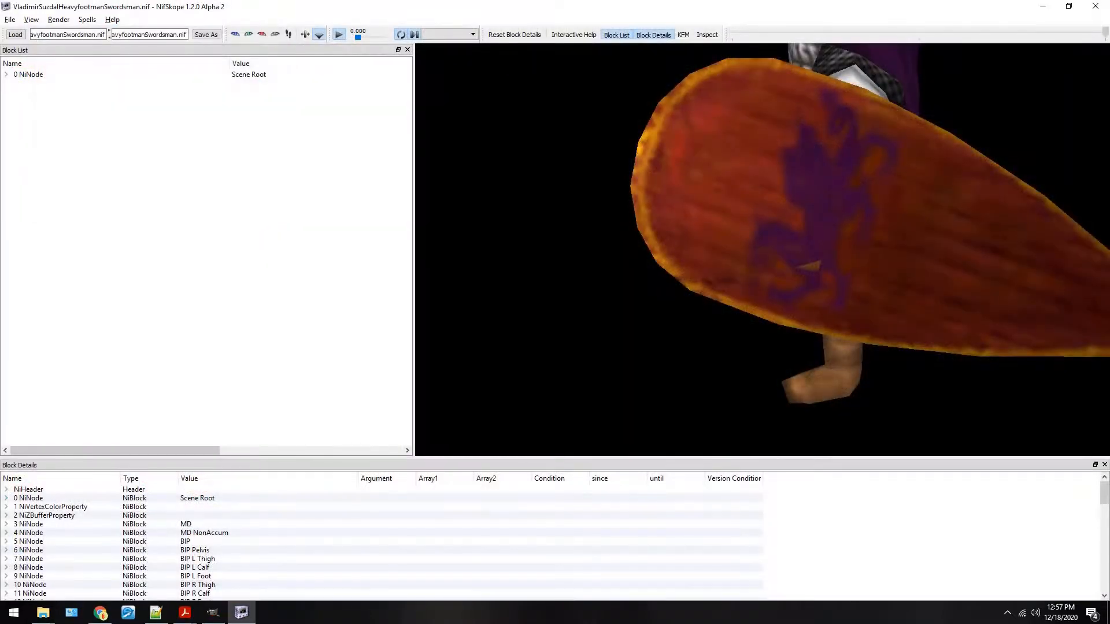
# In GIMP, export the texture over SlavicRussianShieldReverseTeardropOvalnoBoss2.dds and view the model in NifSkope.
pyautogui.click(212, 611)
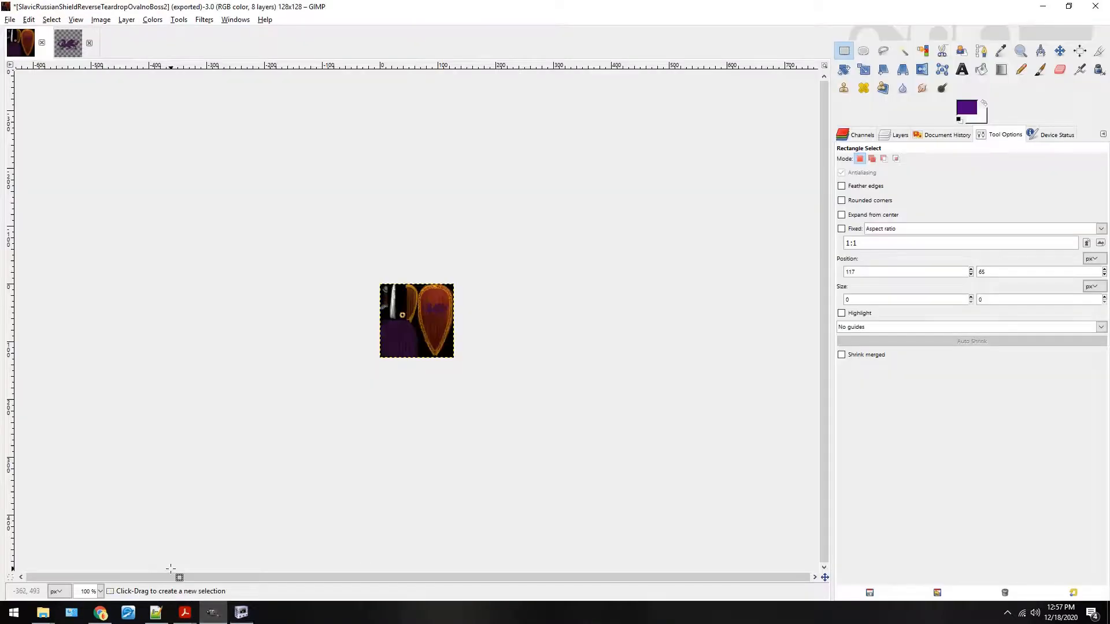
pyautogui.click(10, 20)
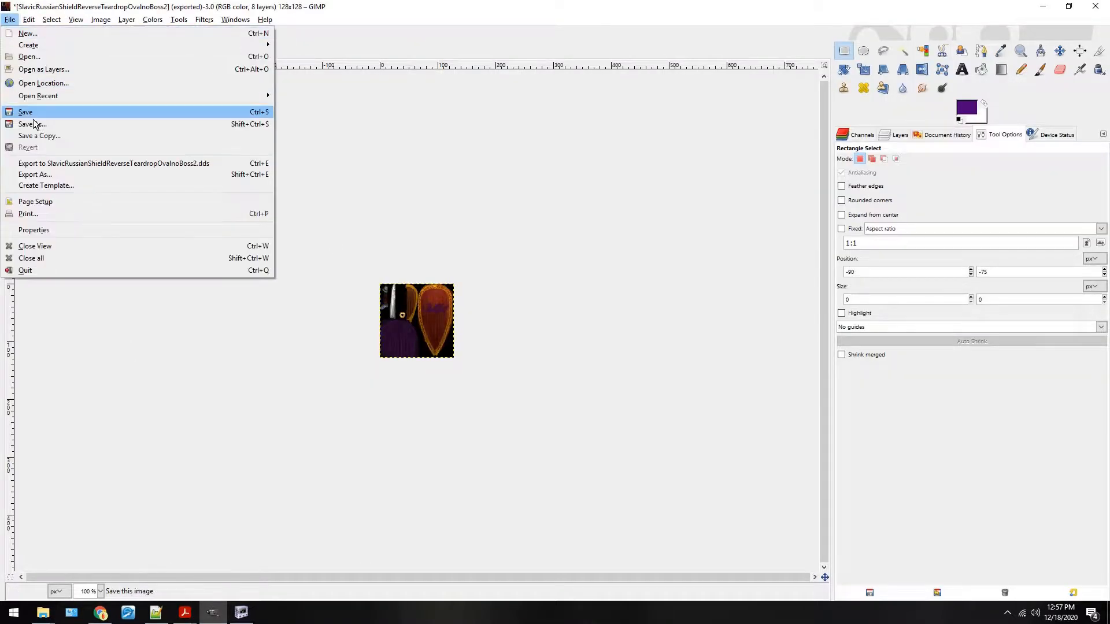
pyautogui.click(50, 164)
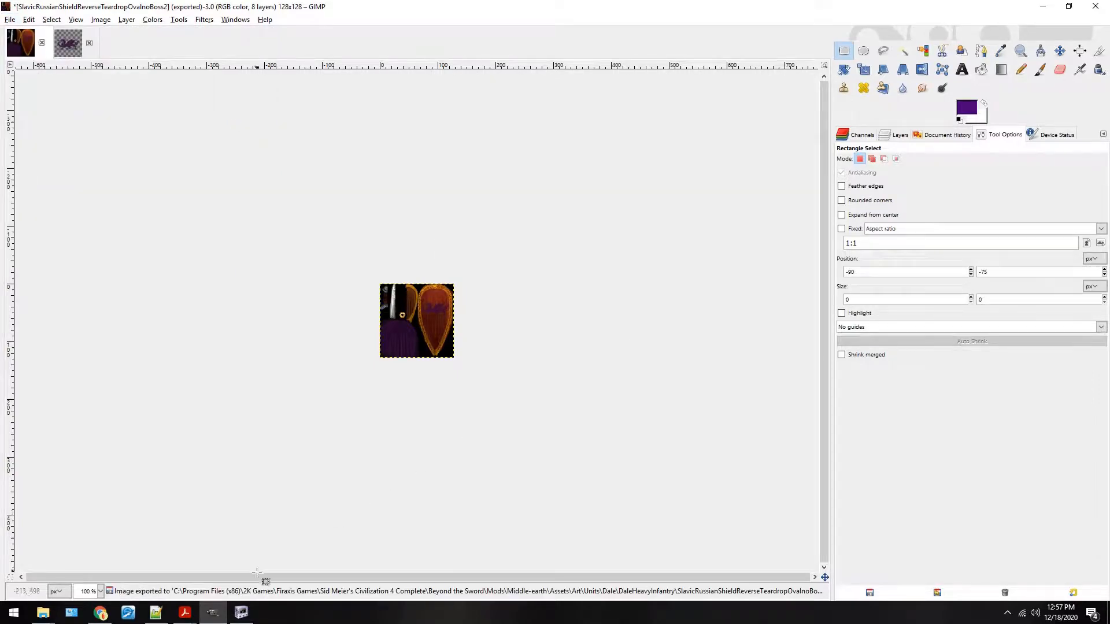
pyautogui.click(241, 613)
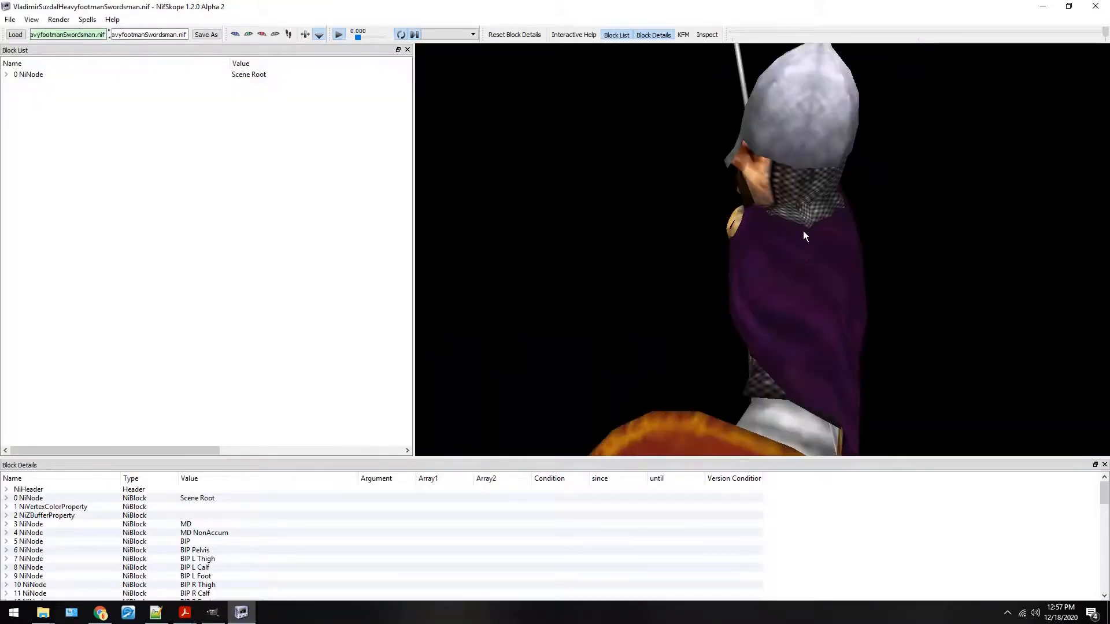
# Back in GIMP, clone wood grain from below the dragon with the 7.87 px Hardness 050 brush.
pyautogui.hotkey('alt', 'Tab')
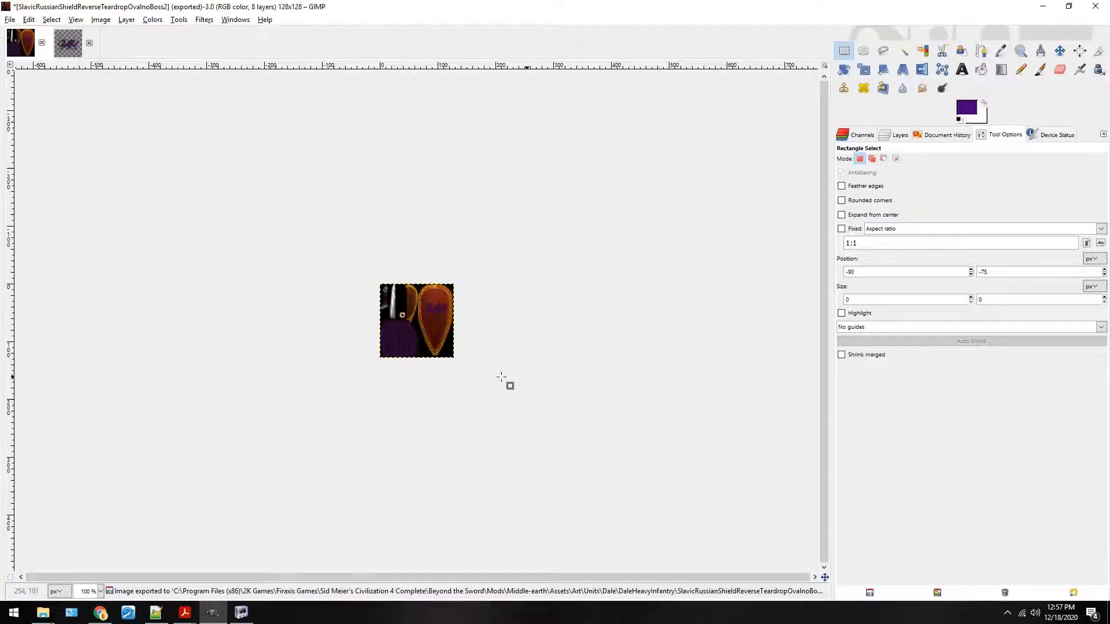
pyautogui.scroll(6, 486, 374)
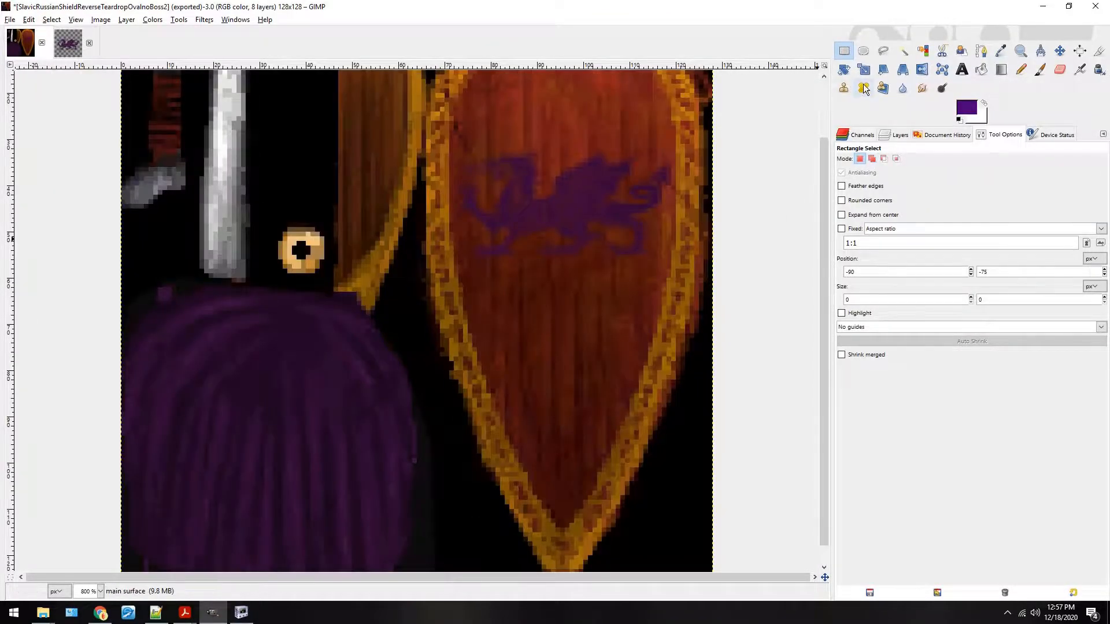
pyautogui.click(844, 88)
pyautogui.keyDown('ctrl'); pyautogui.click(519, 279); pyautogui.keyUp('ctrl')
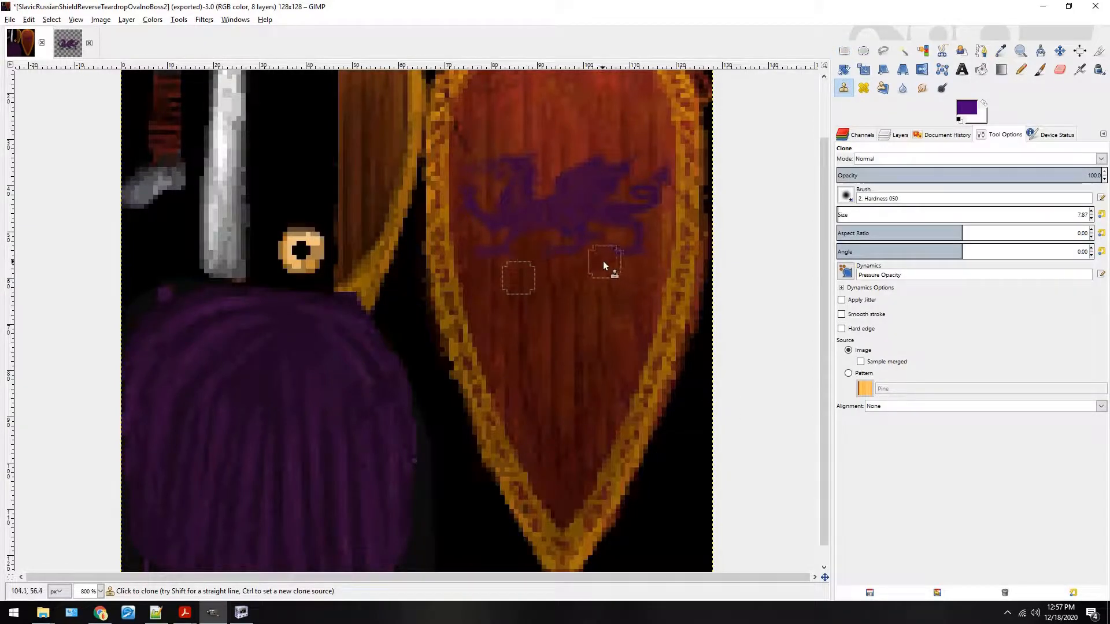
pyautogui.keyDown('ctrl'); pyautogui.click(554, 305); pyautogui.keyUp('ctrl')
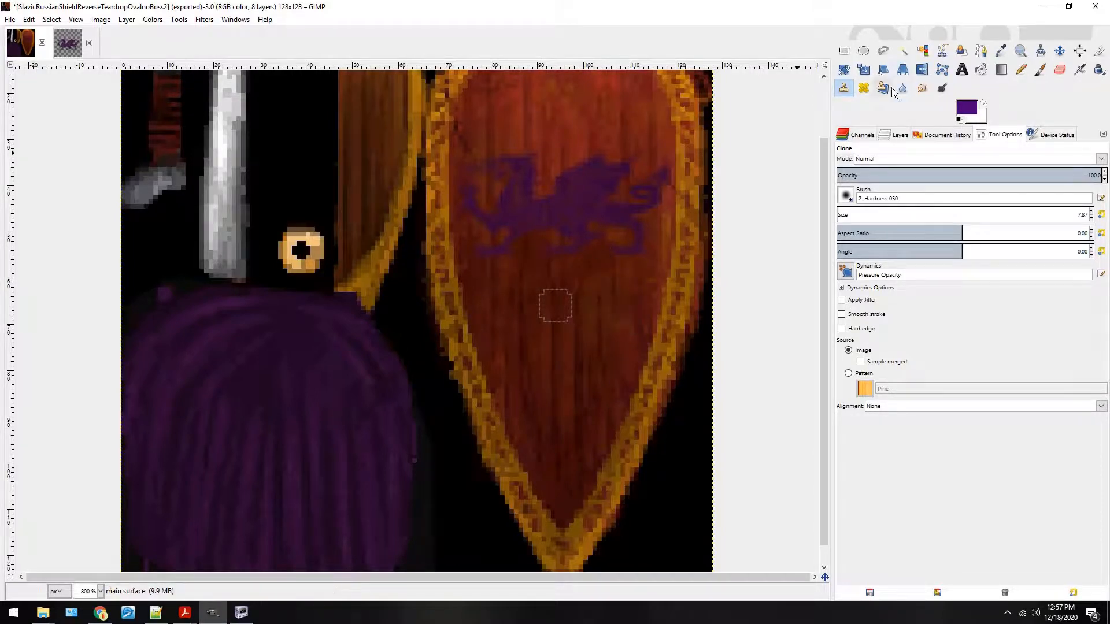
# Retouch the wood around the dragon with the Heal tool, re-export the texture, and view the shield in NifSkope.
pyautogui.click(863, 88)
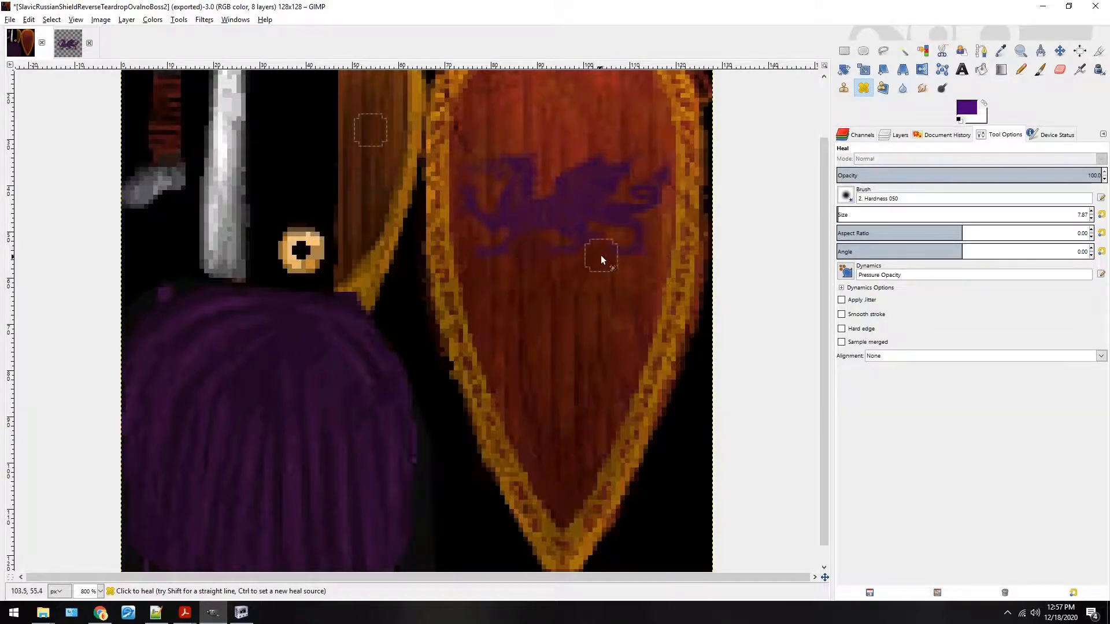
pyautogui.hotkey('ctrl', 'e')
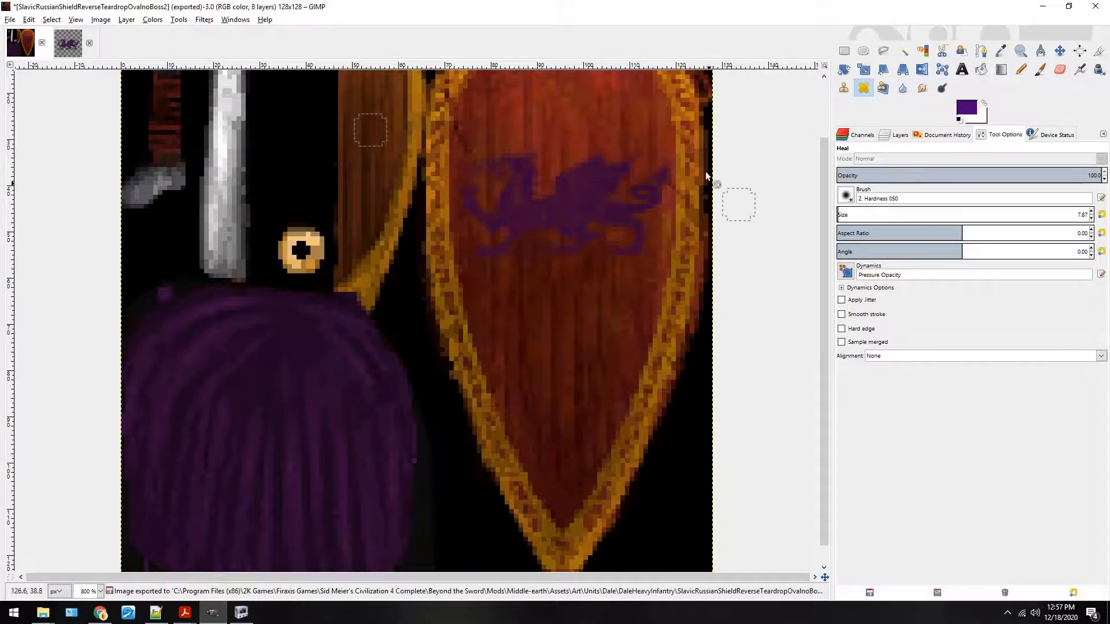
pyautogui.click(921, 87)
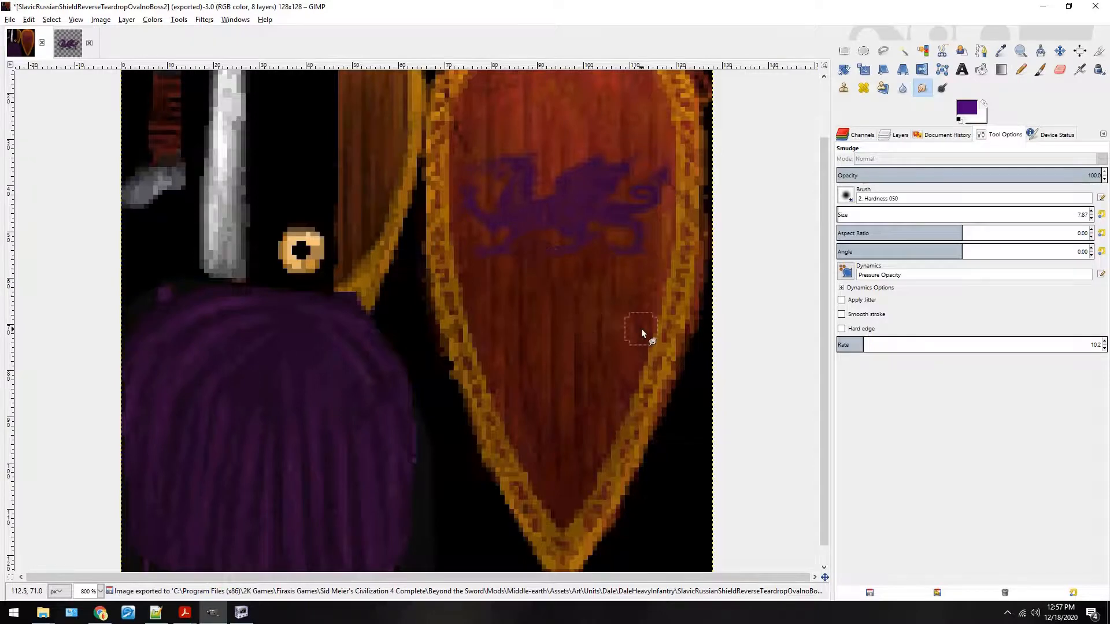
pyautogui.hotkey('alt', 'Tab')
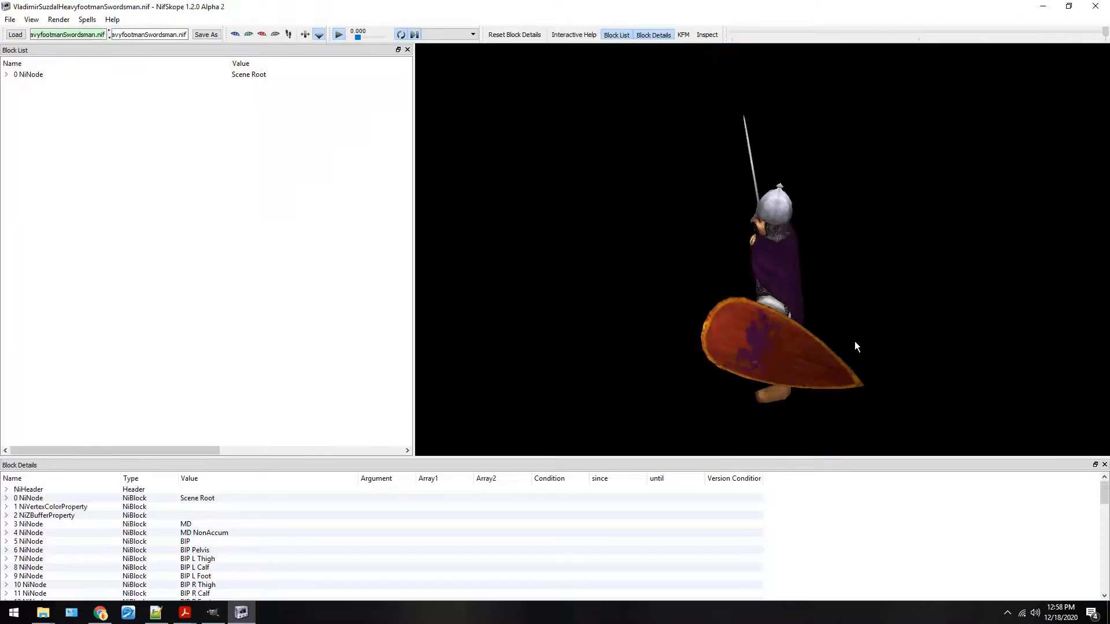
pyautogui.moveTo(854, 341); pyautogui.dragTo(845, 311)
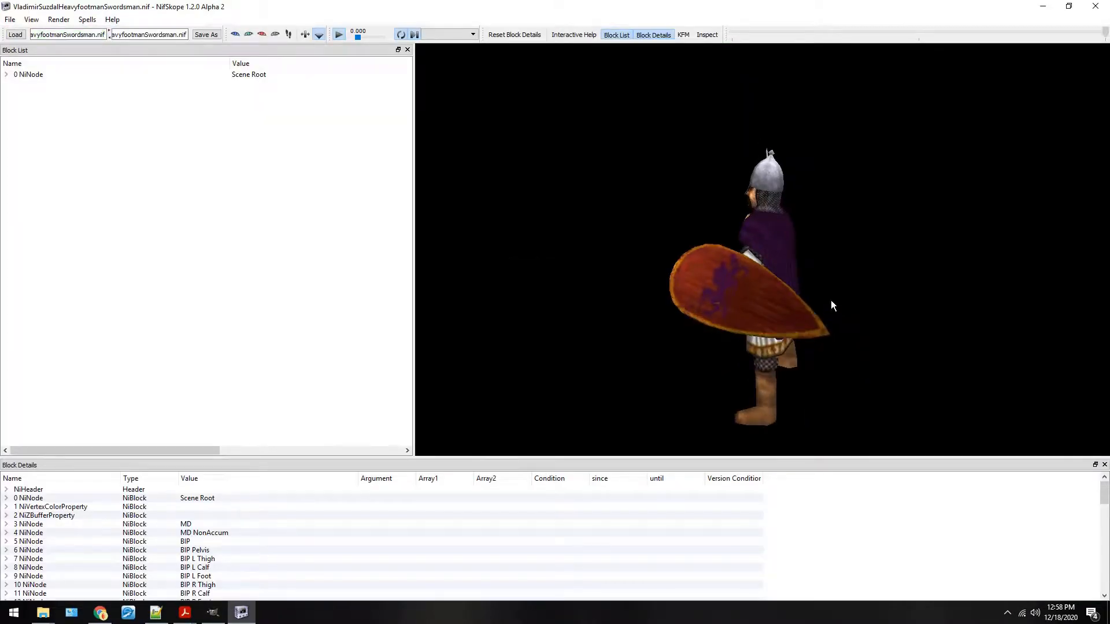
# In GIMP, heal around the dragon using wood above its back and near its front foot as sources.
pyautogui.hotkey('alt', 'Tab')
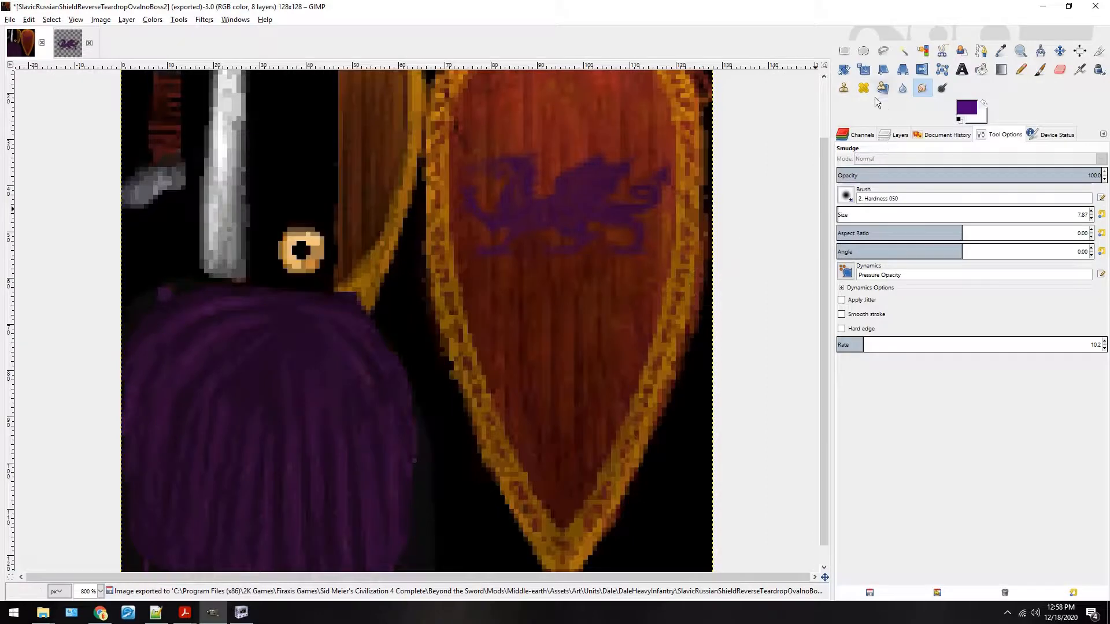
pyautogui.click(863, 88)
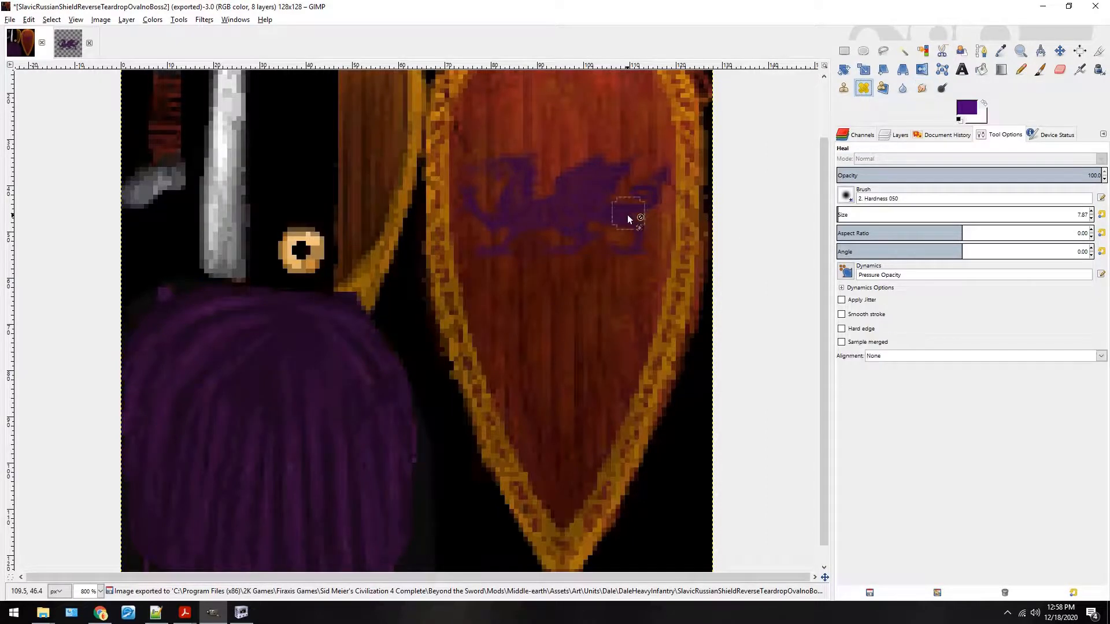
pyautogui.keyDown('ctrl'); pyautogui.click(550, 165); pyautogui.keyUp('ctrl')
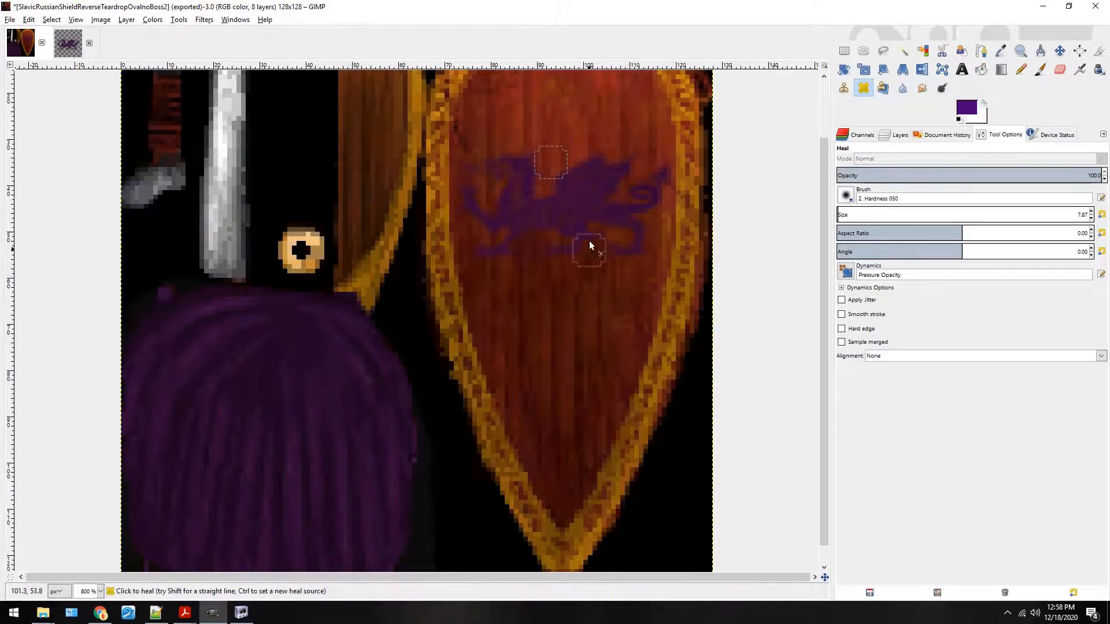
pyautogui.keyDown('ctrl'); pyautogui.click(473, 229); pyautogui.keyUp('ctrl')
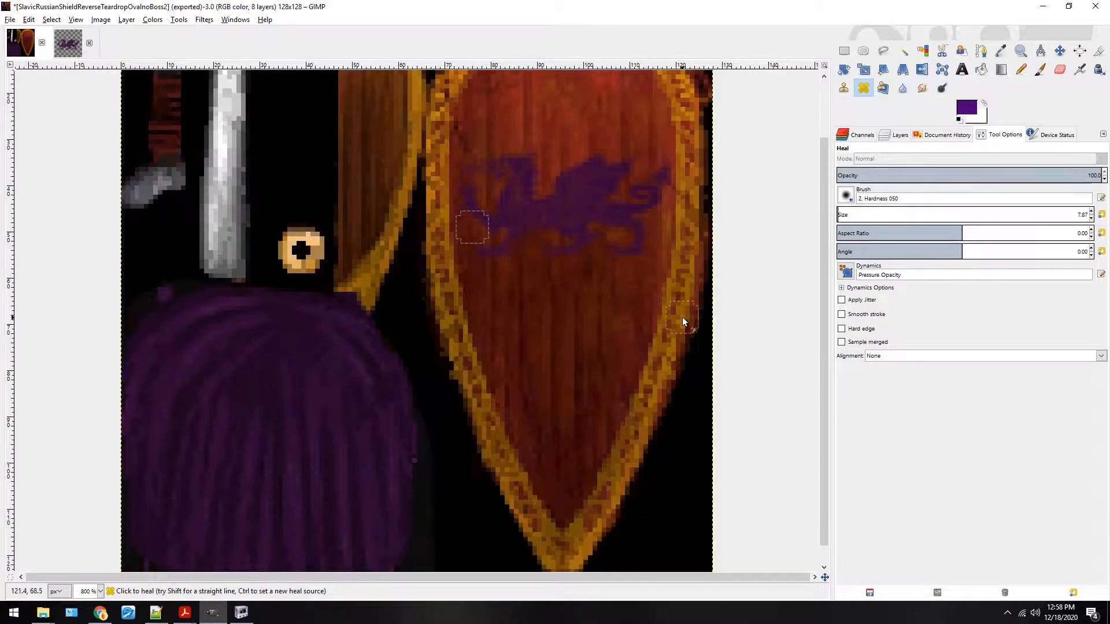
# Inspect the retouched dragon shield and the whole swordsman from the side and front in NifSkope.
pyautogui.hotkey('alt', 'Tab')
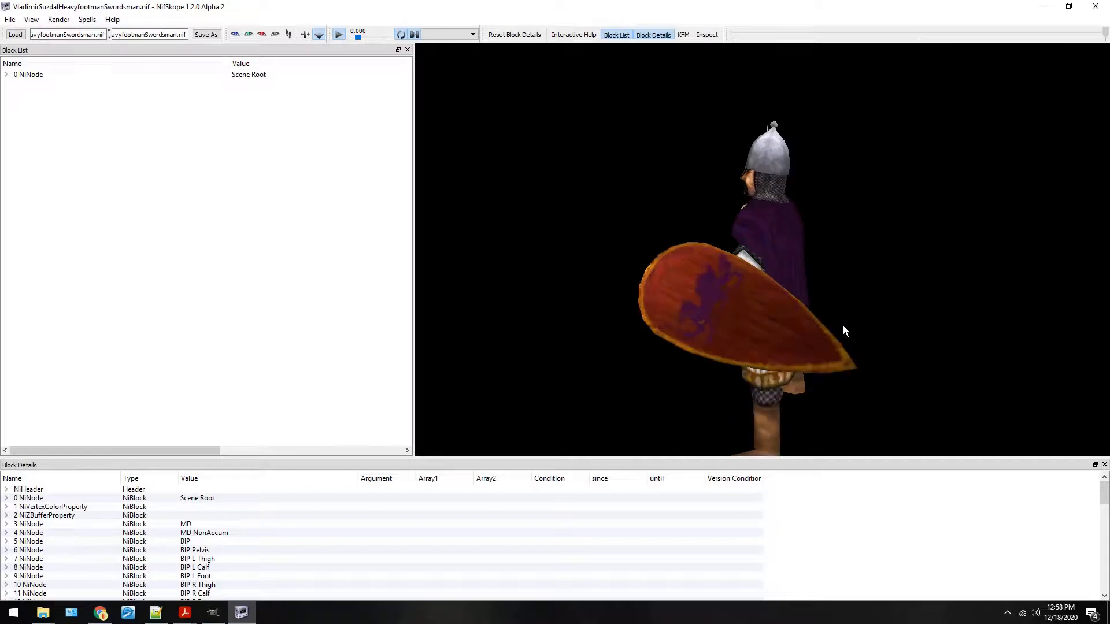
pyautogui.hotkey('alt', 'Tab')
pyautogui.hotkey('alt', 'Tab')
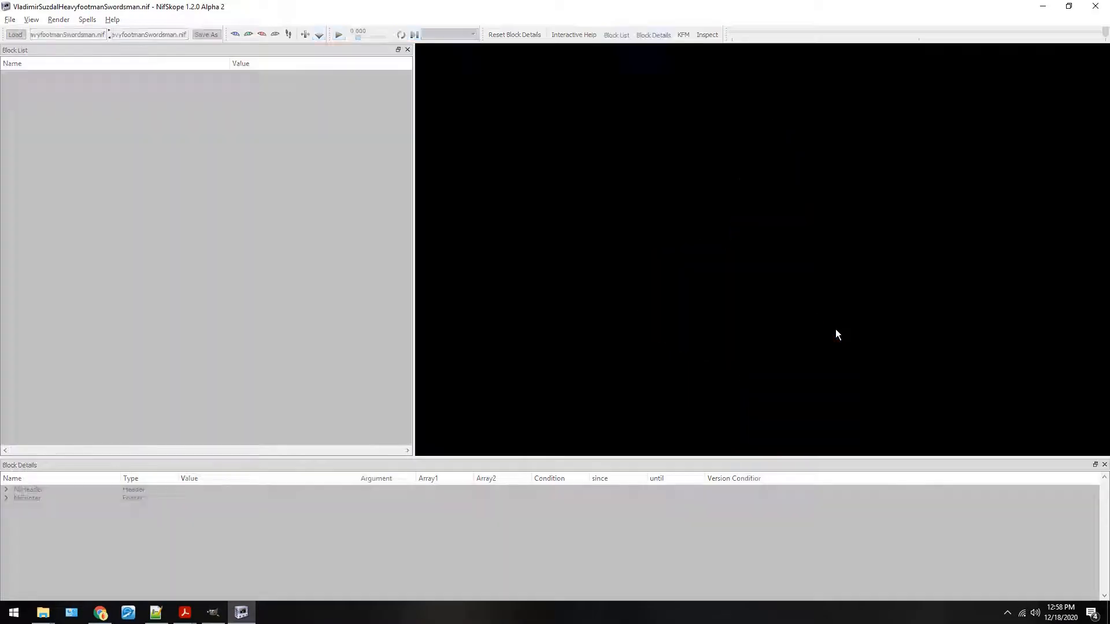
pyautogui.scroll(-3, 835, 328)
pyautogui.moveTo(850, 306); pyautogui.dragTo(741, 284)
pyautogui.scroll(4, 873, 238)
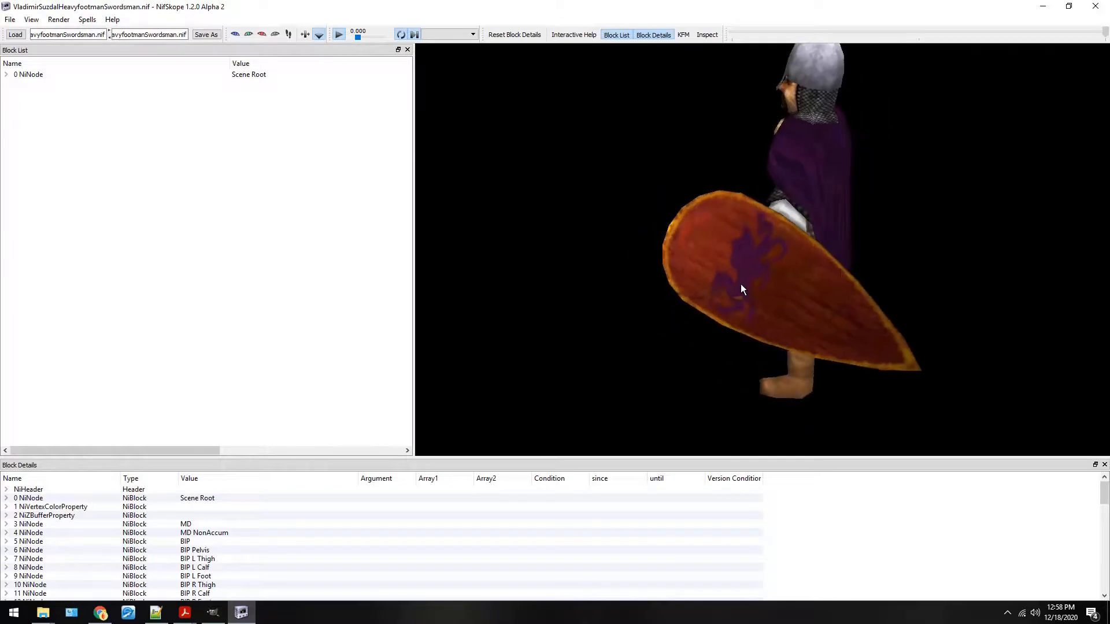
pyautogui.scroll(-4, 855, 250)
pyautogui.moveTo(855, 250); pyautogui.dragTo(884, 243)
pyautogui.scroll(2, 872, 250)
pyautogui.scroll(2, 872, 251)
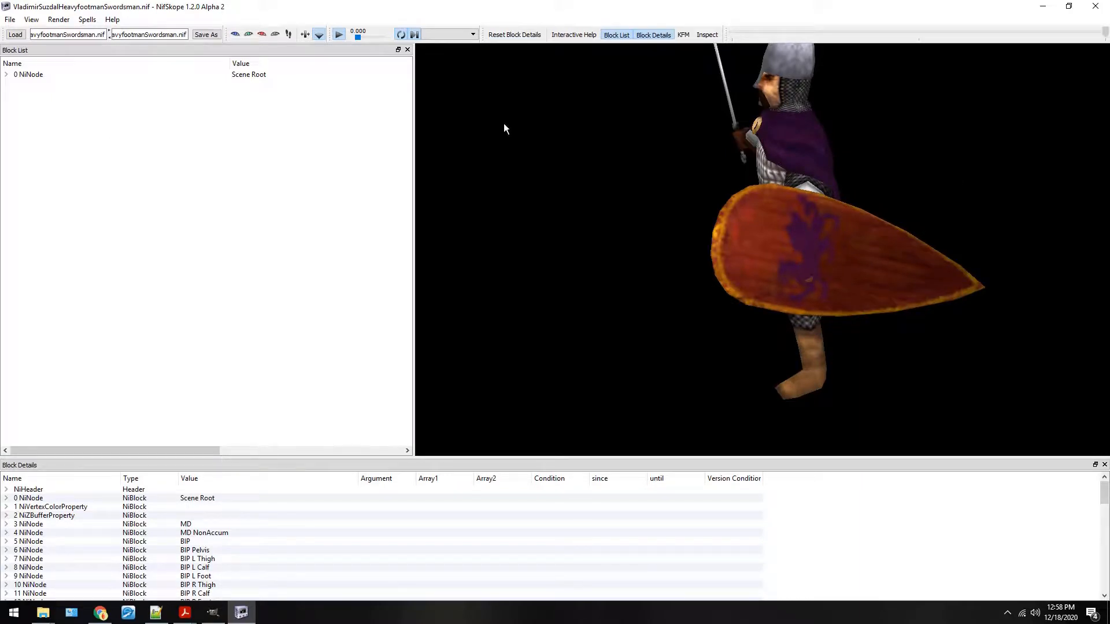
pyautogui.scroll(2, 928, 238)
pyautogui.scroll(-3, 685, 200)
pyautogui.moveTo(684, 200); pyautogui.dragTo(769, 177)
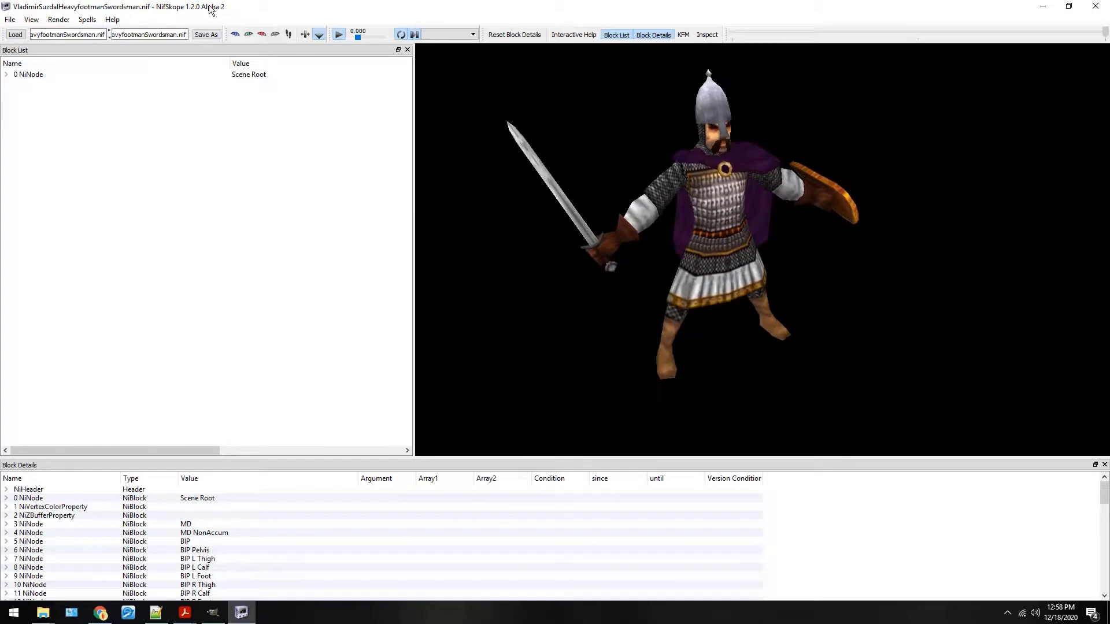
# Save the model as DaleHeavyInfantry in NIF format in the DaleHeavyInfantry folder, and close NifSkope.
pyautogui.click(205, 35)
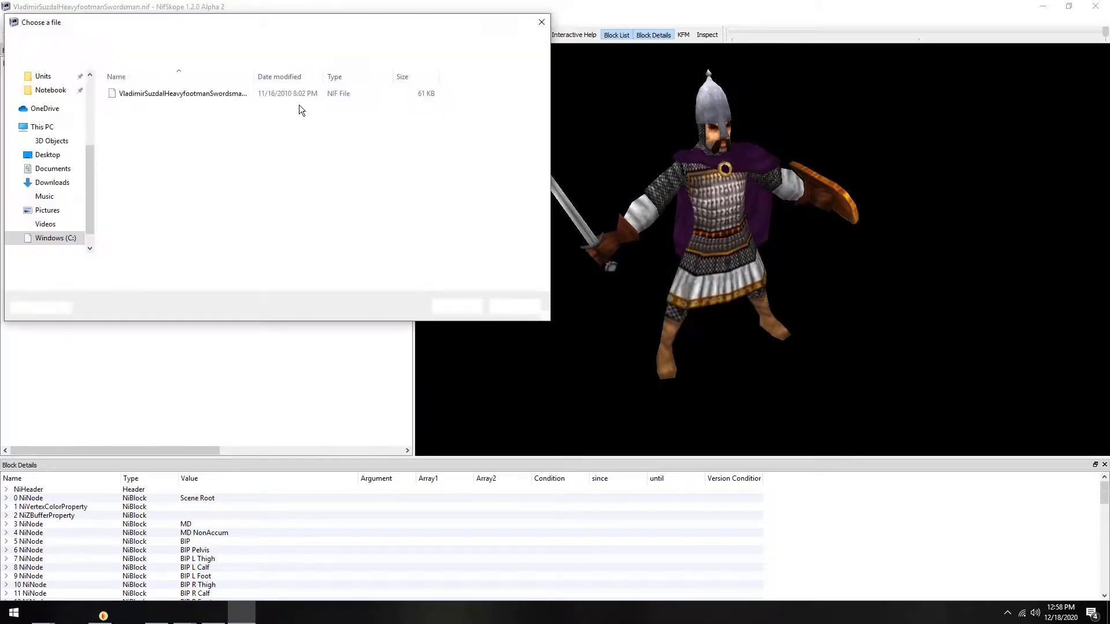
pyautogui.write('DaleHeavyInfantry')
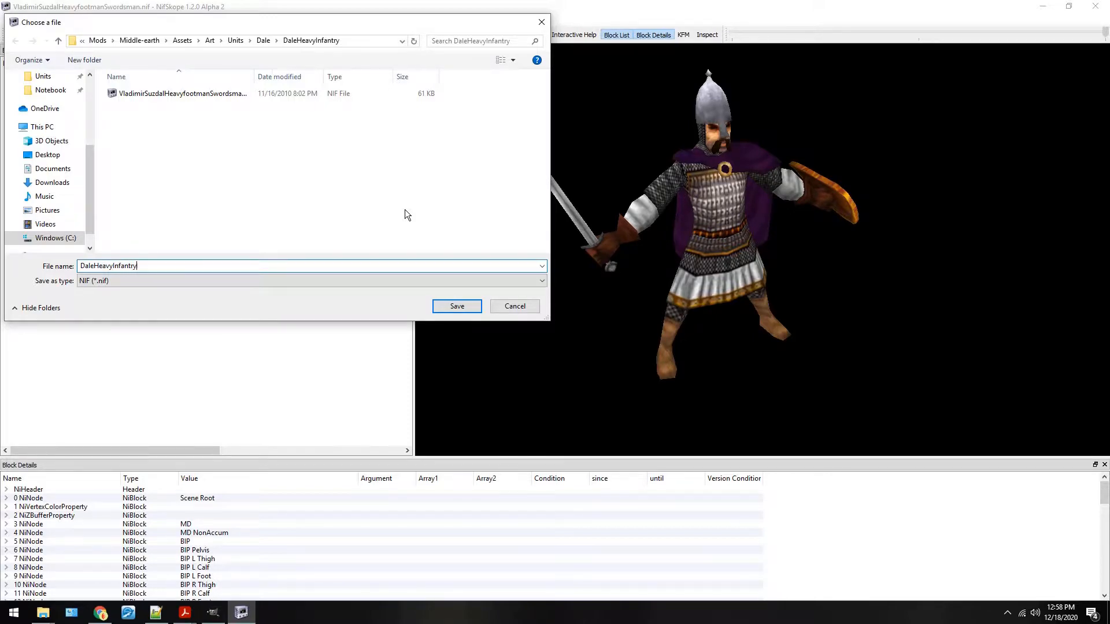
pyautogui.press('Return')
pyautogui.click(1095, 7)
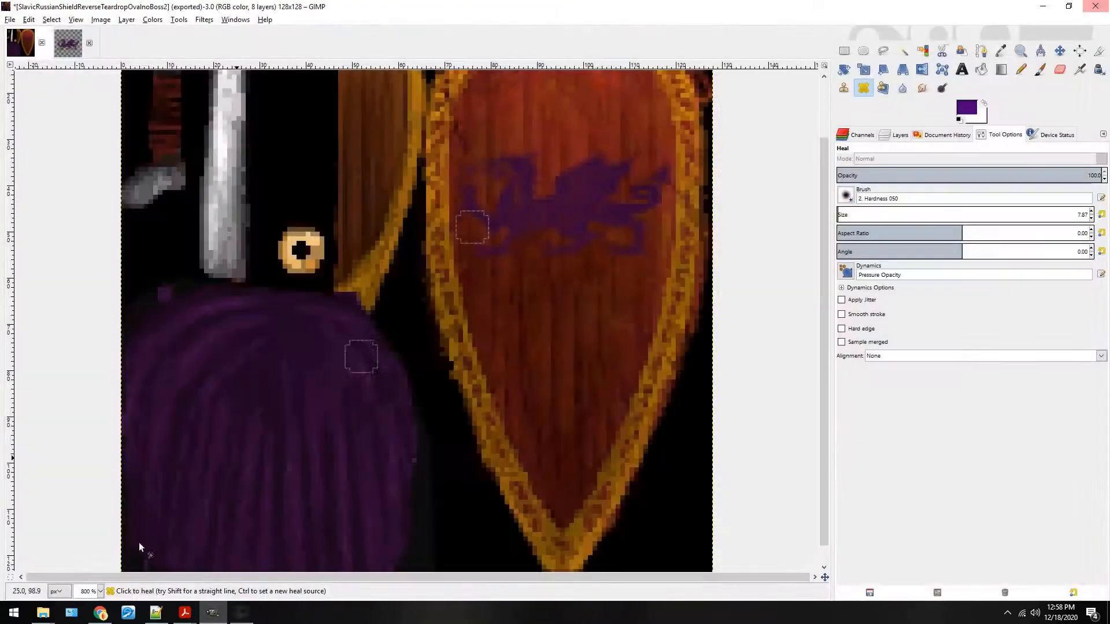
# Open DaleHeavyInfantry.nif from the DaleHeavyInfantry folder inside the Dale units folder.
pyautogui.moveTo(43, 613)
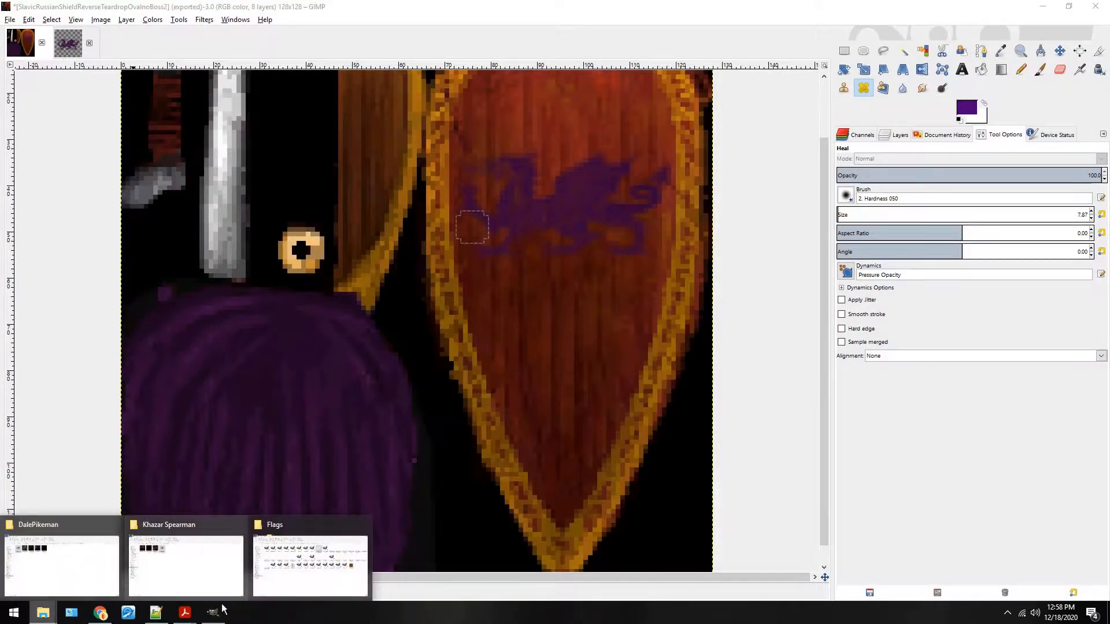
pyautogui.moveTo(304, 563)
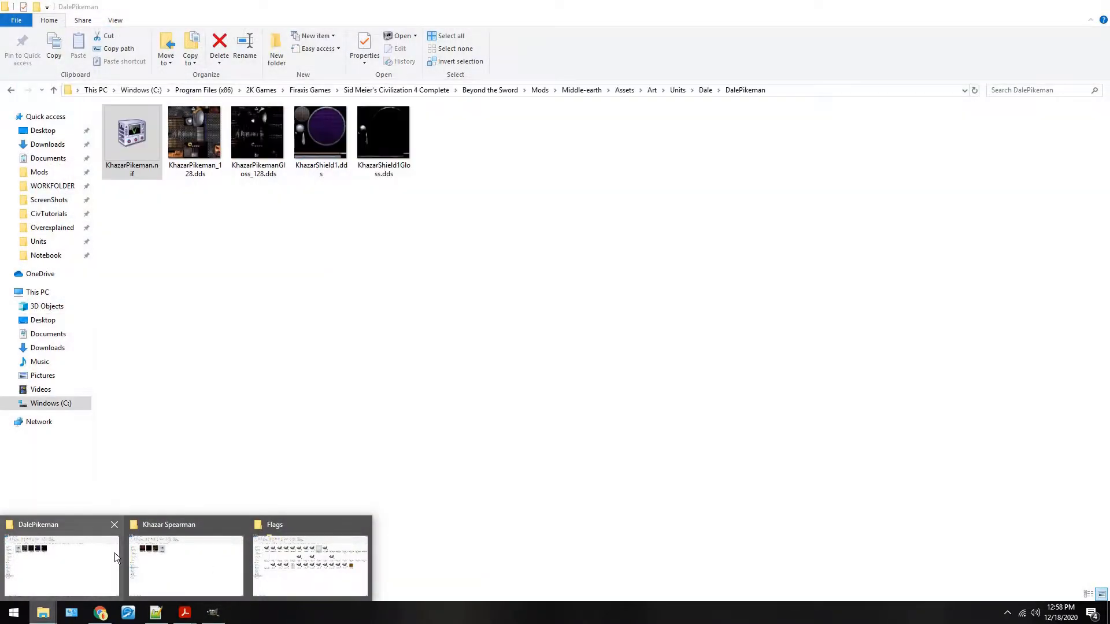
pyautogui.click(114, 553)
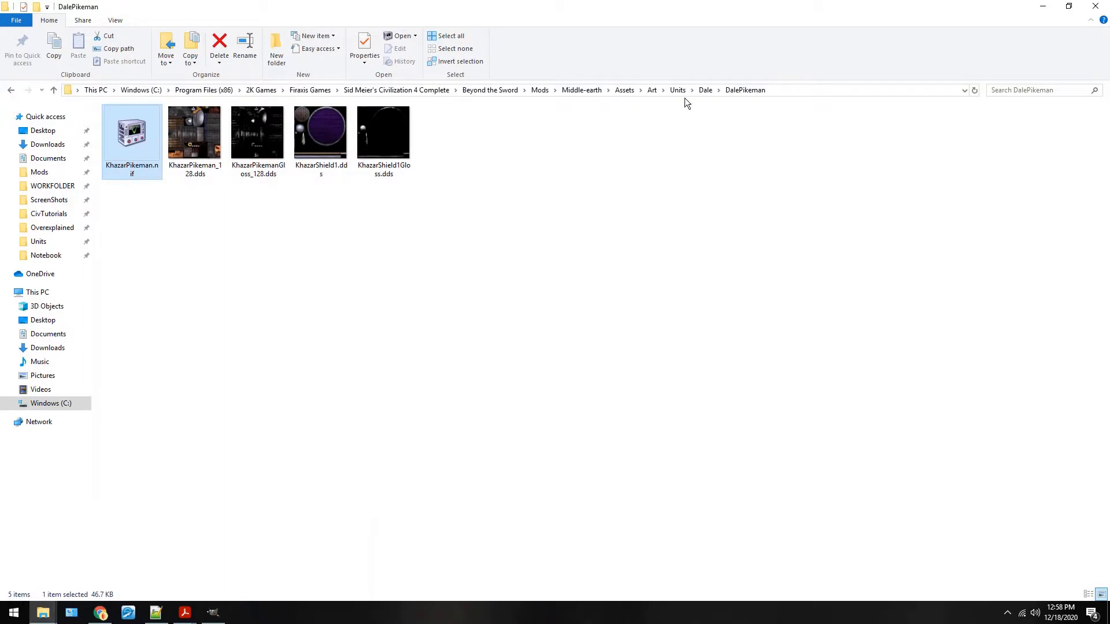
pyautogui.click(704, 91)
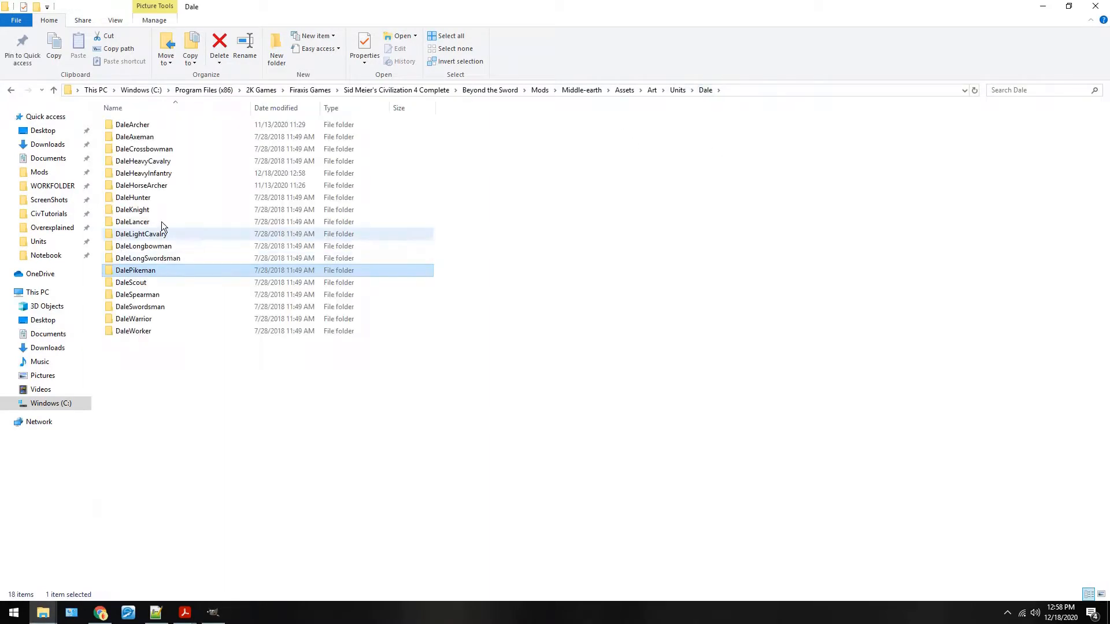
pyautogui.doubleClick(166, 173)
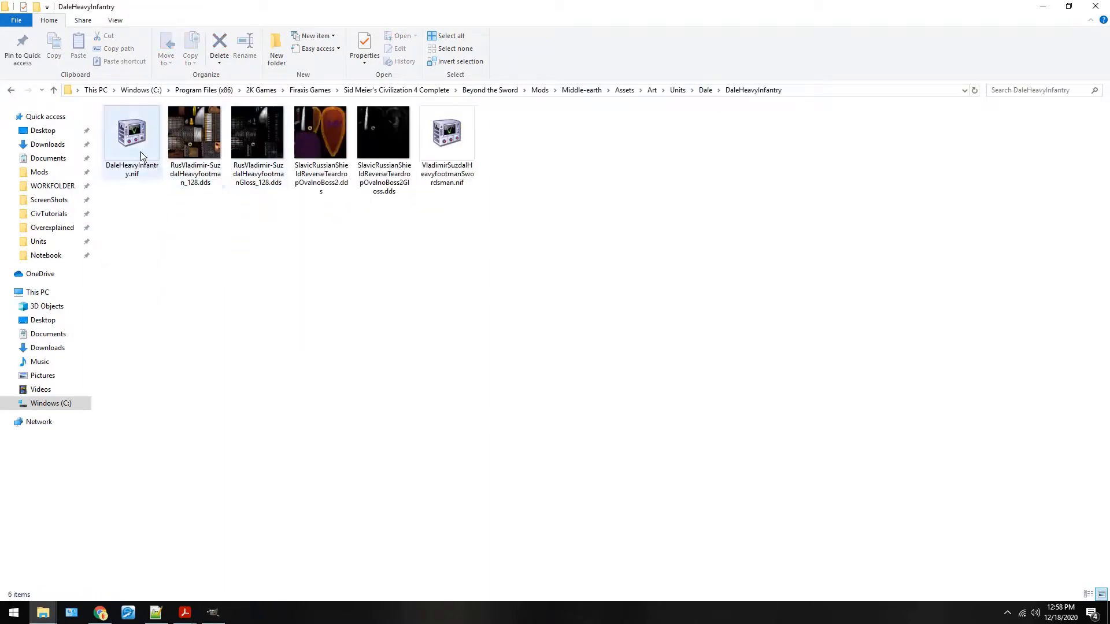
pyautogui.click(139, 151)
pyautogui.press('Return')
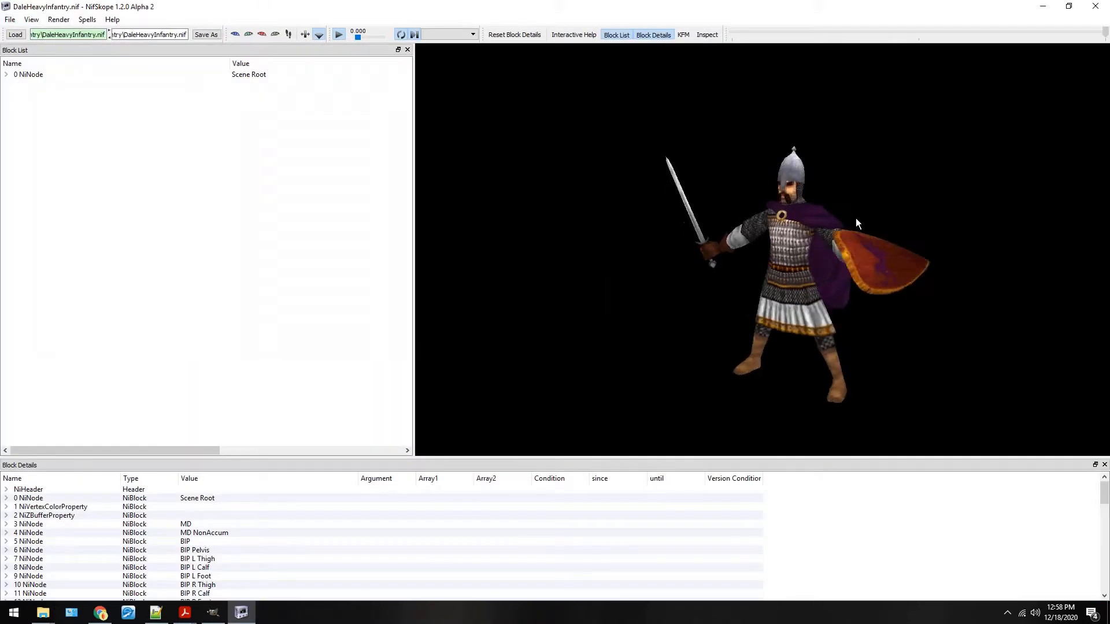
# Examine the dragon emblem on the shield of the DaleHeavyInfantry model up close and from the side.
pyautogui.moveTo(856, 217); pyautogui.dragTo(799, 213)
pyautogui.scroll(5, 799, 213)
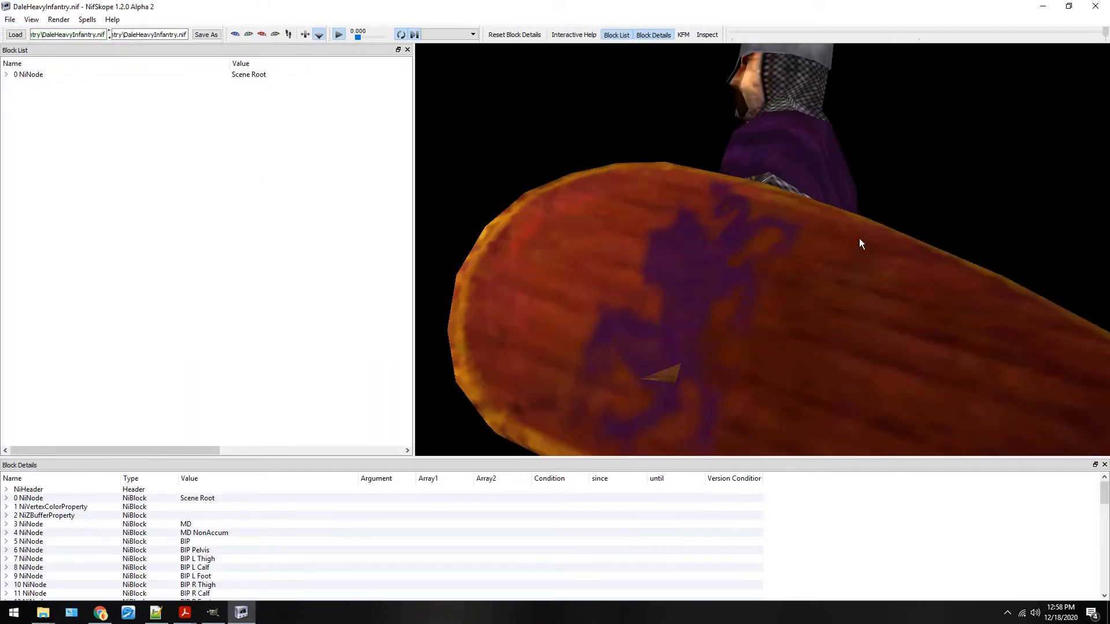
pyautogui.scroll(-3, 859, 238)
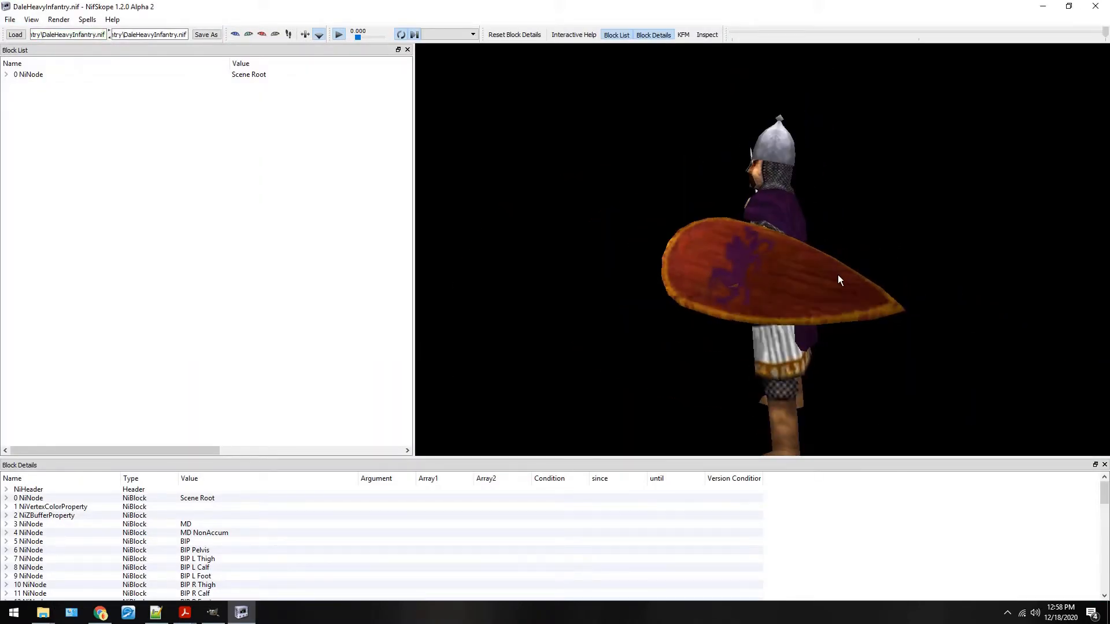